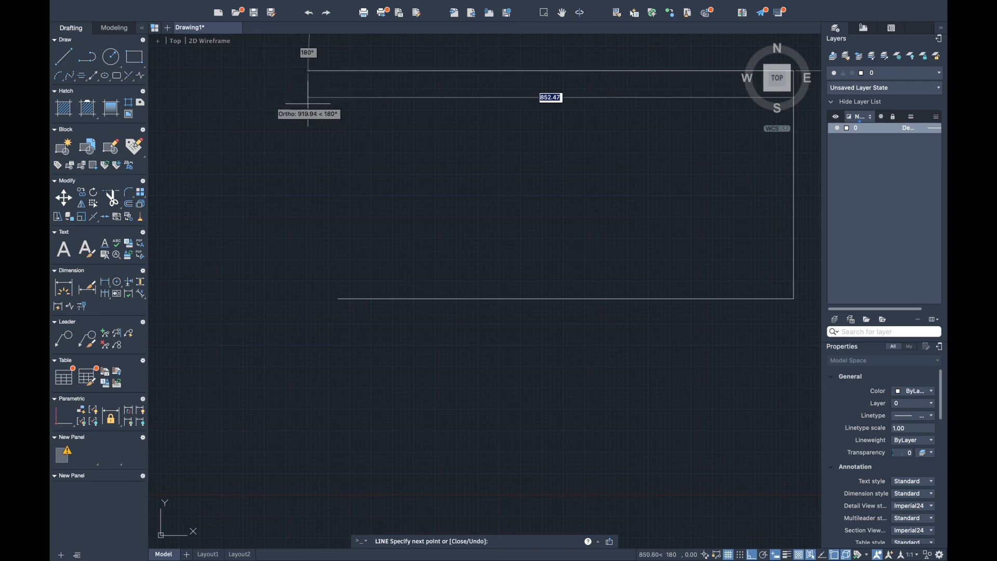
- Close the large rectangle by drawing its top edge and the left edge down to the starting corner
{"action": "key", "text": "Return"}
{"action": "left_click", "coordinate": [338, 298]}
{"action": "key", "text": "Escape"}
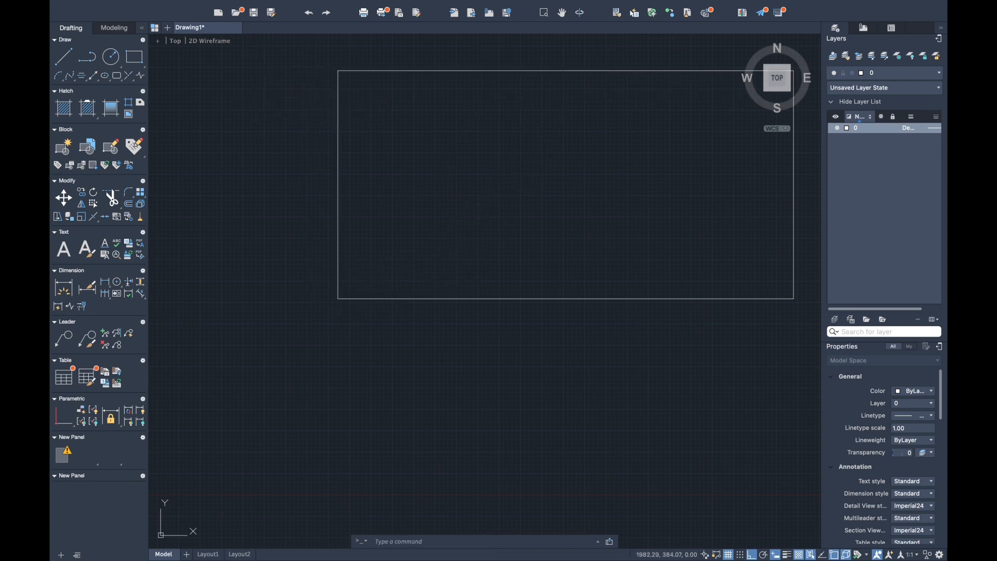
- Draw a 400 by 400 square from lines to the right of the rectangle, aligned with its base
{"action": "scroll", "coordinate": [486, 292], "scroll_direction": "down", "scroll_amount": 5}
{"action": "scroll", "coordinate": [484, 287], "scroll_direction": "down", "scroll_amount": 3}
{"action": "middle_click_drag", "start_coordinate": [612, 277], "coordinate": [424, 302]}
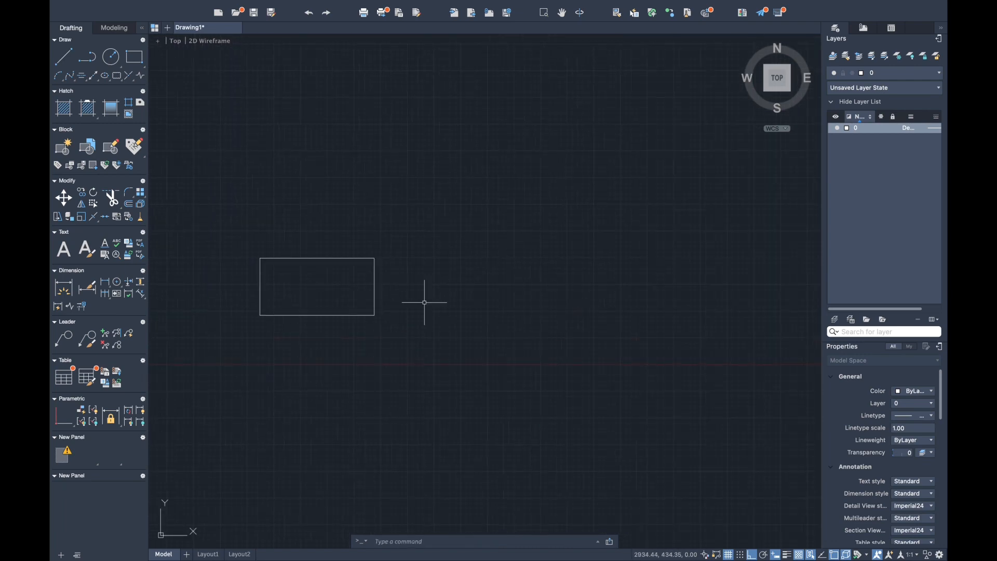
{"action": "left_click", "coordinate": [423, 315]}
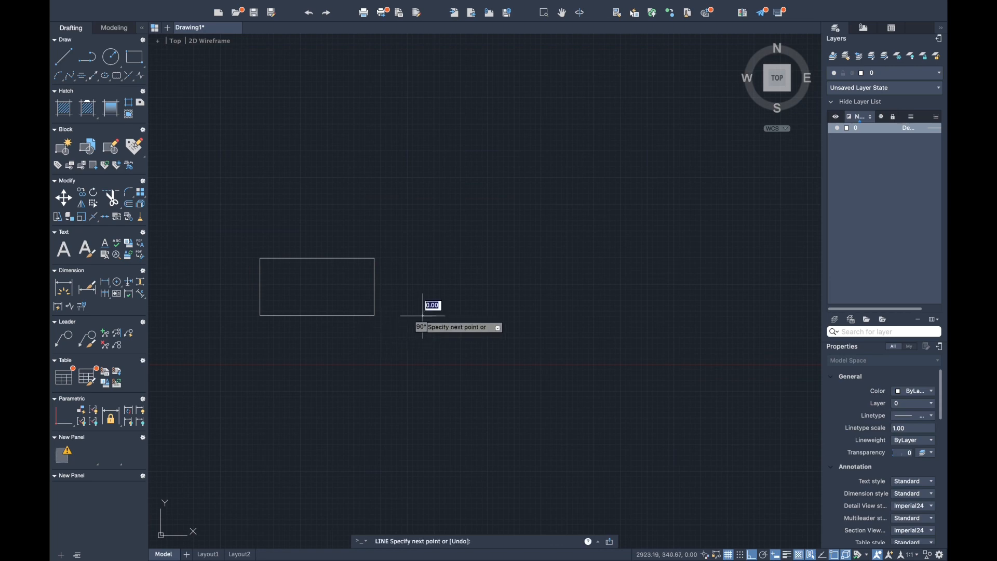
{"action": "type", "text": "400"}
{"action": "key", "text": "Return"}
{"action": "type", "text": "400"}
{"action": "key", "text": "Return"}
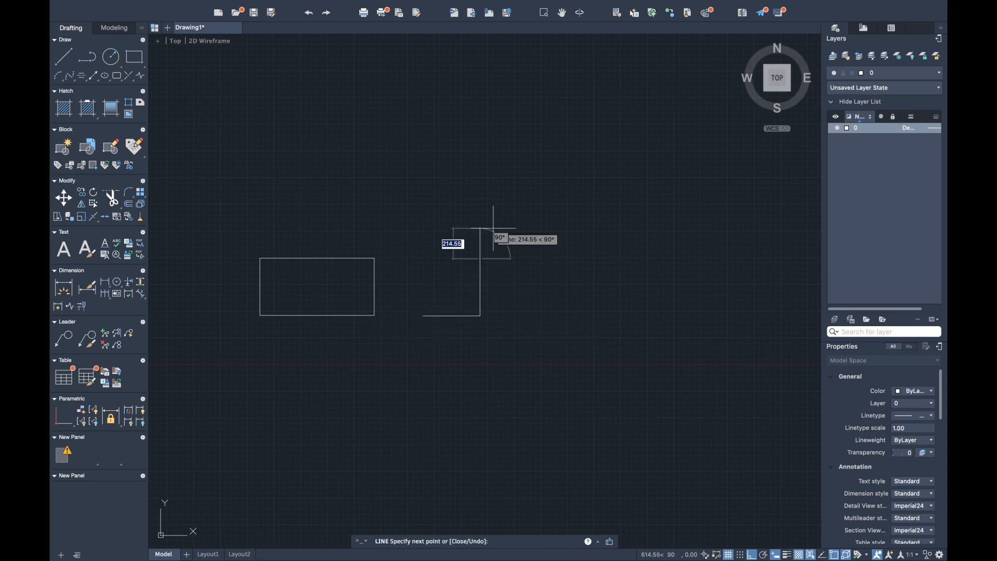
{"action": "type", "text": "400"}
{"action": "key", "text": "Return"}
{"action": "left_click", "coordinate": [422, 315]}
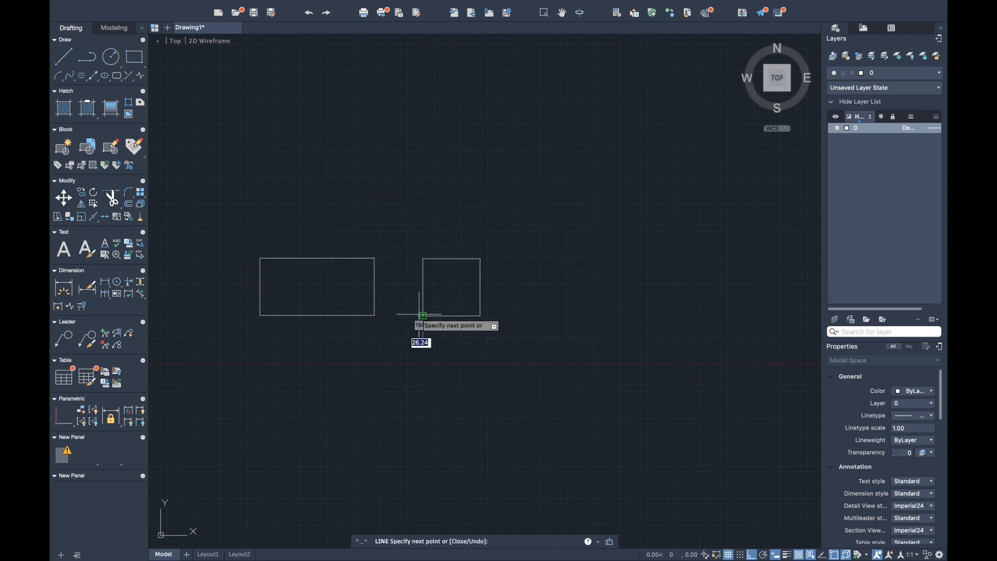
{"action": "key", "text": "Escape"}
- Copy the 400 square 500 to the right, using its lower-left corner as base point
{"action": "left_click", "coordinate": [388, 241]}
{"action": "type", "text": "co"}
{"action": "key", "text": "Return"}
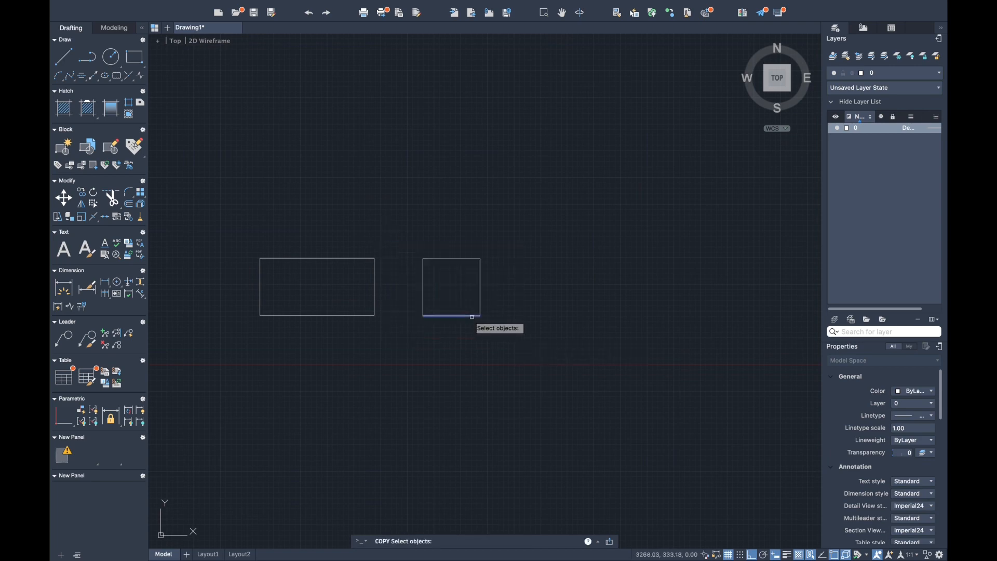
{"action": "left_click", "coordinate": [394, 242]}
{"action": "left_click", "coordinate": [512, 348]}
{"action": "type", "text": "co"}
{"action": "key", "text": "Return"}
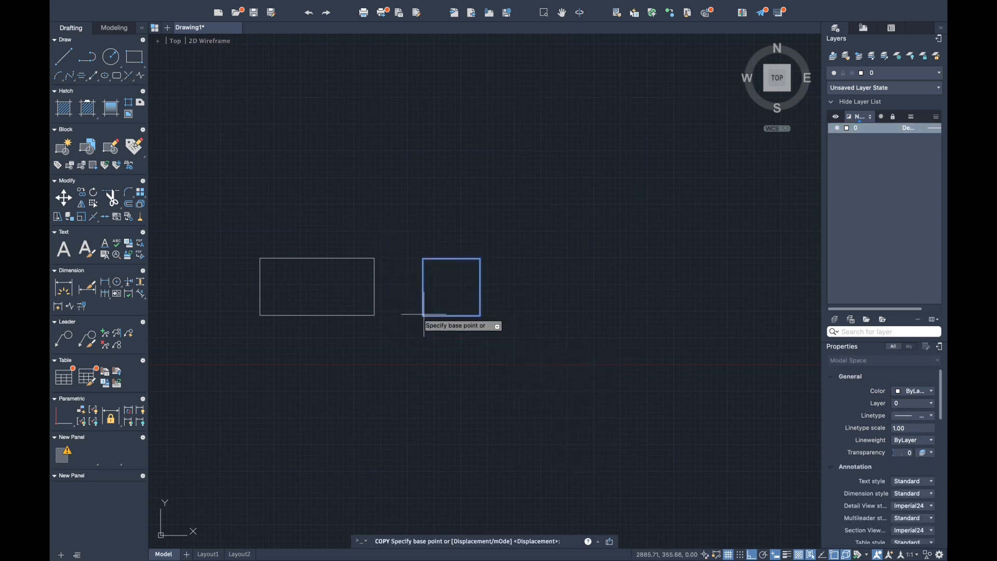
{"action": "left_click", "coordinate": [423, 315]}
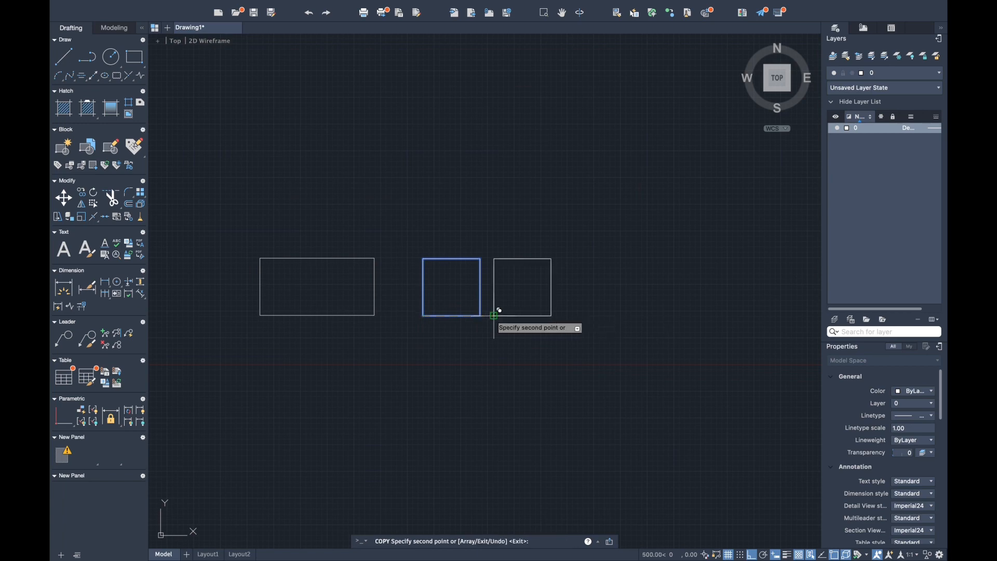
{"action": "key", "text": "Return"}
- Draw a 200 by 200 square from lines to the right of the two 400 squares, near their base level
{"action": "middle_click_drag", "start_coordinate": [562, 293], "coordinate": [414, 294]}
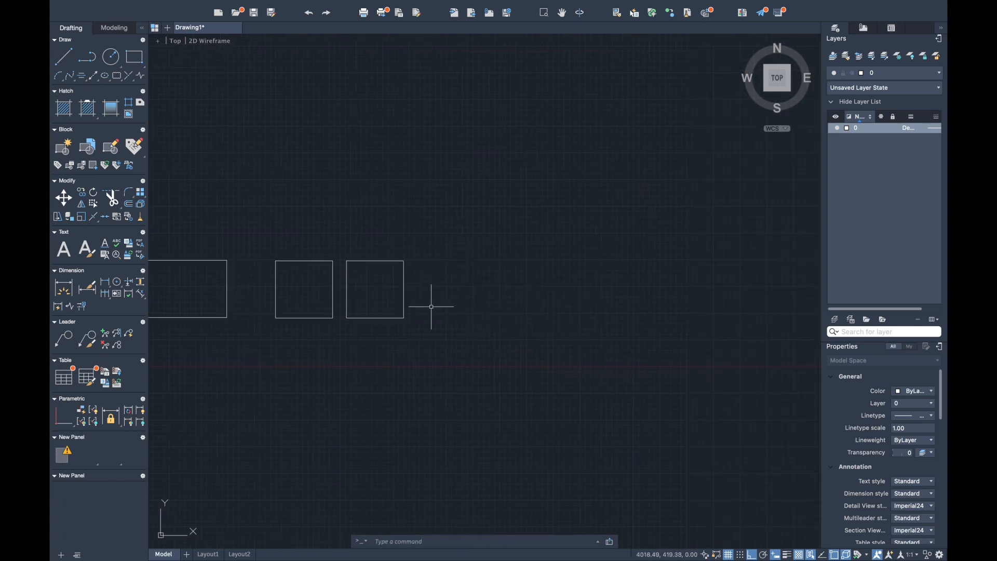
{"action": "type", "text": "l"}
{"action": "key", "text": "Return"}
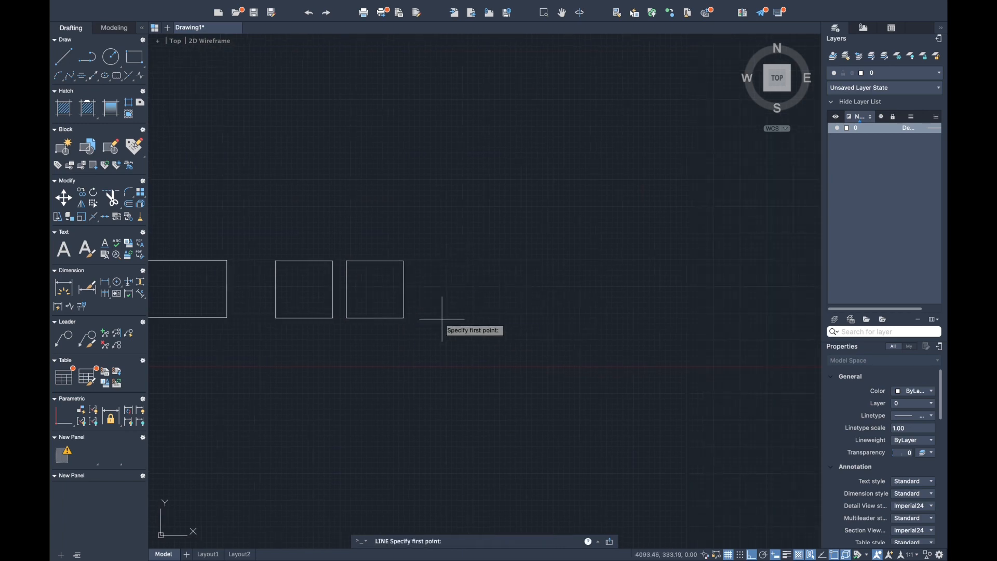
{"action": "left_click", "coordinate": [471, 316]}
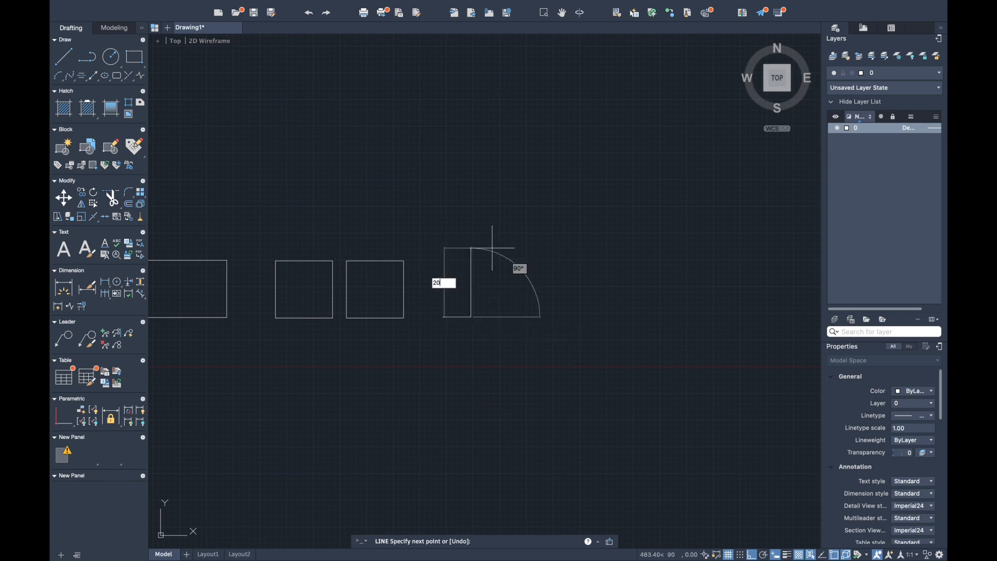
{"action": "left_click", "coordinate": [471, 289]}
{"action": "key", "text": "Return"}
{"action": "type", "text": "200"}
{"action": "key", "text": "Return"}
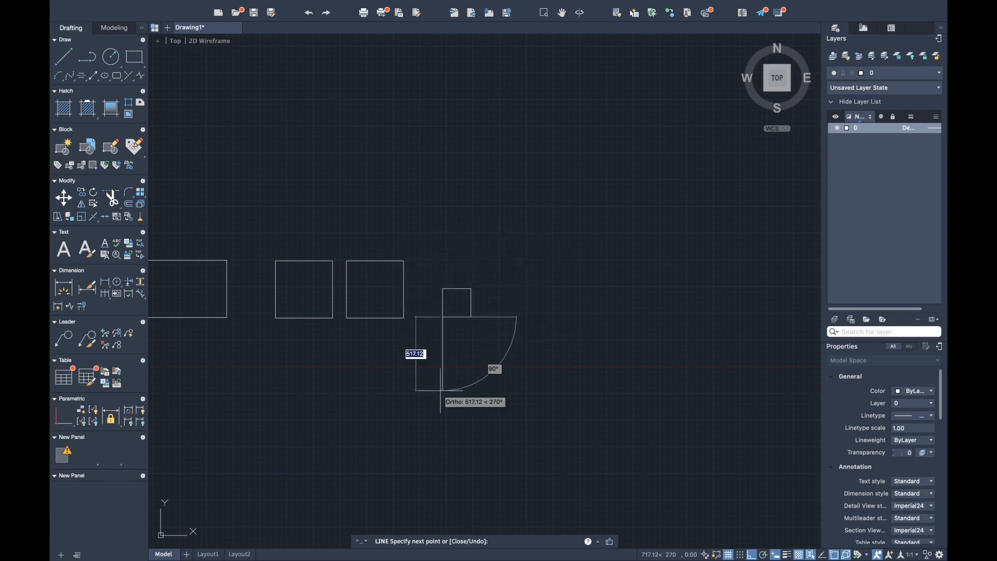
{"action": "key", "text": "Escape"}
- Copy the 200 square 300 upward and three times to the right, leaving a wider gap after the first right-hand copy
{"action": "left_click", "coordinate": [432, 286]}
{"action": "left_click", "coordinate": [529, 347]}
{"action": "type", "text": "co"}
{"action": "key", "text": "Return"}
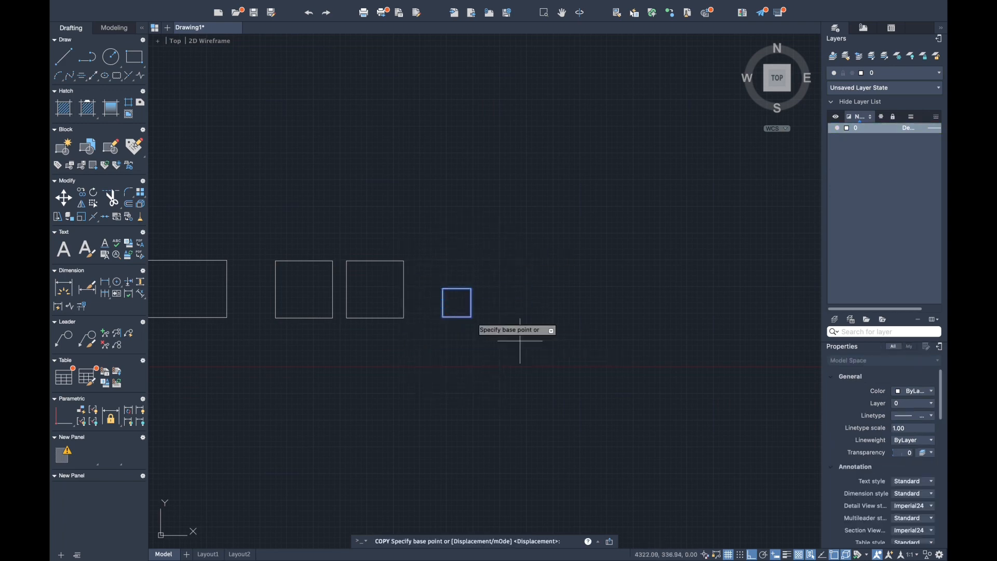
{"action": "left_click", "coordinate": [443, 318]}
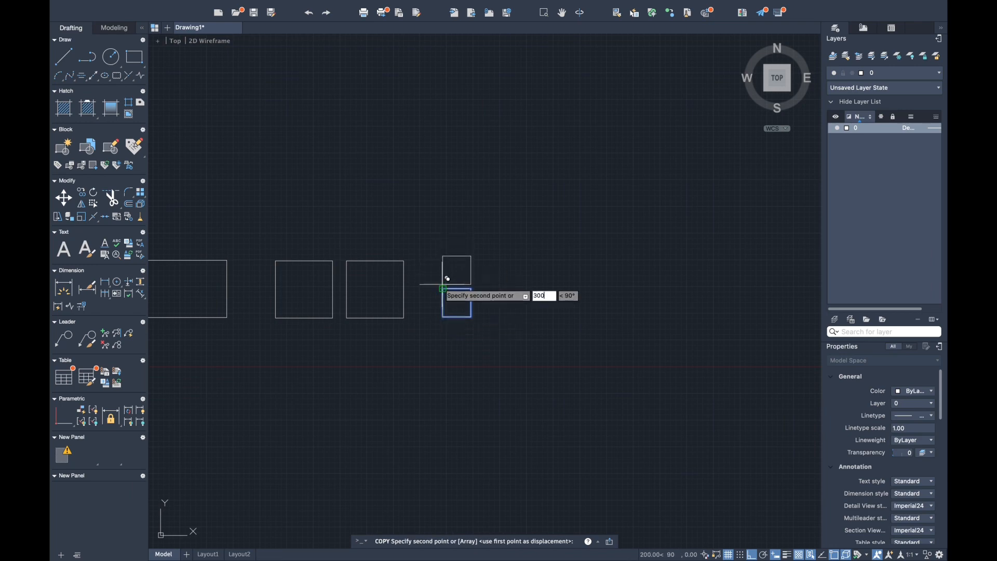
{"action": "key", "text": "Return"}
{"action": "key", "text": "Return"}
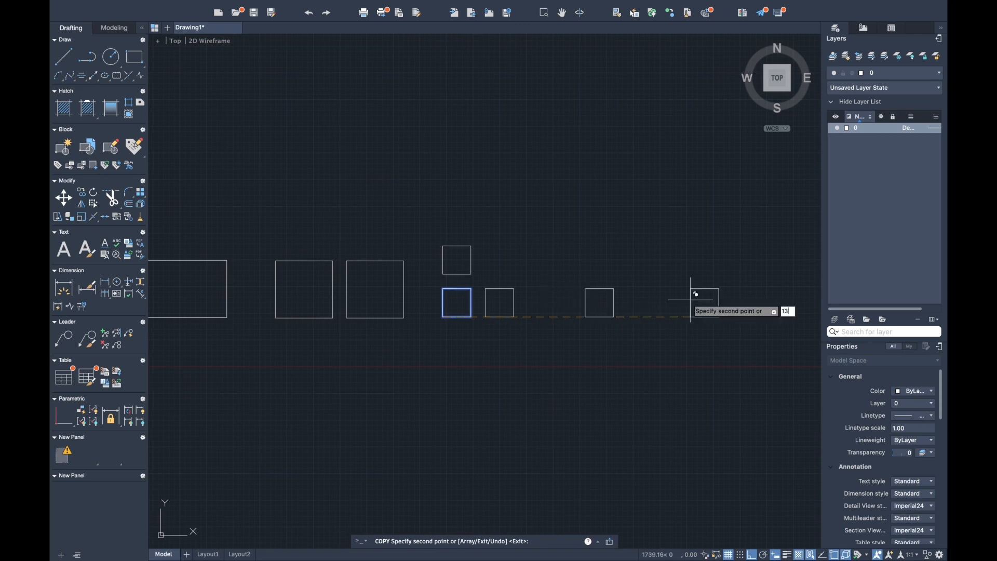
{"action": "key", "text": "Escape"}
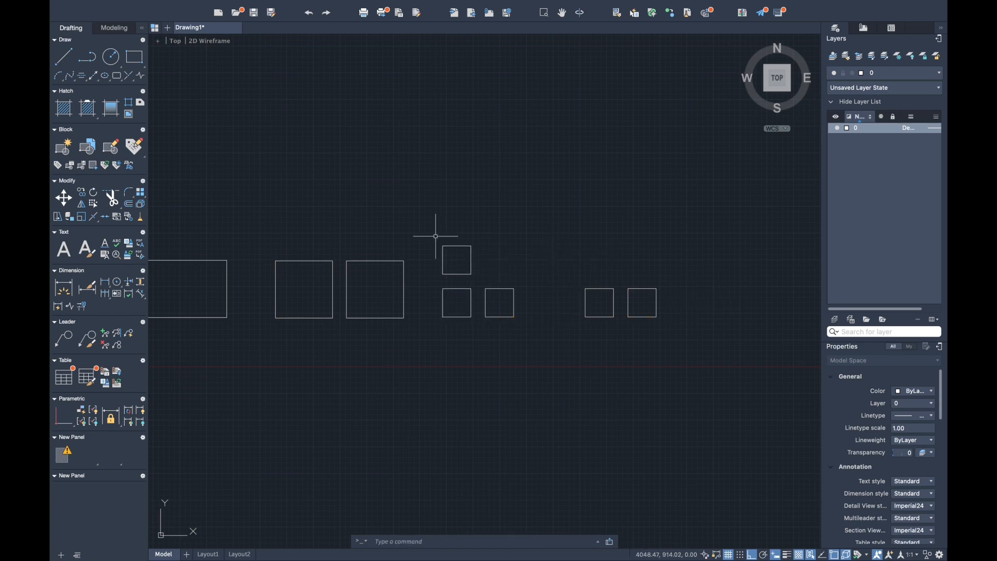
- Copy the upper 200 square three times to the right, placing each copy directly above a square of the lower row
{"action": "left_click", "coordinate": [436, 236]}
{"action": "left_click", "coordinate": [496, 279]}
{"action": "type", "text": "co"}
{"action": "key", "text": "Return"}
{"action": "left_click", "coordinate": [443, 274]}
{"action": "type", "text": "30"}
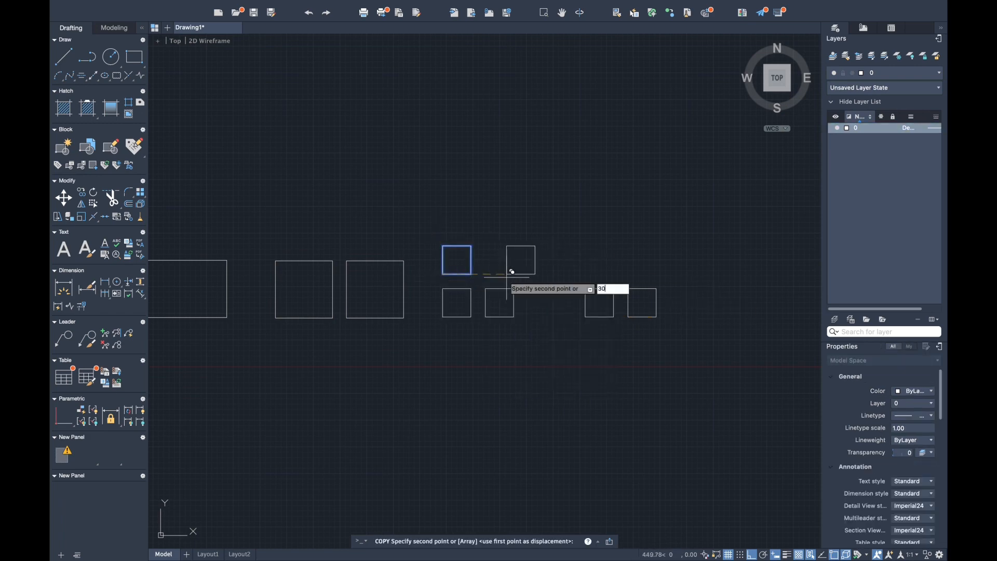
{"action": "type", "text": "1"}
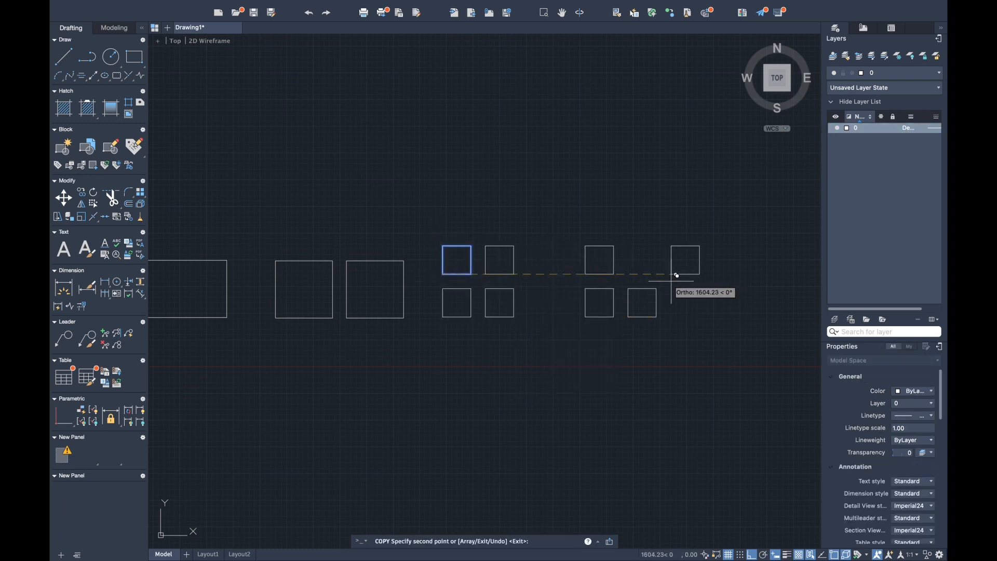
{"action": "key", "text": "Escape"}
- Move the left group of four 200 squares horizontally to the right, closer to the right group
{"action": "left_click", "coordinate": [419, 236]}
{"action": "left_click", "coordinate": [550, 351]}
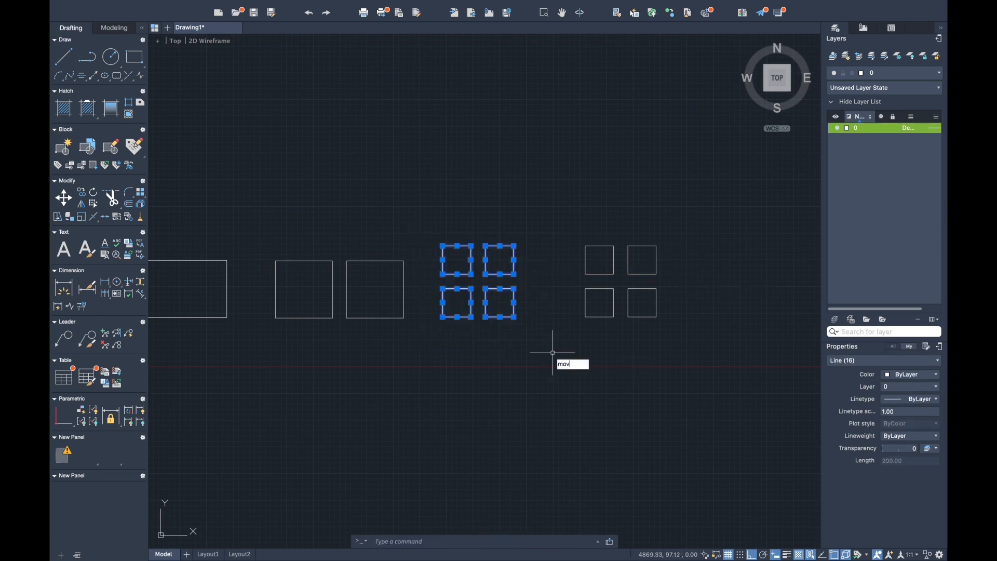
{"action": "type", "text": "m"}
{"action": "key", "text": "Return"}
{"action": "left_click", "coordinate": [442, 317]}
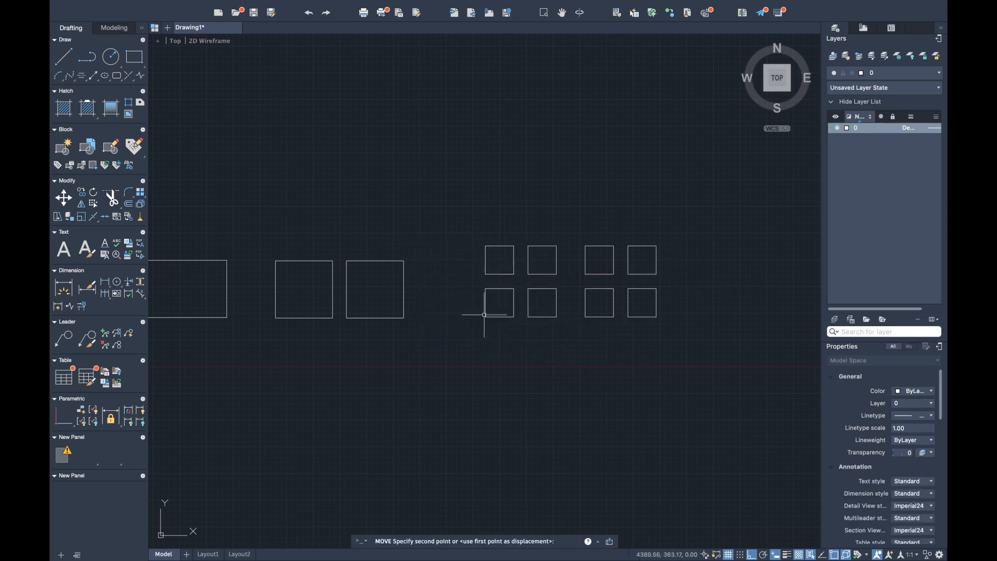
- Draw a rectangle about 1860 by 500 in the empty area right of the small squares, and undo it
{"action": "scroll", "coordinate": [492, 356], "scroll_direction": "down", "scroll_amount": 3}
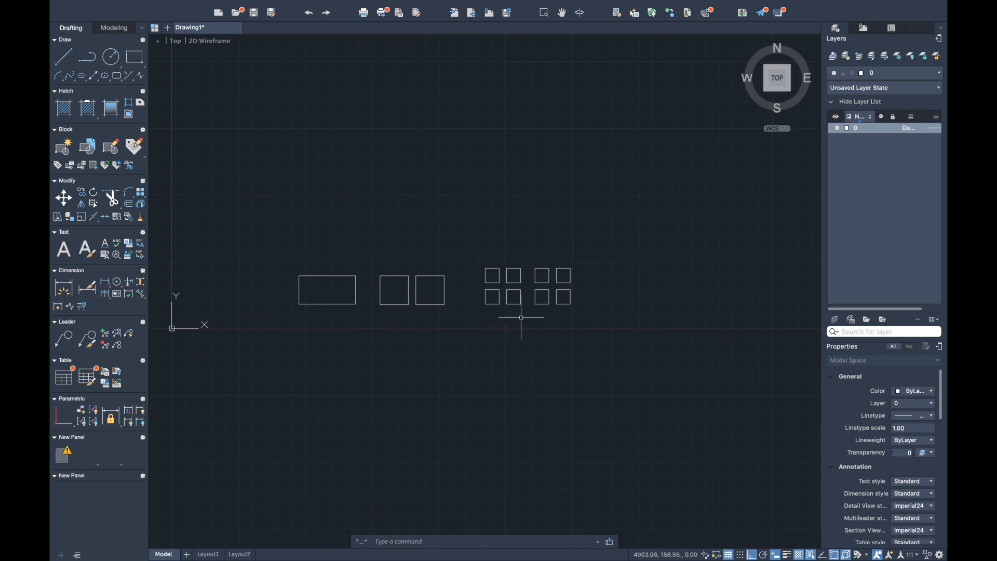
{"action": "middle_click_drag", "start_coordinate": [617, 323], "coordinate": [438, 347]}
{"action": "scroll", "coordinate": [485, 292], "scroll_direction": "up", "scroll_amount": 5}
{"action": "middle_click_drag", "start_coordinate": [528, 348], "coordinate": [531, 348]}
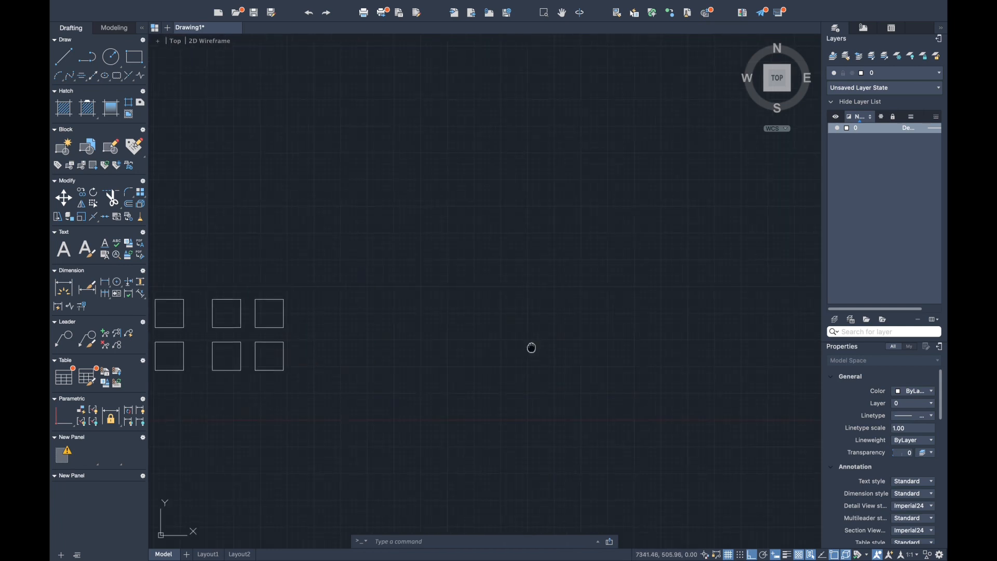
{"action": "type", "text": "rec"}
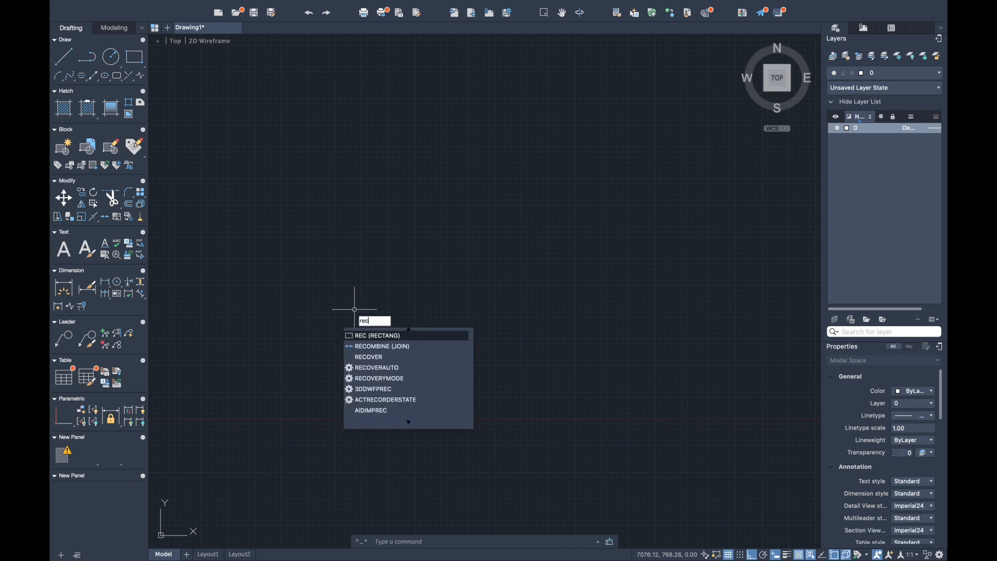
{"action": "key", "text": "Return"}
{"action": "left_click", "coordinate": [229, 177]}
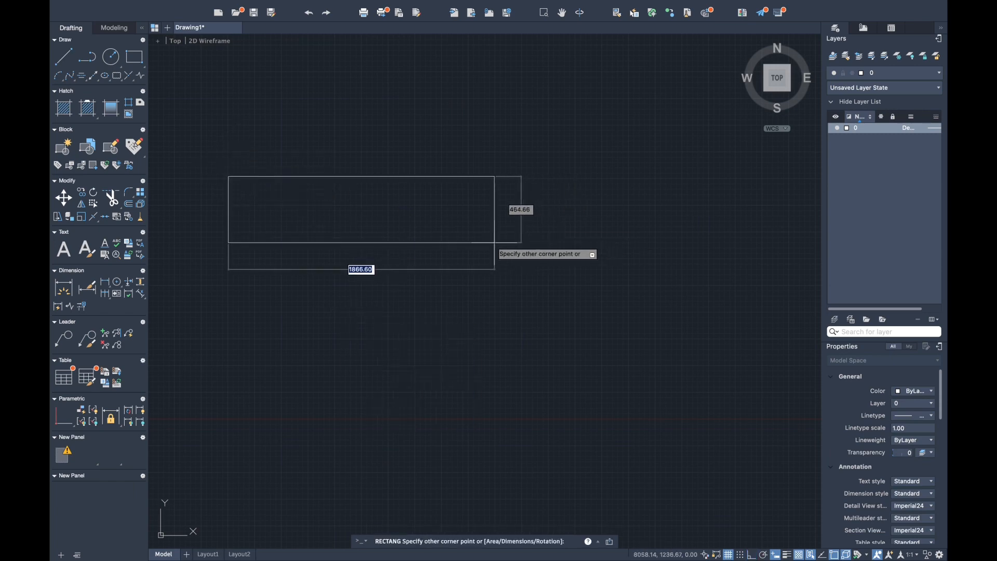
{"action": "left_click", "coordinate": [493, 248]}
{"action": "left_click", "coordinate": [445, 289]}
{"action": "scroll", "coordinate": [457, 286], "scroll_direction": "down", "scroll_amount": 5}
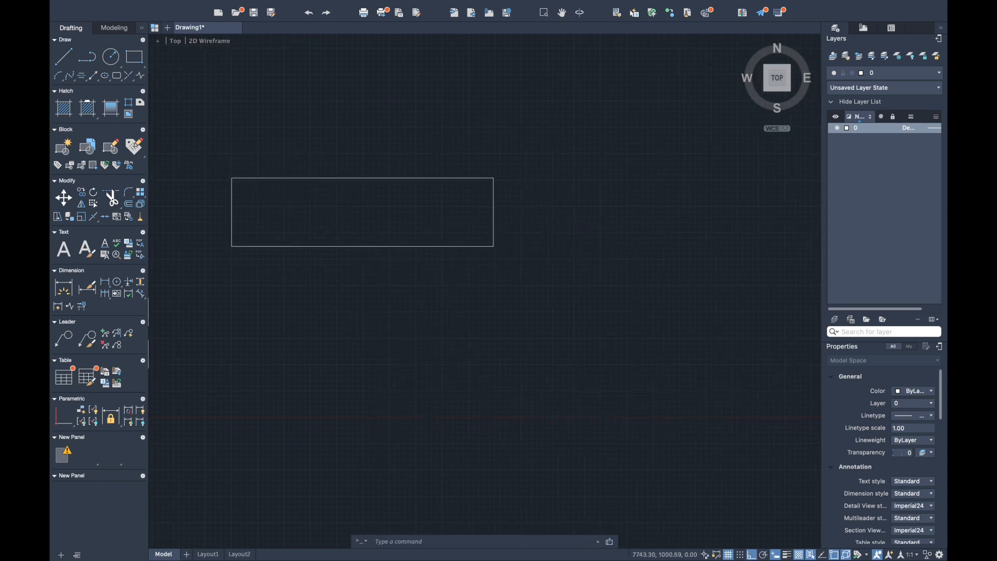
{"action": "key", "text": "super+z"}
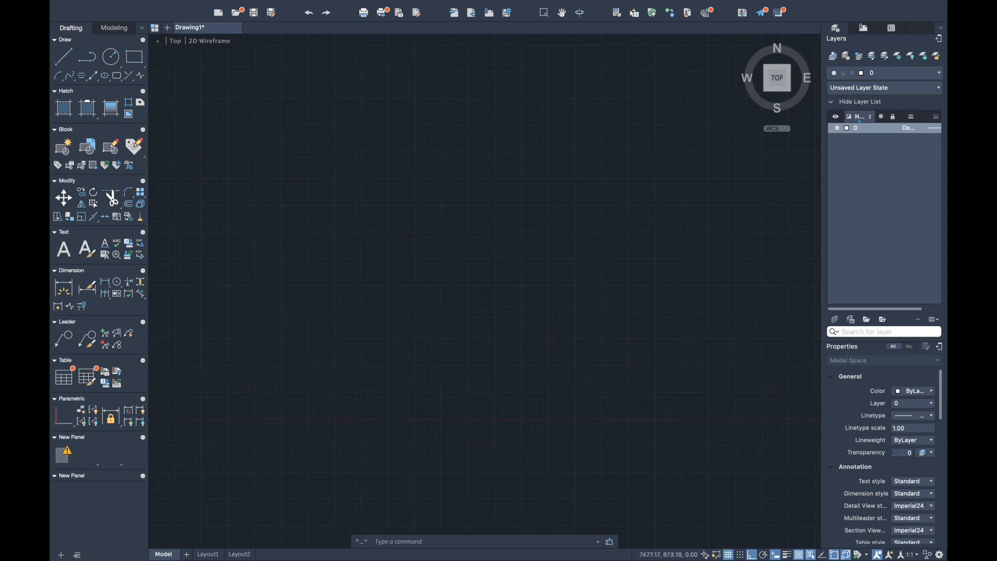
- Draw a rectangle about 800 by 270 to the right of the small squares
{"action": "key", "text": "Return"}
{"action": "left_click", "coordinate": [360, 278]}
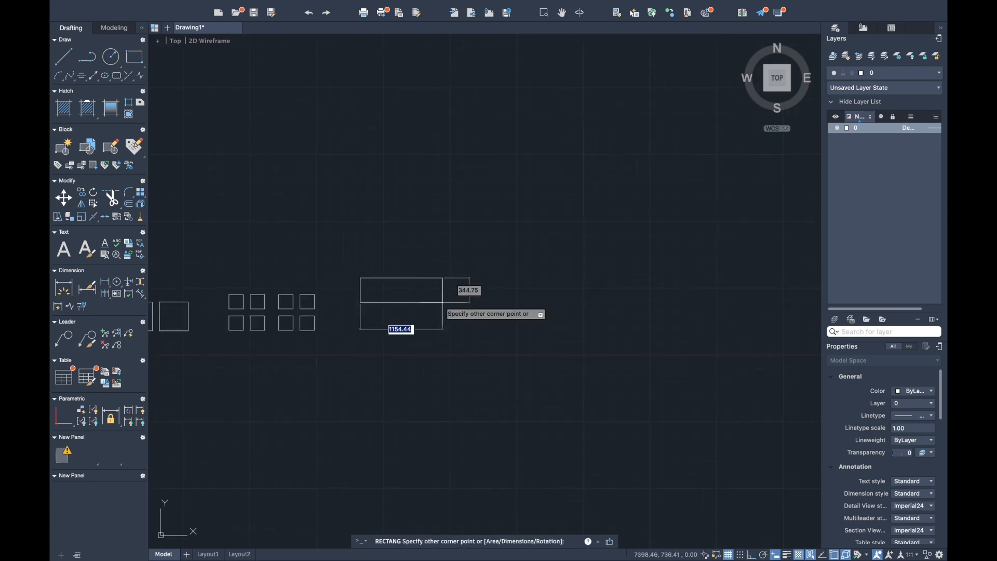
{"action": "left_click", "coordinate": [417, 297]}
{"action": "key", "text": "Return"}
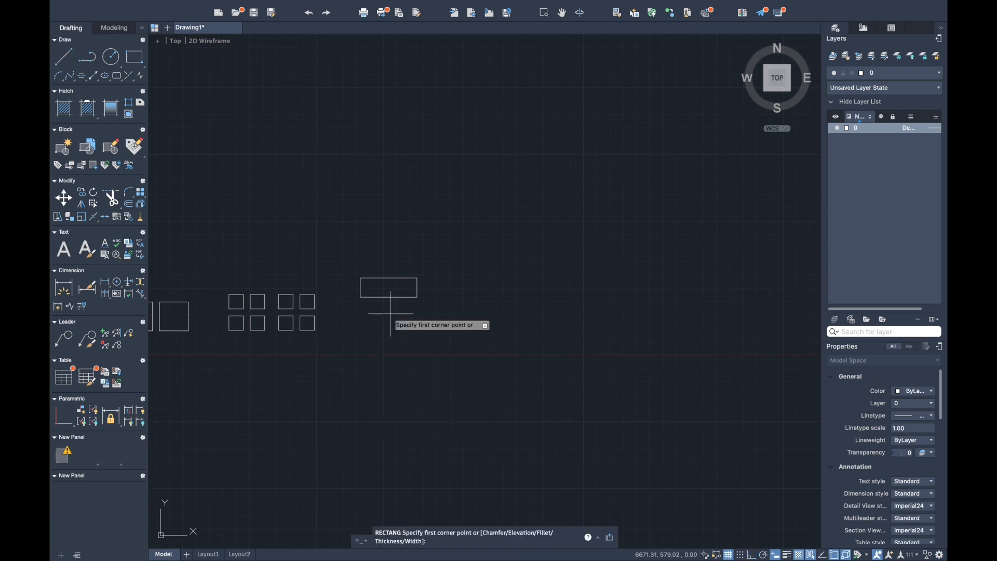
{"action": "left_click", "coordinate": [364, 309]}
{"action": "key", "text": "Escape"}
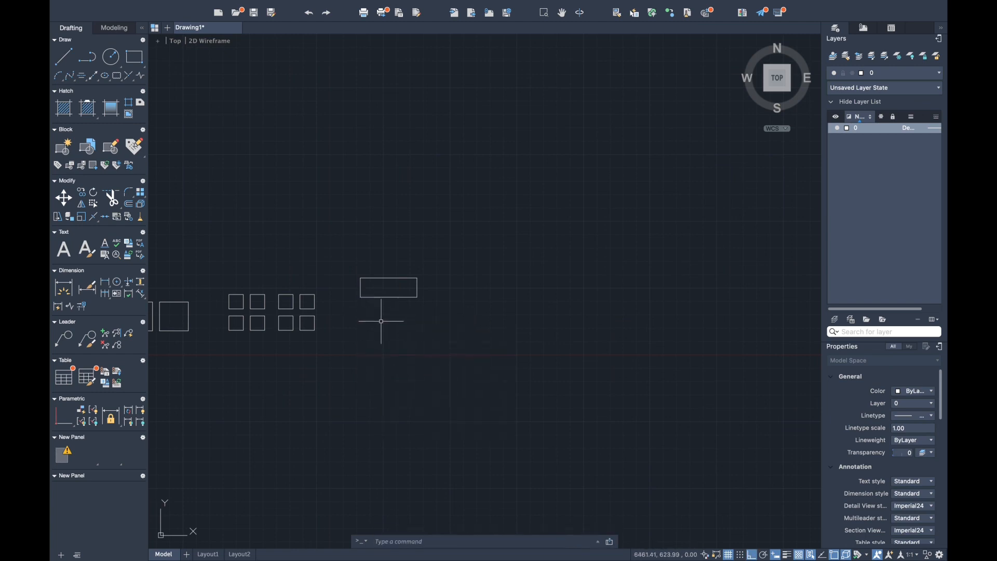
- Copy the rectangle to nine freely chosen positions below it and to its right
{"action": "left_click", "coordinate": [354, 271]}
{"action": "left_click", "coordinate": [483, 332]}
{"action": "type", "text": "co"}
{"action": "key", "text": "Return"}
{"action": "left_click", "coordinate": [388, 287]}
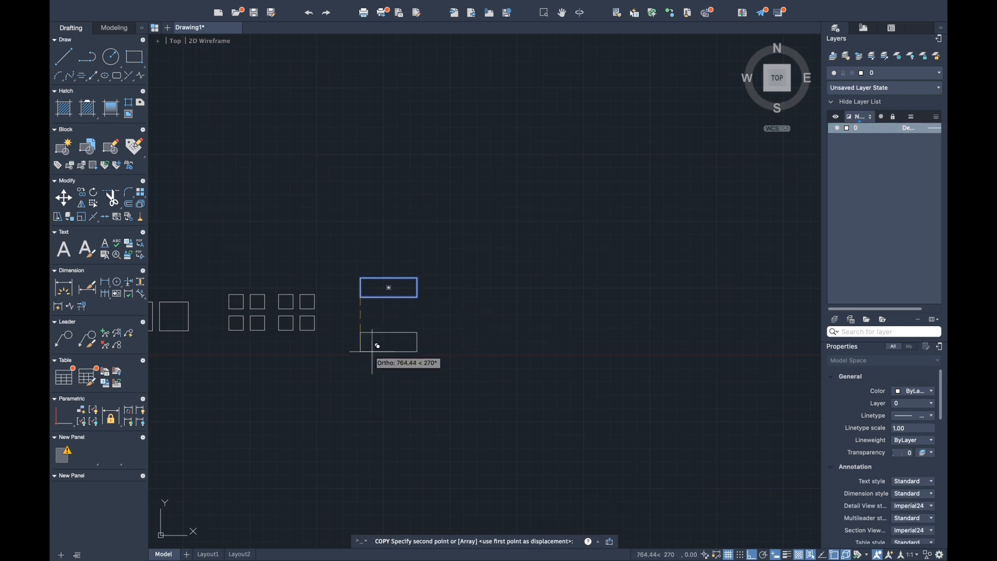
{"action": "left_click", "coordinate": [375, 348]}
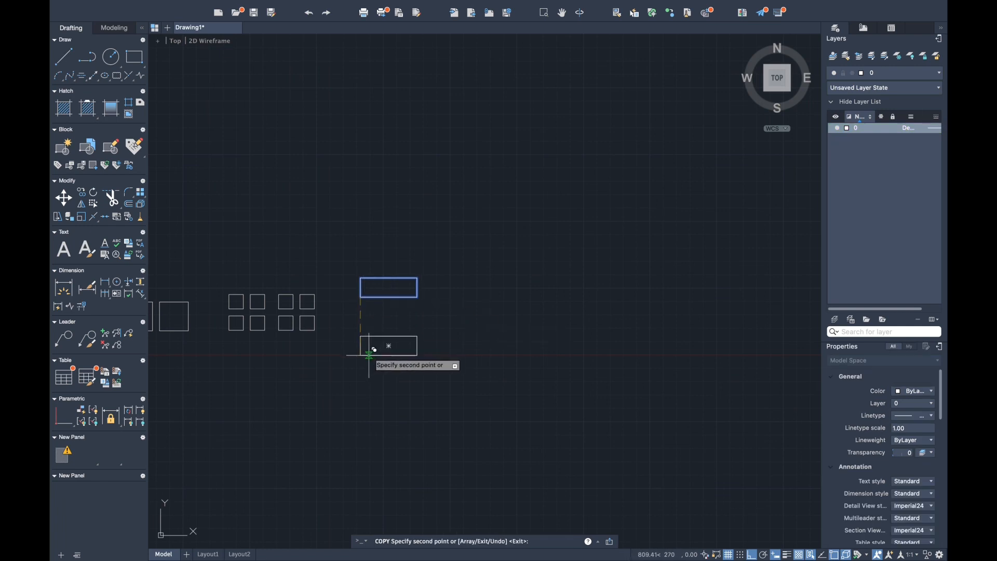
{"action": "left_click", "coordinate": [459, 285]}
{"action": "left_click", "coordinate": [533, 284]}
{"action": "left_click", "coordinate": [603, 285]}
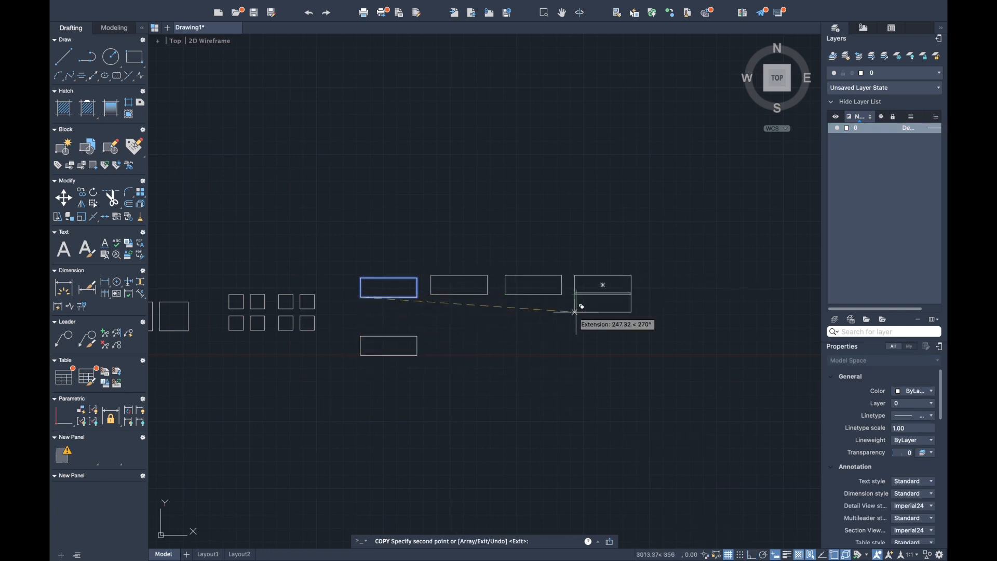
{"action": "left_click", "coordinate": [574, 331]}
{"action": "left_click", "coordinate": [548, 370]}
{"action": "left_click", "coordinate": [503, 341]}
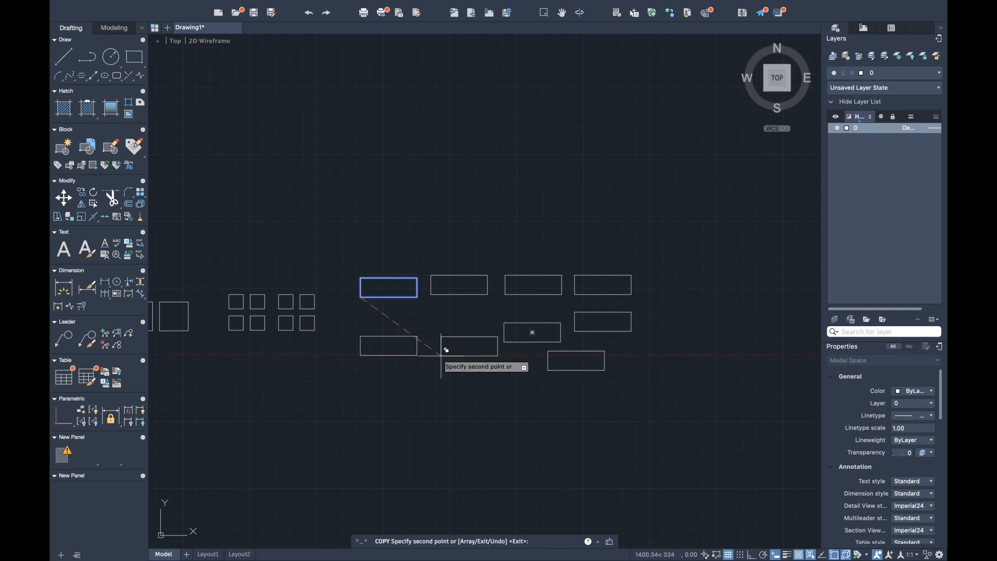
{"action": "left_click", "coordinate": [426, 333]}
{"action": "left_click", "coordinate": [384, 380]}
{"action": "key", "text": "Return"}
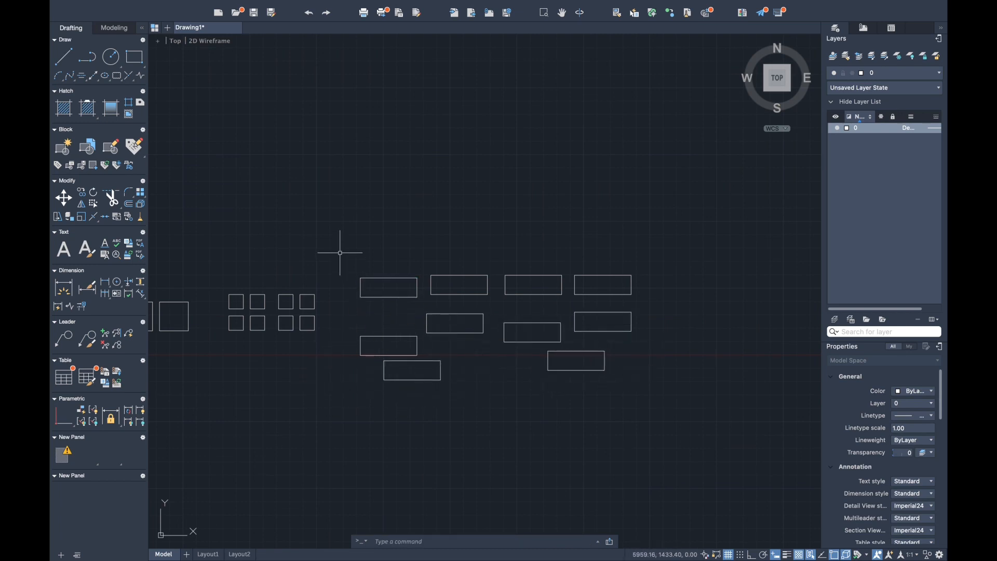
- Delete the rectangle and all nine of its copies
{"action": "left_click_drag", "start_coordinate": [340, 253], "coordinate": [663, 407]}
{"action": "key", "text": "Delete"}
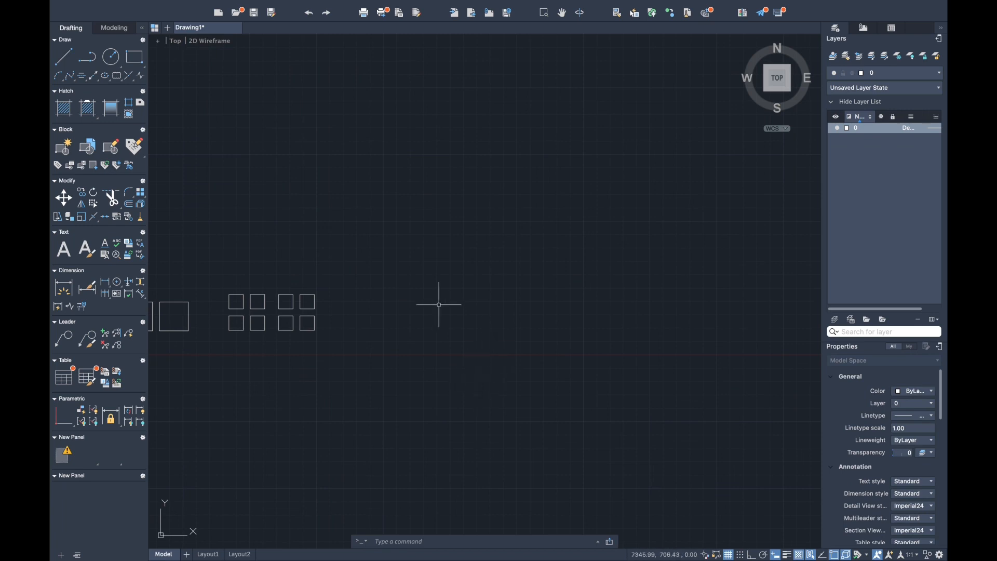
- Draw a flat rectangle about 765 by 247 beside the small squares and an upright one about 285 by 530 below it
{"action": "left_click", "coordinate": [360, 286]}
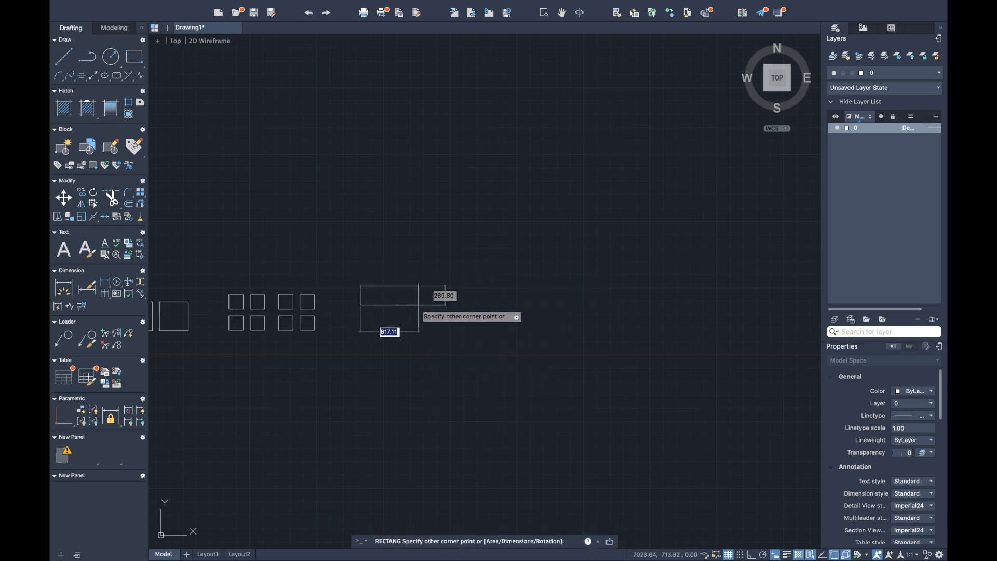
{"action": "left_click", "coordinate": [416, 303]}
{"action": "type", "text": "rec"}
{"action": "key", "text": "Return"}
{"action": "left_click", "coordinate": [360, 315]}
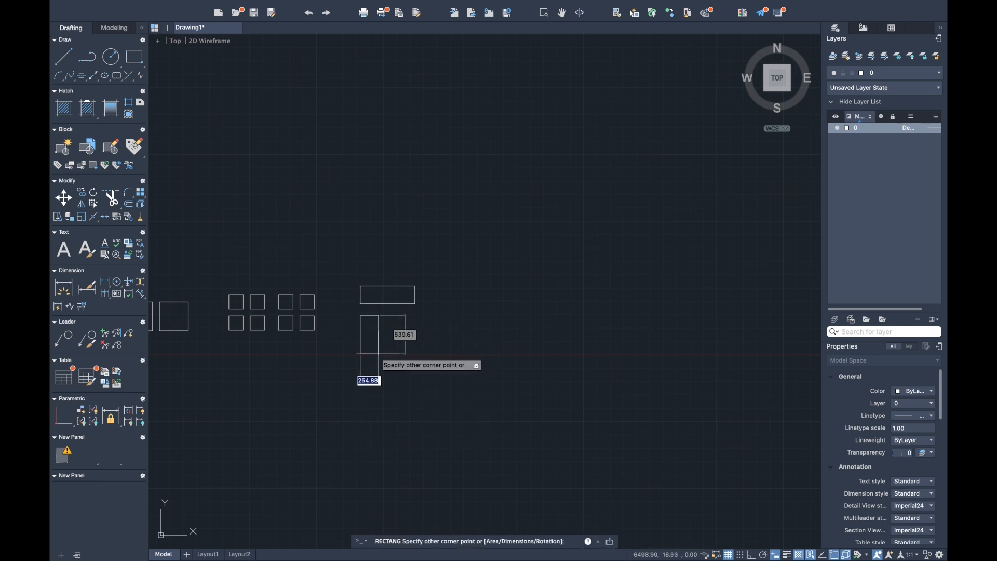
{"action": "left_click", "coordinate": [381, 354]}
- Draw a rectangle about 442 by 375 to the right of the upright rectangle
{"action": "type", "text": "rec"}
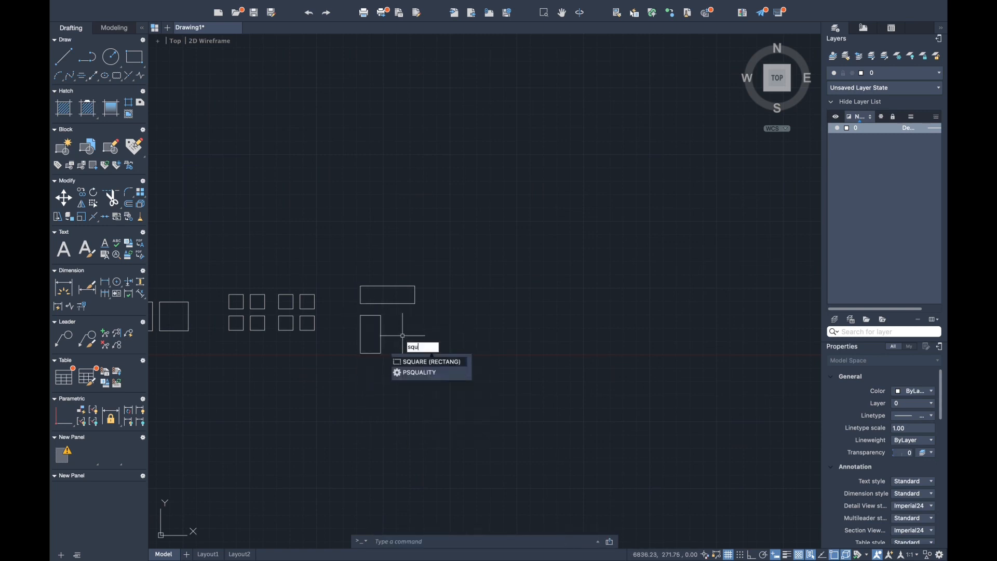
{"action": "key", "text": "Return"}
{"action": "left_click", "coordinate": [395, 323]}
{"action": "left_click", "coordinate": [426, 349]}
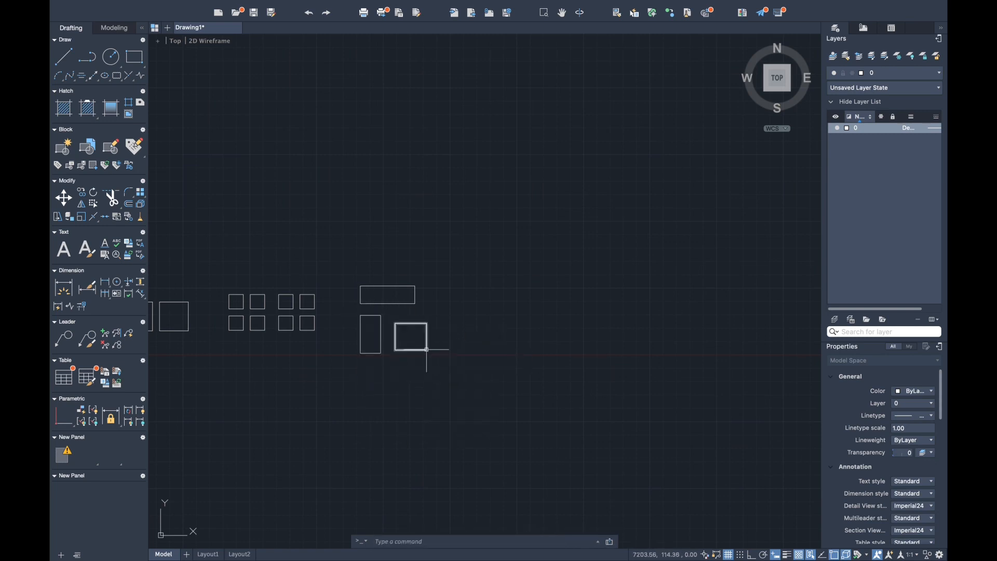
- Draw a flat rectangle about 645 by 225 right of the first one, and one about 280 by 375 below it
{"action": "type", "text": "rec"}
{"action": "key", "text": "Return"}
{"action": "left_click", "coordinate": [430, 292]}
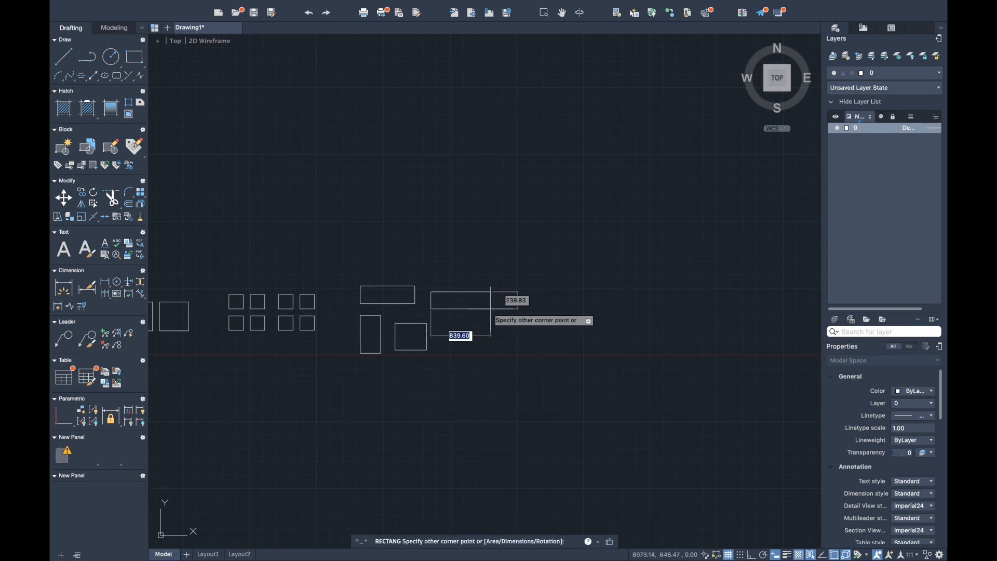
{"action": "left_click", "coordinate": [477, 308]}
{"action": "type", "text": "rec"}
{"action": "key", "text": "Return"}
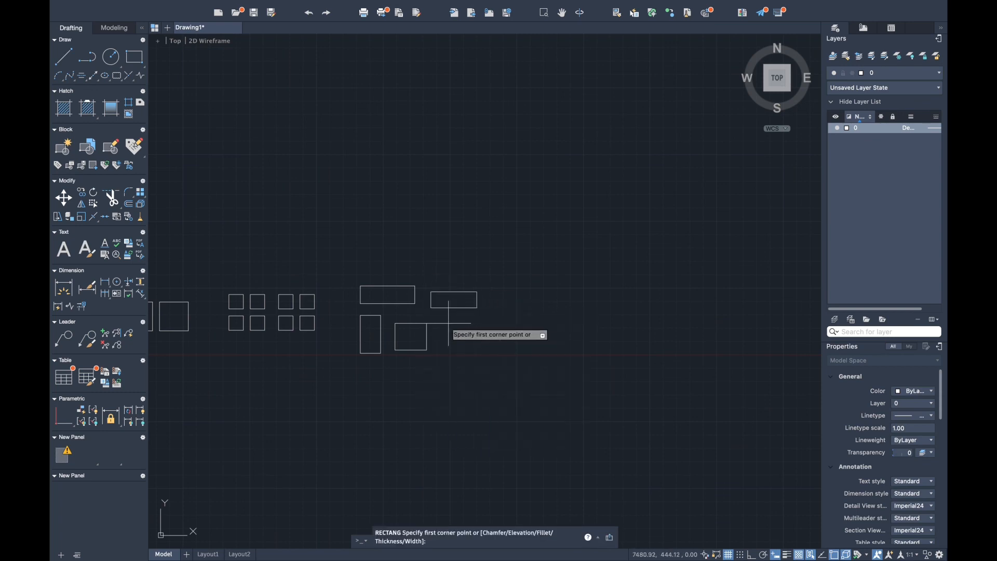
{"action": "left_click", "coordinate": [448, 323]}
{"action": "left_click", "coordinate": [468, 351]}
- Draw a tall rectangle about 325 by 740 at the right end of the group and one about 350 by 325 below it
{"action": "type", "text": "rec"}
{"action": "key", "text": "Return"}
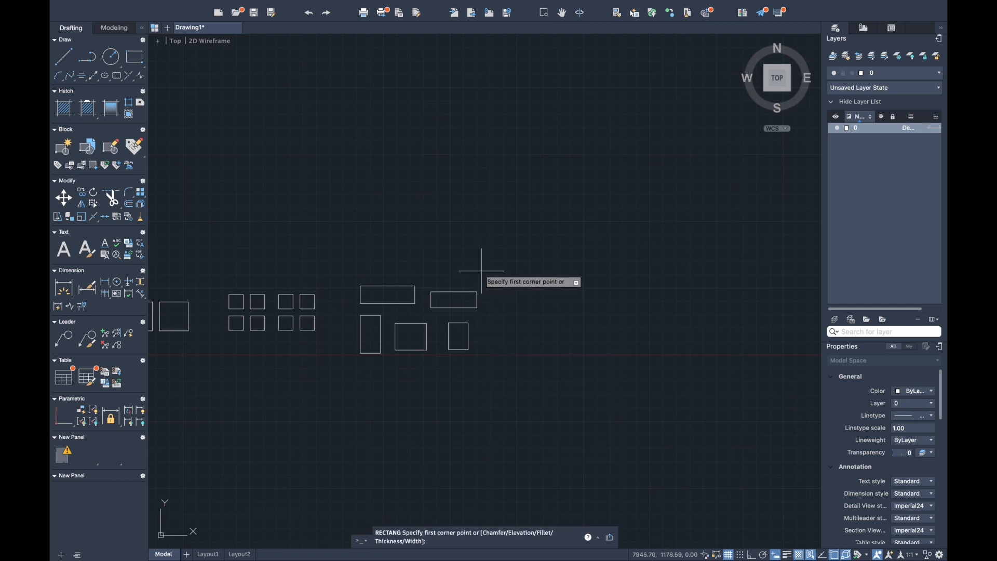
{"action": "left_click", "coordinate": [483, 270]}
{"action": "left_click", "coordinate": [505, 323]}
{"action": "type", "text": "rec"}
{"action": "key", "text": "Return"}
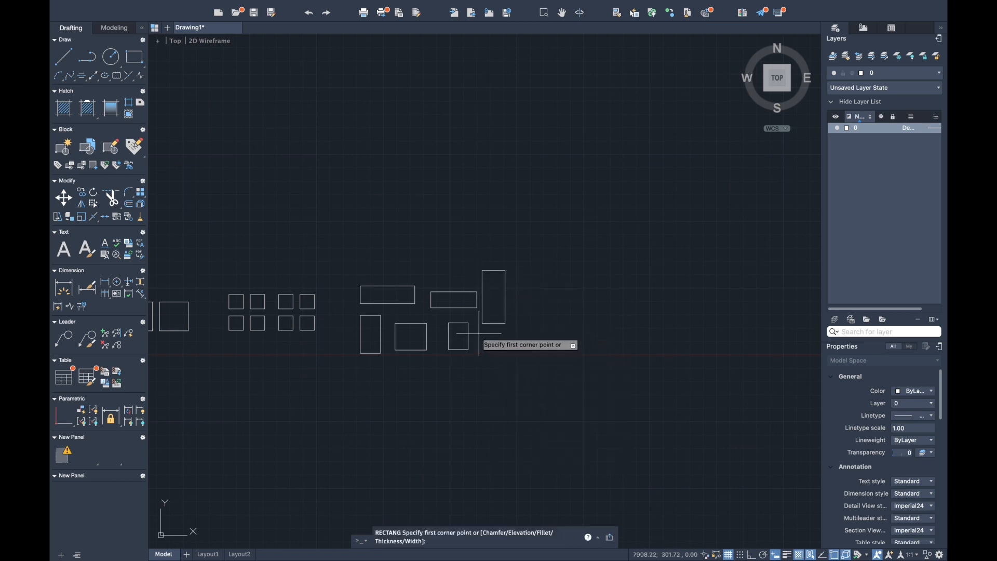
{"action": "left_click", "coordinate": [479, 334]}
{"action": "left_click", "coordinate": [504, 356]}
- Copy all seven rectangles about 2960 units to the right, into the empty area beside the originals
{"action": "middle_click_drag", "start_coordinate": [276, 286], "coordinate": [434, 289]}
{"action": "mouse_move", "coordinate": [508, 286]}
{"action": "middle_mouse_down"}
{"action": "mouse_move", "coordinate": [670, 289]}
{"action": "mouse_move", "coordinate": [521, 281]}
{"action": "middle_mouse_up"}
{"action": "left_click", "coordinate": [611, 258]}
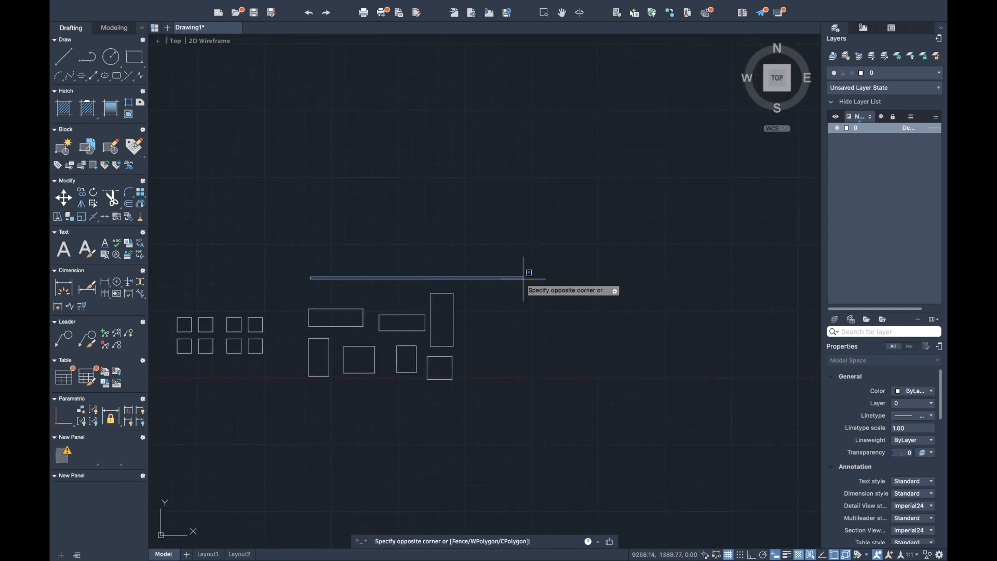
{"action": "left_click", "coordinate": [525, 278]}
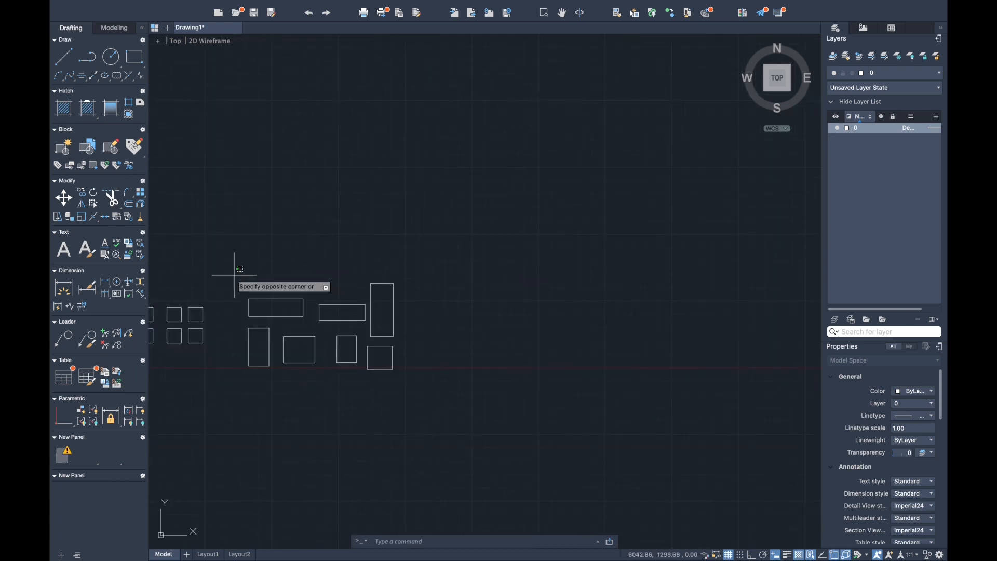
{"action": "left_click", "coordinate": [418, 383]}
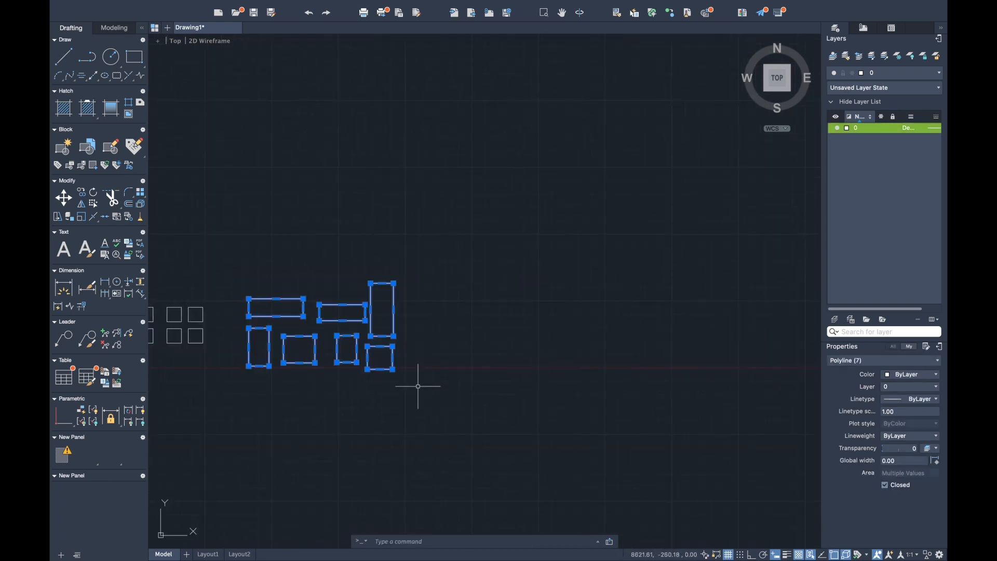
{"action": "type", "text": "co"}
{"action": "key", "text": "Return"}
{"action": "left_click", "coordinate": [260, 348]}
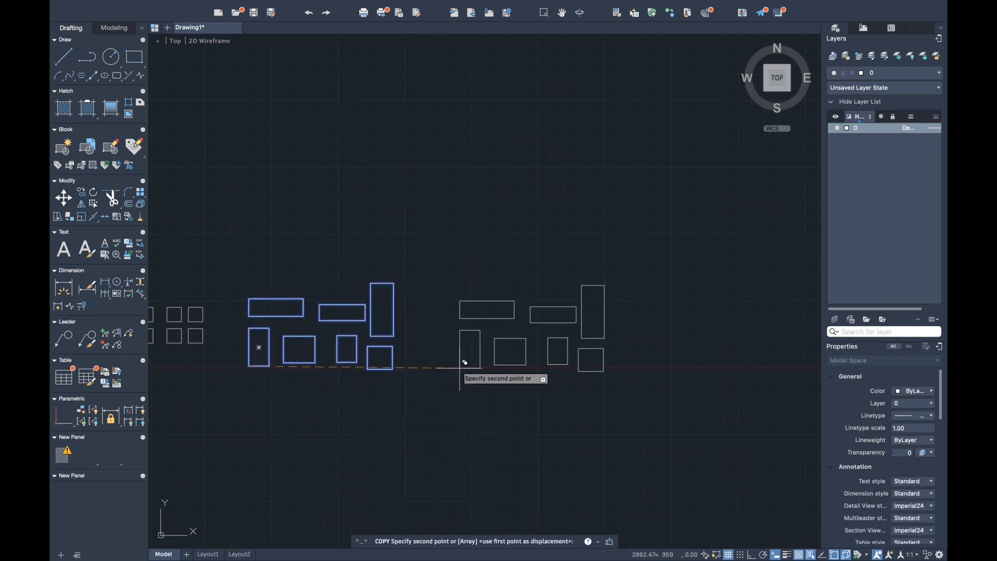
{"action": "left_click", "coordinate": [459, 367]}
{"action": "key", "text": "Escape"}
- Stretch the copied wide rectangle's upper-right corner inward and its lower-right corner outward and down to form an irregular quadrilateral
{"action": "scroll", "coordinate": [535, 323], "scroll_direction": "up", "scroll_amount": 5}
{"action": "mouse_move", "coordinate": [535, 323]}
{"action": "middle_mouse_down"}
{"action": "mouse_move", "coordinate": [589, 358]}
{"action": "mouse_move", "coordinate": [433, 326]}
{"action": "mouse_move", "coordinate": [562, 242]}
{"action": "mouse_move", "coordinate": [559, 273]}
{"action": "middle_mouse_up"}
{"action": "scroll", "coordinate": [483, 289], "scroll_direction": "up", "scroll_amount": 5}
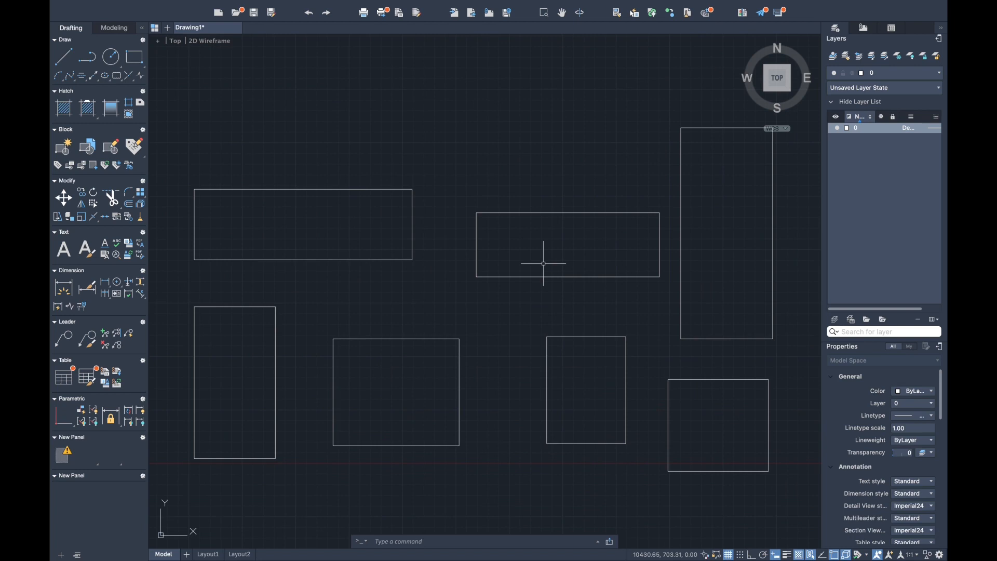
{"action": "left_click", "coordinate": [336, 189]}
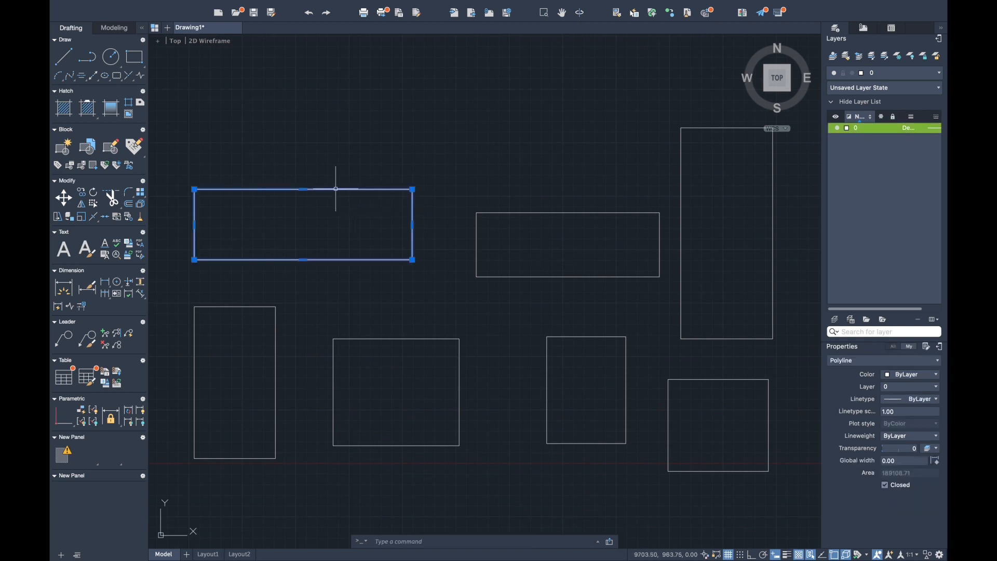
{"action": "left_click", "coordinate": [413, 189]}
{"action": "left_click", "coordinate": [397, 201]}
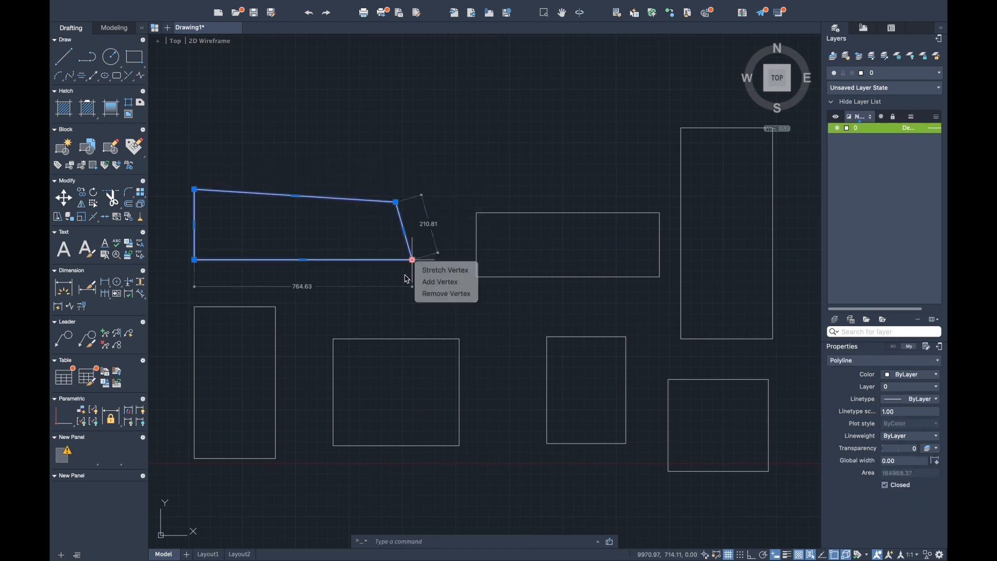
{"action": "left_click", "coordinate": [412, 261]}
{"action": "left_click", "coordinate": [422, 295]}
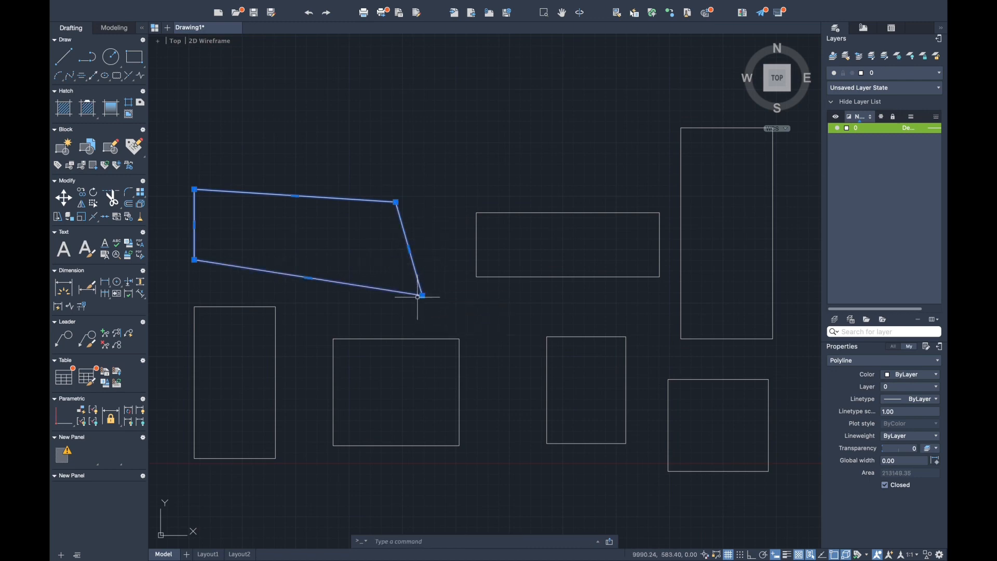
{"action": "key", "text": "Escape"}
- Stretch the lower-right corner of the copied upright rectangle inward and up to about mid-height
{"action": "left_click", "coordinate": [190, 296]}
{"action": "left_click", "coordinate": [284, 465]}
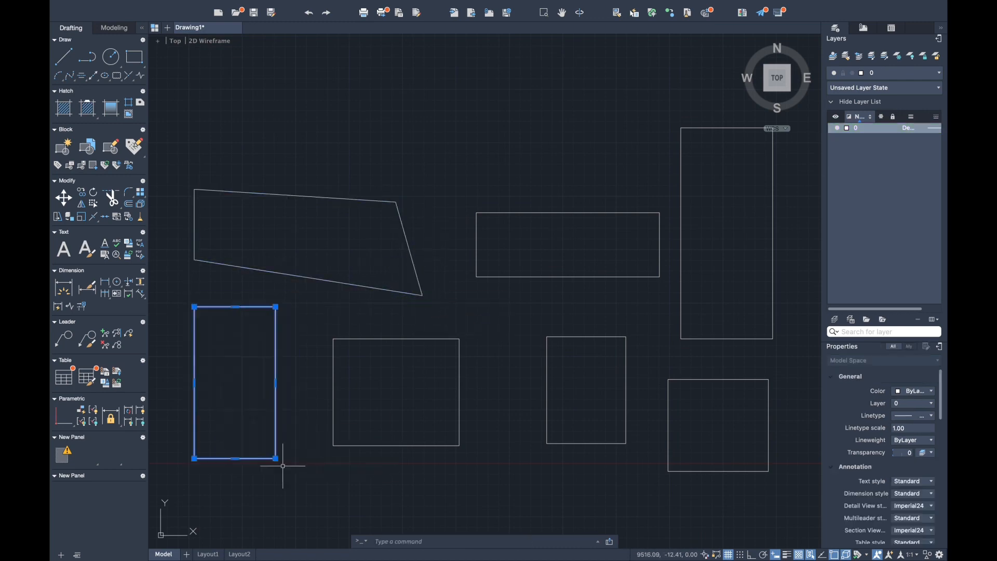
{"action": "left_click", "coordinate": [277, 460]}
{"action": "left_click", "coordinate": [272, 418]}
{"action": "key", "text": "Escape"}
{"action": "left_click", "coordinate": [279, 460]}
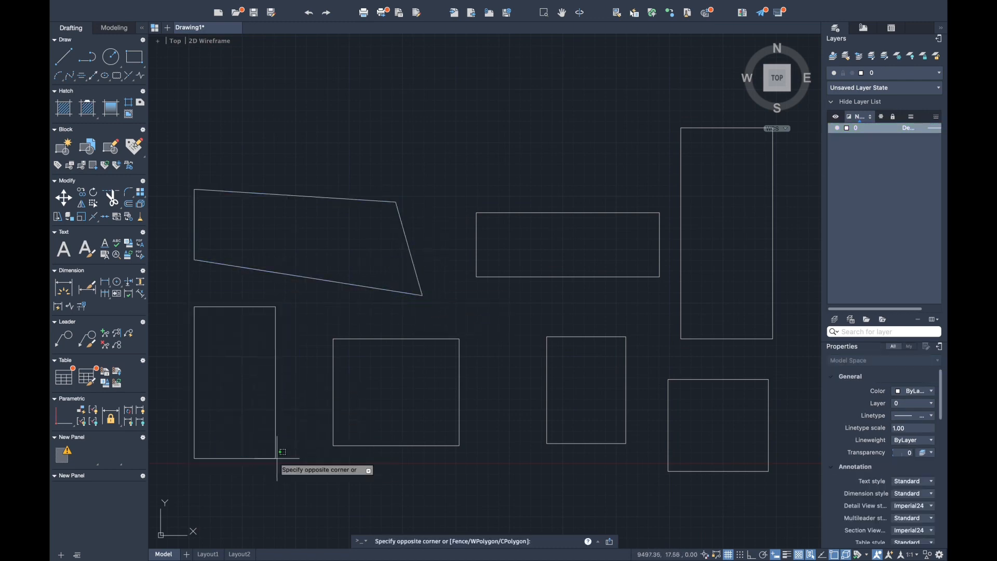
{"action": "left_click", "coordinate": [276, 459]}
{"action": "left_click", "coordinate": [275, 458]}
{"action": "left_click", "coordinate": [260, 384]}
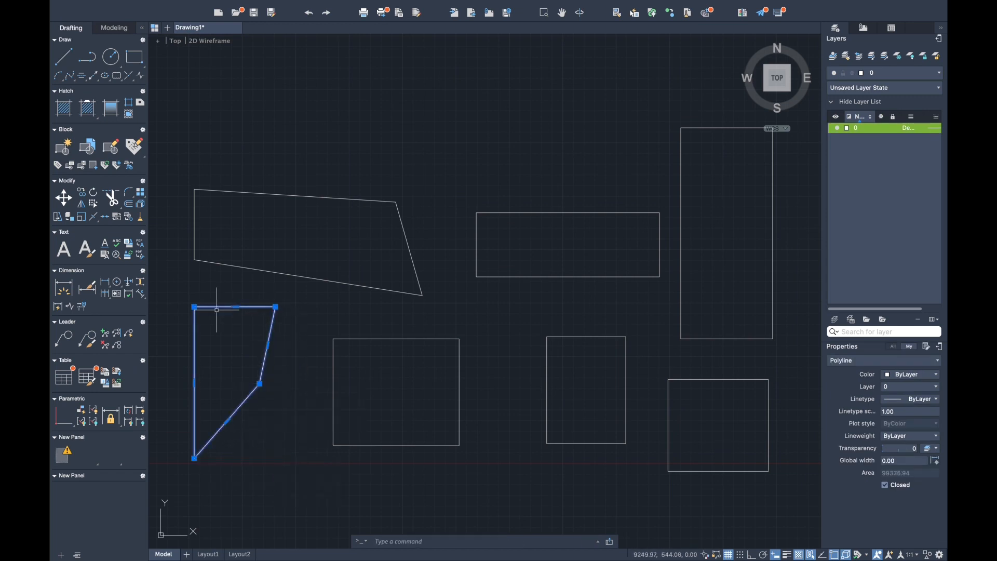
- Stretch the same shape's upper-left corner up and inward, and its lower-left corner up and slightly outward
{"action": "left_click", "coordinate": [194, 307]}
{"action": "left_click", "coordinate": [219, 279]}
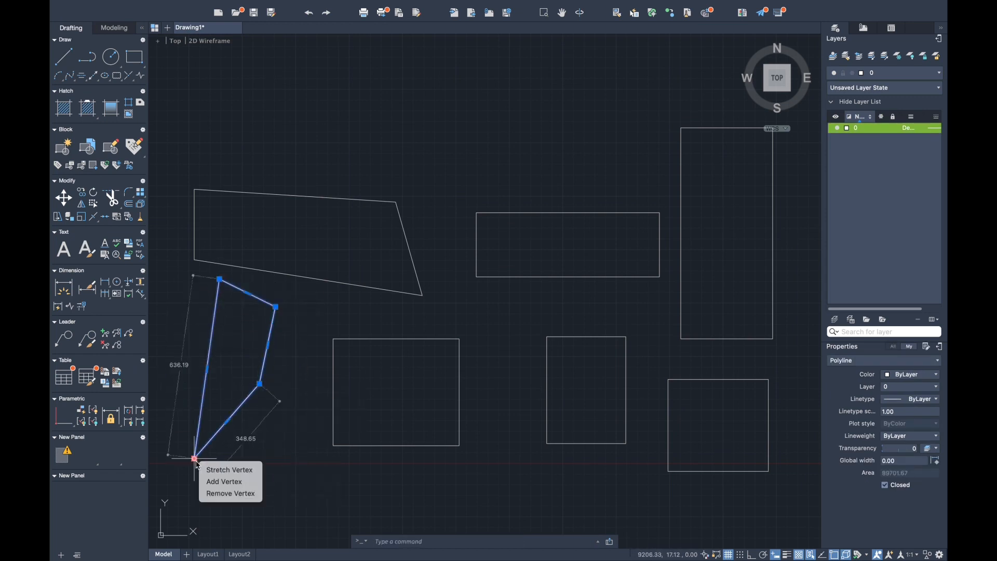
{"action": "left_click", "coordinate": [194, 458]}
{"action": "left_click", "coordinate": [184, 333]}
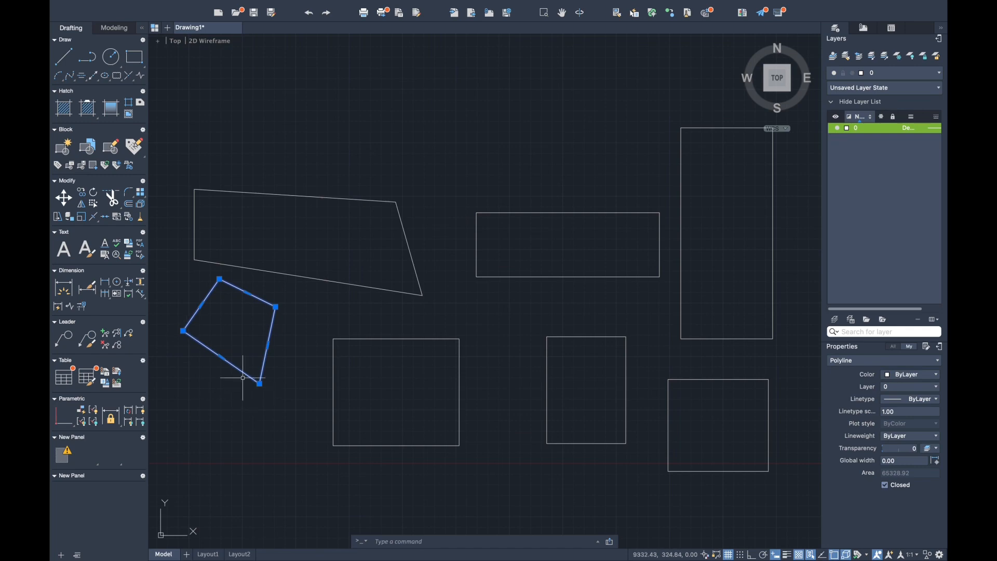
{"action": "left_click", "coordinate": [259, 384]}
{"action": "key", "text": "Escape"}
{"action": "key", "text": "Escape"}
- Explode the reshaped upright rectangle into separate lines and delete its lower-left edge
{"action": "left_click", "coordinate": [260, 384]}
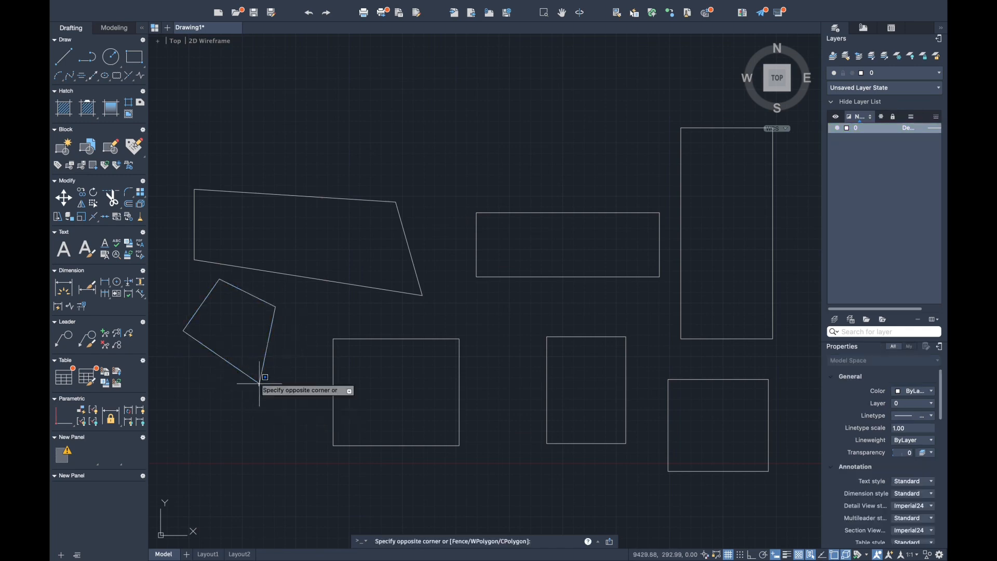
{"action": "left_click", "coordinate": [176, 271]}
{"action": "type", "text": "x"}
{"action": "key", "text": "Return"}
{"action": "left_click", "coordinate": [255, 386]}
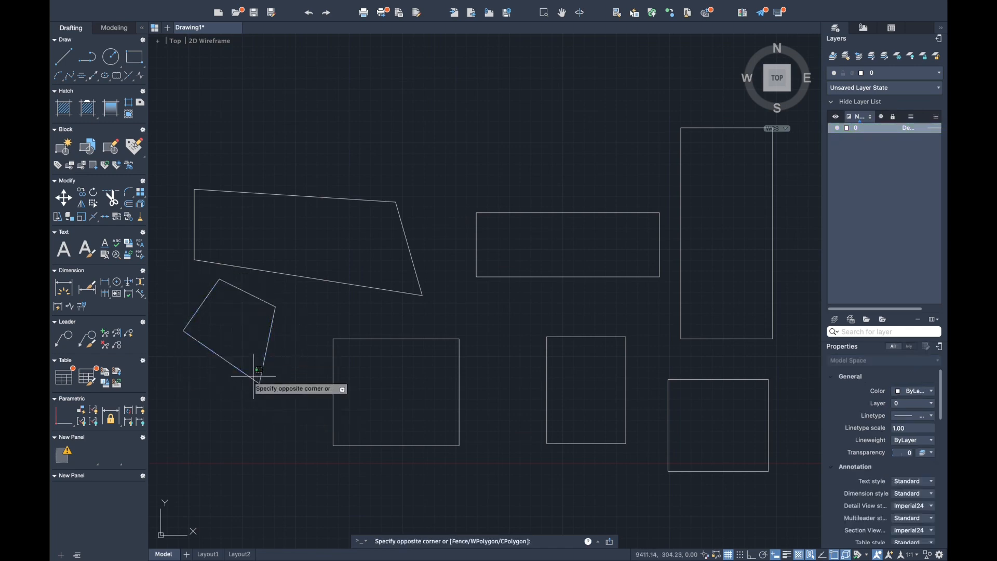
{"action": "left_click", "coordinate": [247, 376]}
{"action": "key", "text": "Delete"}
- Close the open outline into a pentagon with two lines, from the left corner to a new bottom point and on to the right edge
{"action": "type", "text": "l"}
{"action": "key", "text": "Return"}
{"action": "left_click", "coordinate": [183, 331]}
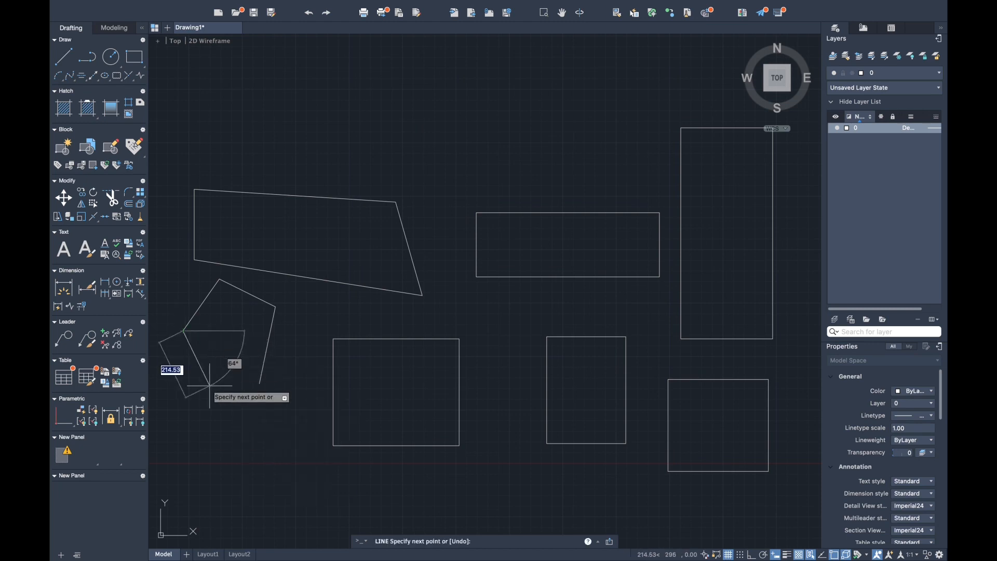
{"action": "left_click", "coordinate": [217, 386]}
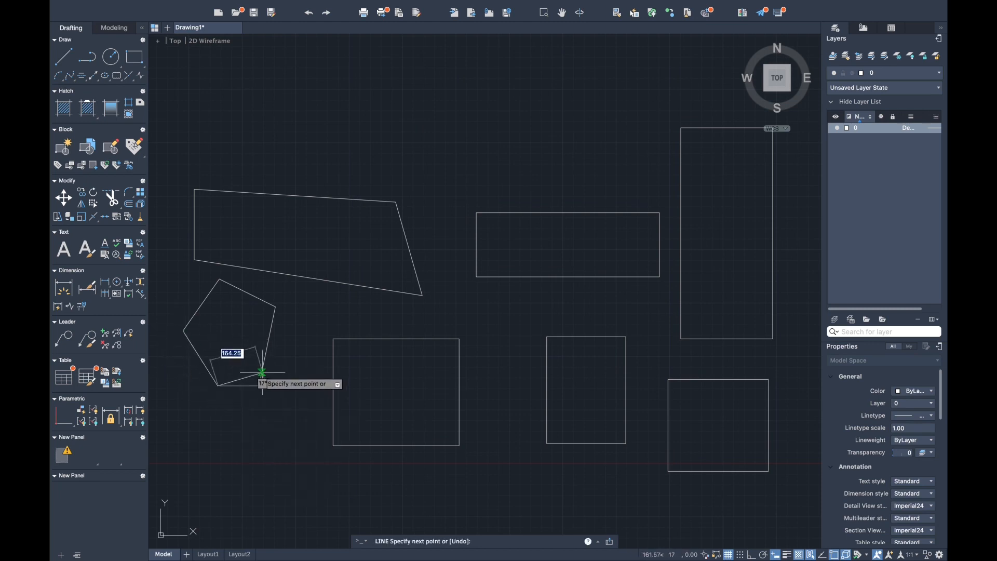
{"action": "left_click", "coordinate": [262, 373]}
{"action": "key", "text": "Return"}
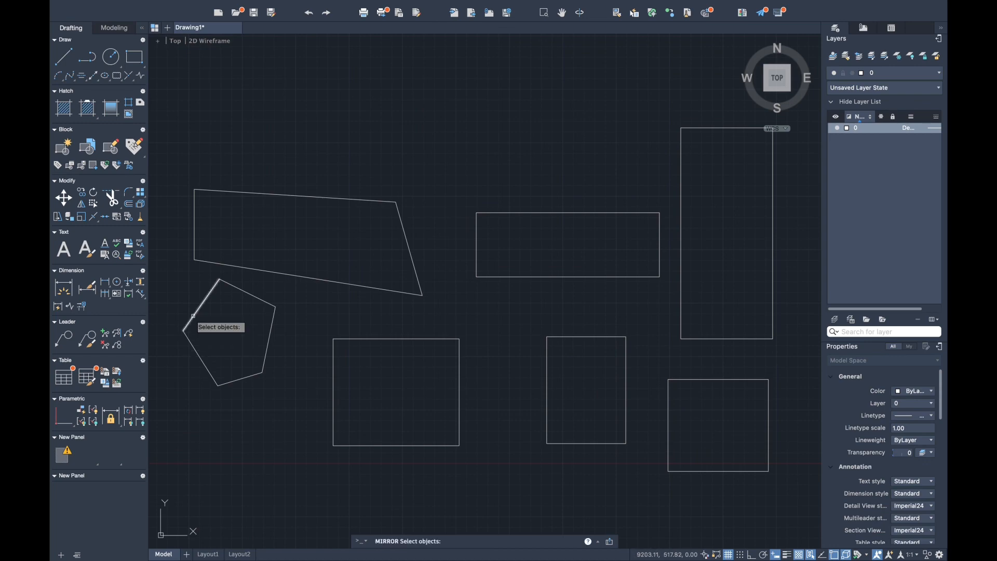
- Mirror the pentagon across a slanted line just below it, keeping the source objects
{"action": "left_click_drag", "start_coordinate": [174, 281], "coordinate": [284, 400]}
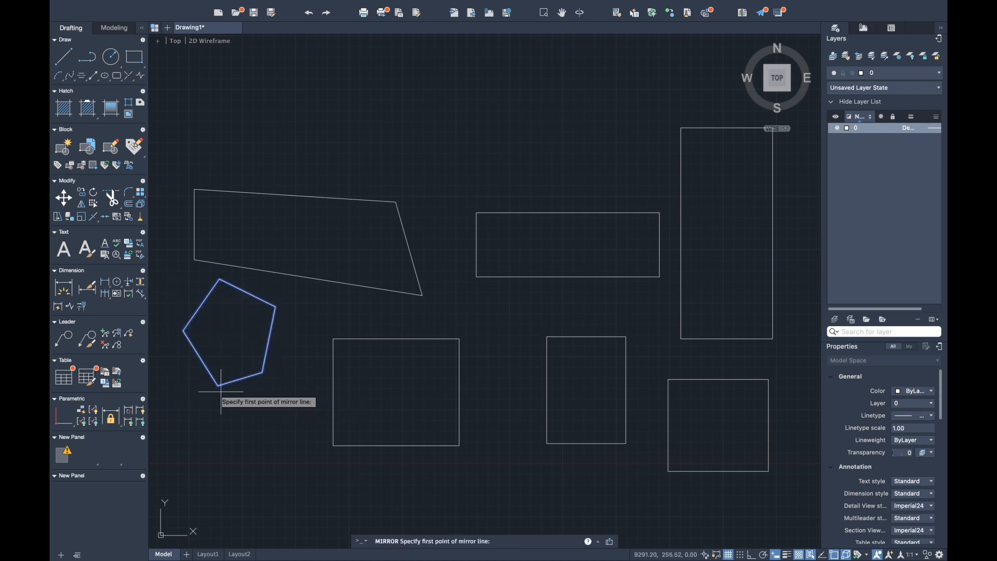
{"action": "left_click", "coordinate": [192, 414]}
{"action": "left_click", "coordinate": [345, 371]}
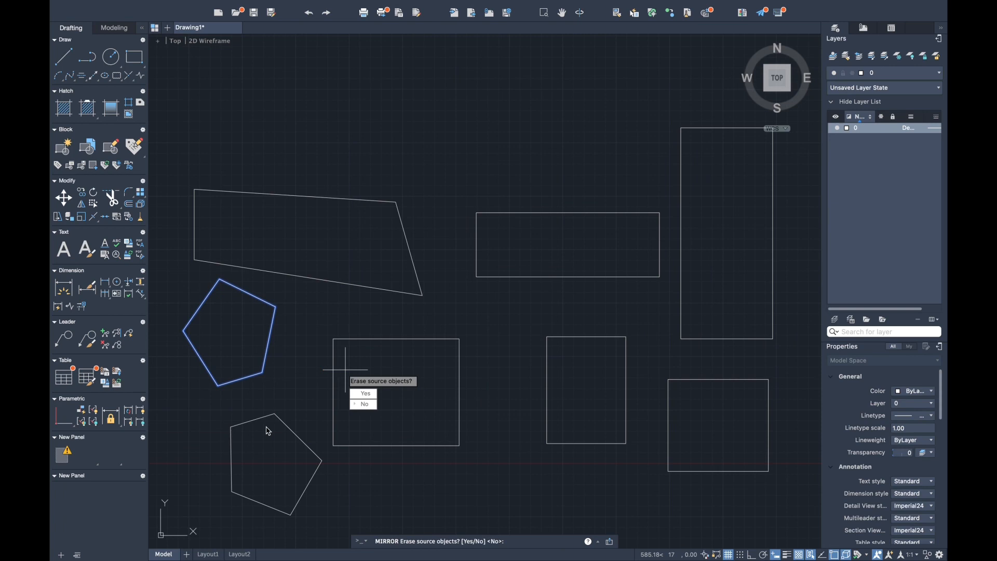
{"action": "left_click", "coordinate": [355, 406]}
- Move the mirrored pentagon slightly up and to the left, closer to the original pentagon
{"action": "type", "text": "m"}
{"action": "key", "text": "Return"}
{"action": "left_click_drag", "start_coordinate": [212, 414], "coordinate": [338, 516]}
{"action": "key", "text": "Return"}
{"action": "left_click", "coordinate": [230, 427]}
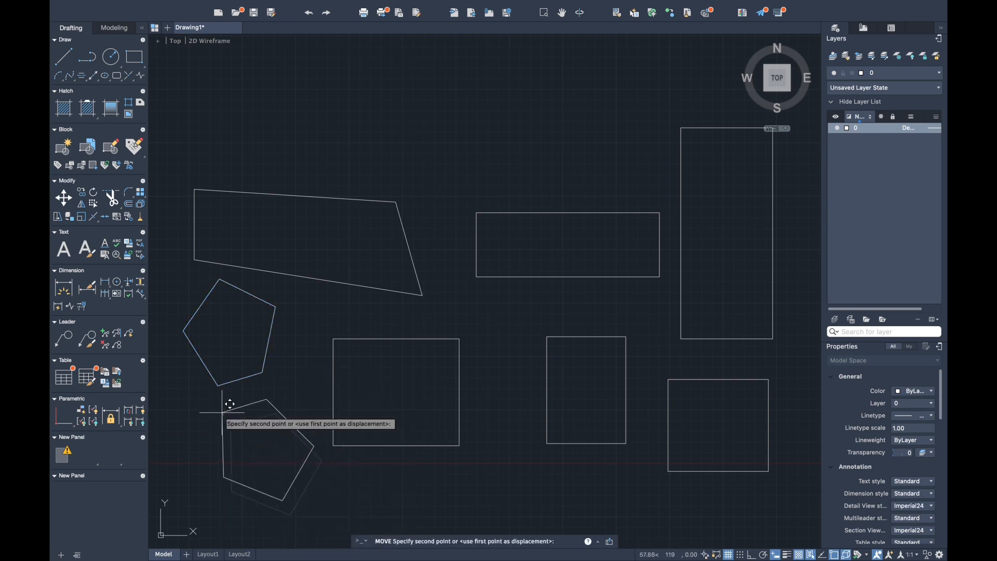
{"action": "left_click", "coordinate": [216, 407]}
- Explode the rectangle right of the pentagons into separate lines and delete its top edge
{"action": "left_click", "coordinate": [331, 349]}
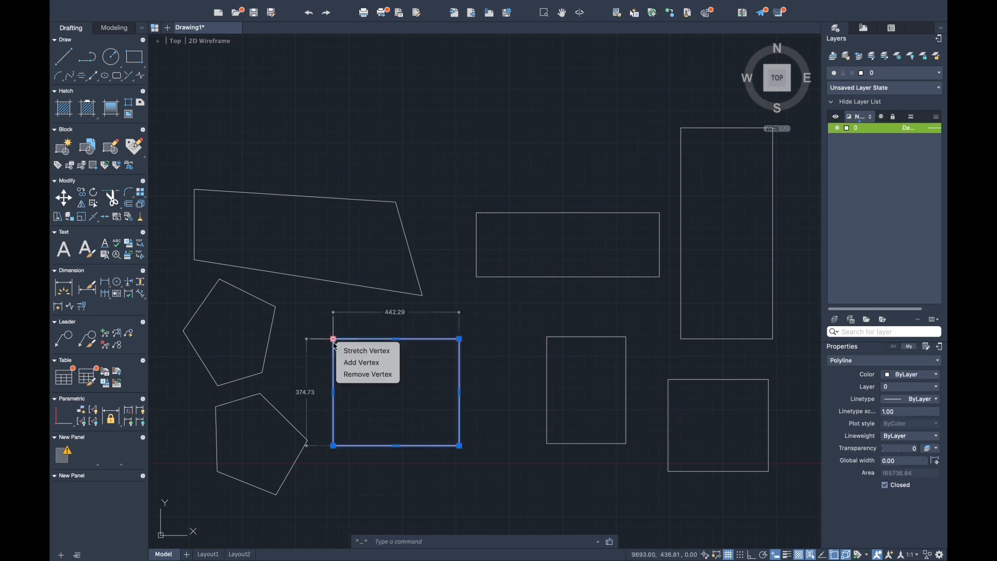
{"action": "key", "text": "Escape"}
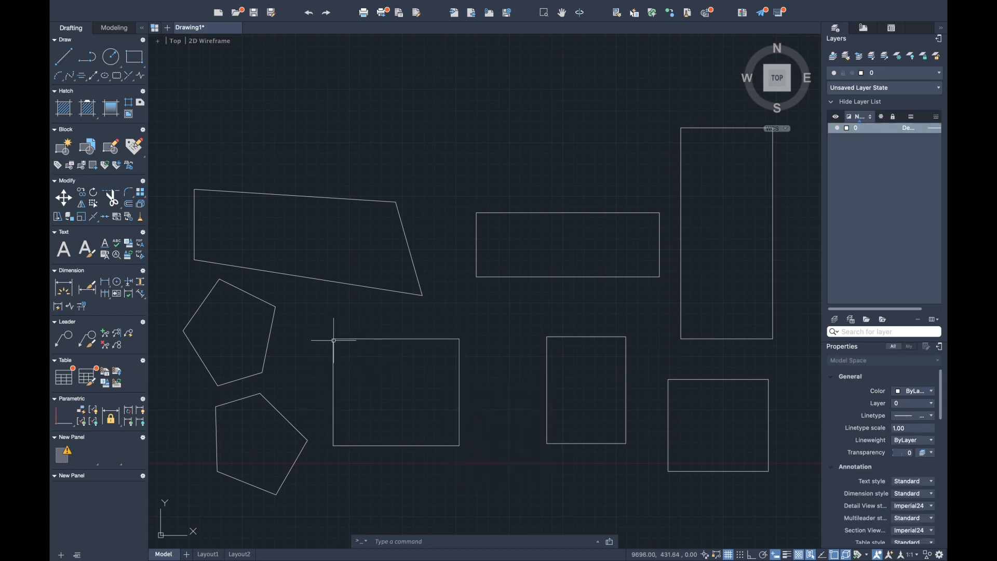
{"action": "left_click", "coordinate": [485, 452]}
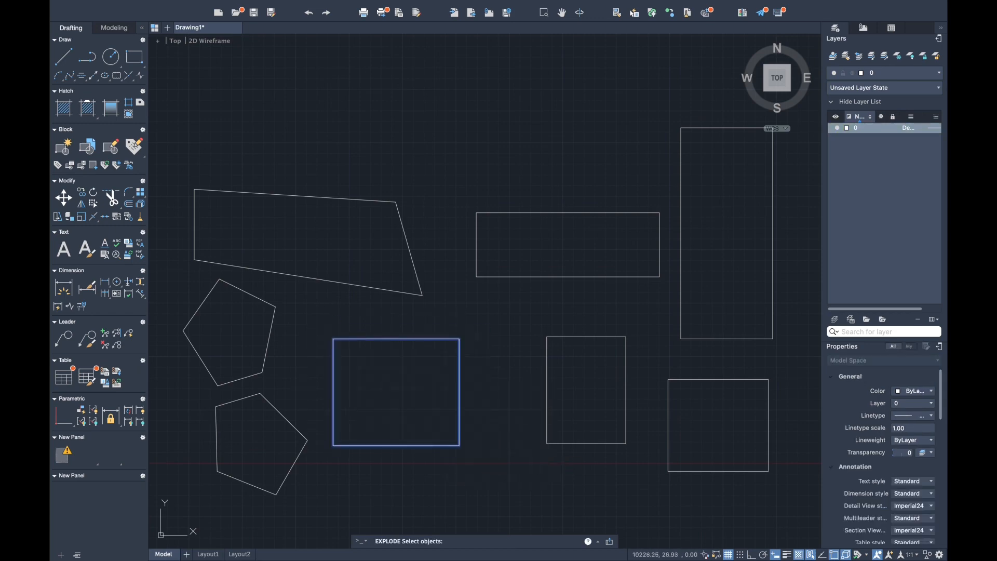
{"action": "key", "text": "Return"}
{"action": "left_click", "coordinate": [341, 340]}
{"action": "key", "text": "Delete"}
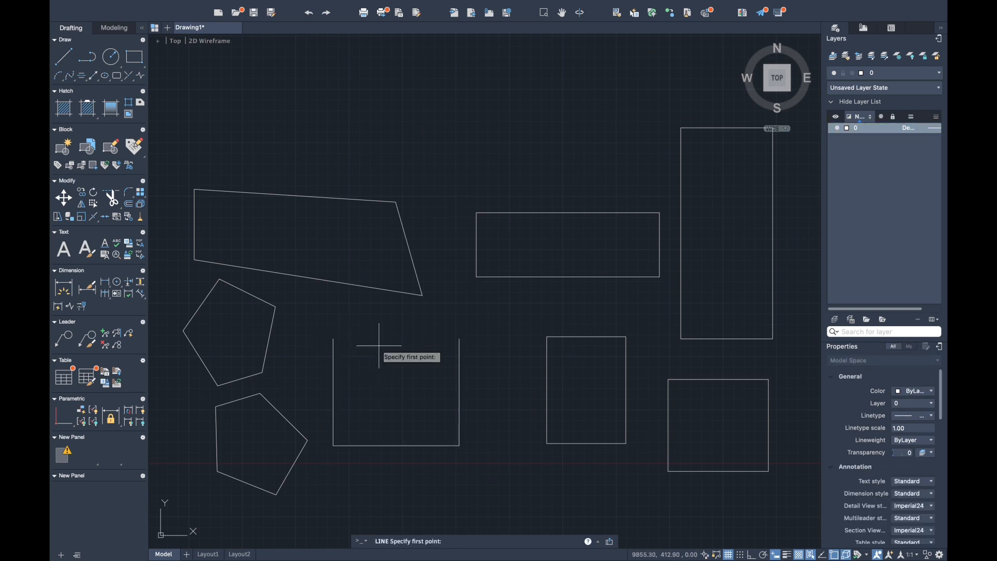
- Draw two sloping lines from the open rectangle's upper-left corner over a peak to its upper-right corner, making a house shape
{"action": "left_click", "coordinate": [334, 339]}
{"action": "left_click", "coordinate": [389, 306]}
{"action": "left_click", "coordinate": [460, 339]}
{"action": "key", "text": "Return"}
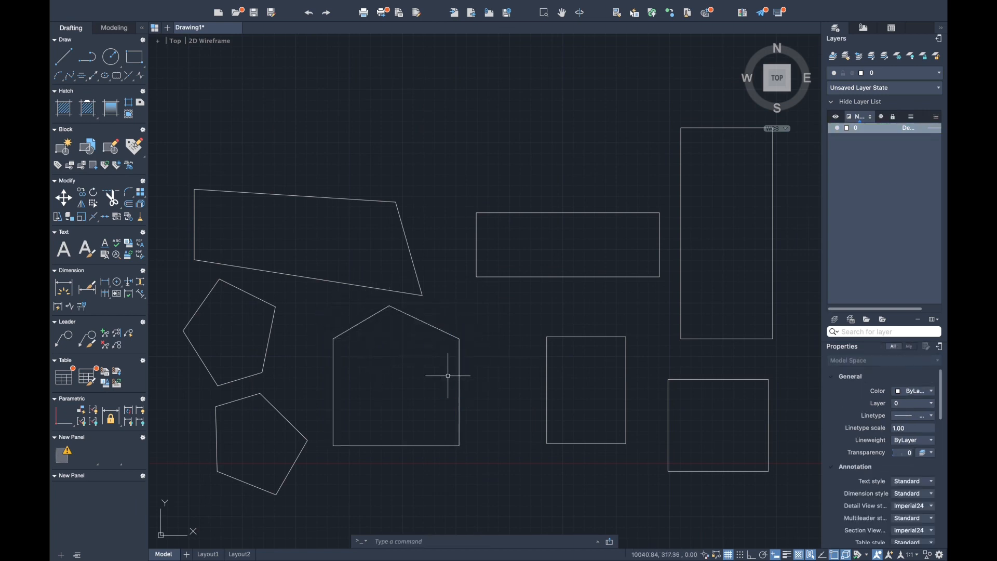
- Join the five lines of the house-shaped outline into a single polyline and select it
{"action": "left_click", "coordinate": [334, 439]}
{"action": "left_click", "coordinate": [318, 303]}
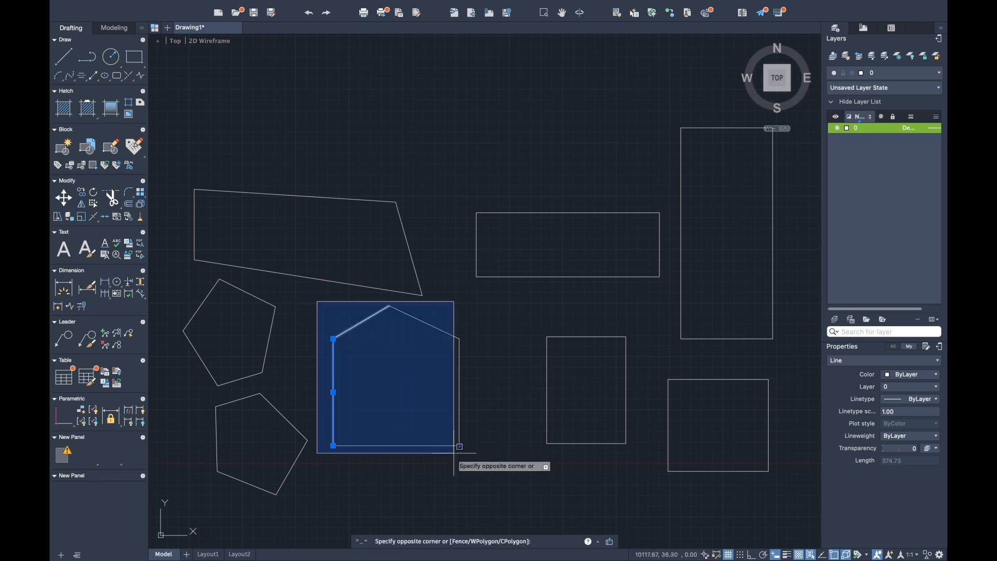
{"action": "left_click", "coordinate": [473, 467]}
{"action": "type", "text": "jo"}
{"action": "key", "text": "Return"}
{"action": "left_click", "coordinate": [333, 445]}
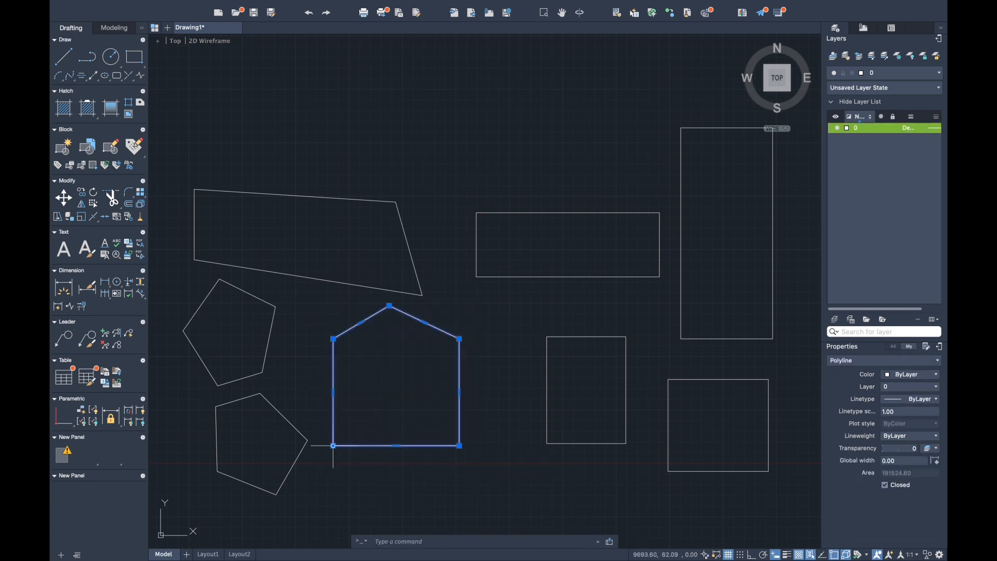
- Stretch all five corners of the house-shaped polyline to new positions, turning it into an irregular pentagon
{"action": "left_click", "coordinate": [333, 446]}
{"action": "left_click", "coordinate": [339, 422]}
{"action": "left_click", "coordinate": [459, 445]}
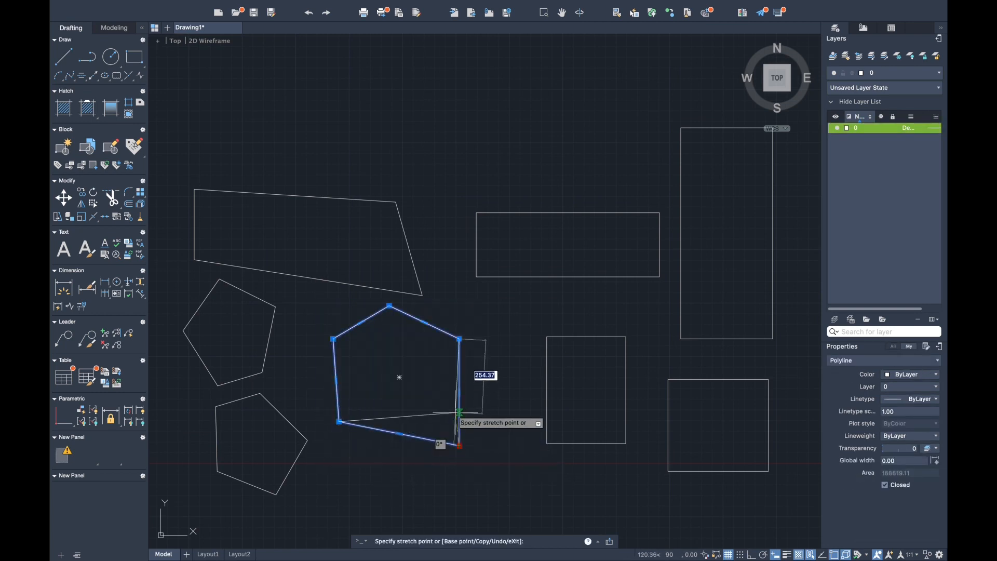
{"action": "left_click", "coordinate": [448, 401]}
{"action": "left_click", "coordinate": [459, 339]}
{"action": "left_click", "coordinate": [450, 320]}
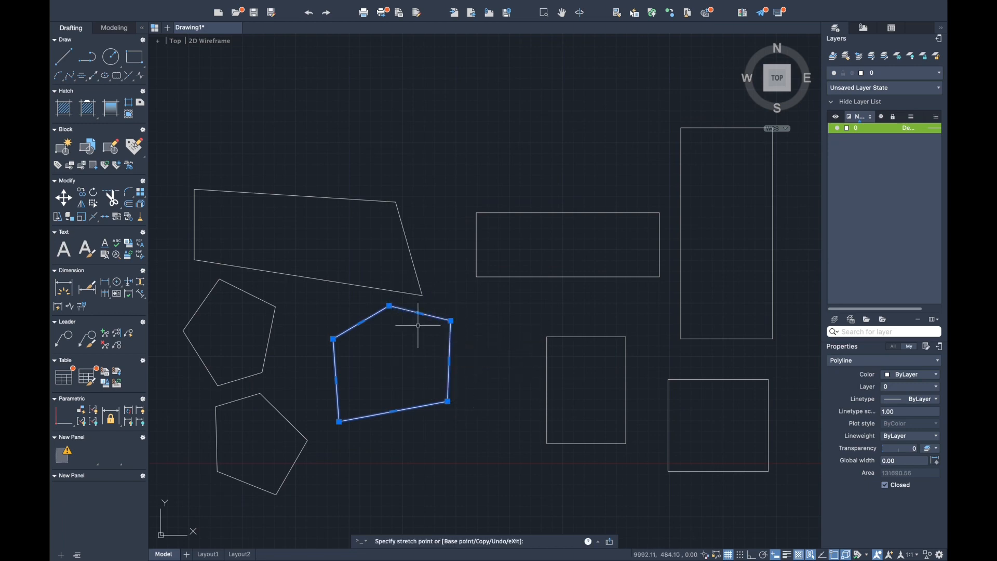
{"action": "left_click", "coordinate": [333, 339]}
{"action": "left_click", "coordinate": [302, 369]}
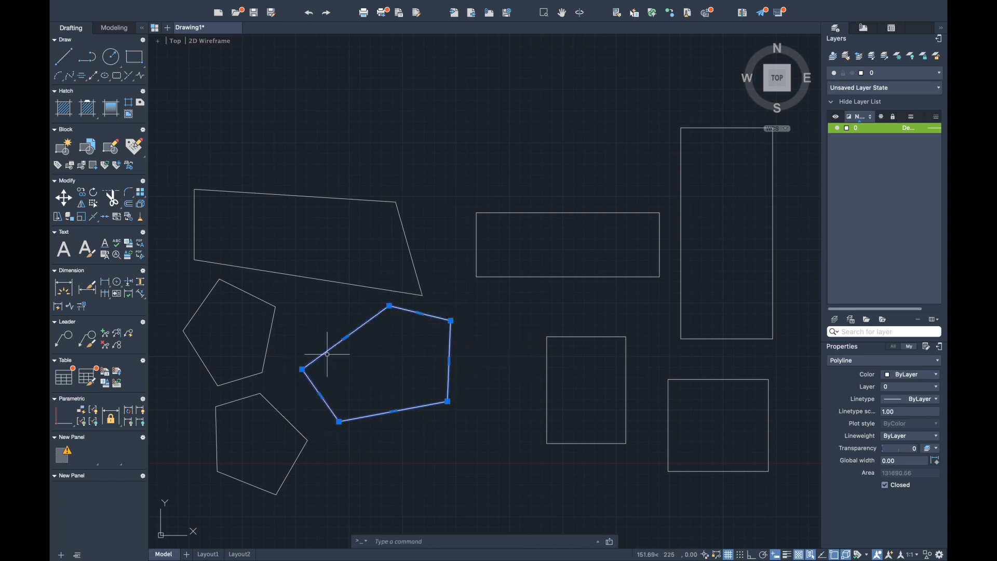
{"action": "left_click", "coordinate": [389, 306]}
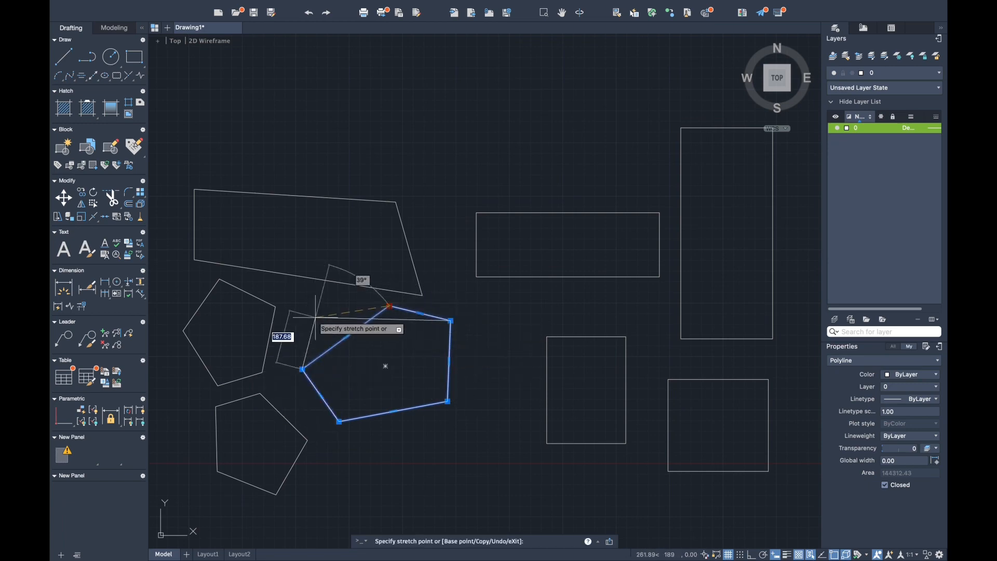
{"action": "left_click", "coordinate": [321, 315]}
{"action": "key", "text": "Escape"}
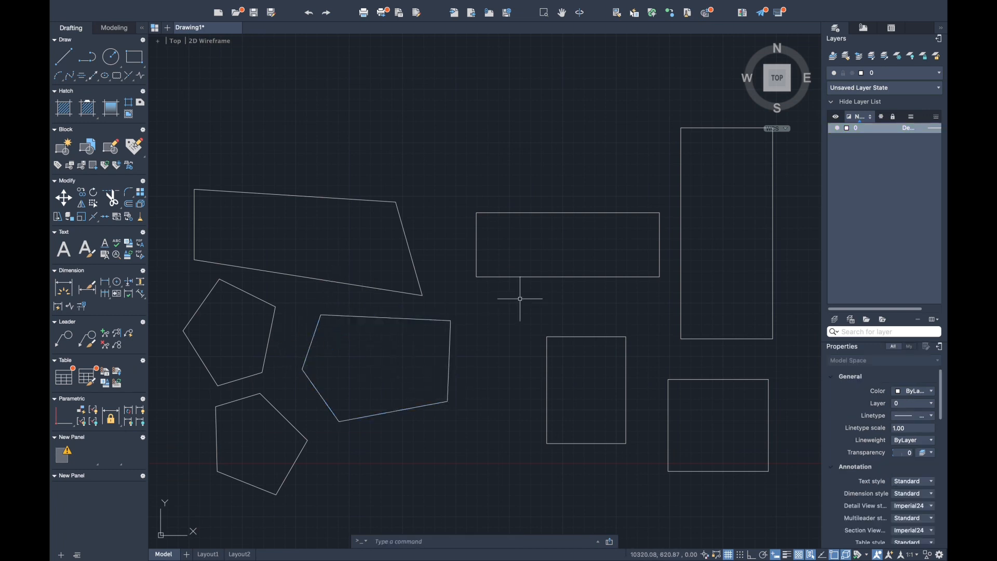
- Stretch the right edge of the wide upper rectangle leftward, shortening it to a small, nearly square quadrilateral
{"action": "left_click", "coordinate": [511, 277]}
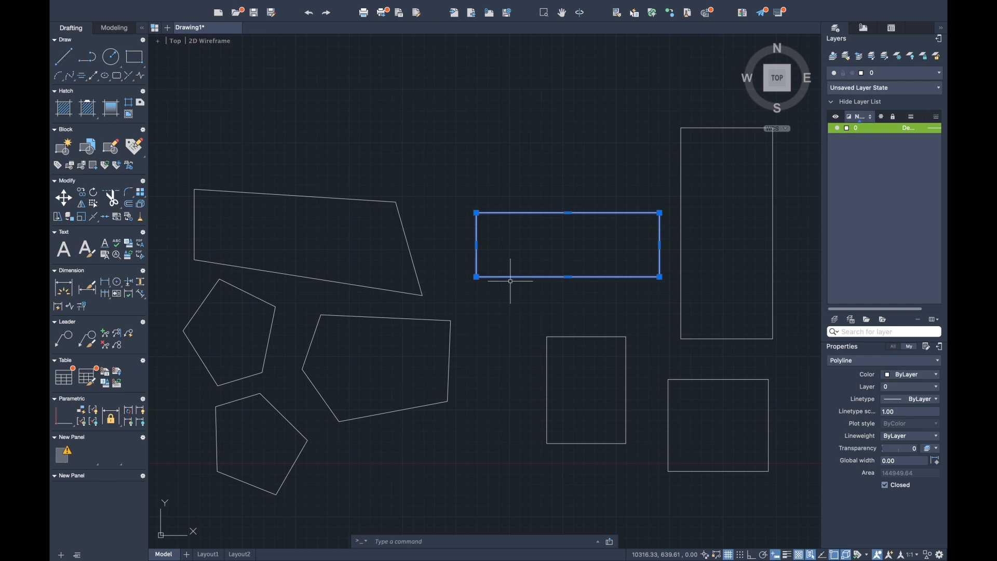
{"action": "left_click", "coordinate": [660, 245]}
{"action": "left_click", "coordinate": [537, 242]}
{"action": "key", "text": "Escape"}
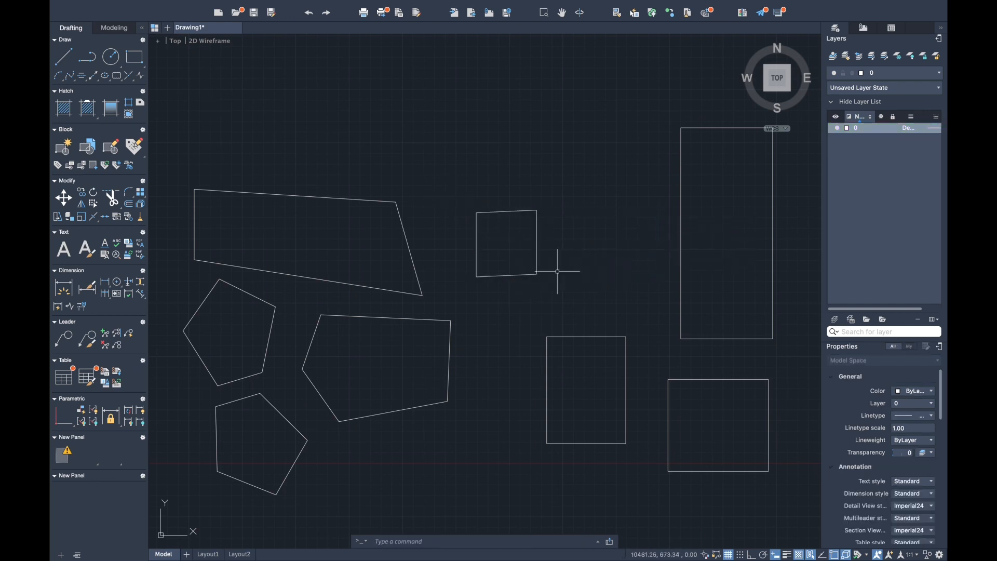
{"action": "left_click", "coordinate": [442, 185]}
{"action": "left_click", "coordinate": [560, 288]}
{"action": "key", "text": "Return"}
{"action": "left_click", "coordinate": [565, 286]}
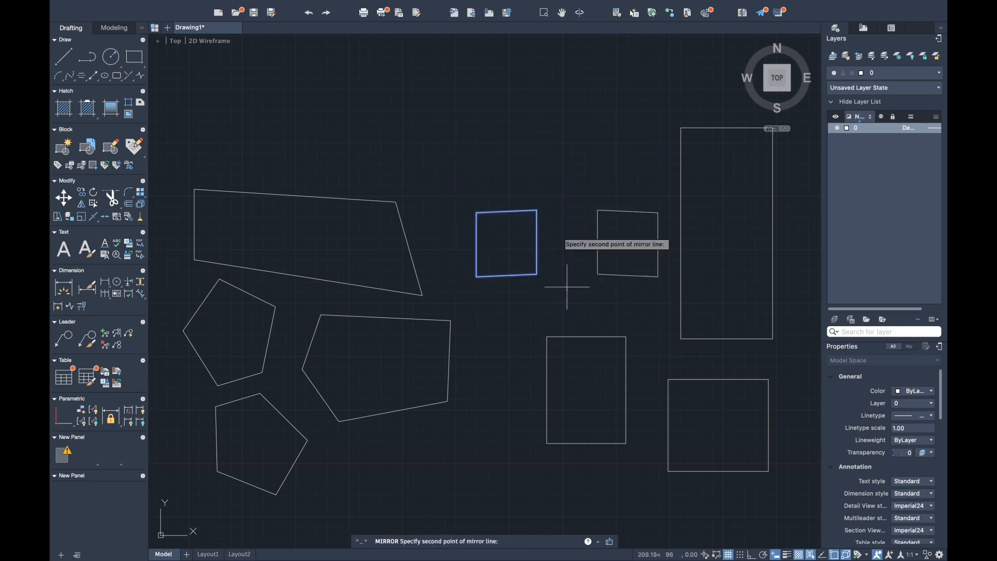
{"action": "left_click", "coordinate": [558, 128]}
{"action": "key", "text": "Escape"}
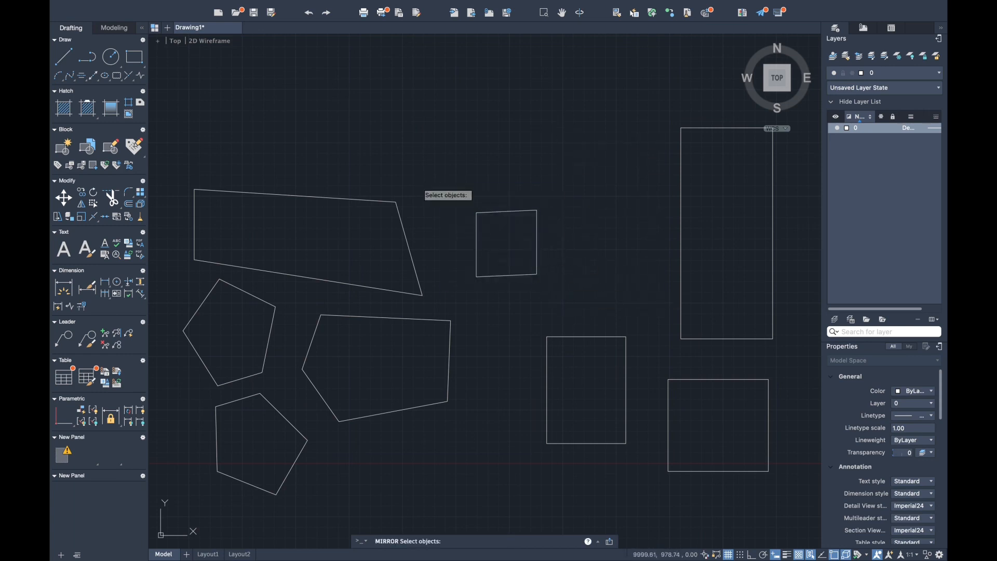
- Mirror the small quadrilateral across a nearly vertical line on its right side, keeping the original
{"action": "left_click", "coordinate": [421, 184]}
{"action": "left_click", "coordinate": [591, 288]}
{"action": "key", "text": "Return"}
{"action": "left_click", "coordinate": [559, 290]}
{"action": "left_click", "coordinate": [559, 138]}
{"action": "key", "text": "Return"}
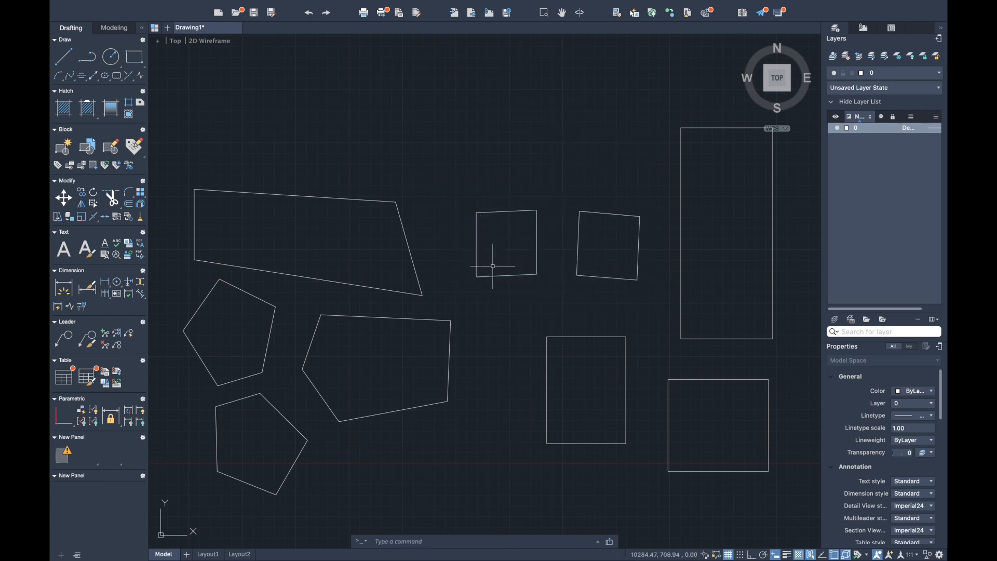
- Explode the original small quadrilateral into separate lines and delete its top edge
{"action": "left_click", "coordinate": [570, 306]}
{"action": "type", "text": "x"}
{"action": "key", "text": "Return"}
{"action": "left_click", "coordinate": [505, 212]}
{"action": "key", "text": "Delete"}
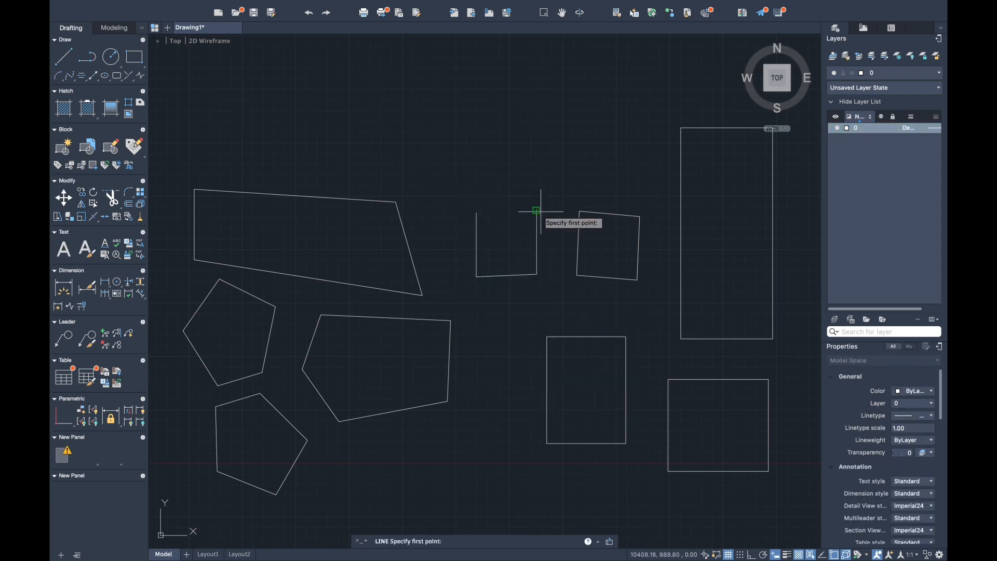
- Draw two sloping lines from the open outline's upper-right corner over an off-centre peak to its upper-left corner
{"action": "left_click", "coordinate": [537, 210]}
{"action": "left_click", "coordinate": [490, 172]}
{"action": "left_click", "coordinate": [476, 213]}
{"action": "key", "text": "Return"}
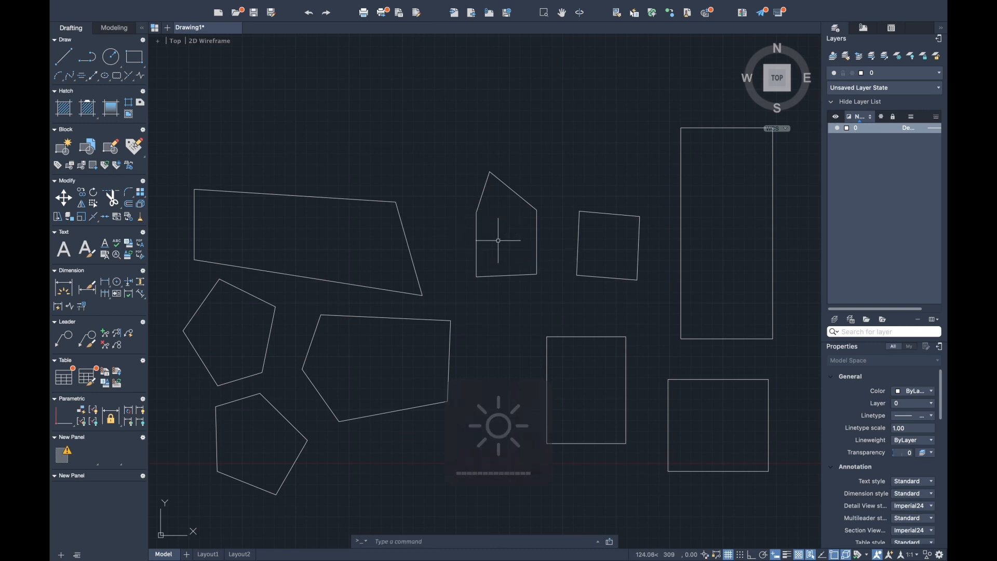
{"action": "left_click", "coordinate": [476, 212]}
{"action": "key", "text": "Escape"}
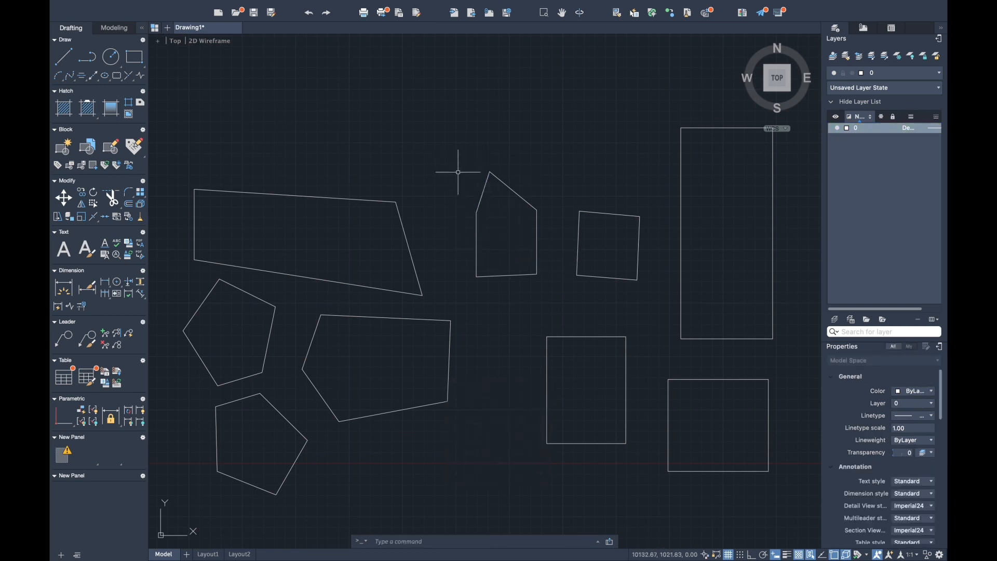
- Join the five lines of the small peaked outline into a single polyline
{"action": "left_click", "coordinate": [457, 172]}
{"action": "left_click", "coordinate": [560, 317]}
{"action": "key", "text": "Escape"}
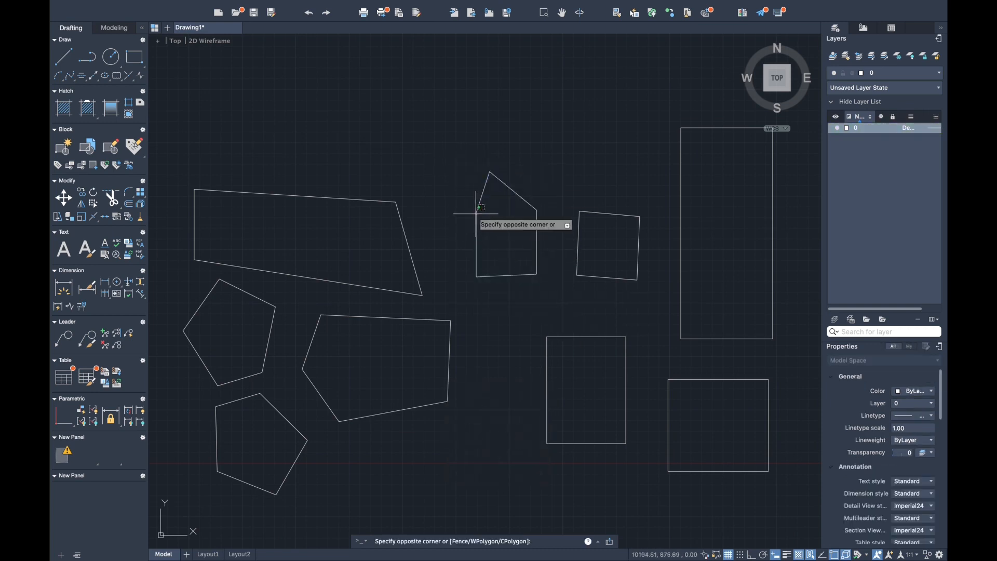
- Stretch the four corners below the peak of the joined outline to new positions, forming a wider irregular pentagon
{"action": "left_click", "coordinate": [476, 212]}
{"action": "left_click", "coordinate": [477, 213]}
{"action": "left_click", "coordinate": [426, 205]}
{"action": "left_click", "coordinate": [477, 277]}
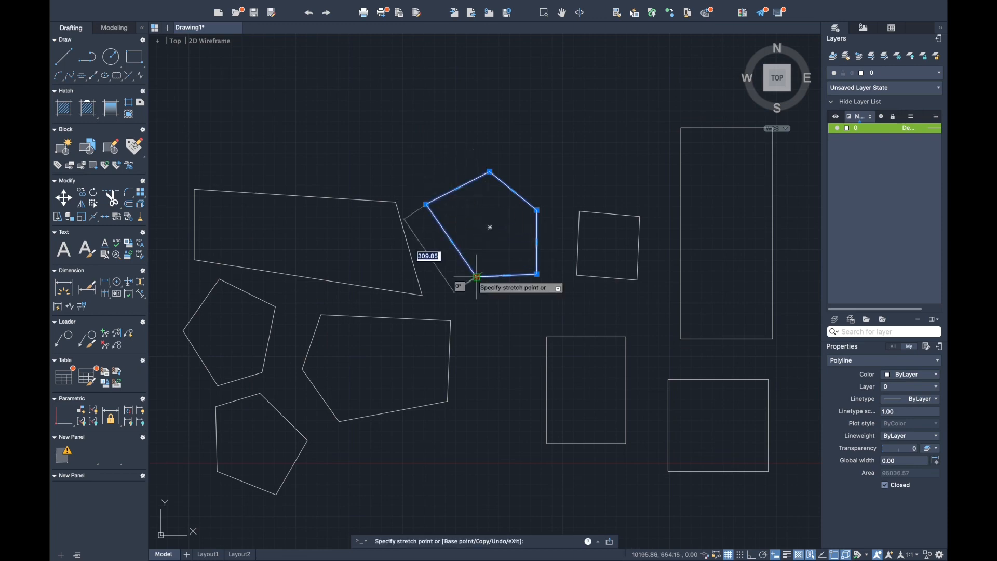
{"action": "left_click", "coordinate": [447, 272]}
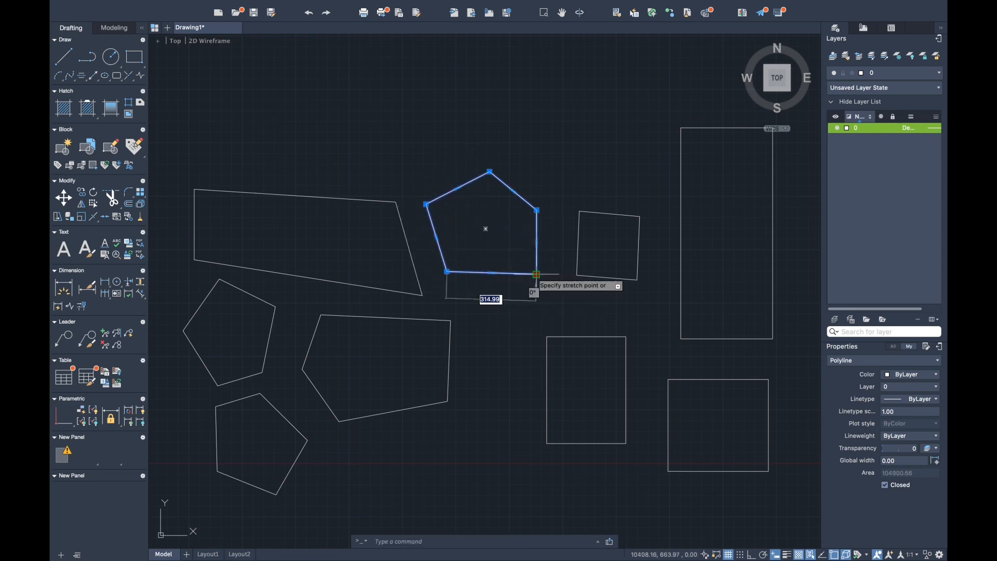
{"action": "left_click", "coordinate": [493, 298]}
{"action": "left_click", "coordinate": [537, 210]}
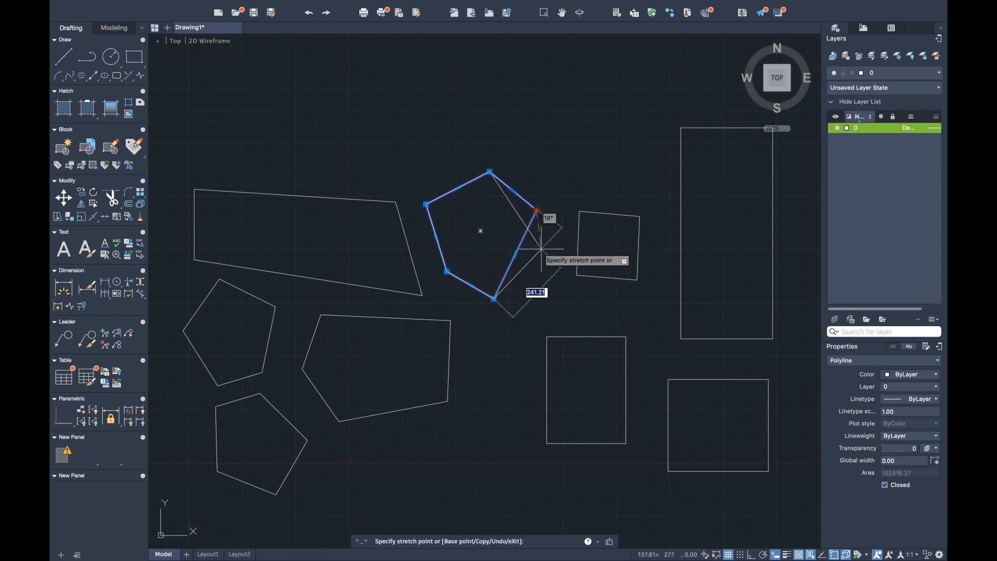
{"action": "left_click", "coordinate": [541, 250]}
{"action": "key", "text": "Escape"}
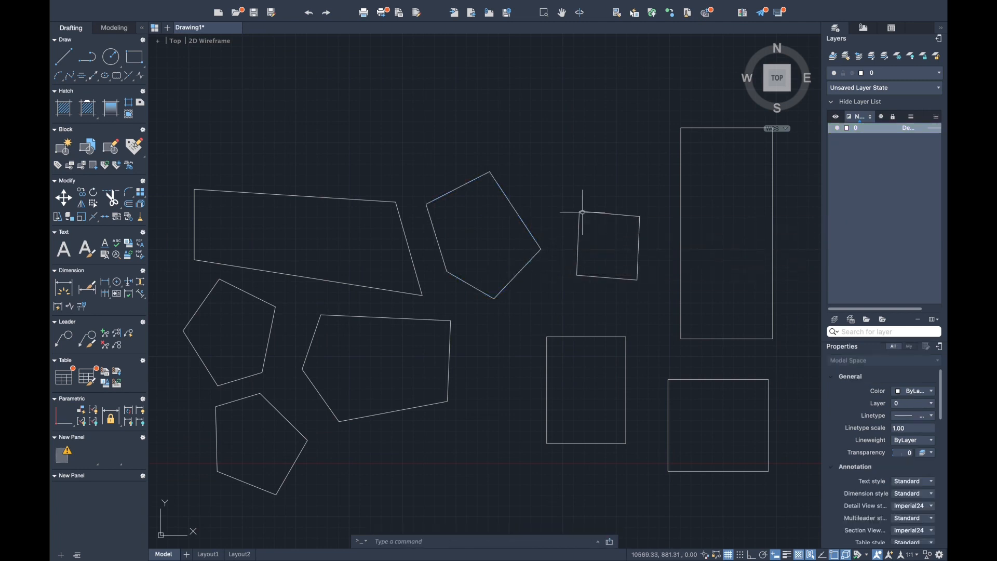
- Stretch the four corners of the mirrored quadrilateral outward, making a larger irregular quadrilateral
{"action": "left_click", "coordinate": [582, 213]}
{"action": "left_click", "coordinate": [579, 212]}
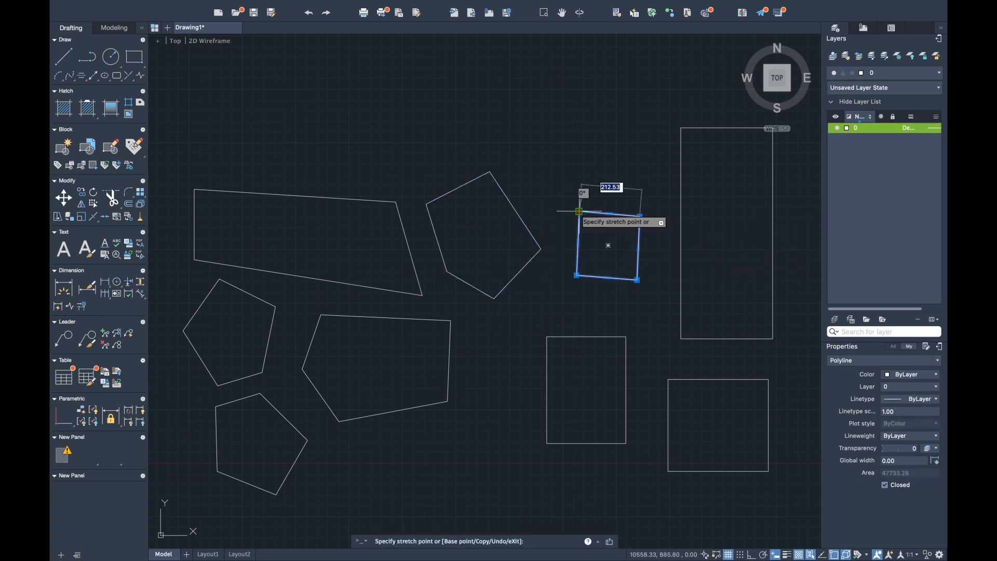
{"action": "left_click", "coordinate": [569, 206]}
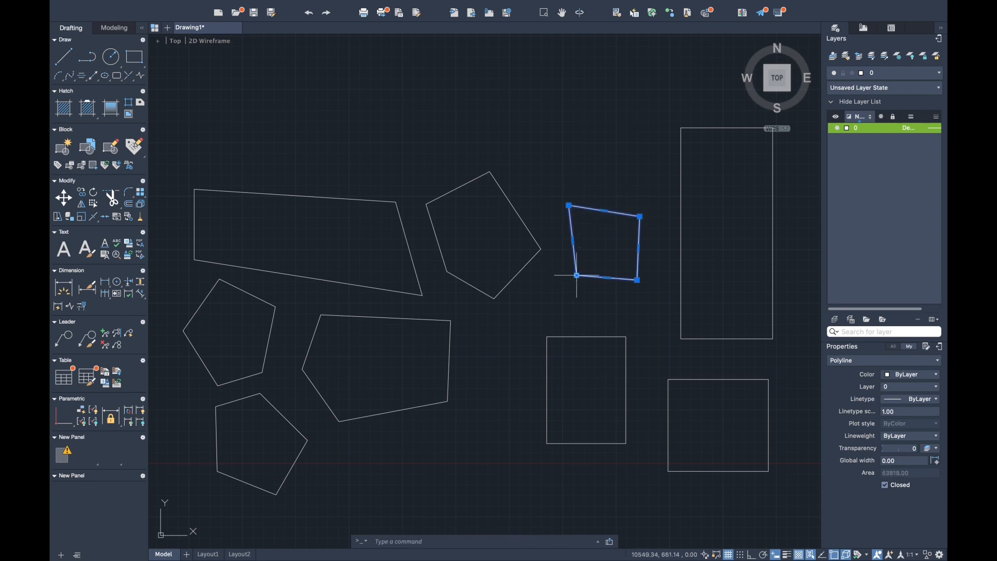
{"action": "left_click", "coordinate": [576, 275]}
{"action": "left_click", "coordinate": [537, 304]}
{"action": "left_click", "coordinate": [638, 280]}
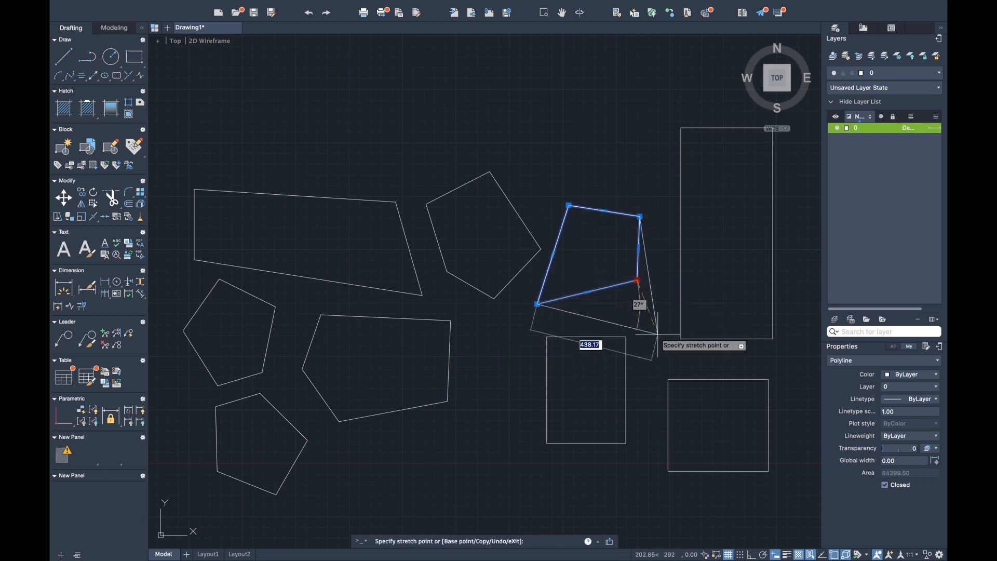
{"action": "left_click", "coordinate": [653, 324]}
{"action": "left_click", "coordinate": [640, 216]}
{"action": "left_click", "coordinate": [655, 218]}
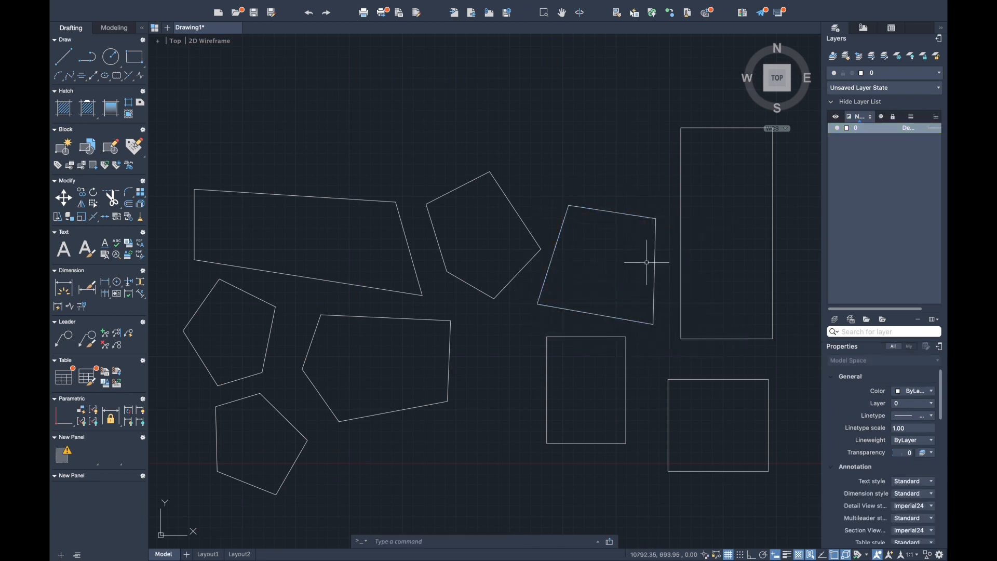
- Explode the upright rectangle below the enlarged quadrilateral into separate lines and delete its top edge
{"action": "middle_click_drag", "start_coordinate": [612, 353], "coordinate": [591, 278]}
{"action": "left_click", "coordinate": [617, 385]}
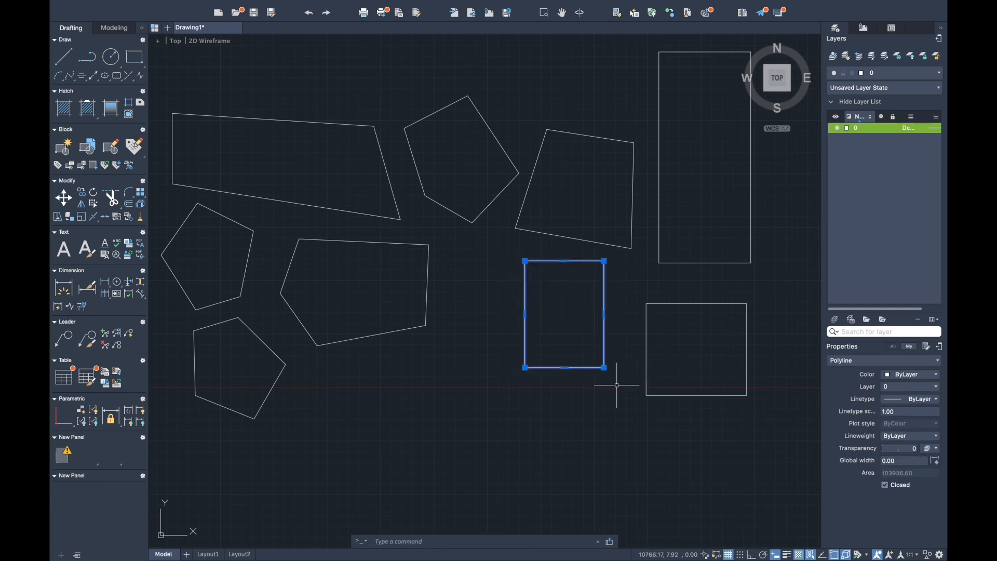
{"action": "type", "text": "x"}
{"action": "key", "text": "Return"}
{"action": "left_click", "coordinate": [534, 262]}
{"action": "key", "text": "Delete"}
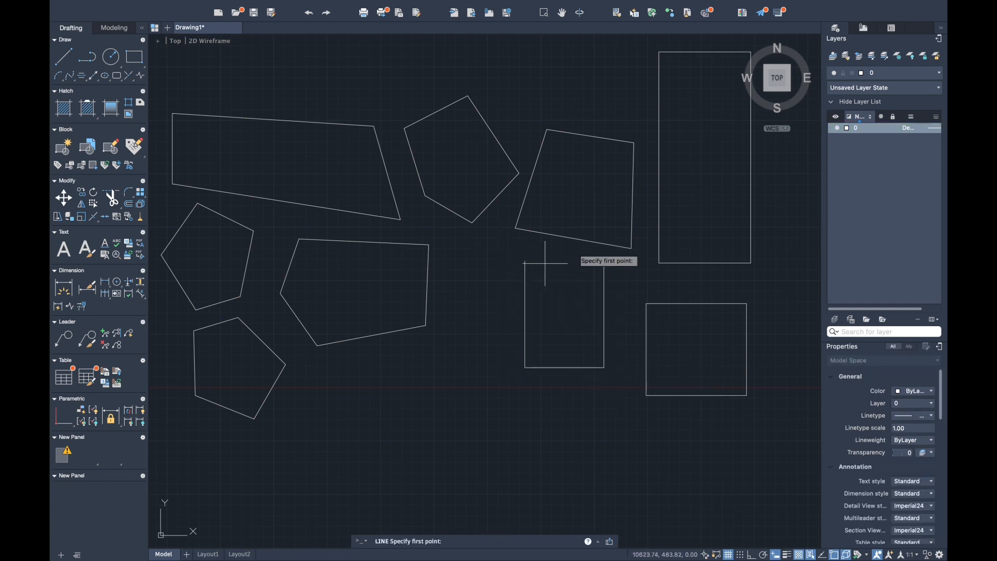
- Draw two sloping lines over a low peak to close the open top of the exploded rectangle
{"action": "left_click", "coordinate": [548, 244]}
{"action": "left_click", "coordinate": [524, 261]}
{"action": "key", "text": "Return"}
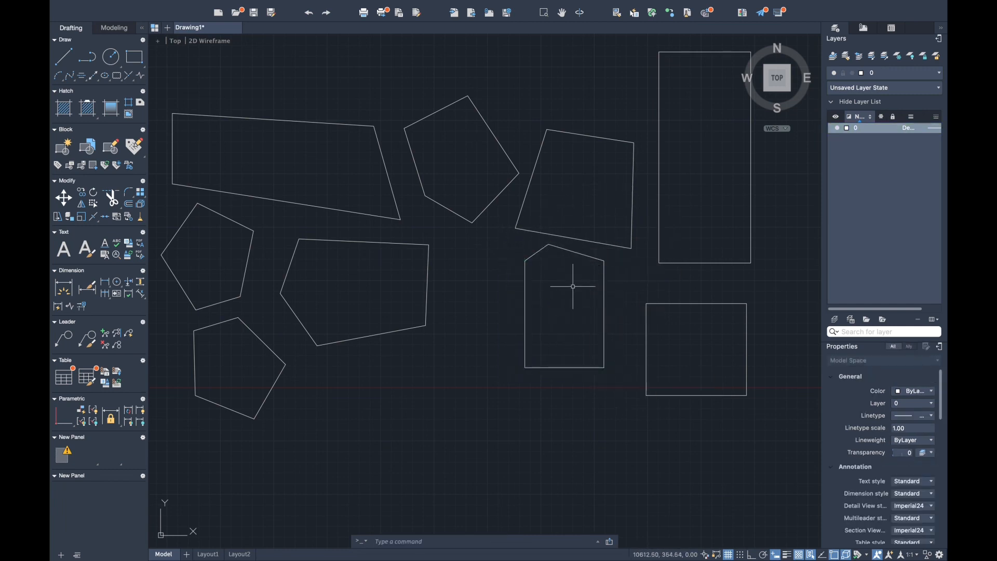
- Join the five lines of the low-peaked outline into a single polyline
{"action": "left_click", "coordinate": [503, 245]}
{"action": "left_click", "coordinate": [616, 366]}
{"action": "type", "text": "j"}
{"action": "key", "text": "Return"}
{"action": "left_click", "coordinate": [614, 370]}
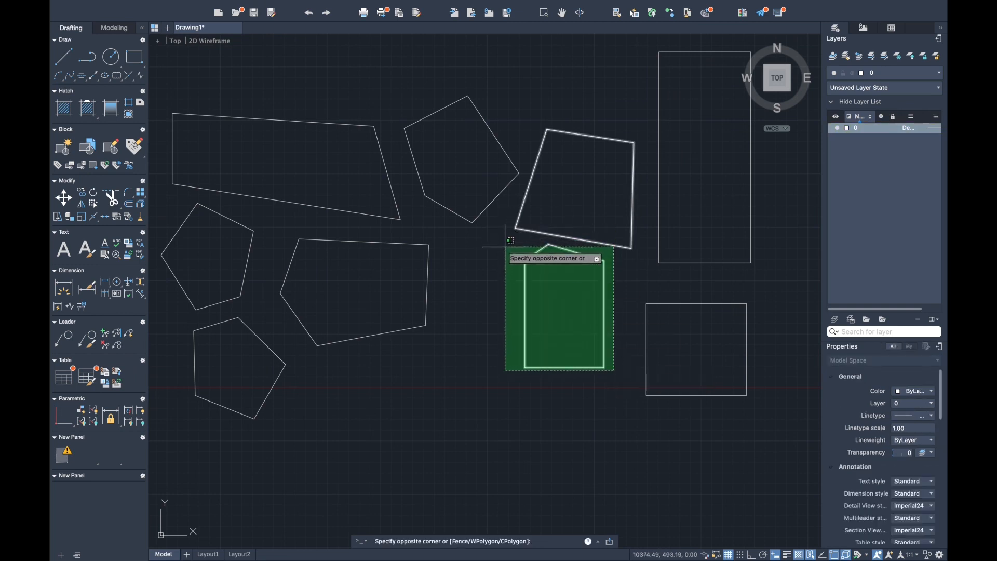
{"action": "left_click", "coordinate": [505, 248]}
{"action": "key", "text": "Escape"}
- Move the low-peaked polyline slightly down and to the left, away from the quadrilateral above it
{"action": "type", "text": "move"}
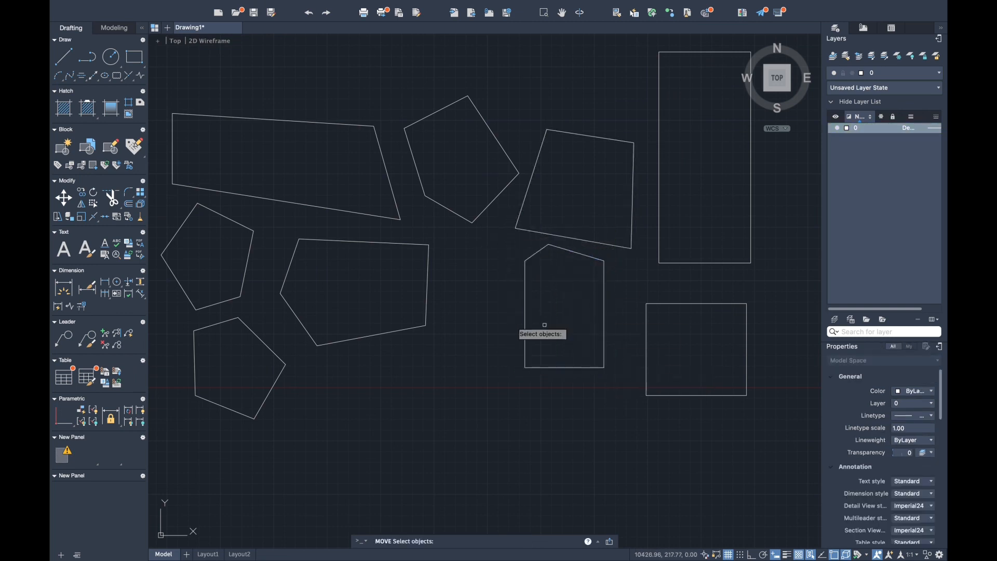
{"action": "left_click", "coordinate": [526, 295]}
{"action": "key", "text": "Return"}
{"action": "left_click", "coordinate": [531, 355]}
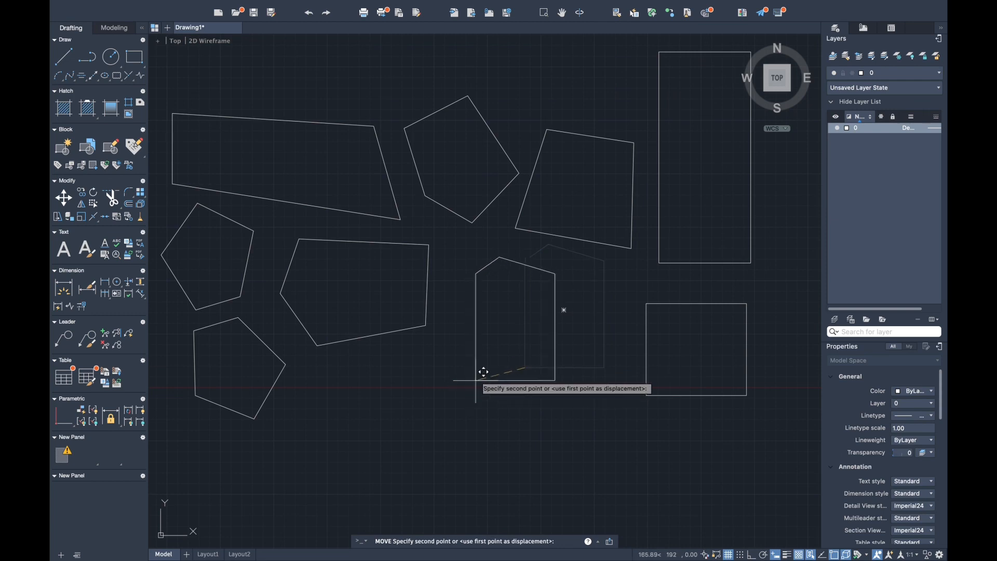
{"action": "left_click", "coordinate": [509, 373]}
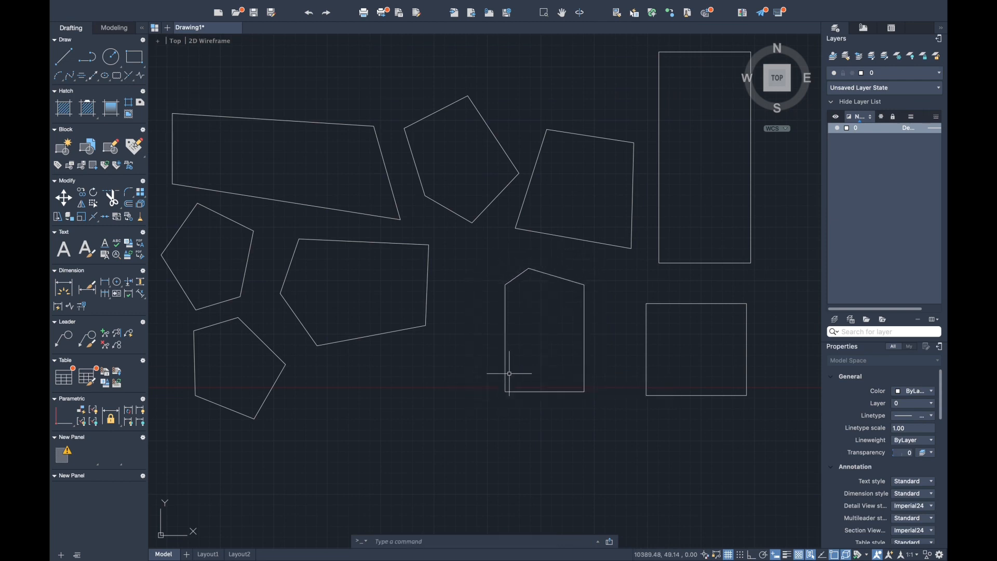
- Stretch the upper-right corner, the peak and the upper-left corner of the moved polyline outward, forming a large irregular pentagon
{"action": "left_click", "coordinate": [584, 285]}
{"action": "left_click", "coordinate": [629, 260]}
{"action": "left_click", "coordinate": [529, 269]}
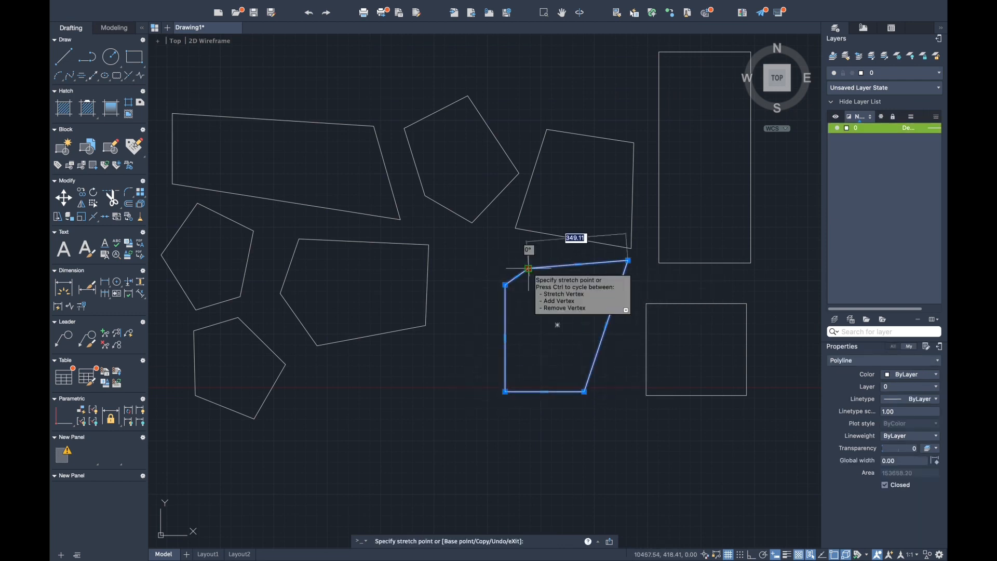
{"action": "left_click", "coordinate": [514, 247]}
{"action": "left_click", "coordinate": [505, 285]}
{"action": "left_click", "coordinate": [471, 307]}
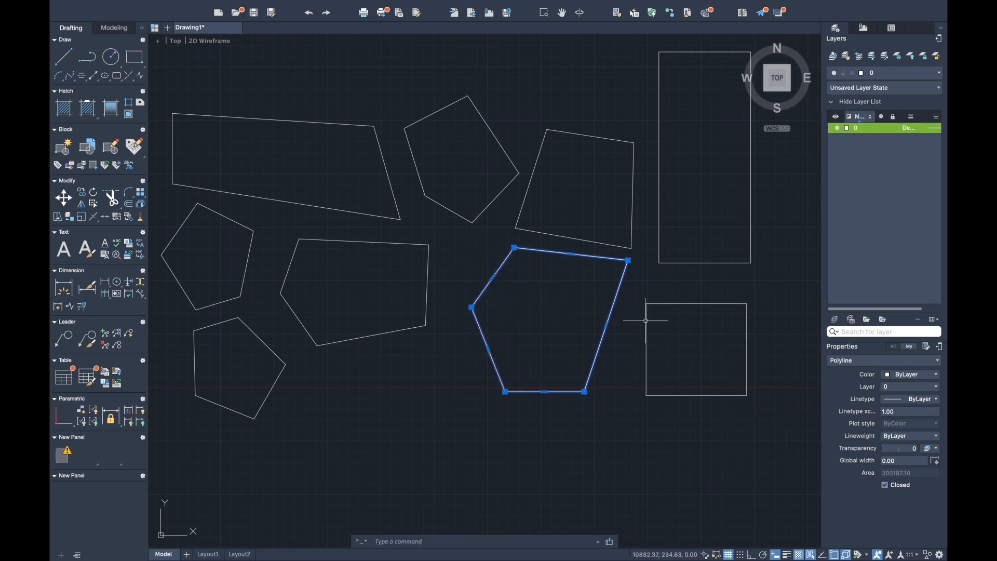
{"action": "key", "text": "Escape"}
- Move the large irregular pentagon slightly down and to the left
{"action": "left_click", "coordinate": [508, 390]}
{"action": "key", "text": "Return"}
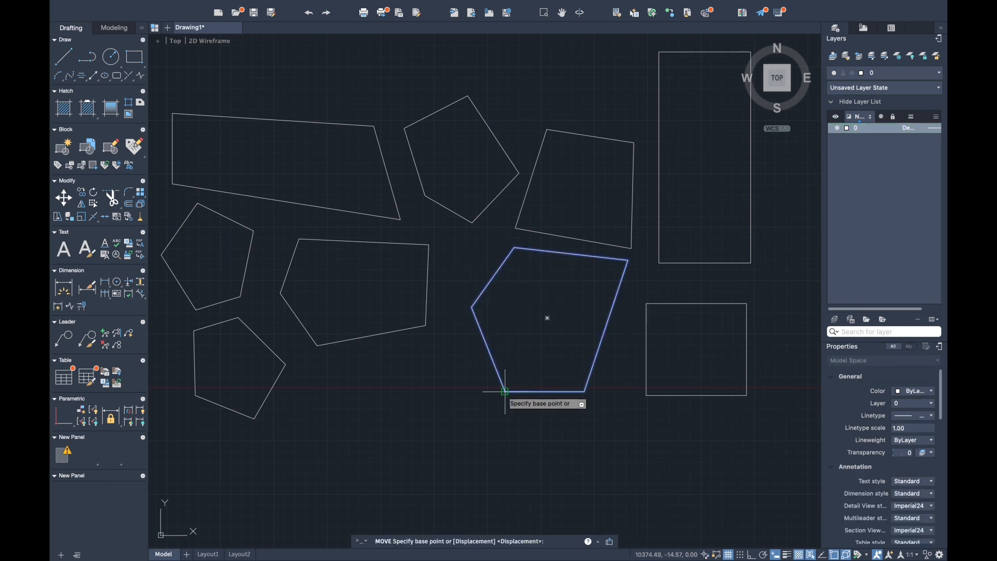
{"action": "left_click", "coordinate": [506, 391]}
{"action": "left_click", "coordinate": [496, 405]}
- Shorten the tall upright rectangle to about half its height by stretching its bottom edge upward
{"action": "middle_click_drag", "start_coordinate": [590, 363], "coordinate": [525, 408]}
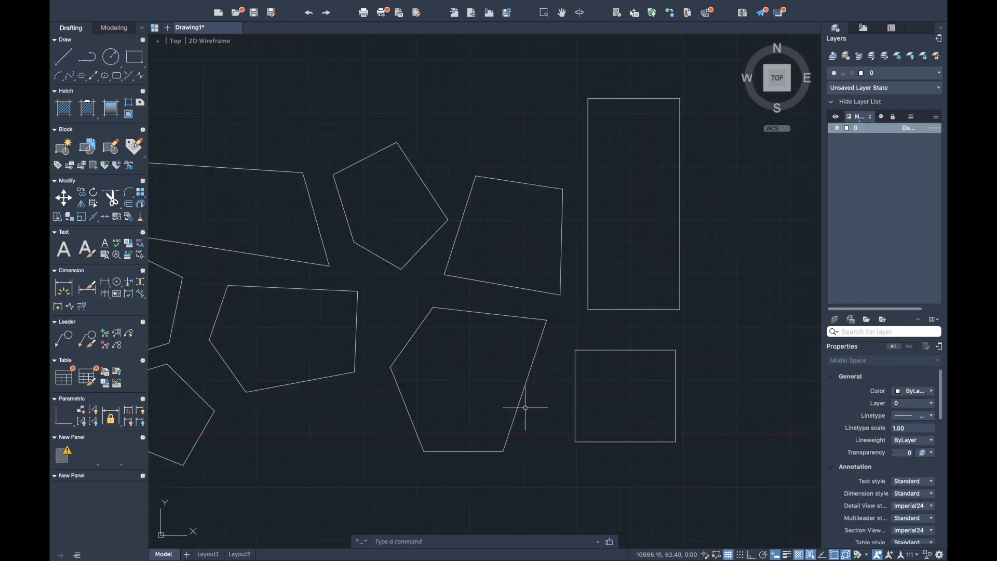
{"action": "middle_click_drag", "start_coordinate": [590, 353], "coordinate": [537, 364]}
{"action": "left_click", "coordinate": [536, 360]}
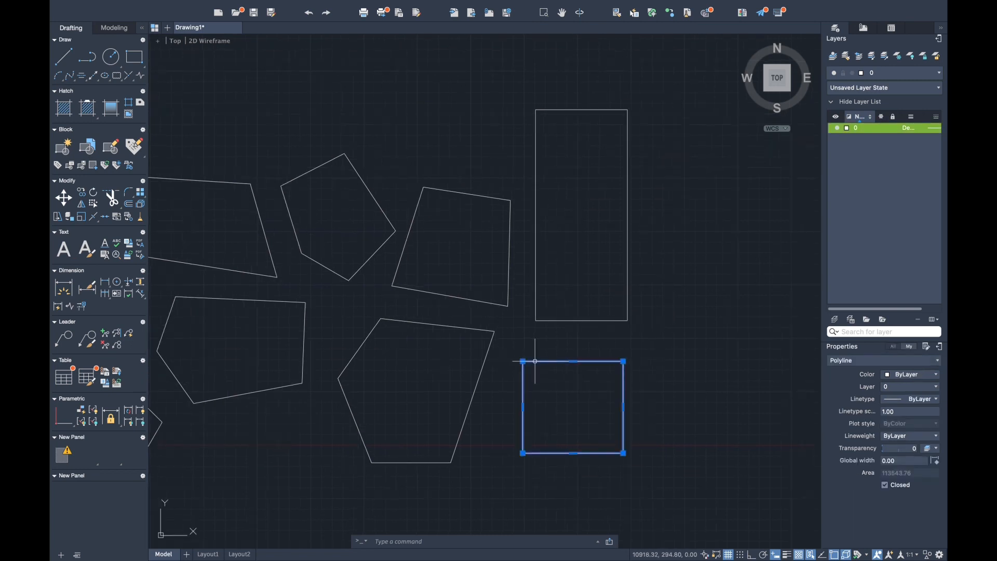
{"action": "left_click", "coordinate": [580, 319]}
{"action": "left_click", "coordinate": [581, 322]}
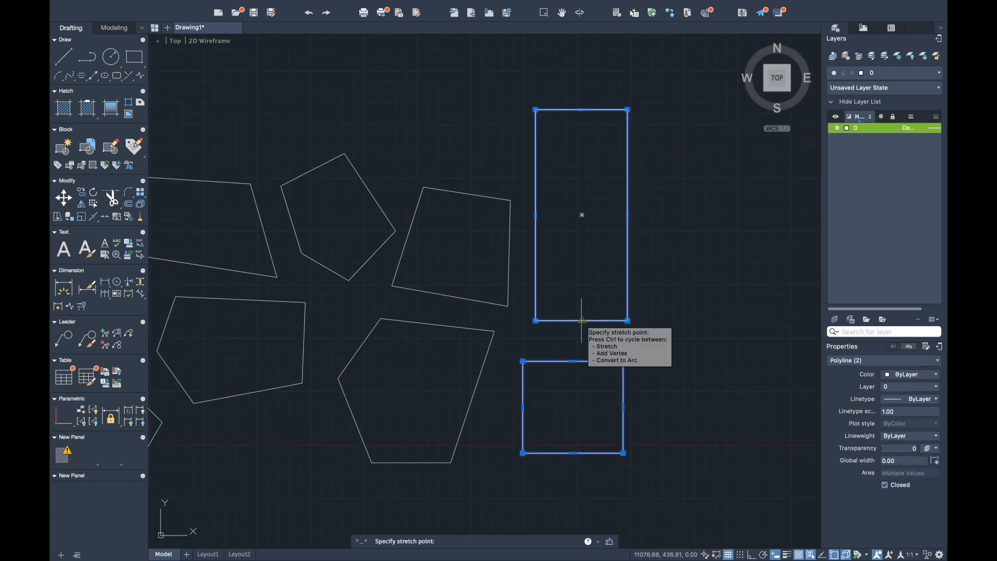
{"action": "left_click", "coordinate": [581, 321]}
{"action": "left_click", "coordinate": [581, 221]}
{"action": "key", "text": "Escape"}
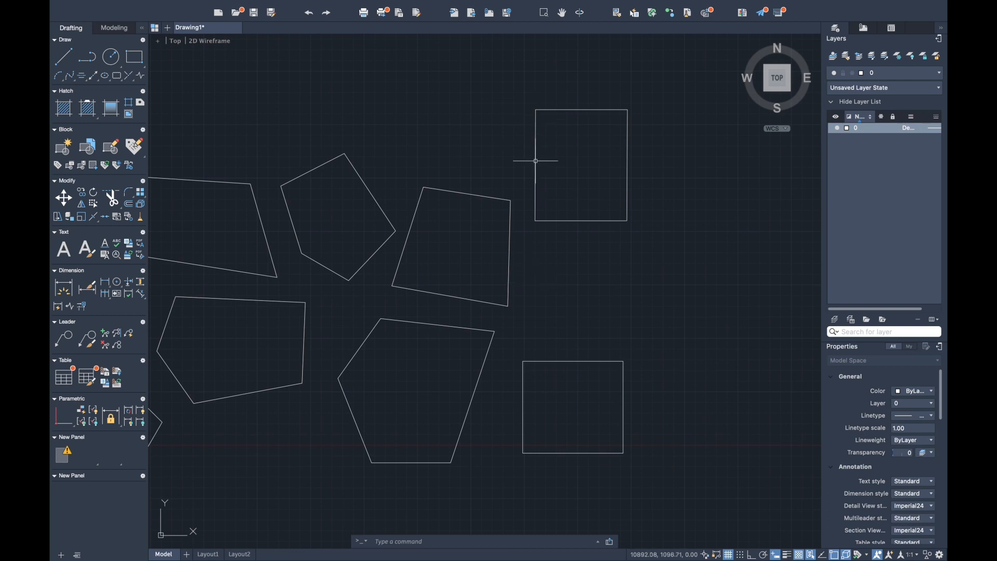
- Explode the lower rectangle and replace its top edge with two lines meeting at an upward peak
{"action": "left_click", "coordinate": [556, 361]}
{"action": "type", "text": "x"}
{"action": "key", "text": "Return"}
{"action": "left_click", "coordinate": [569, 361]}
{"action": "key", "text": "Delete"}
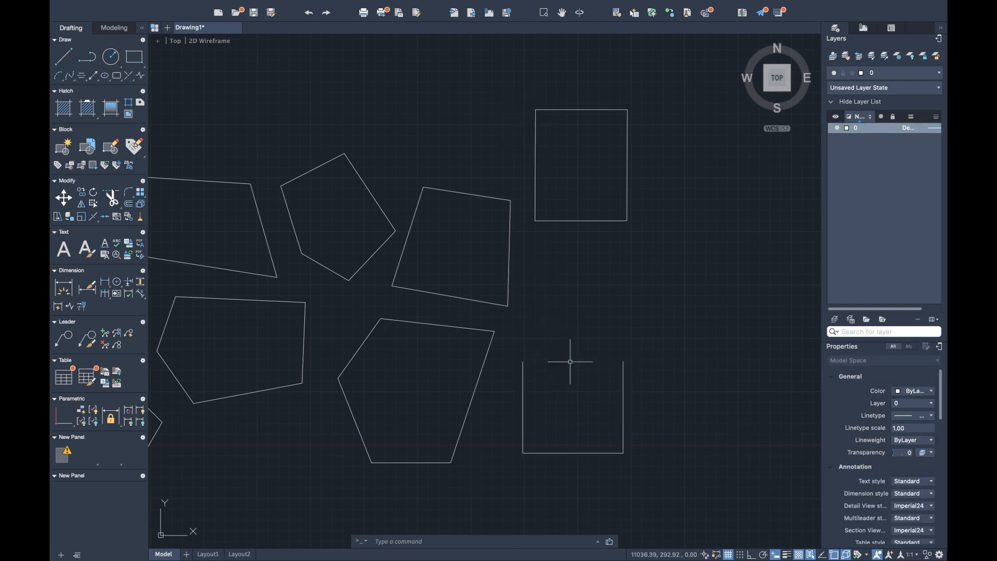
{"action": "left_click", "coordinate": [578, 319]}
{"action": "left_click", "coordinate": [522, 362]}
{"action": "key", "text": "Return"}
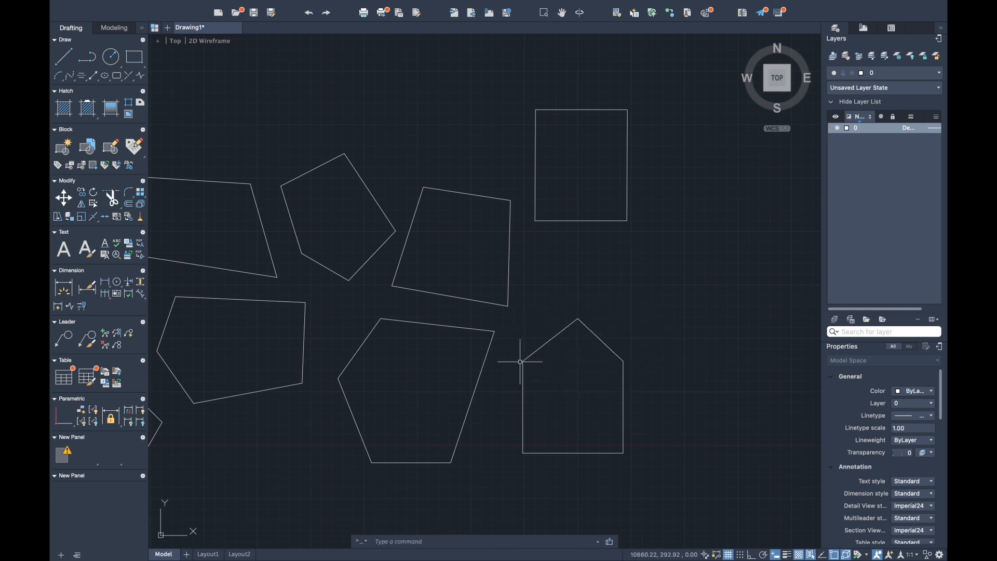
- Explode the shortened upper rectangle and replace its bottom edge with two lines meeting at a downward point
{"action": "left_click", "coordinate": [603, 214]}
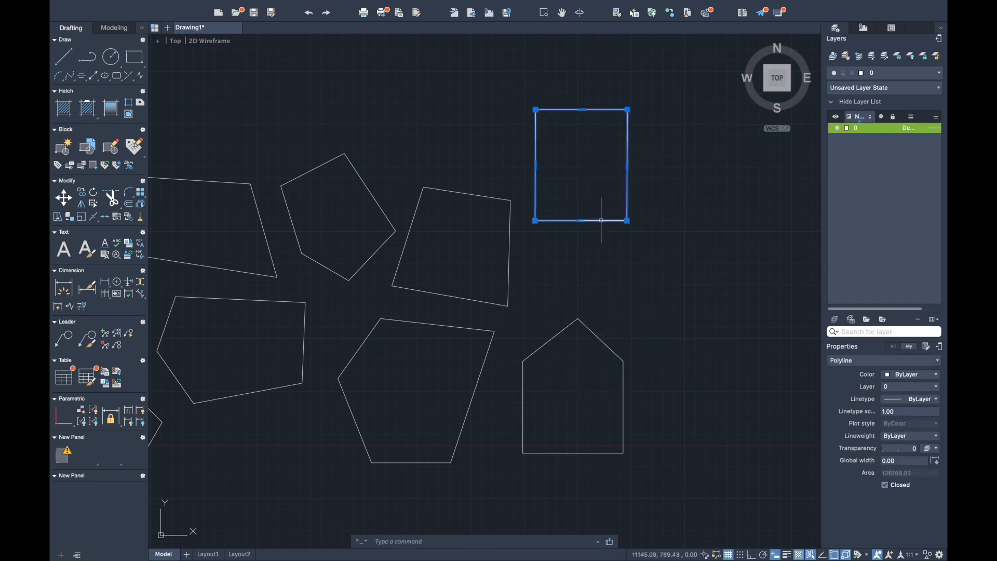
{"action": "type", "text": "x"}
{"action": "key", "text": "Return"}
{"action": "left_click", "coordinate": [601, 221]}
{"action": "key", "text": "Delete"}
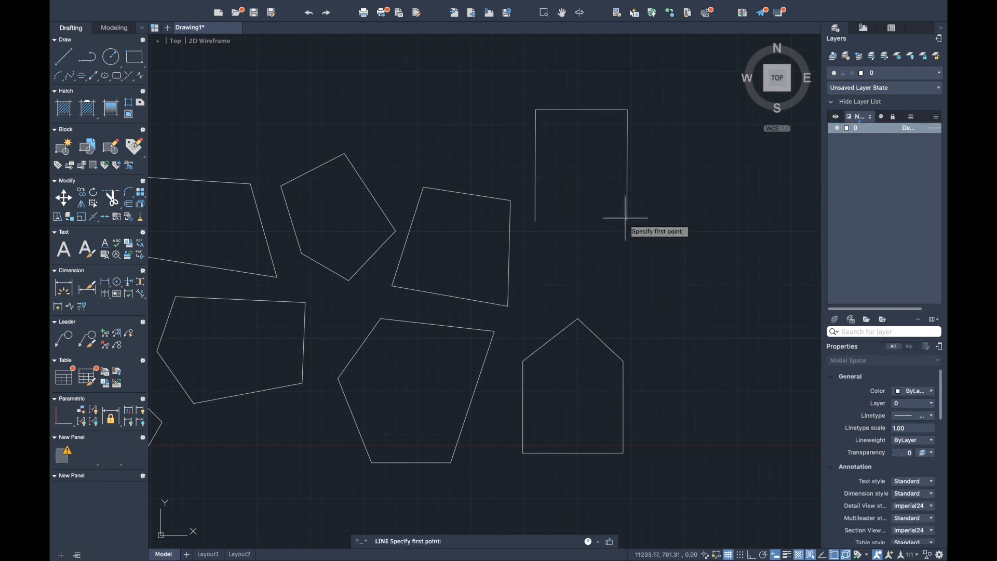
{"action": "left_click", "coordinate": [627, 221]}
{"action": "left_click", "coordinate": [579, 259]}
{"action": "left_click", "coordinate": [536, 220]}
{"action": "key", "text": "Return"}
- Move the five lines of the downward-pointing outline down and to the right, above the house-shaped outline
{"action": "left_click", "coordinate": [516, 82]}
{"action": "left_click", "coordinate": [648, 274]}
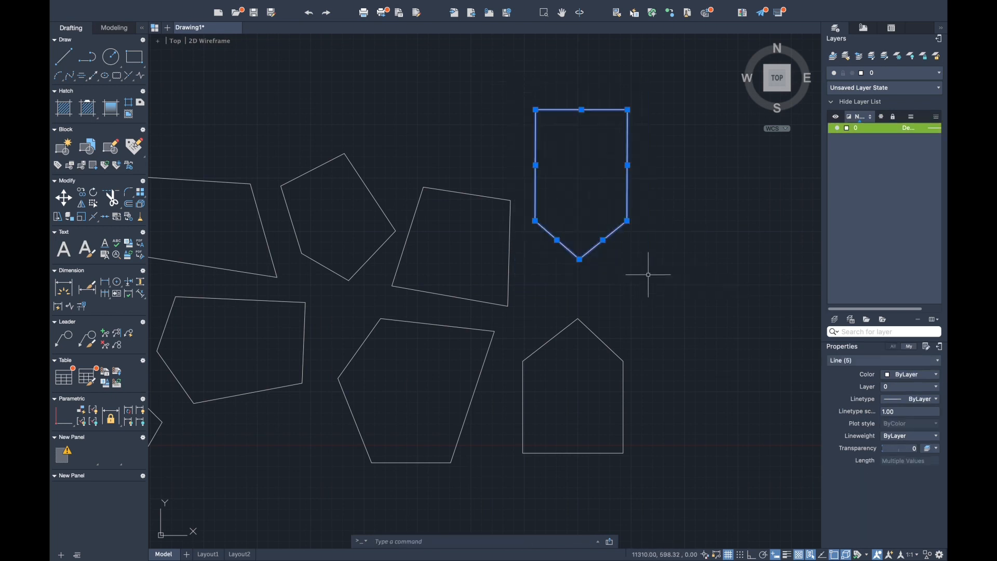
{"action": "type", "text": "m"}
{"action": "key", "text": "Return"}
{"action": "left_click", "coordinate": [579, 259]}
{"action": "left_click", "coordinate": [604, 335]}
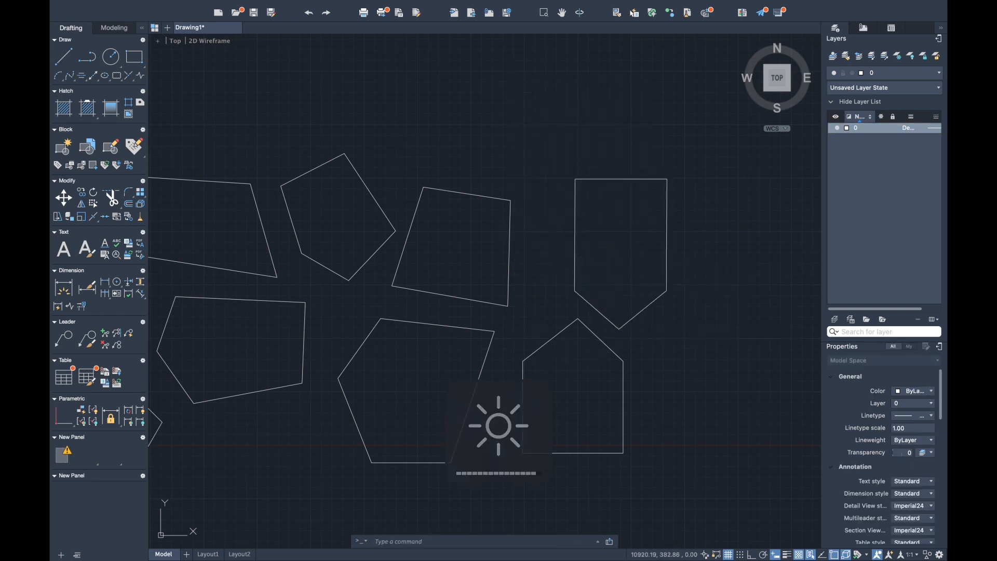
- Join the house-shaped outline into a single polyline and move it down and to the left, below the large pentagon's right side
{"action": "left_click", "coordinate": [637, 485]}
{"action": "type", "text": "join"}
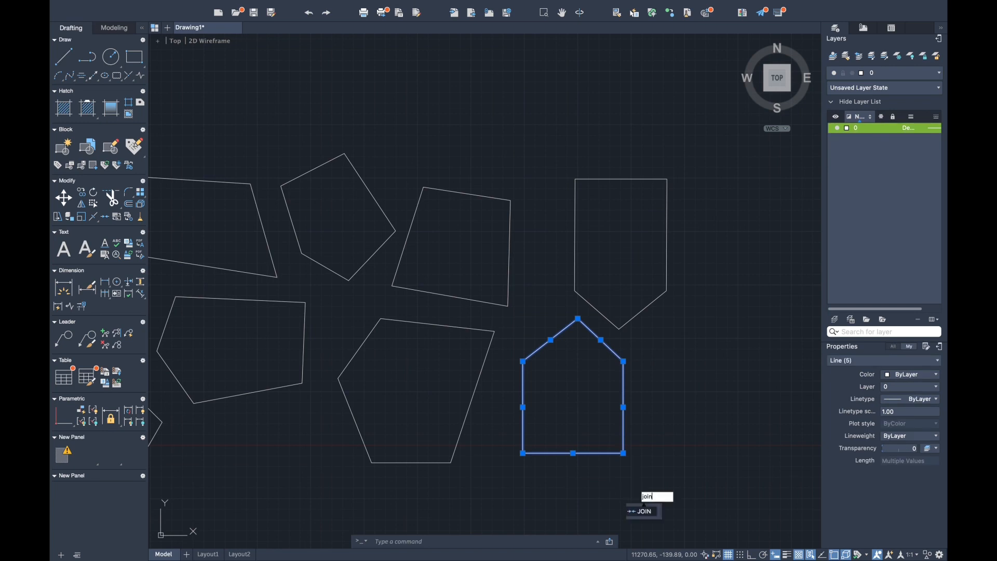
{"action": "key", "text": "Return"}
{"action": "left_click", "coordinate": [607, 452]}
{"action": "type", "text": "m"}
{"action": "key", "text": "Return"}
{"action": "left_click", "coordinate": [608, 452]}
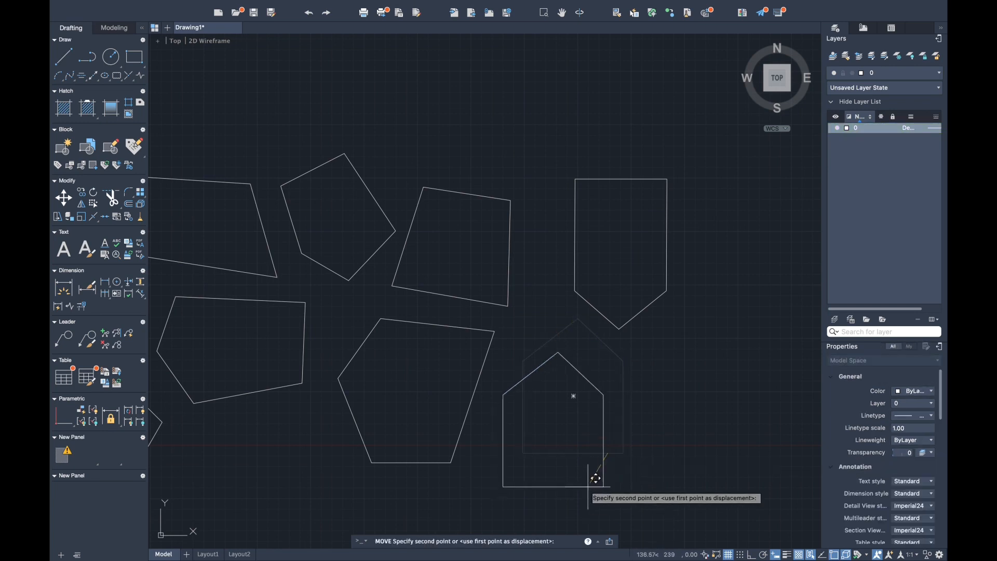
{"action": "middle_click_drag", "start_coordinate": [569, 518], "coordinate": [558, 429]}
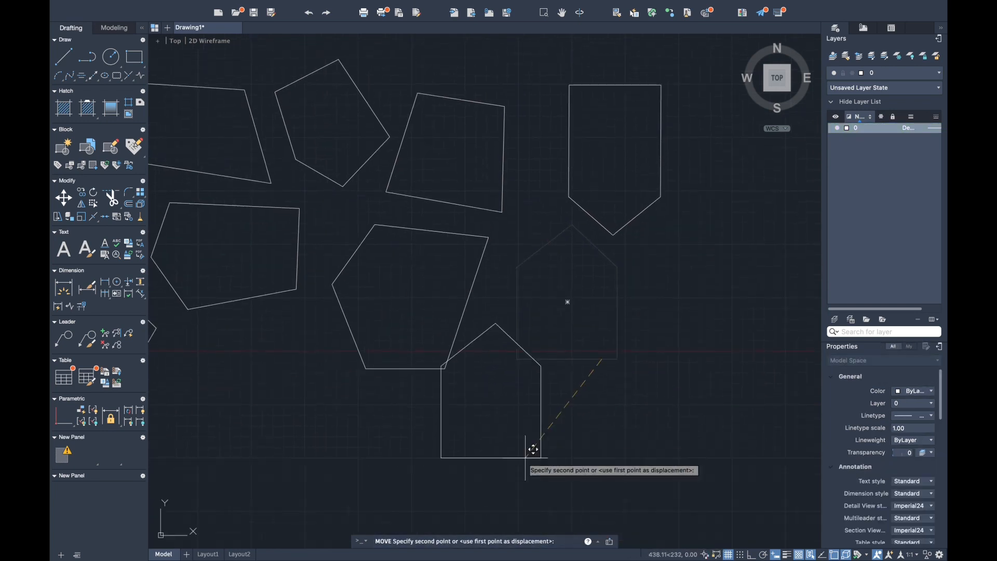
{"action": "left_click", "coordinate": [554, 460]}
- Move the downward-pointing outline down and to the left, between the large pentagon and the house-shaped polyline
{"action": "left_click", "coordinate": [717, 266]}
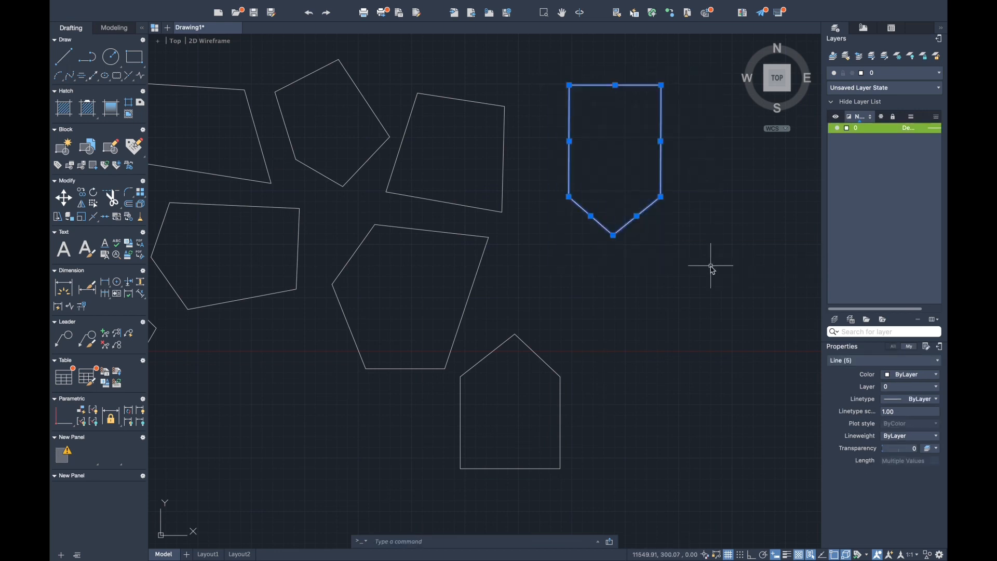
{"action": "type", "text": "m"}
{"action": "key", "text": "Return"}
{"action": "left_click", "coordinate": [613, 235]}
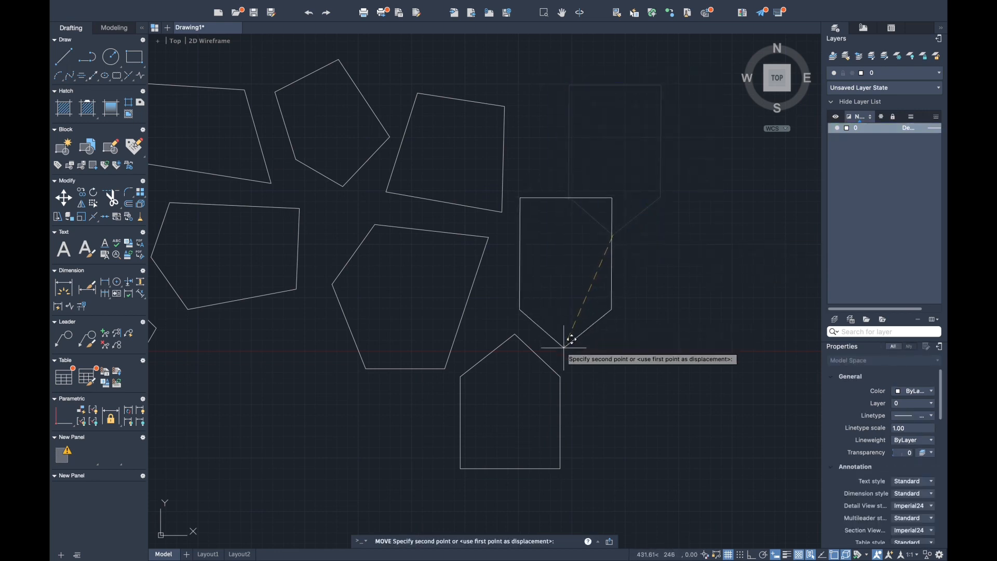
{"action": "left_click", "coordinate": [564, 347]}
- Copy the house-shaped polyline to just above the downward-pointing outline
{"action": "left_click", "coordinate": [483, 355]}
{"action": "left_click", "coordinate": [488, 356]}
{"action": "key", "text": "Escape"}
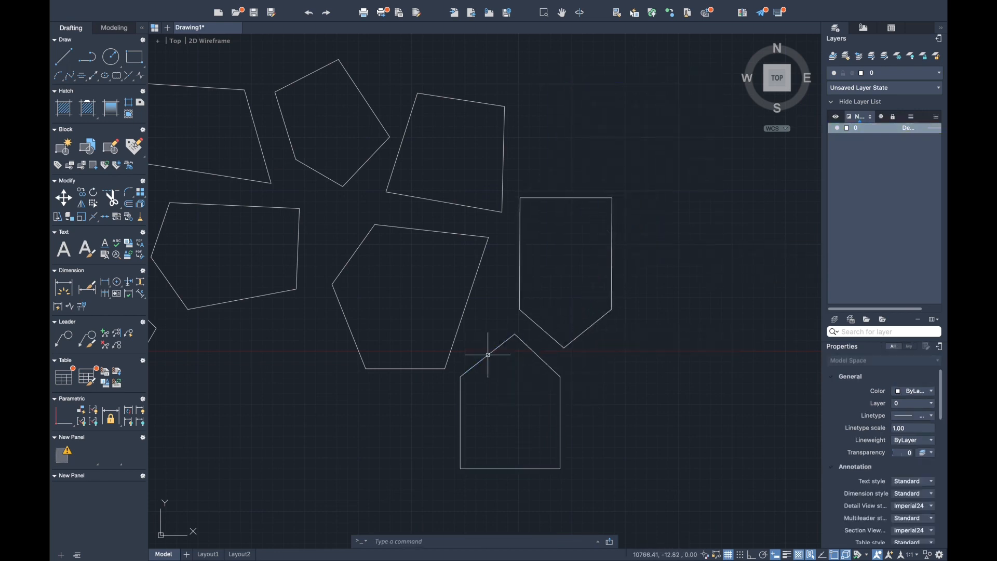
{"action": "left_click", "coordinate": [488, 355]}
{"action": "type", "text": "co"}
{"action": "key", "text": "Return"}
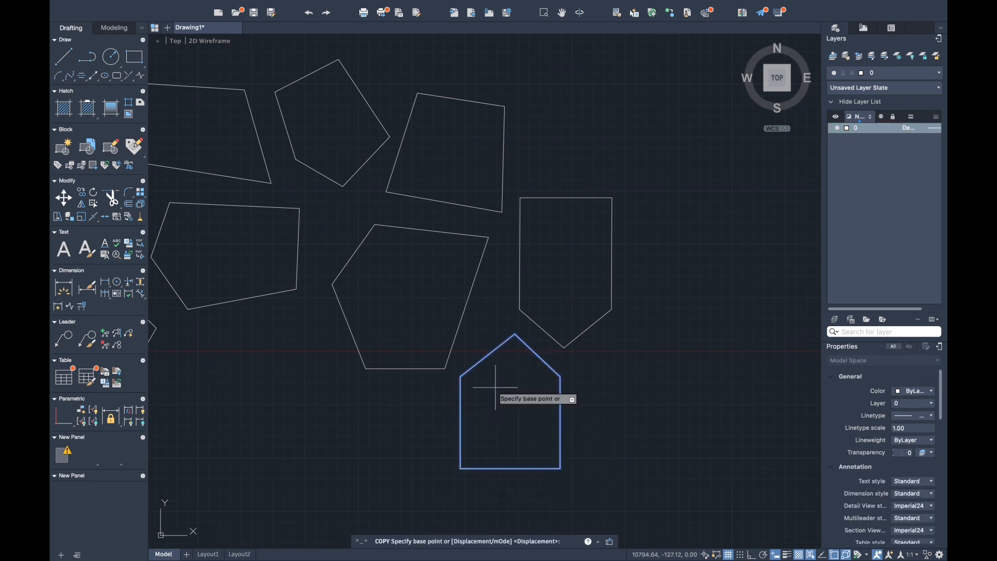
{"action": "left_click", "coordinate": [561, 468]}
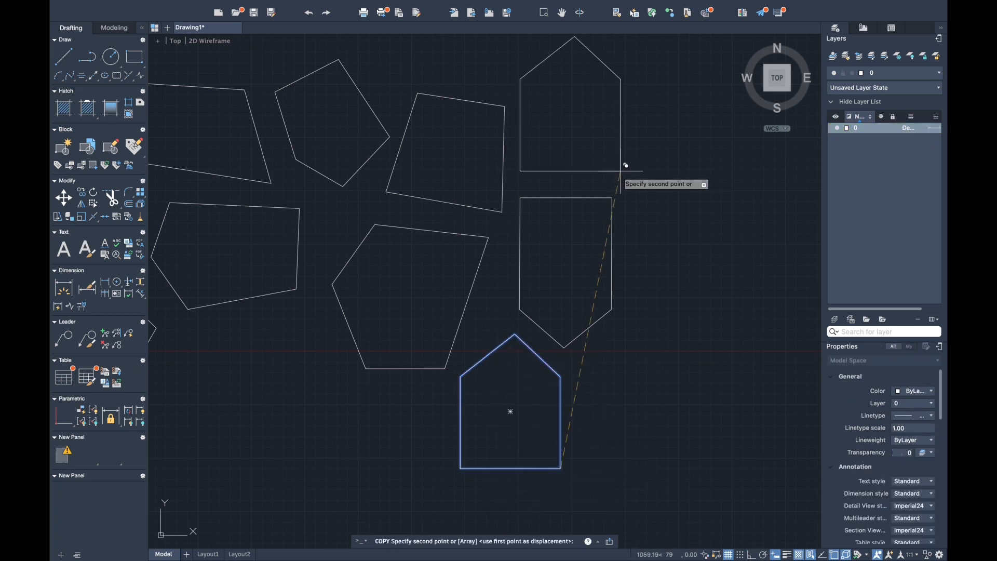
{"action": "left_click", "coordinate": [620, 173]}
{"action": "key", "text": "Return"}
- Stretch the peak and the side and bottom corners of the lower house-shaped polyline to form an irregular pentagon
{"action": "left_click", "coordinate": [504, 343]}
{"action": "left_click", "coordinate": [514, 335]}
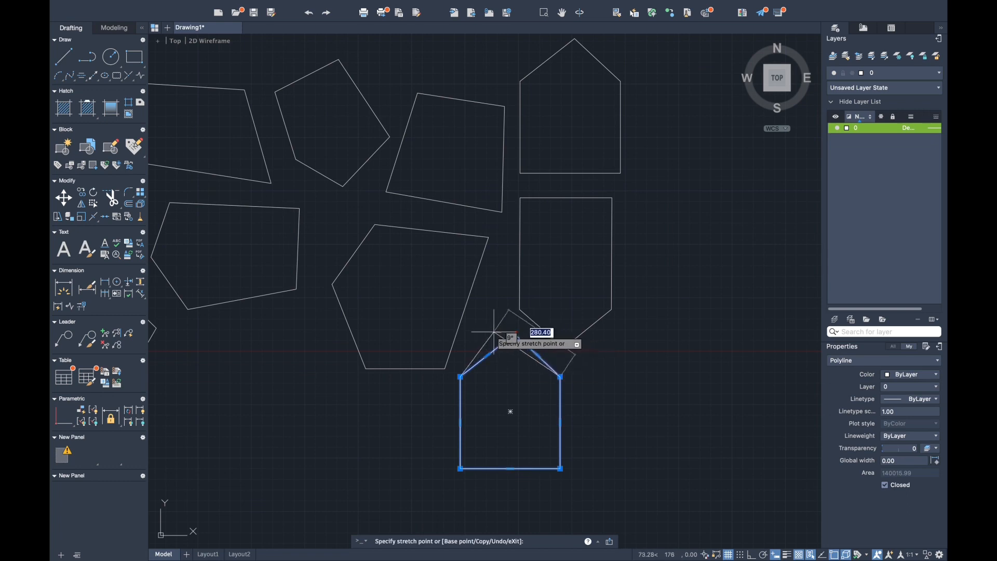
{"action": "left_click", "coordinate": [491, 331]}
{"action": "left_click", "coordinate": [460, 376]}
{"action": "left_click", "coordinate": [442, 401]}
{"action": "left_click", "coordinate": [460, 469]}
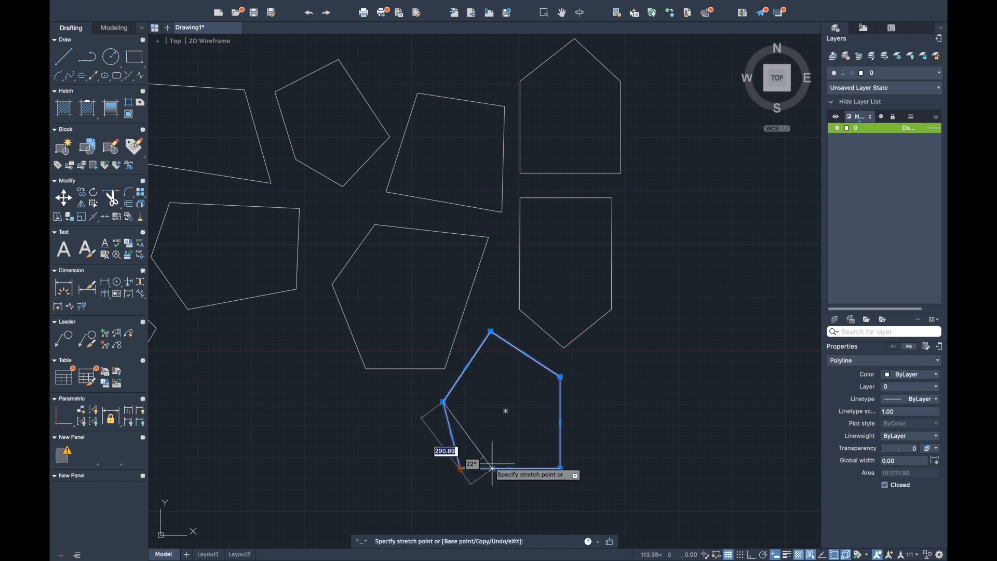
{"action": "left_click", "coordinate": [483, 469]}
{"action": "left_click", "coordinate": [560, 469]}
{"action": "left_click", "coordinate": [552, 459]}
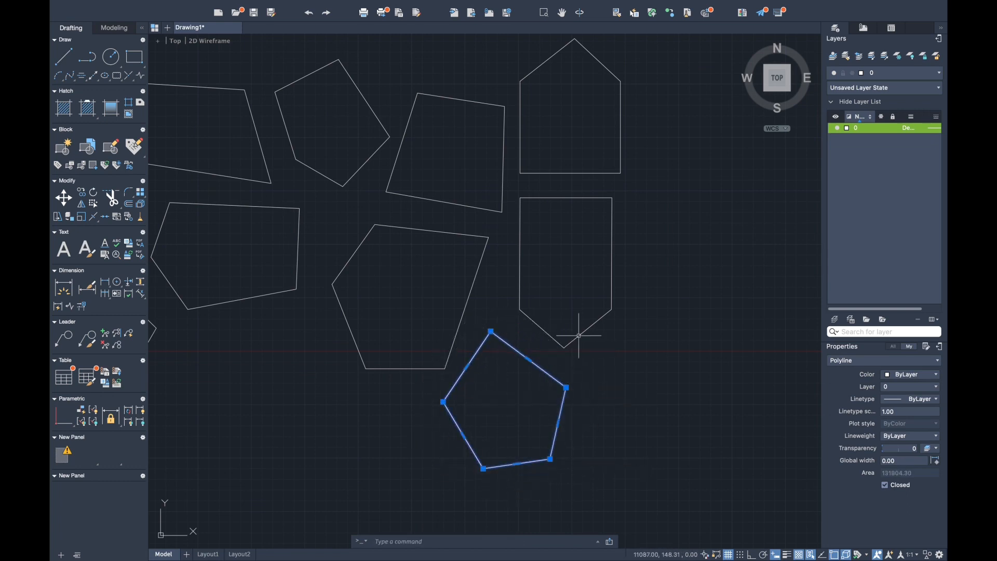
{"action": "key", "text": "Escape"}
- Join the five lines of the downward-pointing outline into a single polyline
{"action": "left_click", "coordinate": [540, 200]}
{"action": "left_click_drag", "start_coordinate": [512, 189], "coordinate": [636, 356]}
{"action": "type", "text": "j"}
{"action": "key", "text": "Return"}
- Stretch the joined polyline's point downward, its lower-left corner outward and its two top corners down into an irregular pentagon
{"action": "left_click", "coordinate": [565, 346]}
{"action": "left_click", "coordinate": [564, 348]}
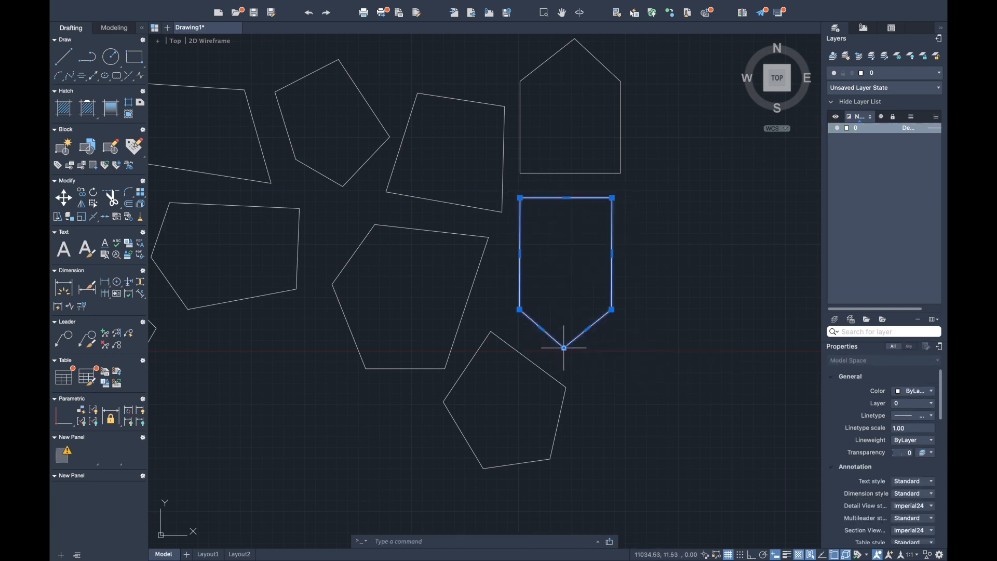
{"action": "left_click", "coordinate": [564, 348]}
{"action": "left_click", "coordinate": [562, 366]}
{"action": "left_click", "coordinate": [520, 310]}
{"action": "left_click", "coordinate": [492, 313]}
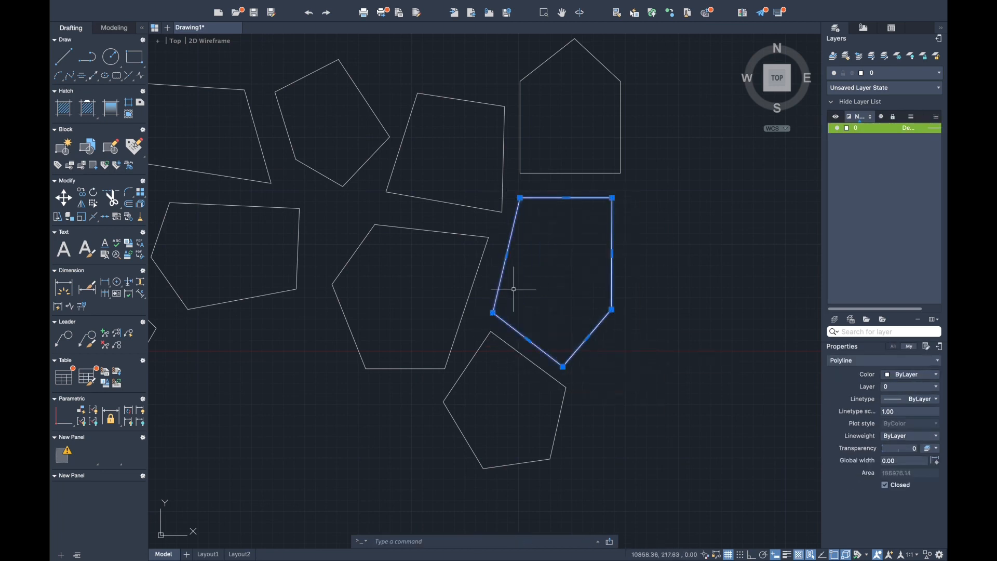
{"action": "left_click", "coordinate": [520, 198]}
{"action": "left_click", "coordinate": [516, 215]}
{"action": "left_click", "coordinate": [613, 198]}
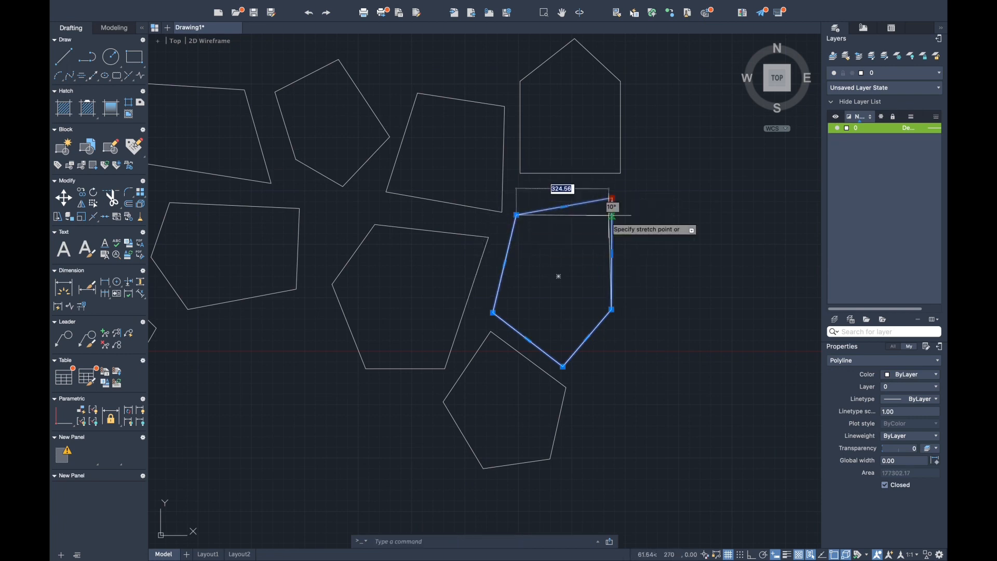
{"action": "left_click", "coordinate": [612, 211]}
{"action": "key", "text": "Escape"}
- Stretch the copied house-shaped polyline's bottom corners and upper-right corner to form an irregular pentagon close to its neighbours
{"action": "middle_click_drag", "start_coordinate": [621, 198], "coordinate": [608, 267]}
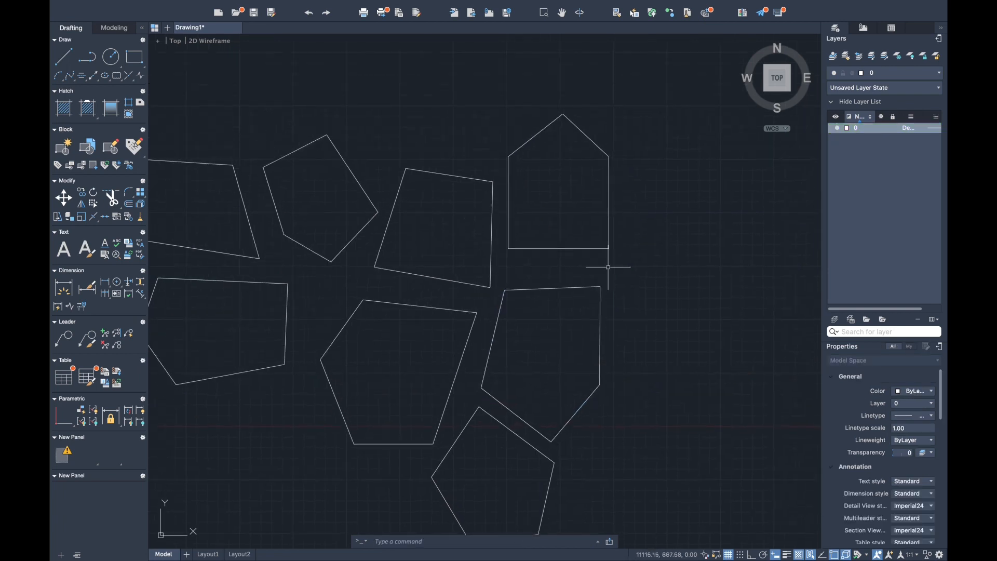
{"action": "left_click", "coordinate": [560, 248]}
{"action": "left_click", "coordinate": [609, 248]}
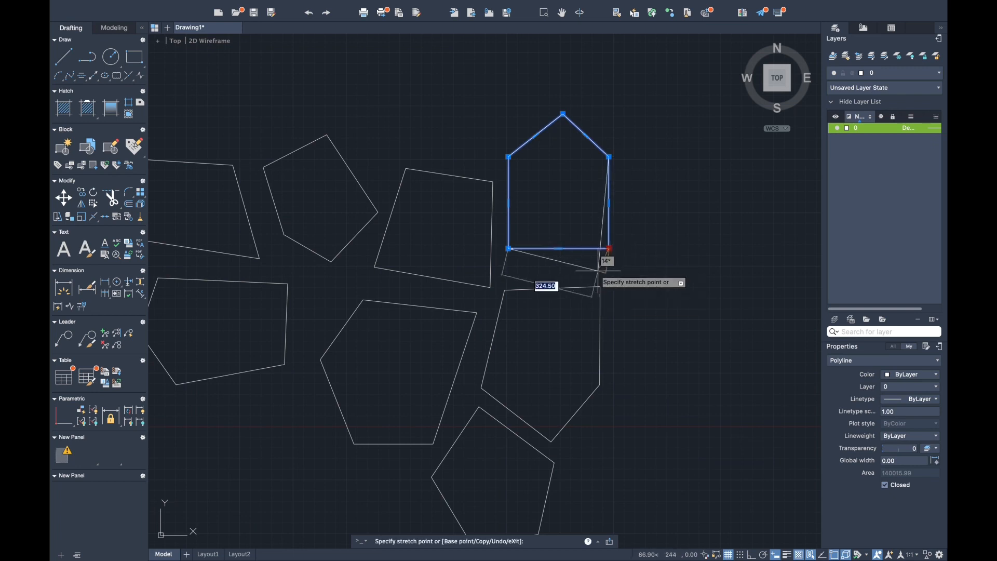
{"action": "left_click", "coordinate": [599, 271]}
{"action": "left_click", "coordinate": [609, 156]}
{"action": "left_click", "coordinate": [624, 204]}
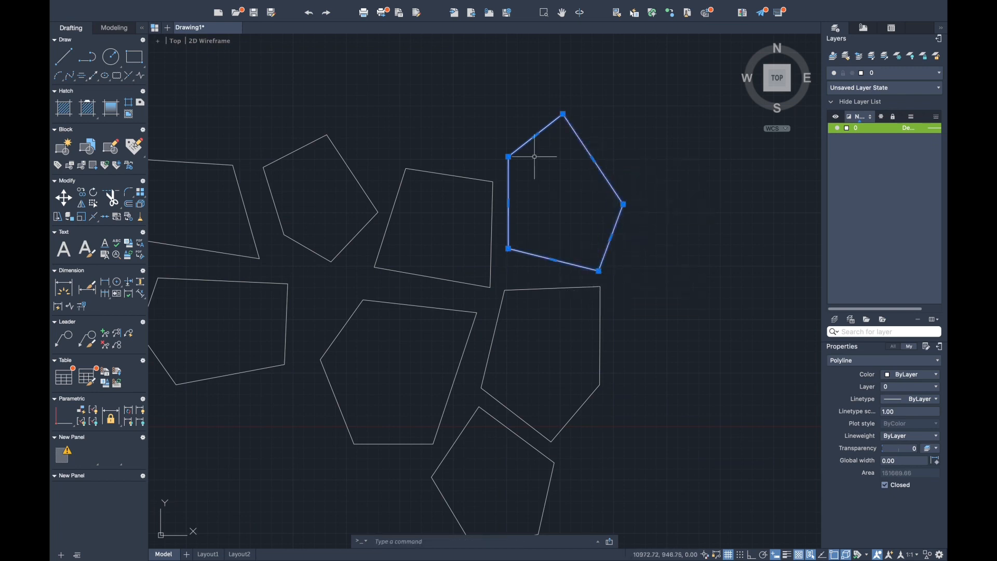
{"action": "left_click", "coordinate": [509, 251]}
{"action": "left_click", "coordinate": [517, 262]}
{"action": "key", "text": "Escape"}
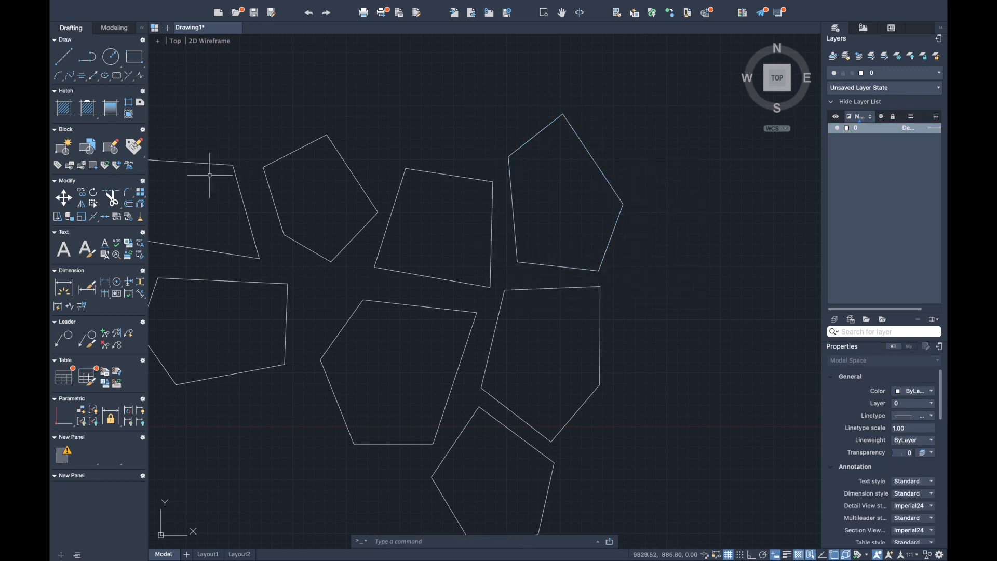
- Show the whole row in the SE Isometric view and extrude the single large rectangle upward with Presspull
{"action": "scroll", "coordinate": [210, 175], "scroll_direction": "down", "scroll_amount": 7}
{"action": "middle_click_drag", "start_coordinate": [350, 187], "coordinate": [471, 203]}
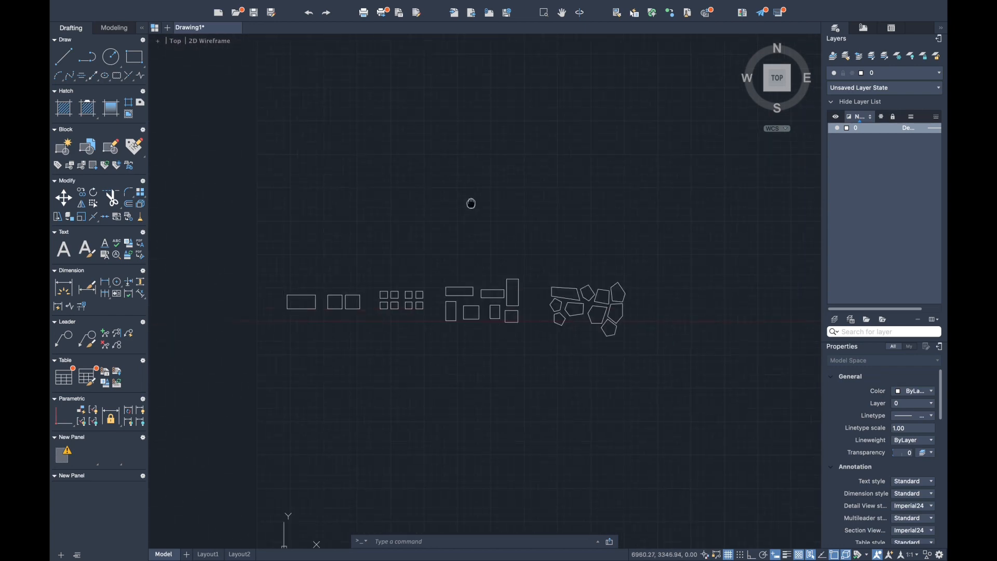
{"action": "left_click", "coordinate": [790, 91]}
{"action": "type", "text": "press"}
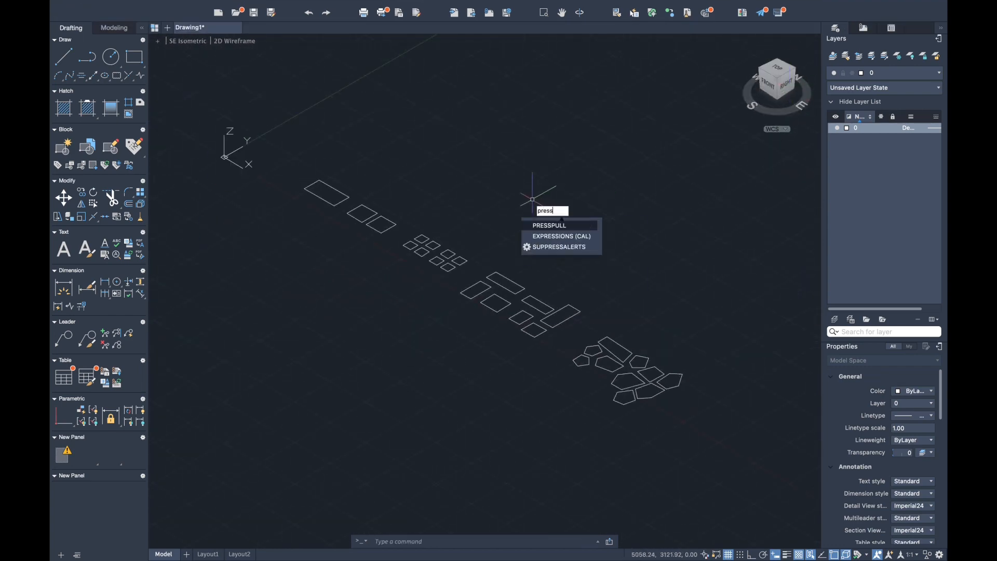
{"action": "key", "text": "Return"}
{"action": "left_click", "coordinate": [332, 191]}
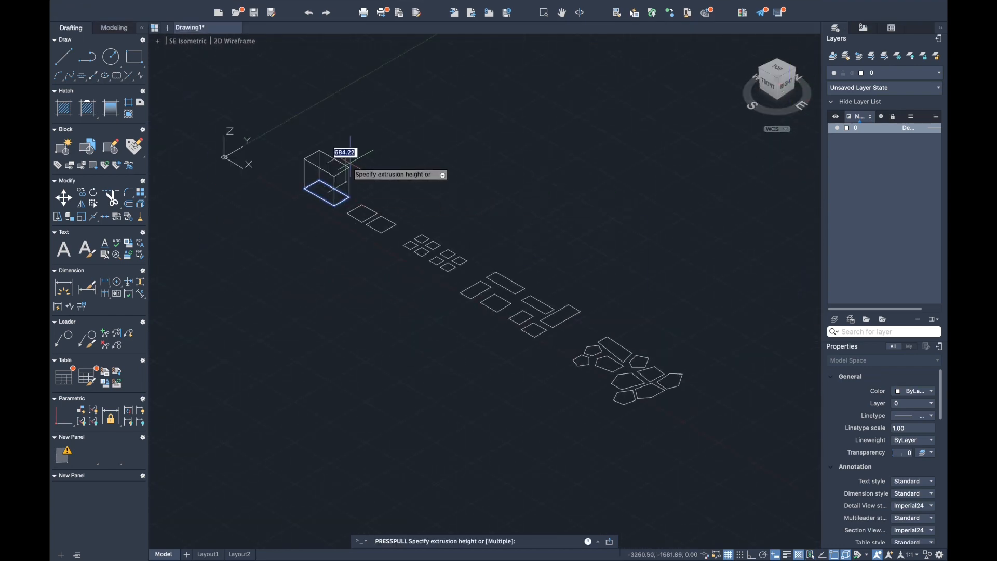
{"action": "key", "text": "Return"}
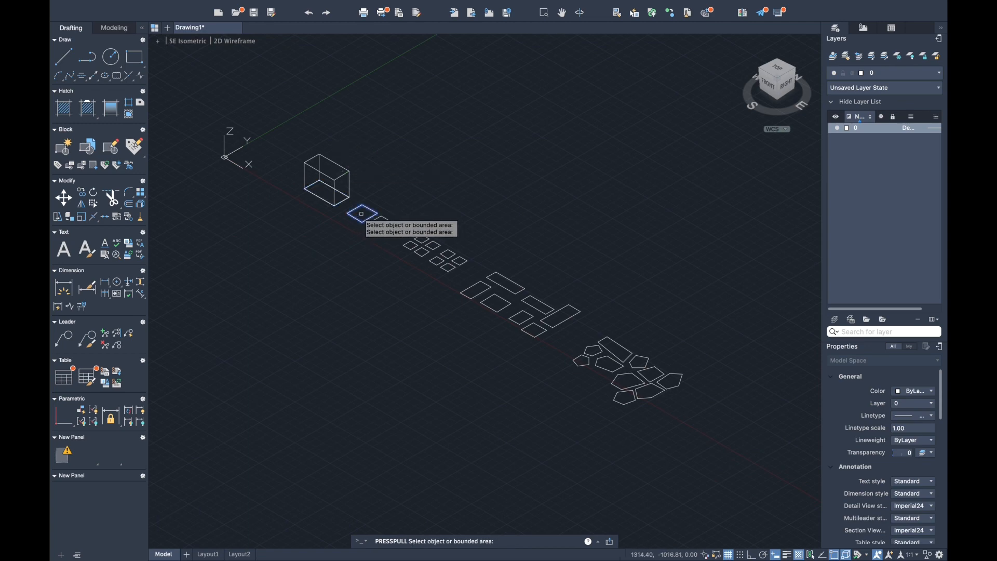
- Extrude the two neighbouring squares upward with Presspull, using a height of 600 for the second
{"action": "left_click", "coordinate": [362, 214]}
{"action": "left_click", "coordinate": [381, 224]}
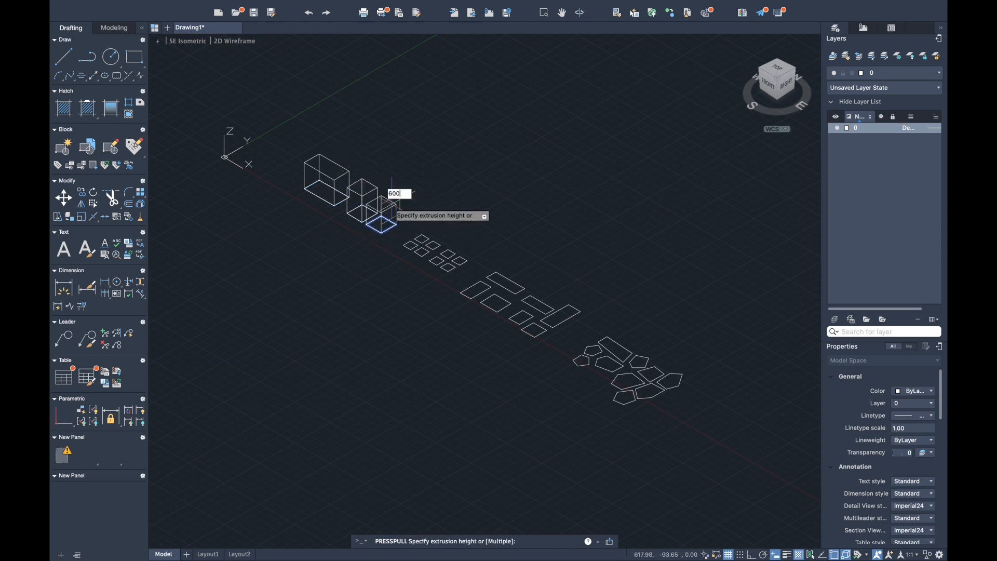
{"action": "key", "text": "Return"}
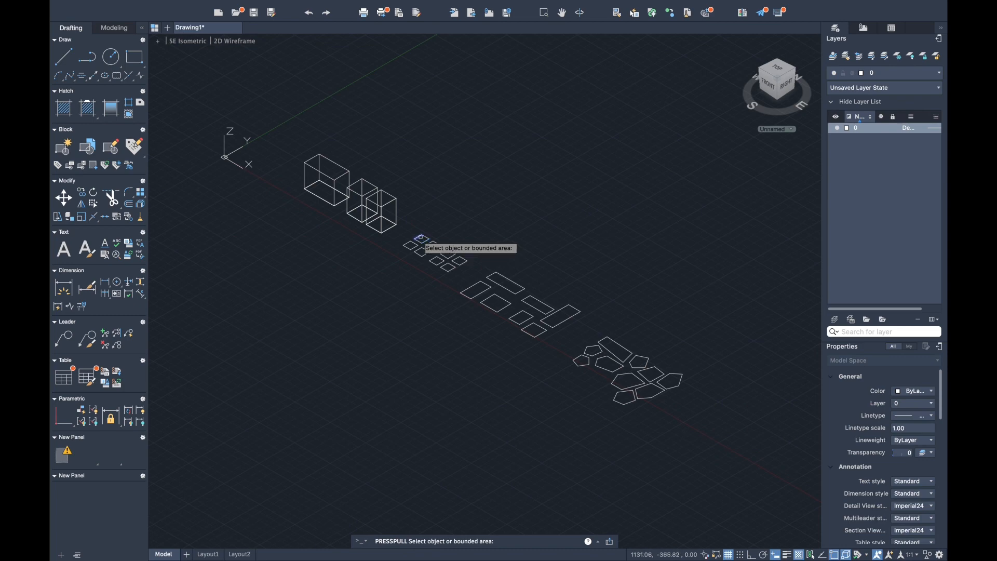
- Extrude the first cluster of four small squares upward with Presspull, using a height of 600 for the last one
{"action": "left_click", "coordinate": [422, 240]}
{"action": "left_click", "coordinate": [423, 210]}
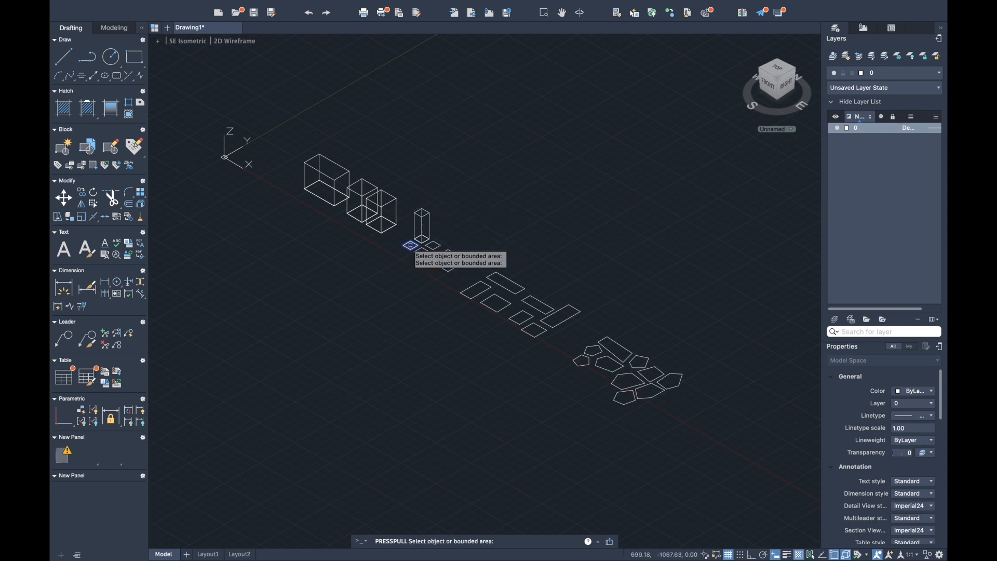
{"action": "left_click", "coordinate": [411, 245]}
{"action": "left_click", "coordinate": [419, 224]}
{"action": "left_click", "coordinate": [434, 245]}
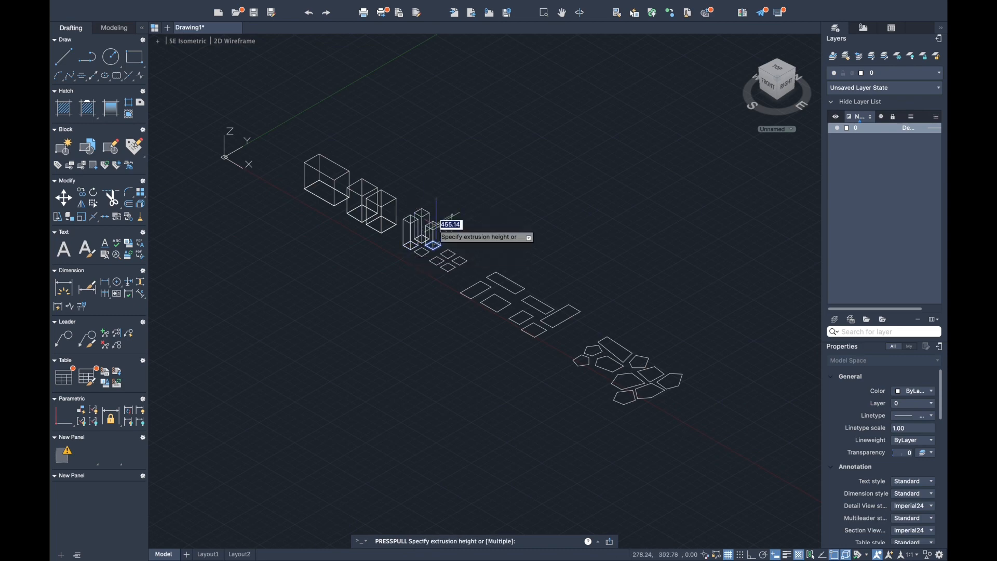
{"action": "left_click", "coordinate": [419, 249]}
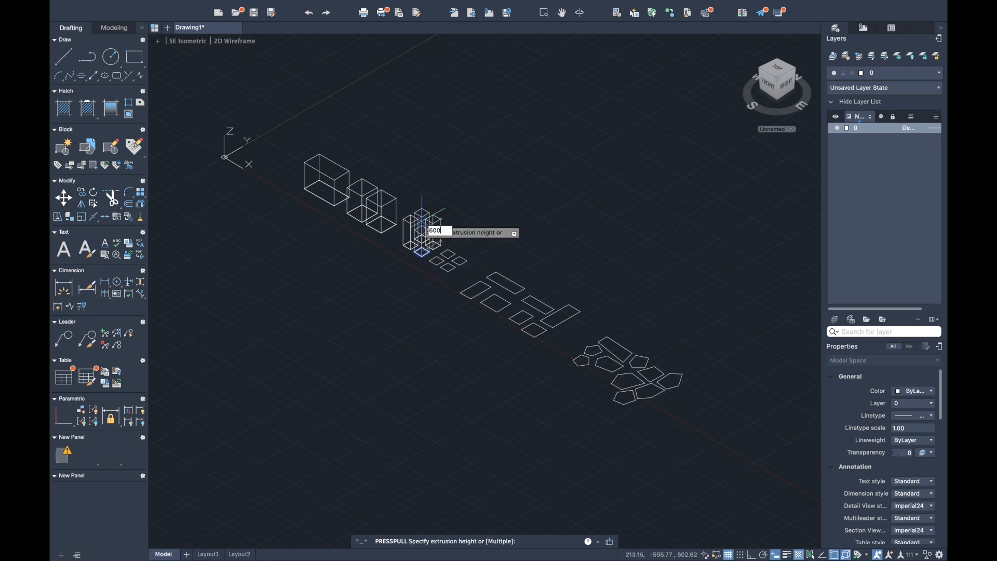
{"action": "left_click", "coordinate": [444, 218]}
- Extrude the second cluster of four small squares upward with Presspull, matching the height of the first cluster
{"action": "left_click", "coordinate": [448, 255]}
{"action": "left_click", "coordinate": [449, 218]}
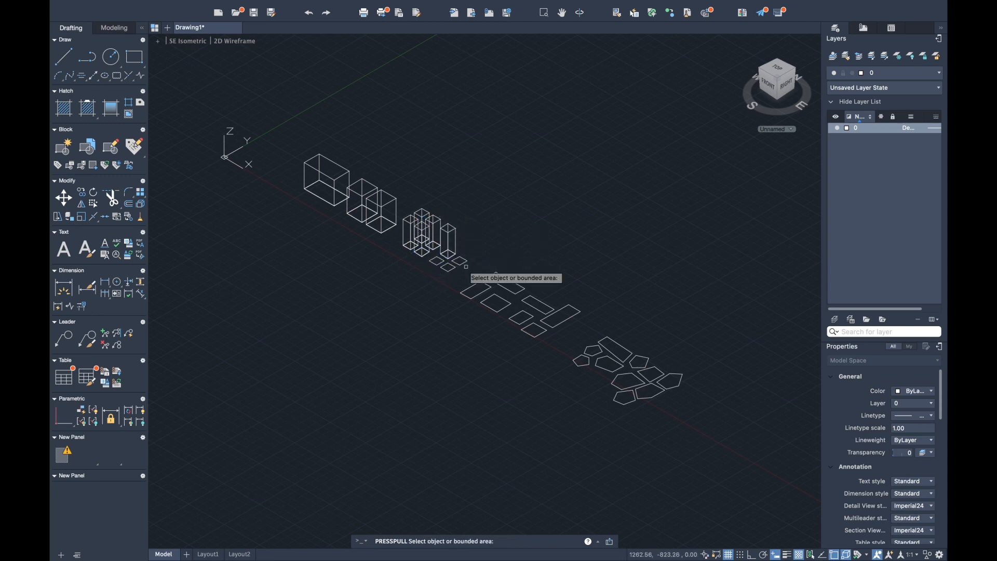
{"action": "left_click", "coordinate": [460, 260]}
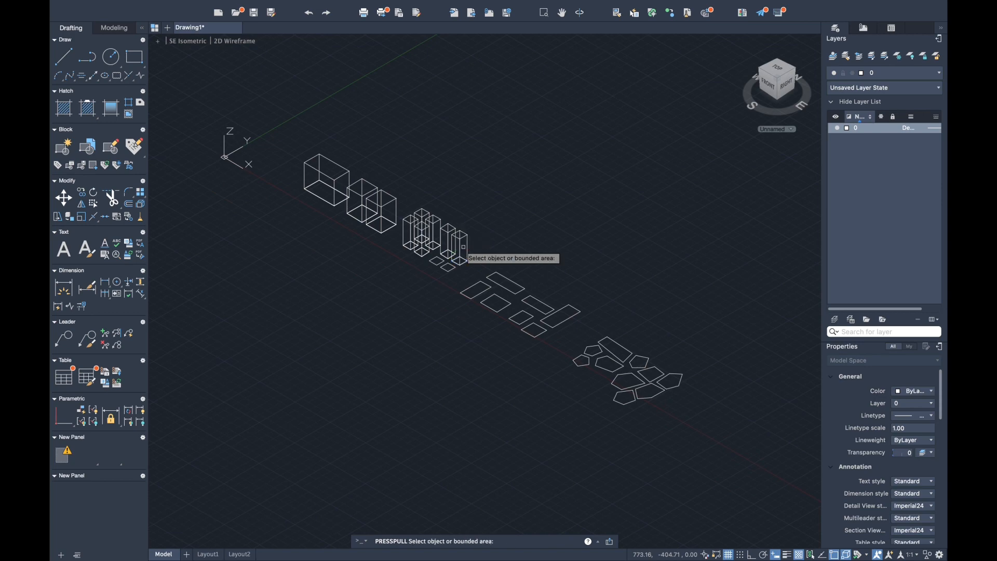
{"action": "left_click", "coordinate": [438, 261]}
{"action": "type", "text": "6"}
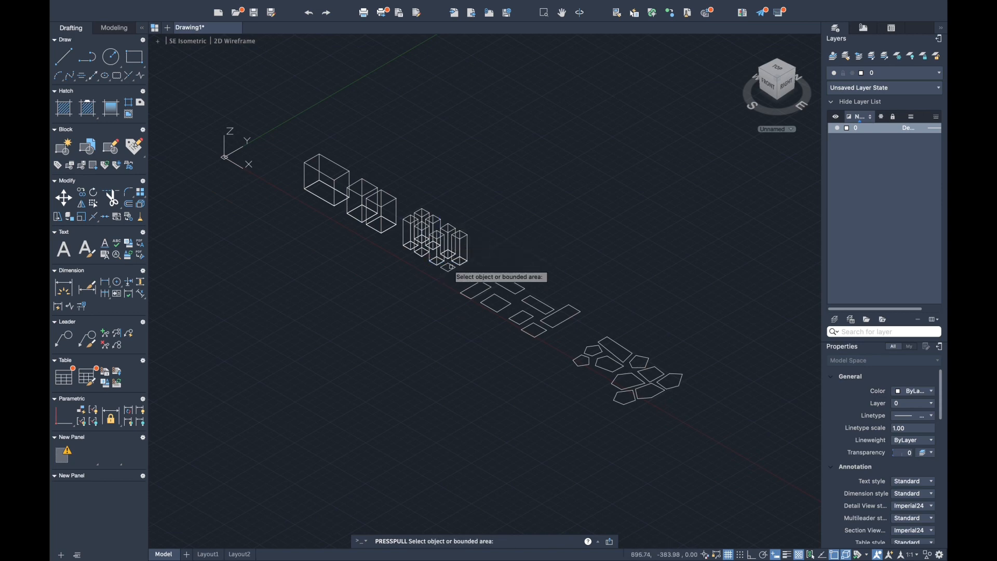
{"action": "left_click", "coordinate": [448, 266]}
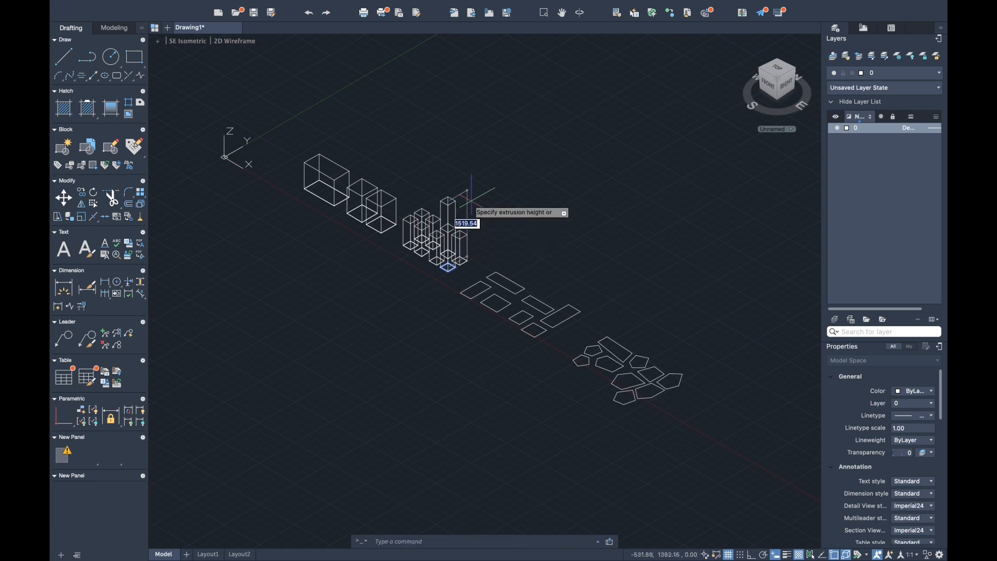
{"action": "key", "text": "Return"}
{"action": "key", "text": "Return"}
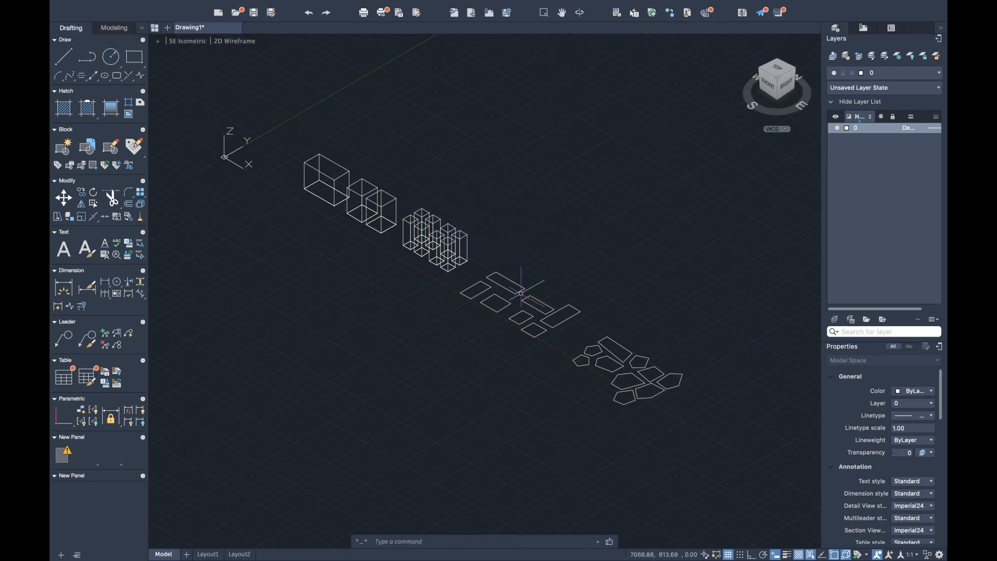
- Extrude the first three mixed-size rectangles with Presspull: the long back one tallest, the end one lower, and the squarish one 240 high
{"action": "scroll", "coordinate": [520, 293], "scroll_direction": "up", "scroll_amount": 3}
{"action": "type", "text": "press"}
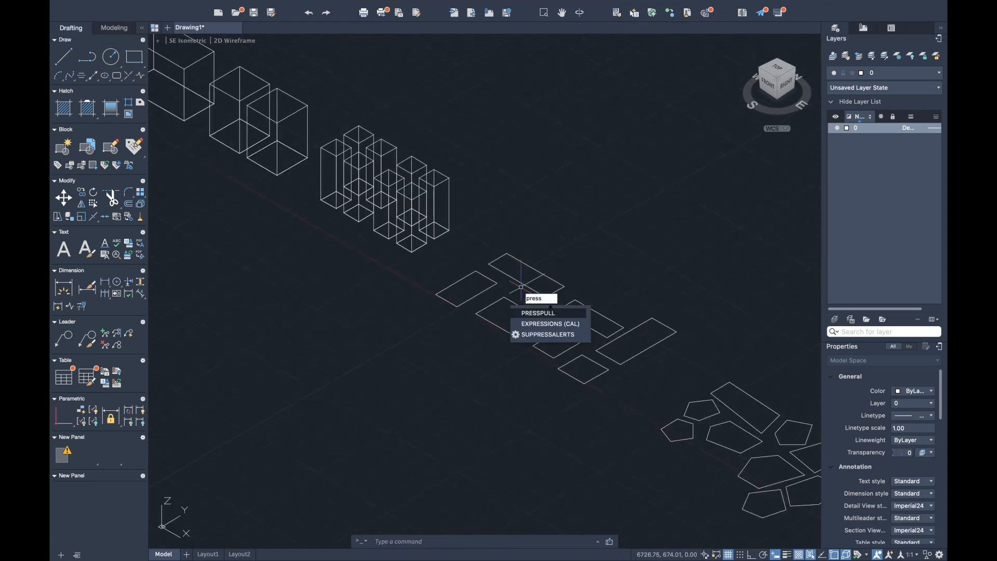
{"action": "key", "text": "Return"}
{"action": "left_click", "coordinate": [521, 287]}
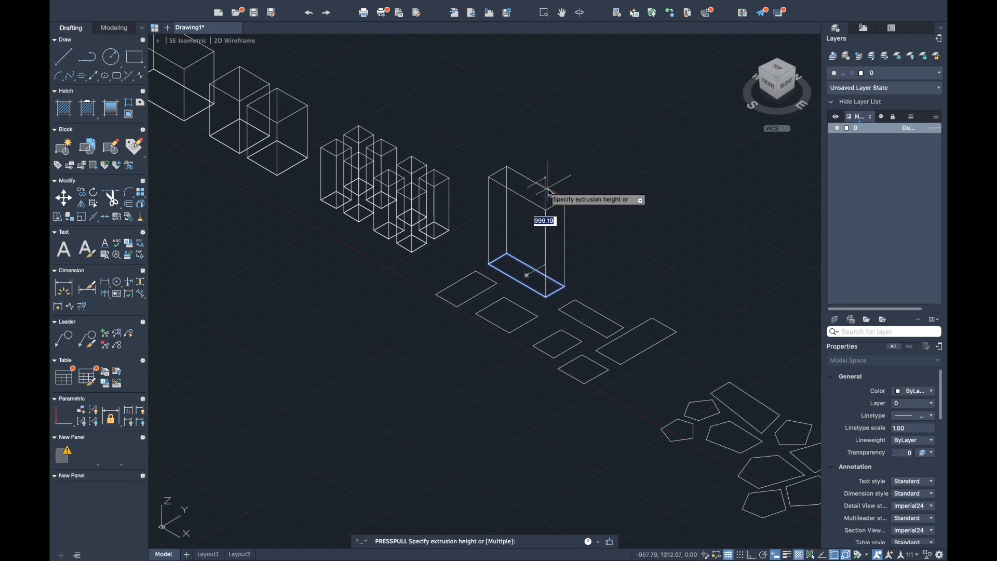
{"action": "left_click", "coordinate": [550, 201]}
{"action": "left_click", "coordinate": [467, 288]}
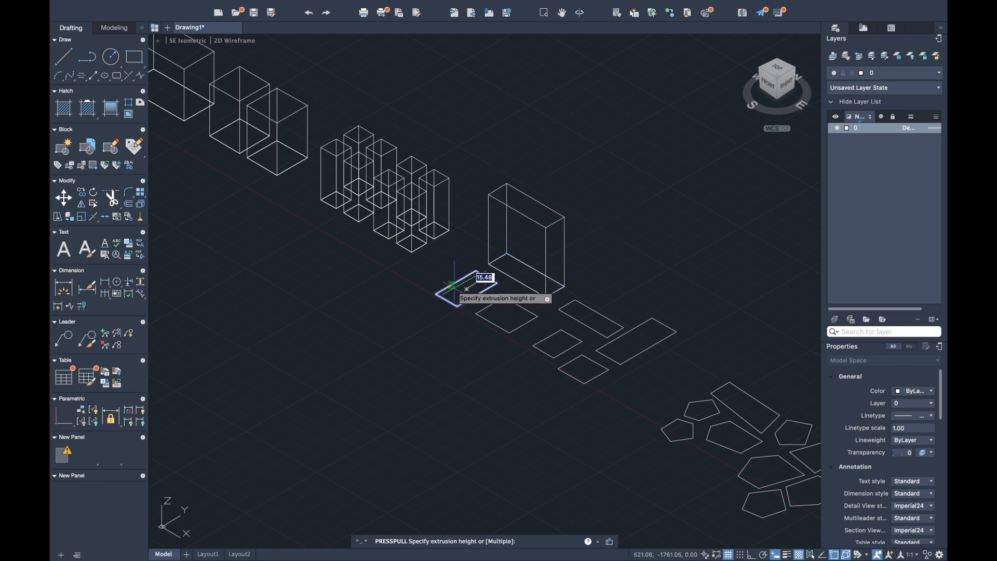
{"action": "left_click", "coordinate": [479, 244]}
{"action": "left_click", "coordinate": [504, 309]}
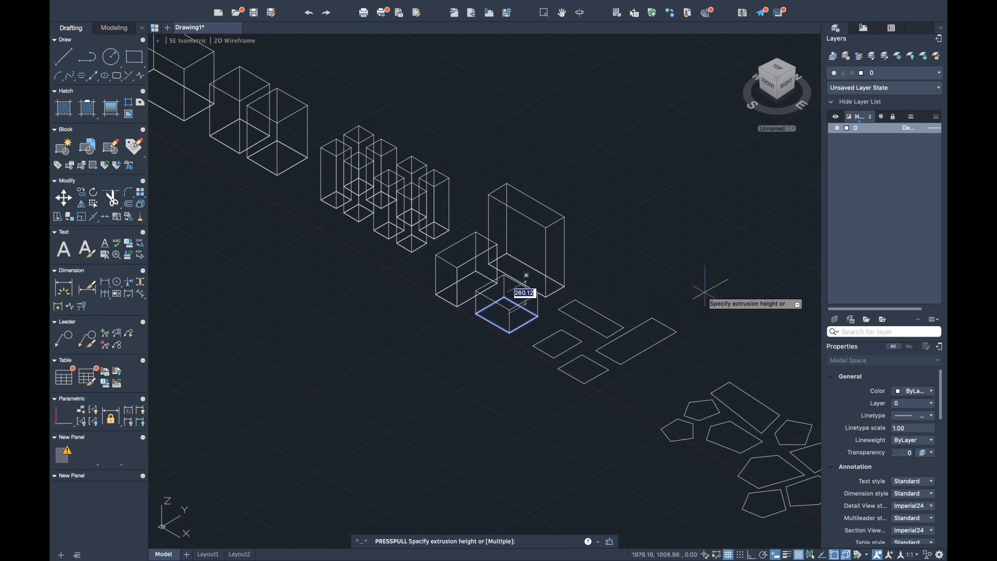
{"action": "type", "text": "240"}
{"action": "key", "text": "Return"}
- Extrude the remaining four mixed-size rectangles with Presspull, making the two long ones tall and the two small ones about 150 high
{"action": "left_click", "coordinate": [593, 318]}
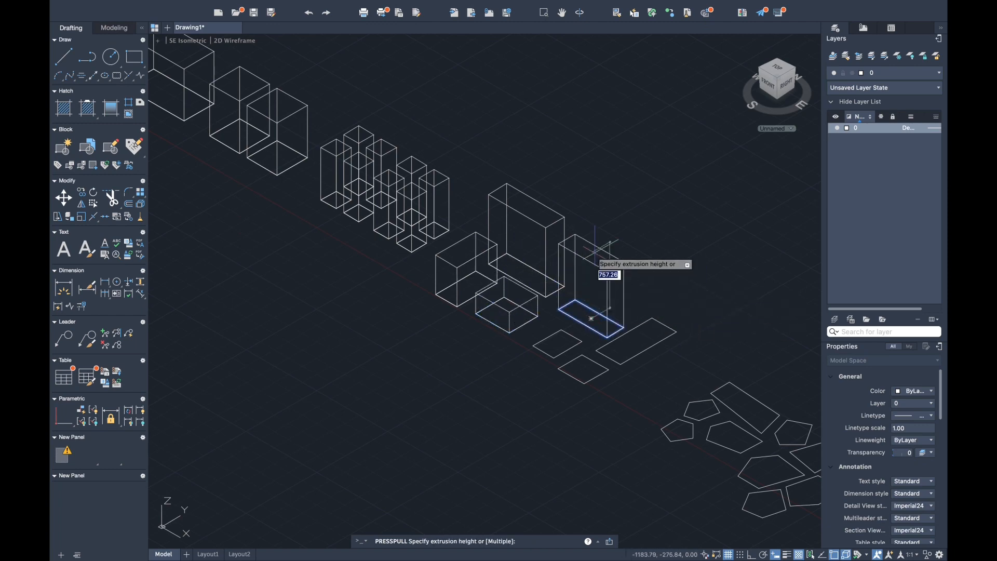
{"action": "left_click", "coordinate": [741, 266]}
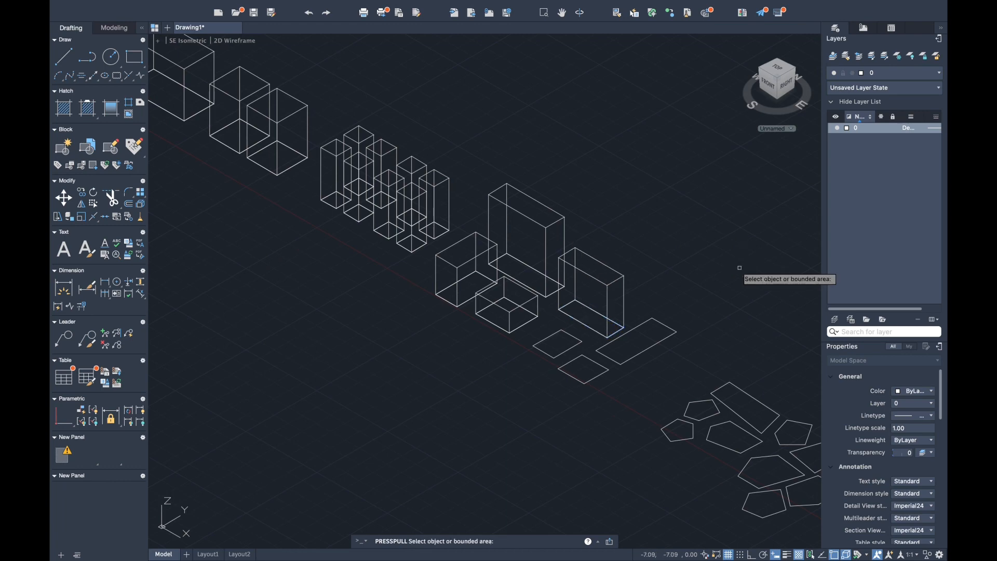
{"action": "left_click", "coordinate": [636, 341]}
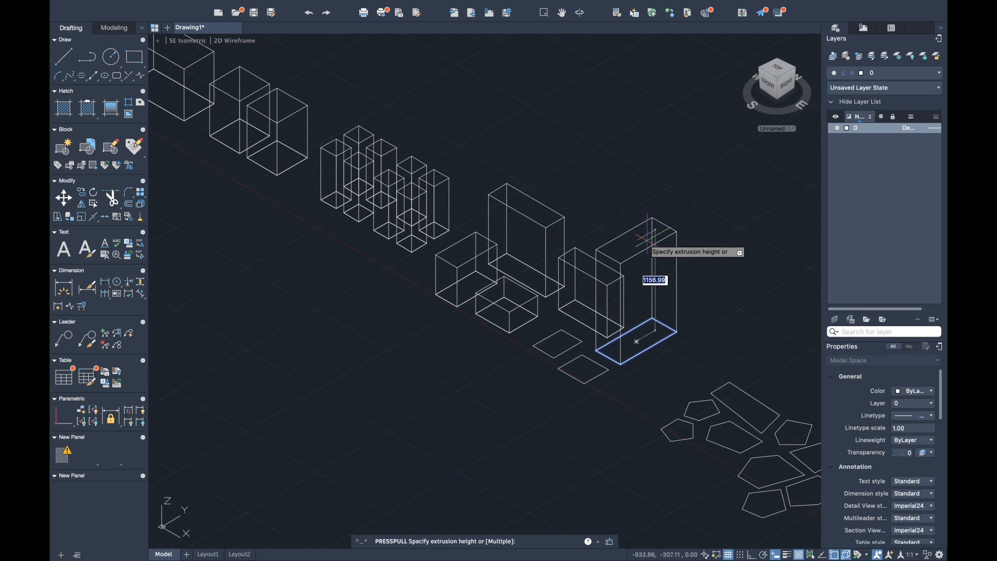
{"action": "key", "text": "Return"}
{"action": "left_click", "coordinate": [558, 343]}
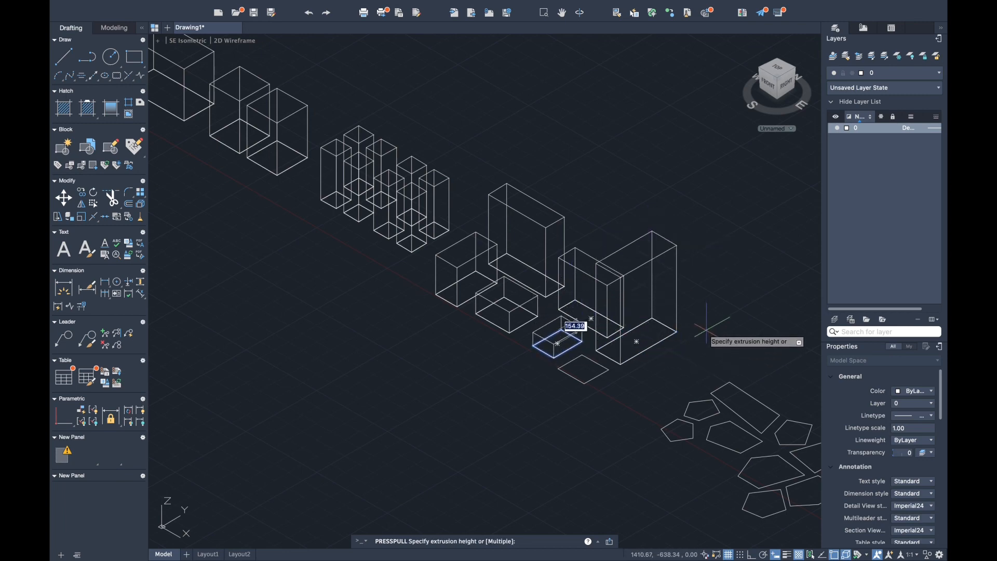
{"action": "type", "text": "1.50"}
{"action": "key", "text": "Return"}
{"action": "left_click", "coordinate": [589, 368]}
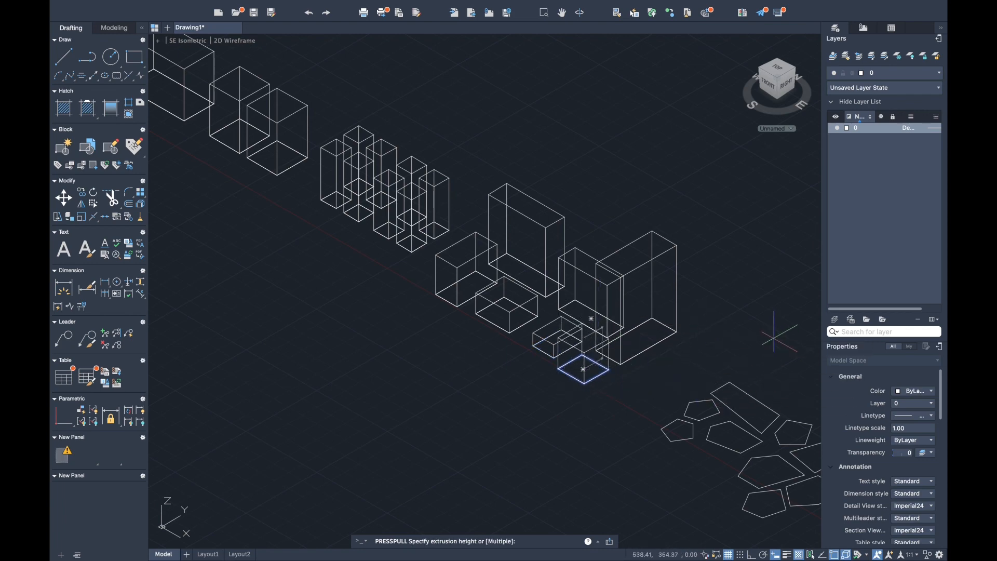
{"action": "key", "text": "Return"}
{"action": "key", "text": "Return"}
- Extrude the long four-sided shape at the back of the polygon group 1200 high with Presspull
{"action": "middle_click_drag", "start_coordinate": [723, 368], "coordinate": [546, 316]}
{"action": "left_click", "coordinate": [574, 350]}
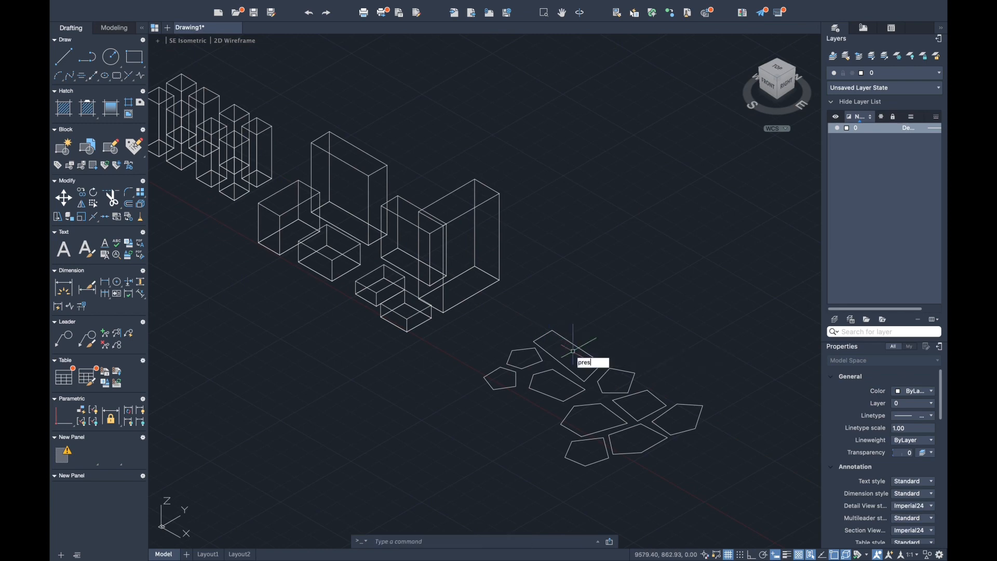
{"action": "left_click", "coordinate": [569, 340]}
{"action": "type", "text": "presspull"}
{"action": "key", "text": "Return"}
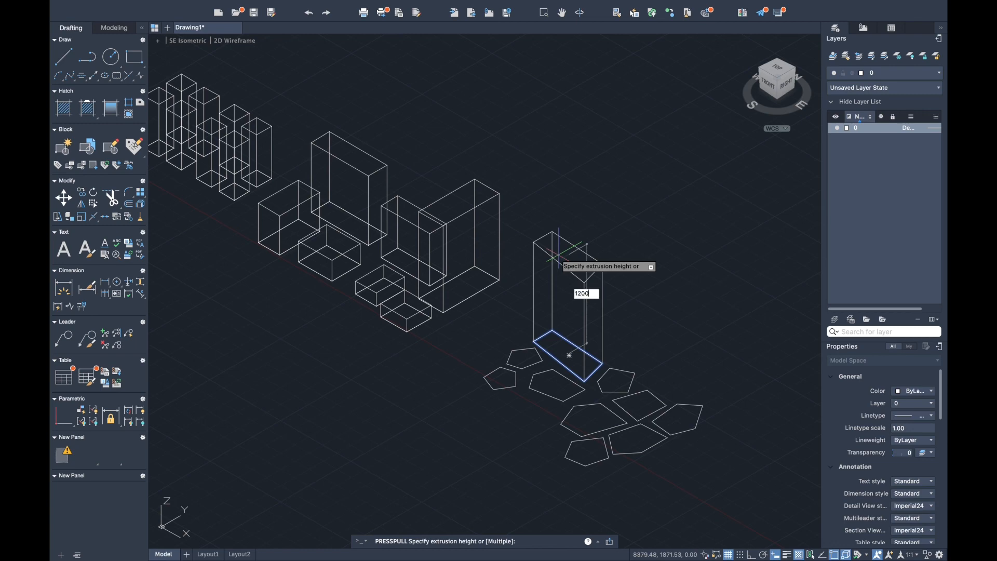
{"action": "type", "text": "1200"}
{"action": "key", "text": "Return"}
- Extrude the four pentagons around the tall block's base upward to differing heights with Presspull
{"action": "left_click", "coordinate": [525, 359]}
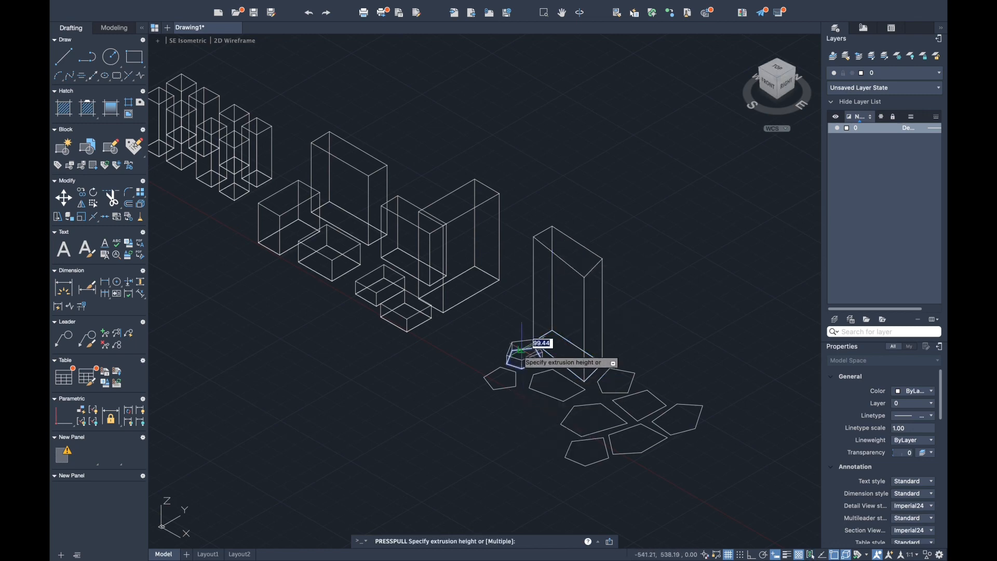
{"action": "left_click", "coordinate": [524, 319]}
{"action": "left_click", "coordinate": [508, 376]}
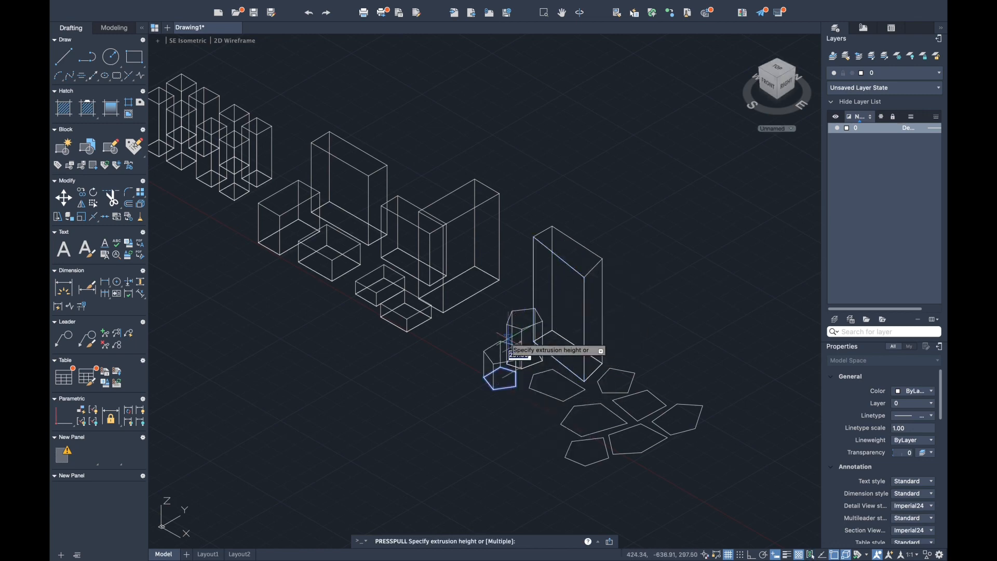
{"action": "left_click", "coordinate": [504, 346]}
{"action": "left_click", "coordinate": [555, 385]}
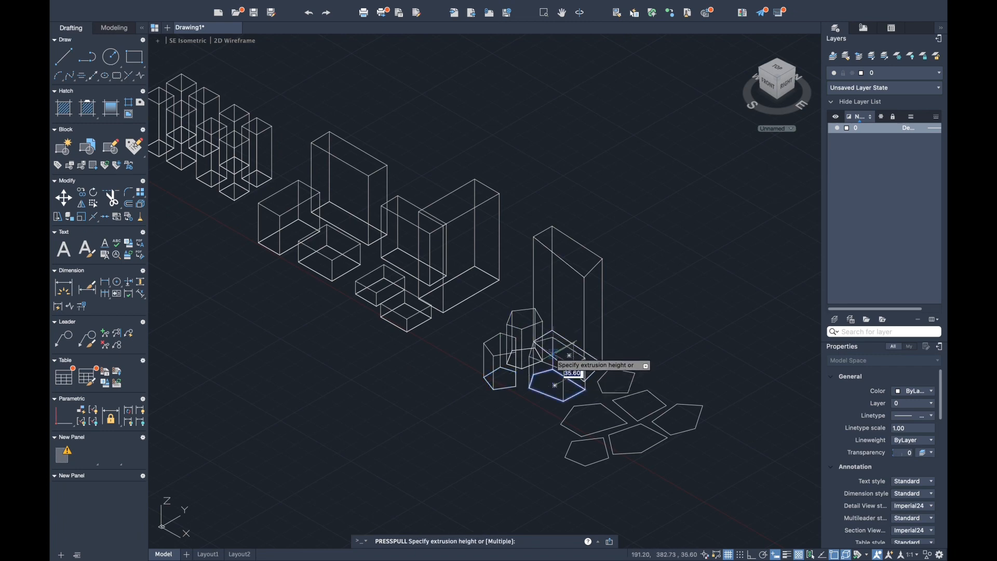
{"action": "left_click", "coordinate": [690, 362]}
{"action": "left_click", "coordinate": [619, 383]}
{"action": "left_click", "coordinate": [696, 359]}
- Extrude the remaining four-sided shape and the irregular polygons at the front of the group into low blocks with Presspull
{"action": "left_click", "coordinate": [631, 415]}
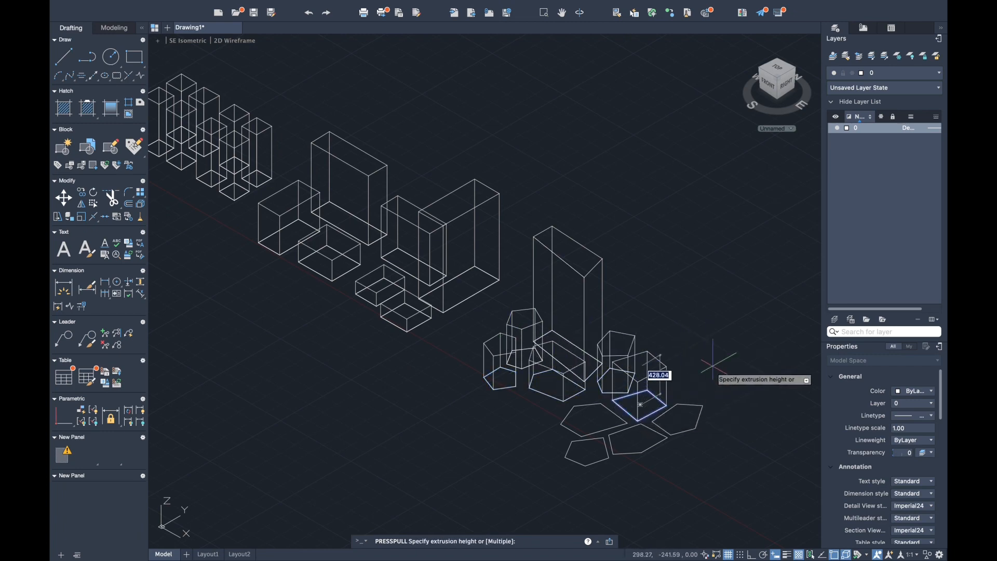
{"action": "left_click", "coordinate": [712, 356]}
{"action": "left_click", "coordinate": [678, 423]}
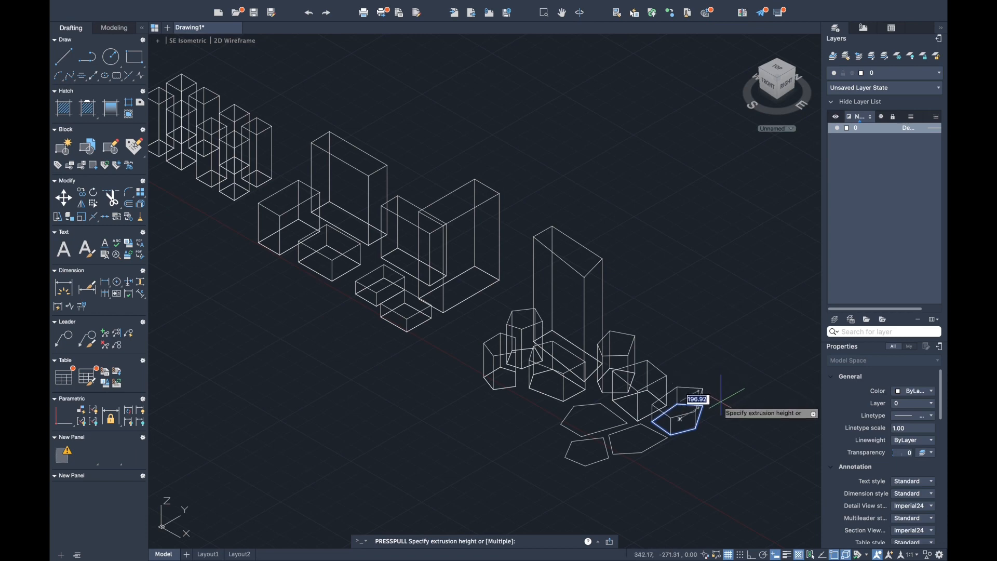
{"action": "left_click", "coordinate": [628, 411]}
{"action": "left_click", "coordinate": [637, 444]}
{"action": "left_click", "coordinate": [640, 424]}
{"action": "left_click", "coordinate": [588, 451]}
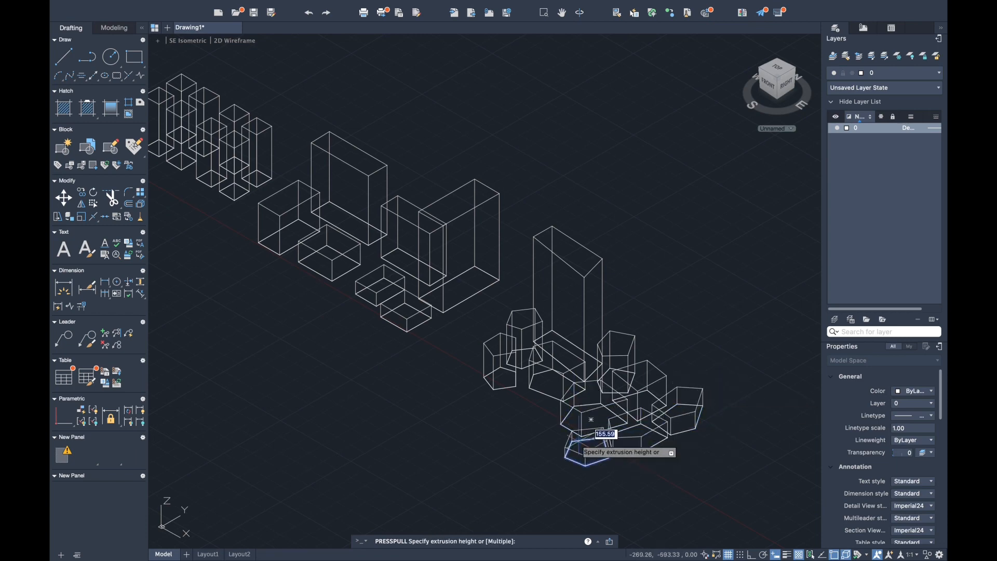
- Push the top face of the polygon group's tall block down with Presspull to roughly half its height
{"action": "left_click", "coordinate": [581, 268]}
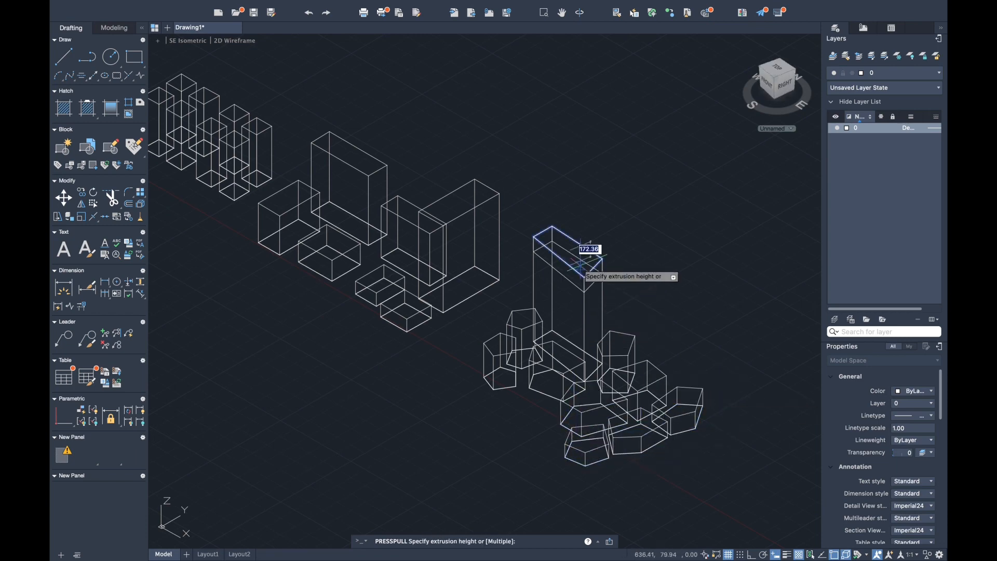
{"action": "left_click", "coordinate": [583, 319]}
{"action": "left_click", "coordinate": [583, 307]}
{"action": "left_click", "coordinate": [591, 298]}
{"action": "key", "text": "Escape"}
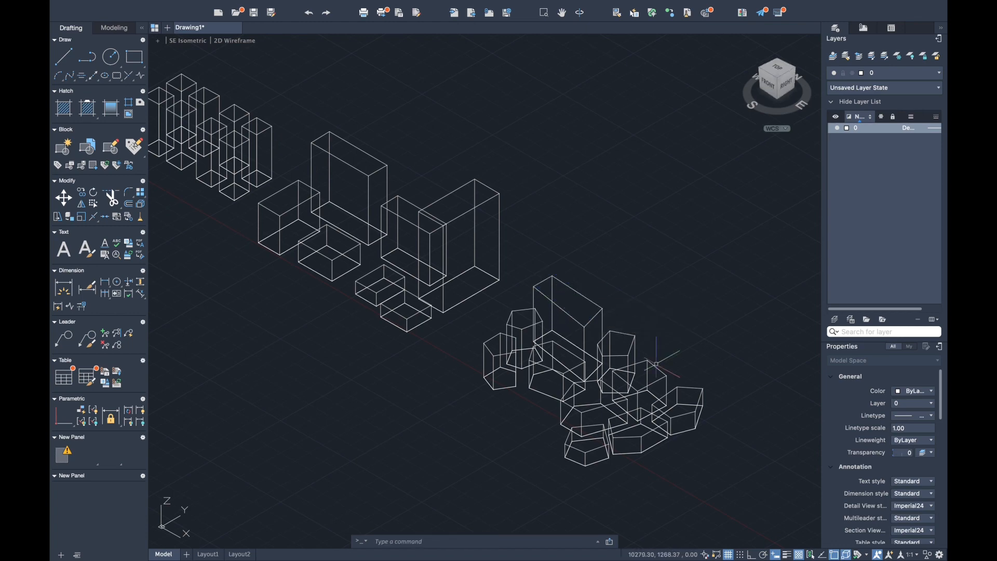
- Zoom to the drawing extents and display the masses in the Shades of Gray visual style
{"action": "type", "text": "z"}
{"action": "key", "text": "Return"}
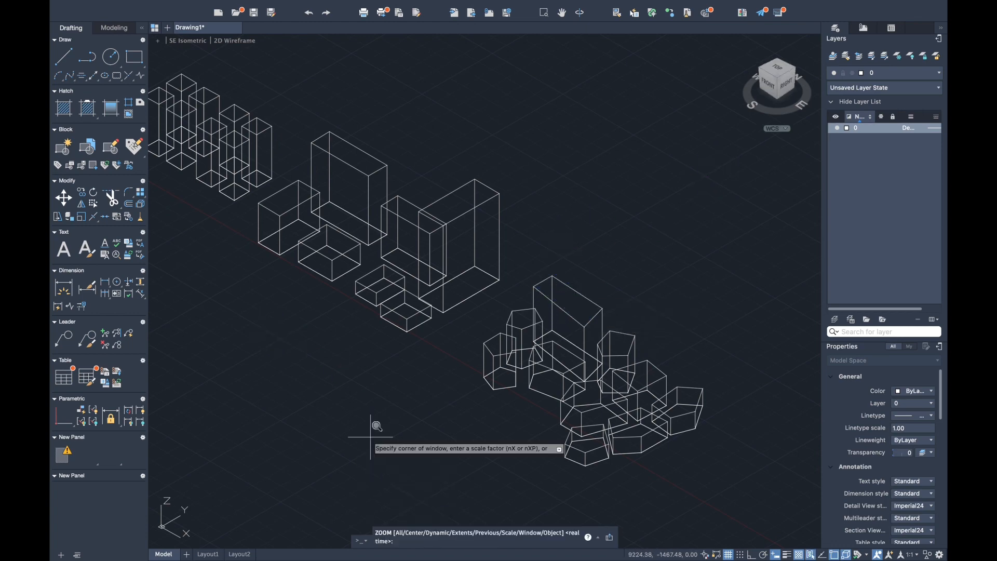
{"action": "type", "text": "e"}
{"action": "key", "text": "Return"}
{"action": "left_click", "coordinate": [259, 43]}
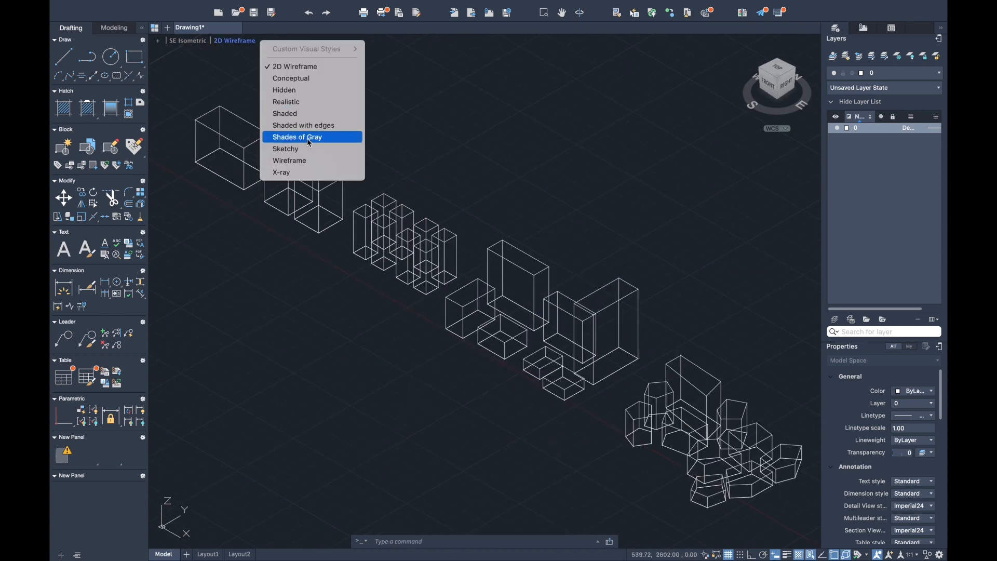
{"action": "left_click", "coordinate": [307, 135]}
- Try the Shaded visual style on the masses and settle on Shaded with edges
{"action": "left_click", "coordinate": [209, 40]}
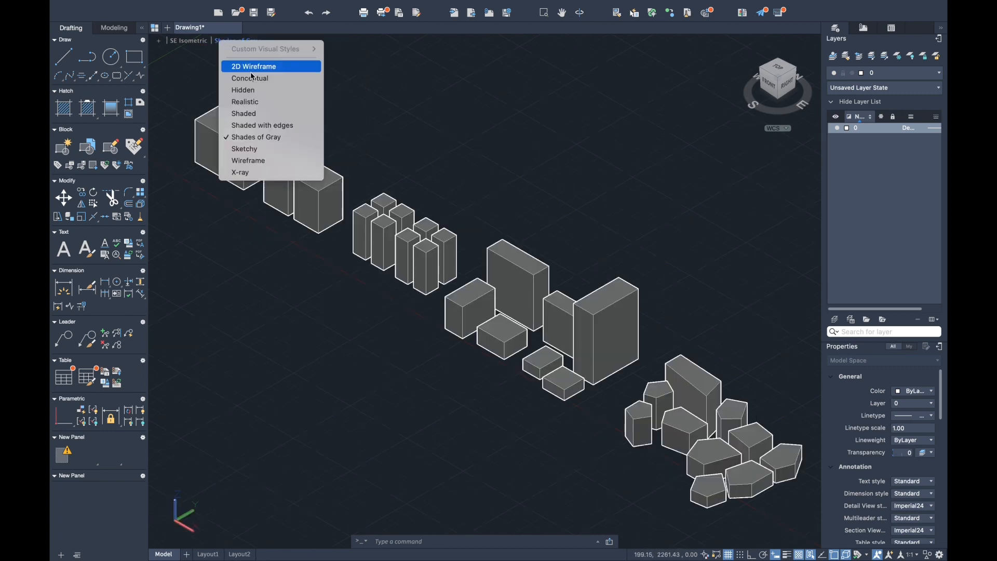
{"action": "left_click", "coordinate": [236, 126]}
{"action": "left_click", "coordinate": [243, 43]}
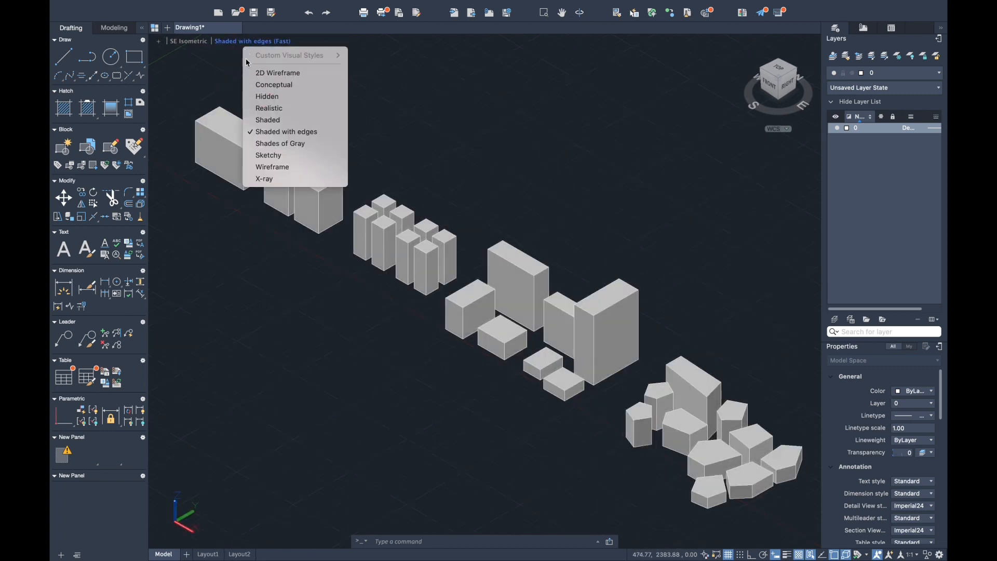
{"action": "left_click", "coordinate": [254, 119]}
{"action": "left_click", "coordinate": [243, 42]}
{"action": "left_click", "coordinate": [235, 41]}
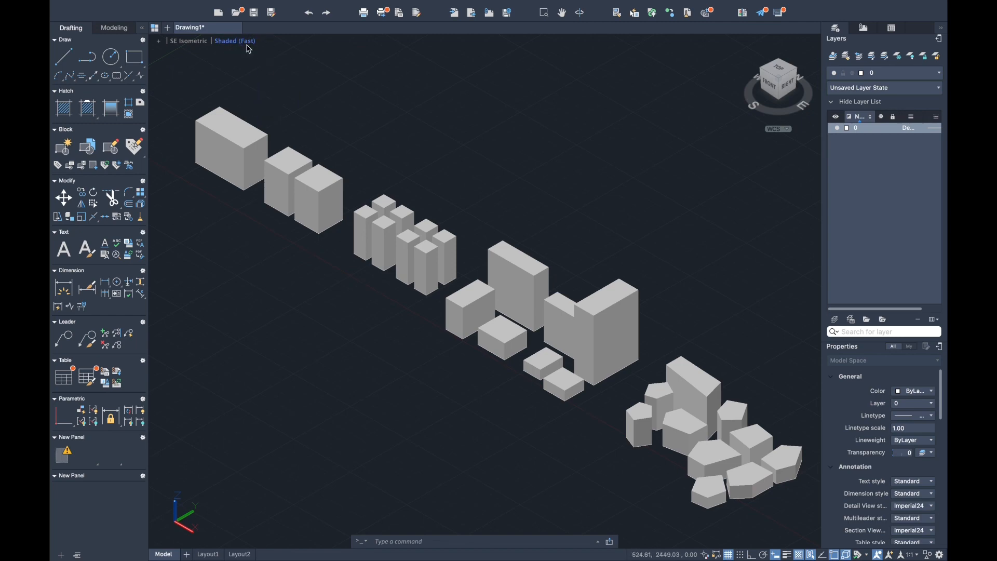
{"action": "left_click", "coordinate": [240, 42]}
{"action": "left_click", "coordinate": [291, 125]}
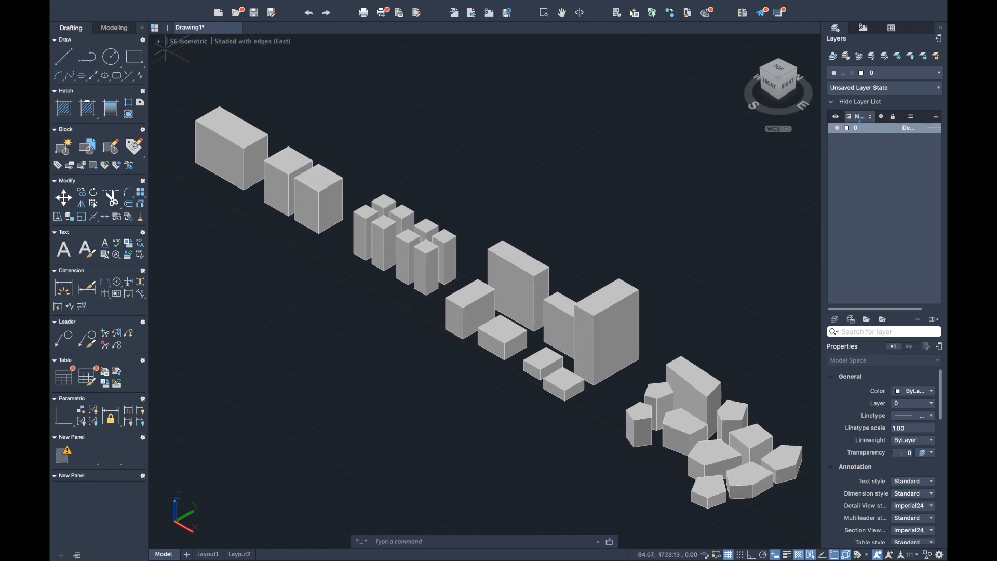
{"action": "left_click", "coordinate": [148, 6]}
{"action": "left_click", "coordinate": [200, 128]}
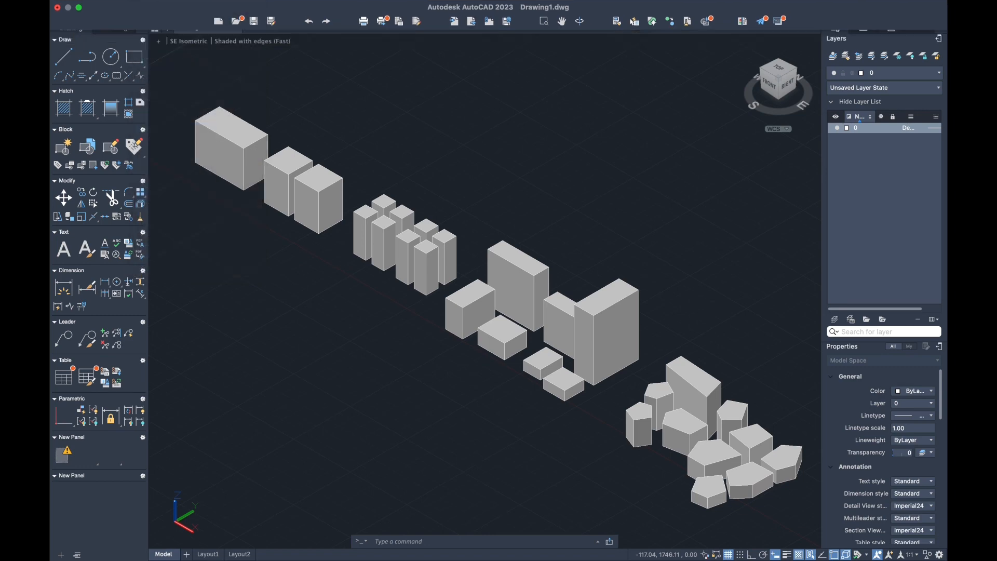
{"action": "left_click", "coordinate": [606, 232]}
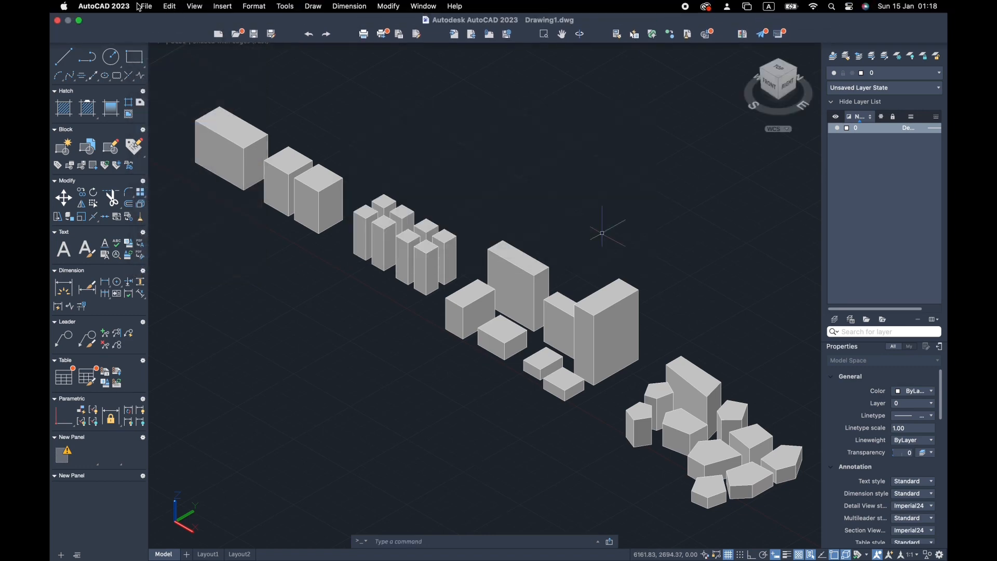
- Plot the shaded model view with the DWG To PDF.pc3 printer and save it as Drawing1-Model in PDF format
{"action": "left_click", "coordinate": [145, 7]}
{"action": "left_click", "coordinate": [188, 164]}
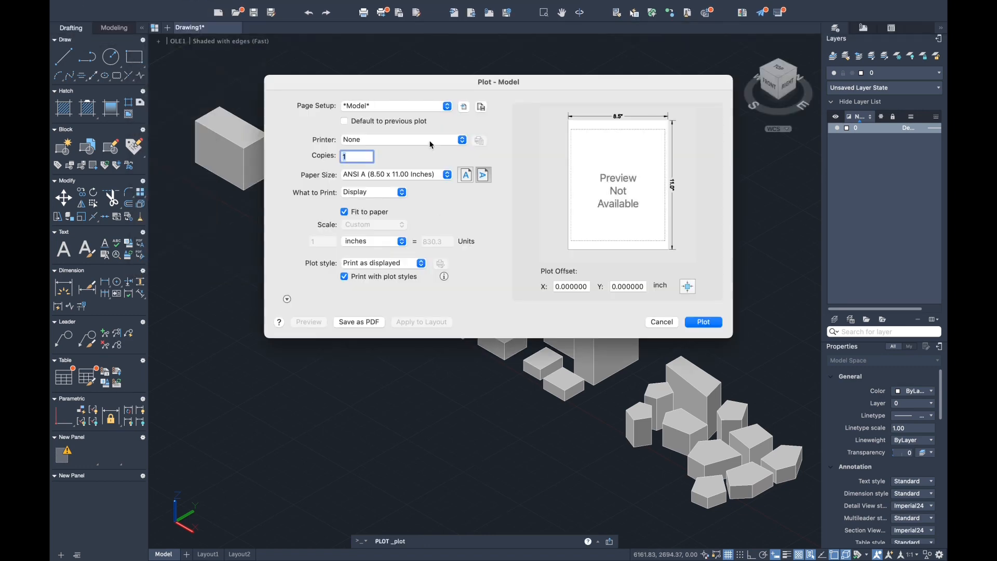
{"action": "left_click", "coordinate": [402, 139]}
{"action": "left_click", "coordinate": [384, 158]}
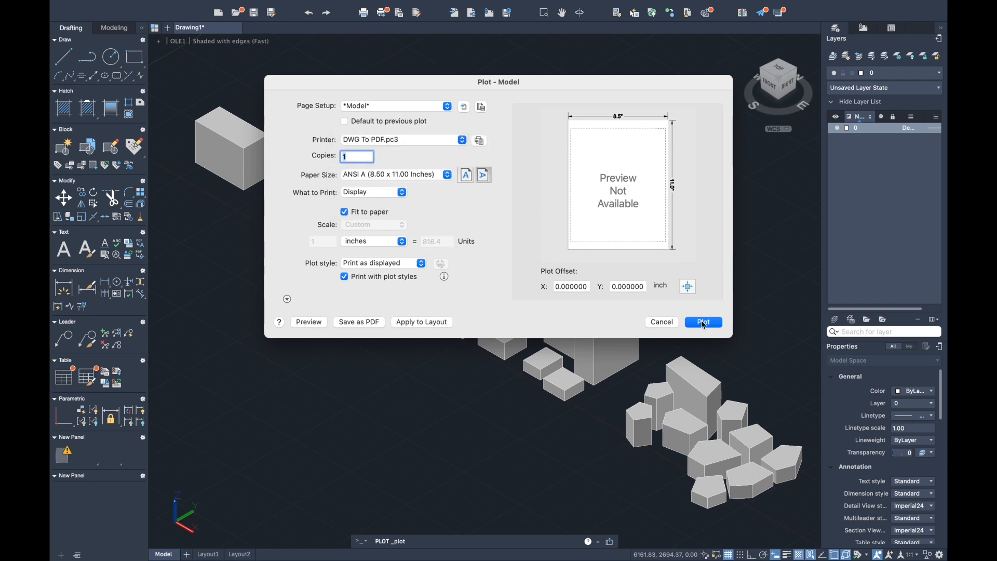
{"action": "key", "text": "Return"}
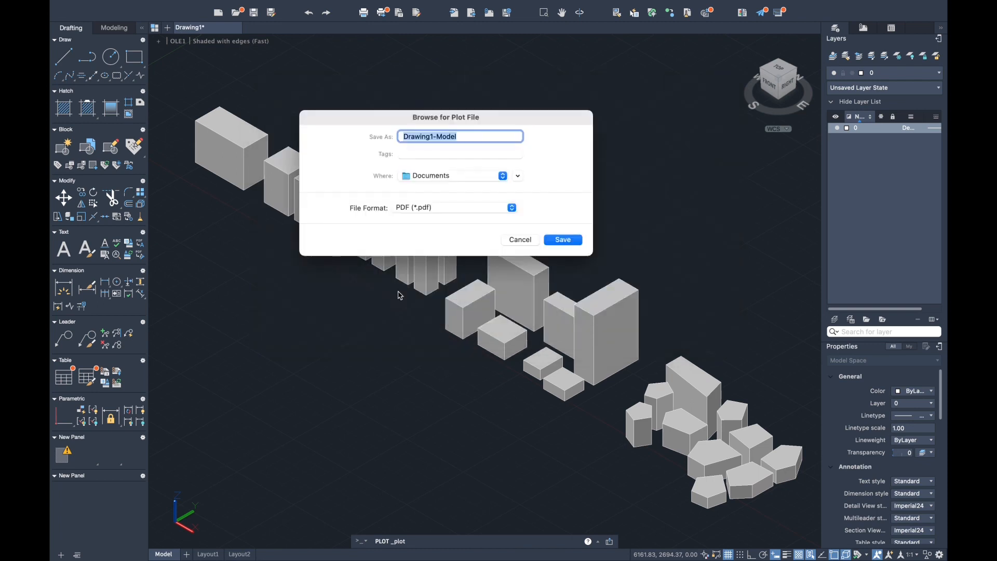
{"action": "left_click", "coordinate": [560, 240]}
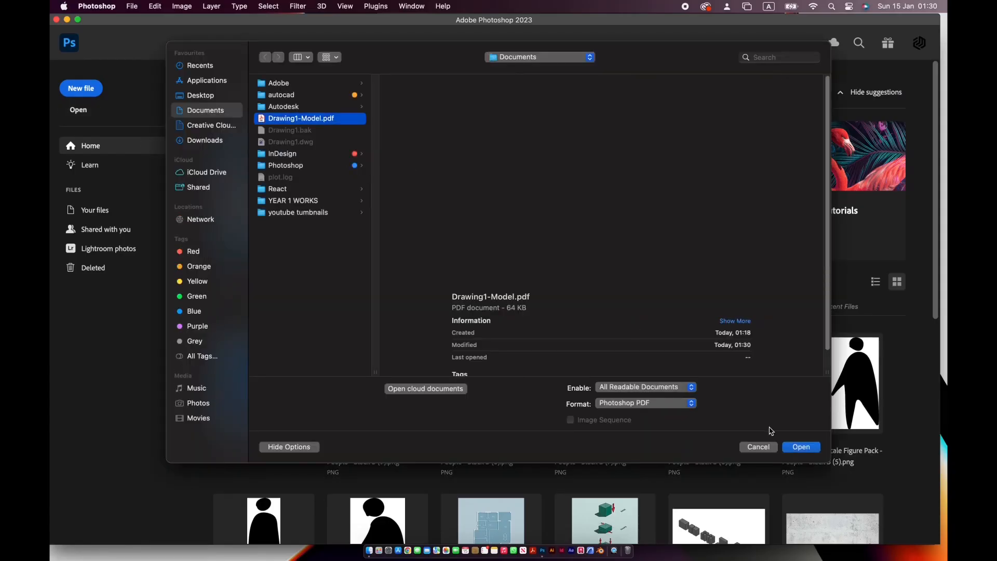
- Switch to Photoshop, import Drawing1-Model.pdf at 300 pixels/inch in RGB Color, and add an empty layer beneath the drawing
{"action": "left_click", "coordinate": [779, 441]}
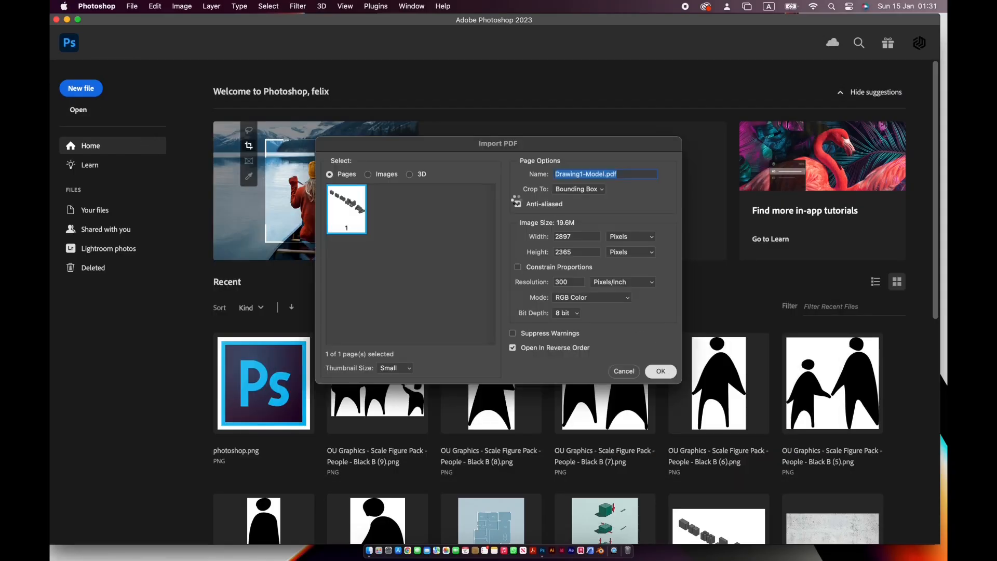
{"action": "key", "text": "Return"}
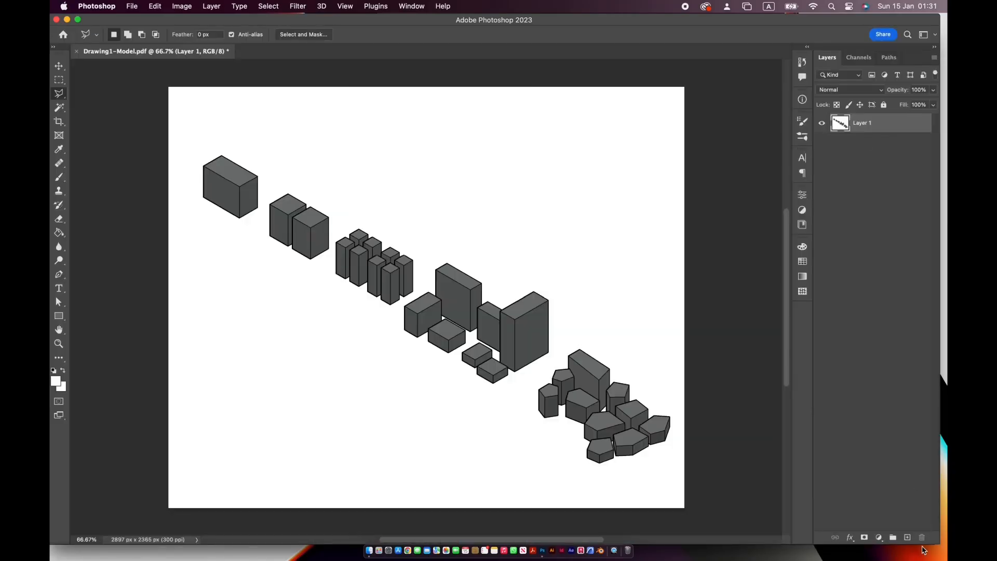
{"action": "left_click", "coordinate": [907, 537]}
{"action": "left_click_drag", "start_coordinate": [895, 146], "coordinate": [895, 148]}
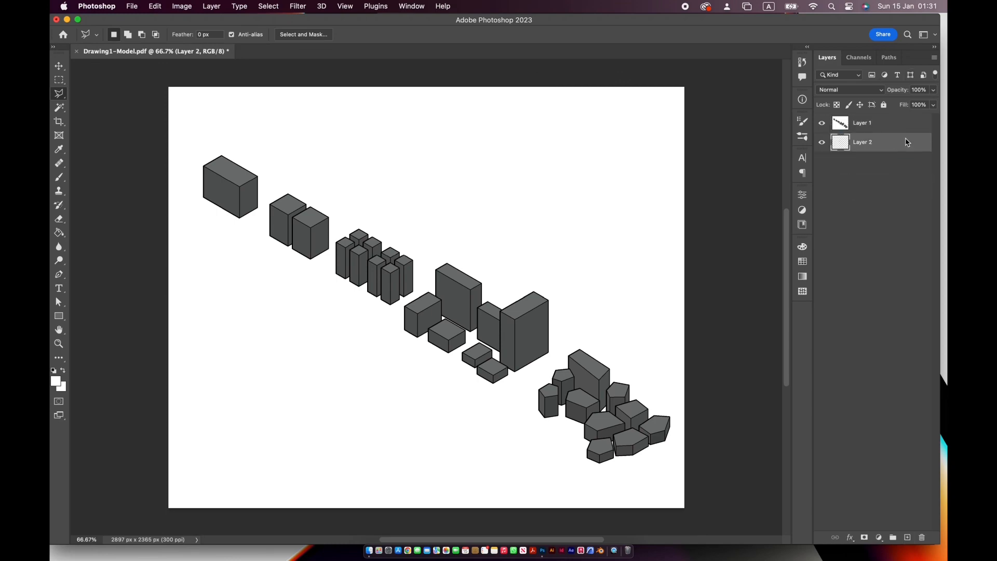
- Clear the white area around the masses with the Magic Wand, and rename the empty layer background and the drawing layer base
{"action": "left_click", "coordinate": [59, 108]}
{"action": "double_click", "coordinate": [864, 142]}
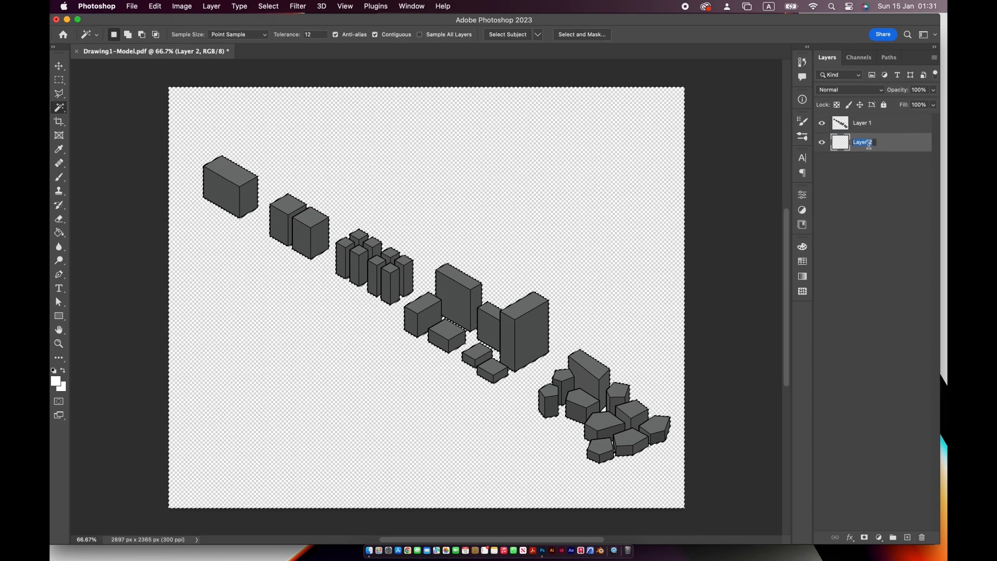
{"action": "type", "text": "background"}
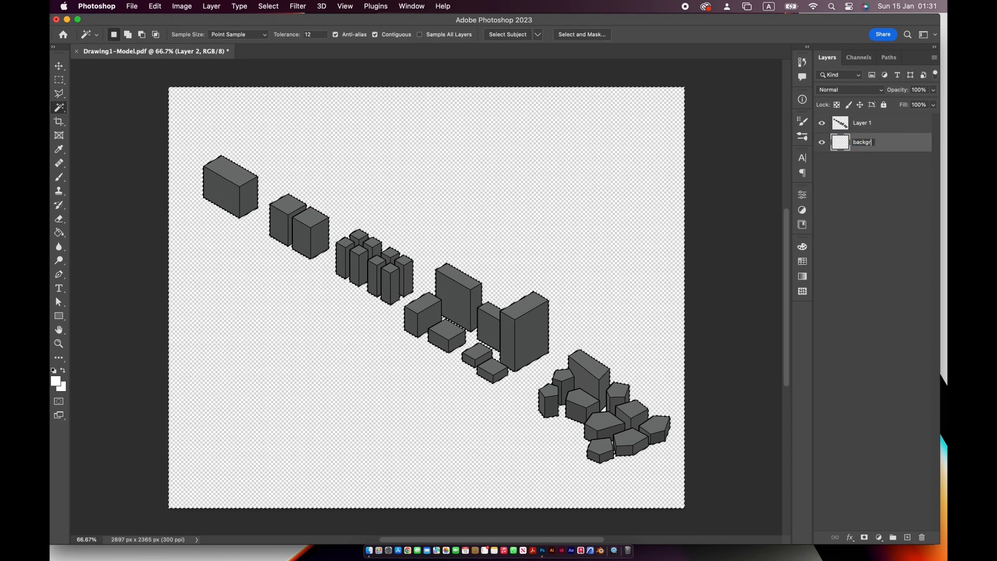
{"action": "key", "text": "Return"}
{"action": "double_click", "coordinate": [862, 123]}
{"action": "type", "text": "base"}
{"action": "key", "text": "Return"}
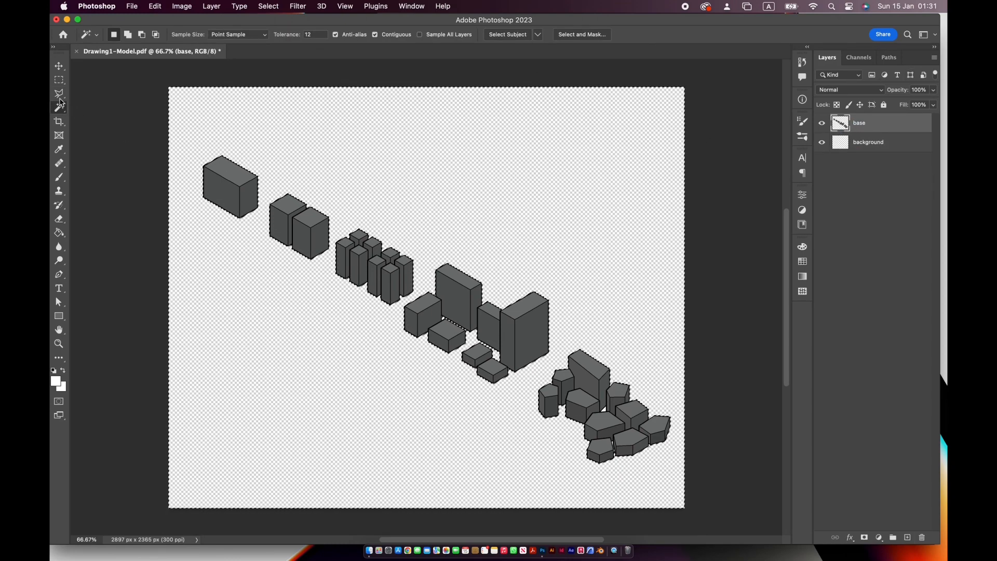
- Outline the single block and the two-block group with the Polygonal Lasso and place each on its own new layer
{"action": "key", "text": "l"}
{"action": "key", "text": "super+d"}
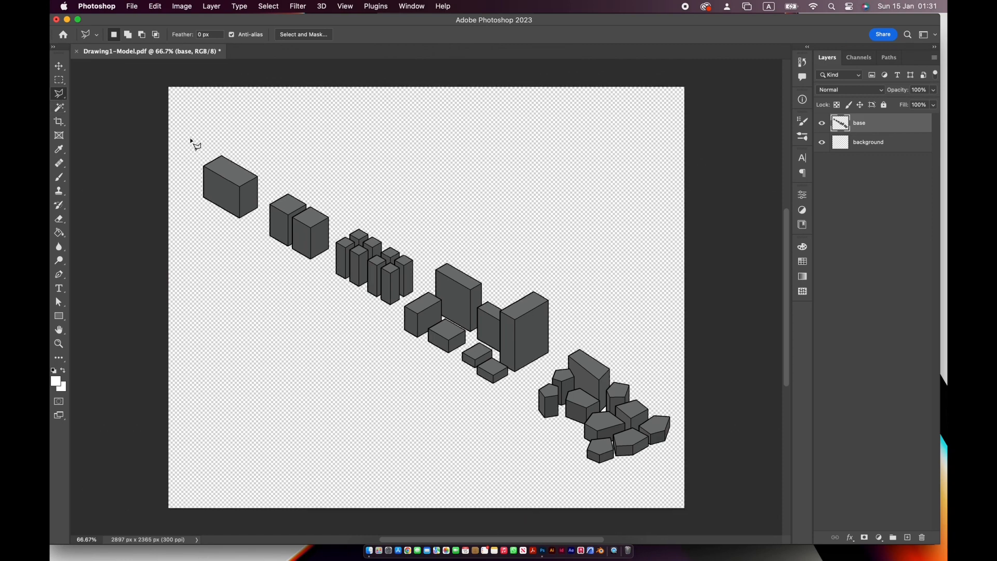
{"action": "left_click", "coordinate": [192, 133]}
{"action": "key", "text": "super+j"}
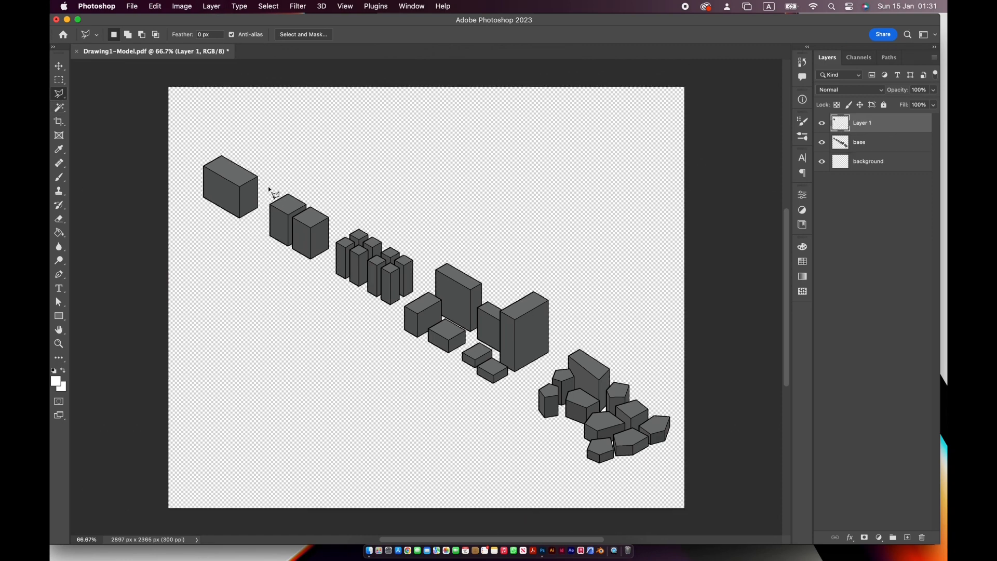
{"action": "left_click", "coordinate": [881, 144]}
{"action": "left_click", "coordinate": [275, 170]}
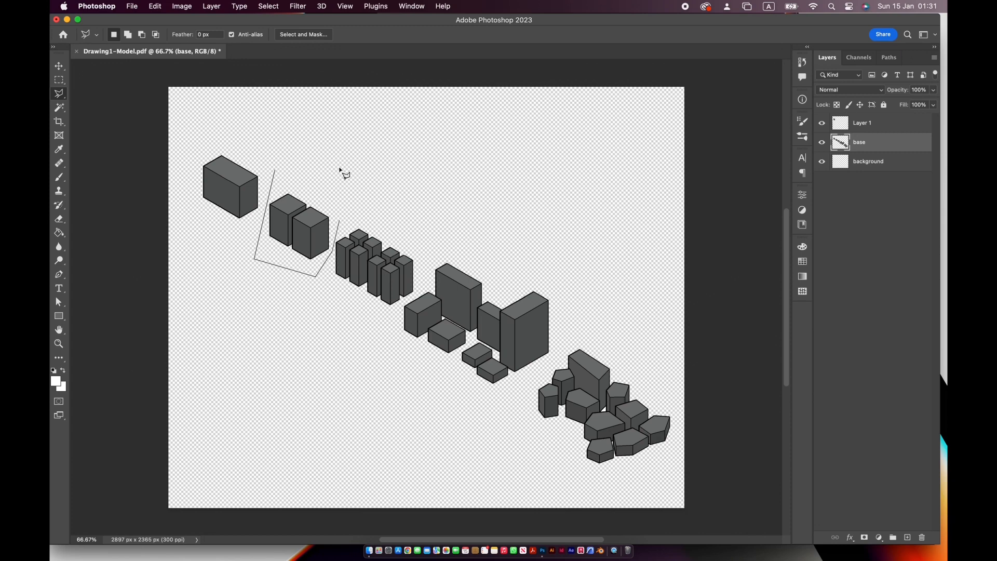
{"action": "left_click", "coordinate": [276, 170]}
{"action": "key", "text": "super+j"}
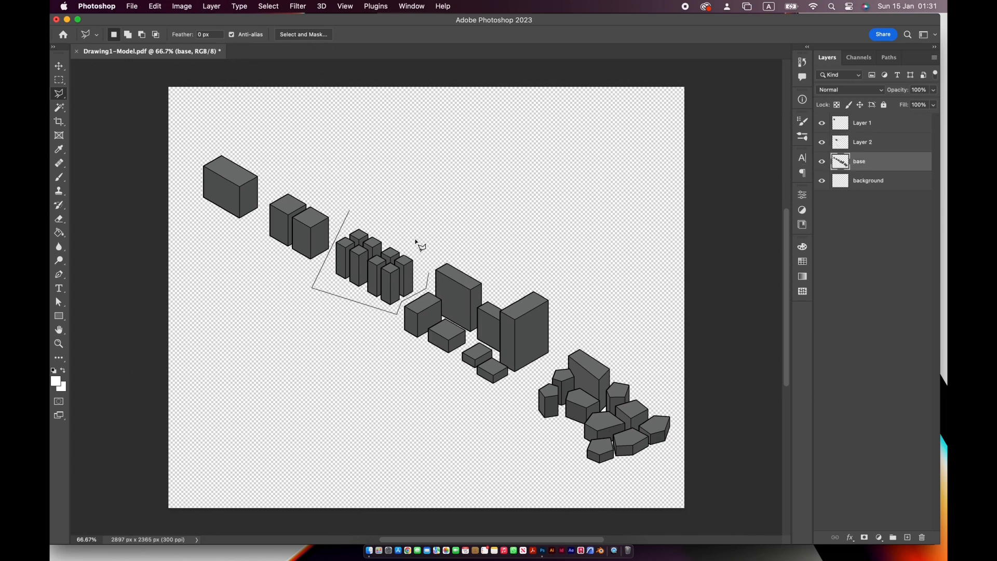
- Lasso the eight-tower group and the group of mixed-height blocks and place each on its own new layer
{"action": "left_click", "coordinate": [351, 212]}
{"action": "key", "text": "super+j"}
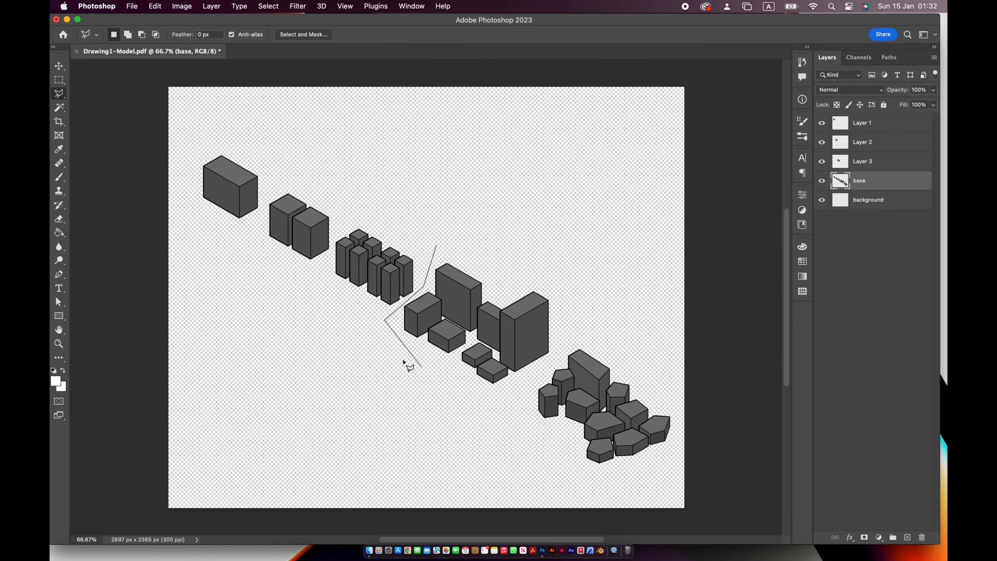
{"action": "left_click", "coordinate": [441, 253]}
{"action": "key", "text": "super+j"}
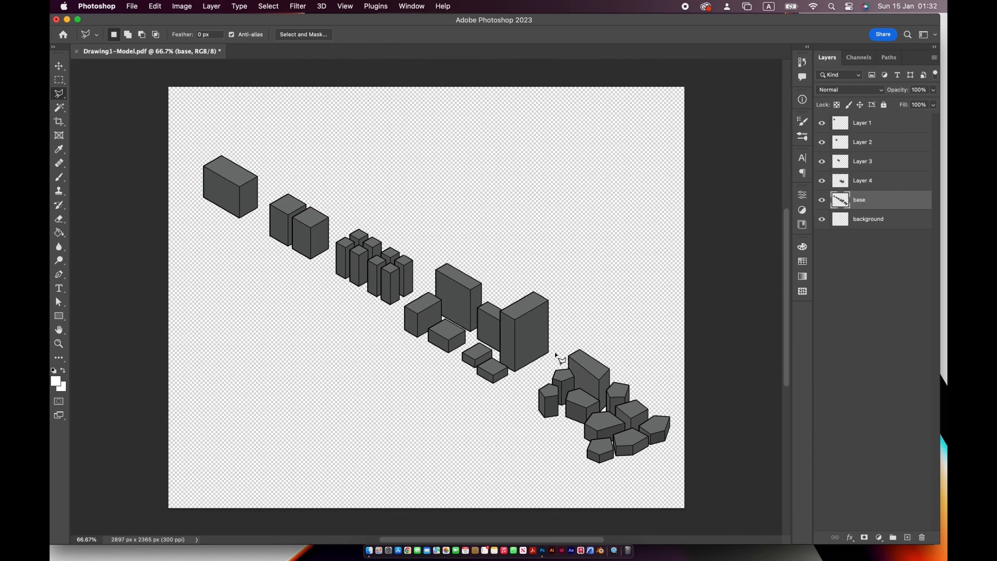
- Lasso the irregular polygon group and place it on its own new layer
{"action": "left_click", "coordinate": [648, 478]}
{"action": "left_click", "coordinate": [678, 434]}
{"action": "left_click", "coordinate": [645, 350]}
{"action": "left_click", "coordinate": [565, 333]}
{"action": "key", "text": "super+j"}
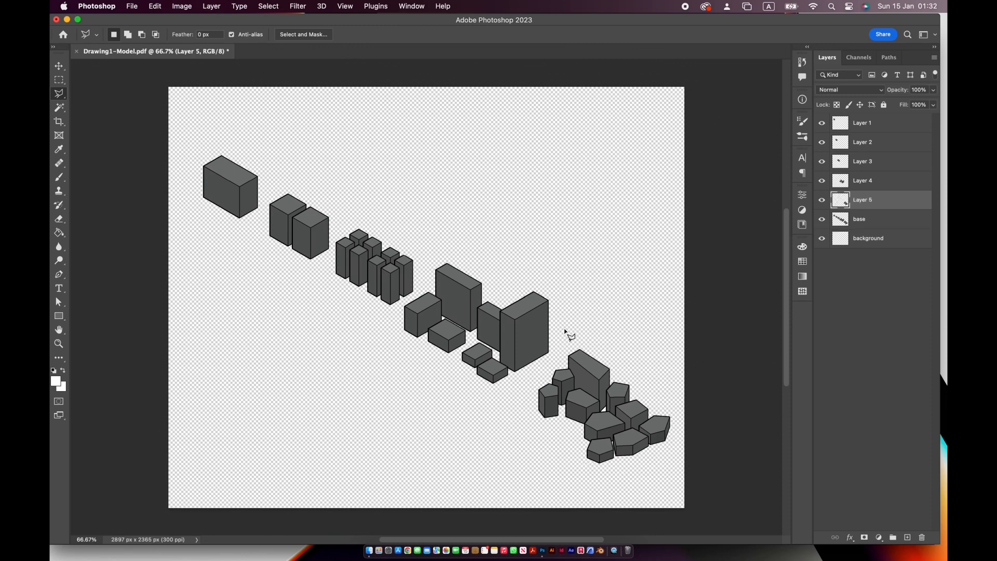
- Delete the base layer
{"action": "left_click", "coordinate": [879, 222]}
{"action": "left_click", "coordinate": [922, 538]}
{"action": "key", "text": "Return"}
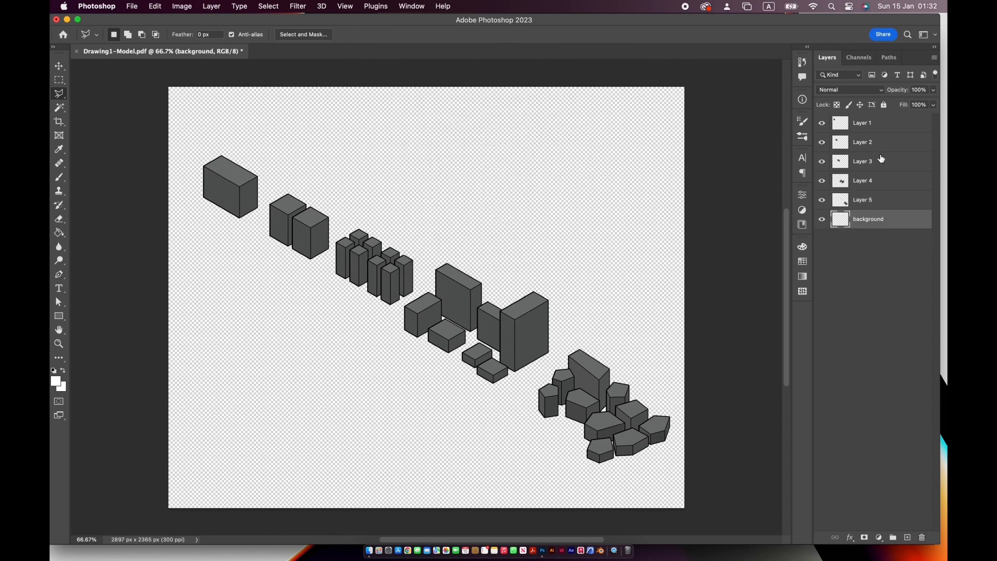
- Rename the five mass group layers 1, 2, 3, 4 and 5 in order
{"action": "double_click", "coordinate": [862, 123]}
{"action": "type", "text": "1"}
{"action": "key", "text": "Tab"}
{"action": "type", "text": "2"}
{"action": "key", "text": "Tab"}
{"action": "type", "text": "3"}
{"action": "key", "text": "Tab"}
{"action": "type", "text": "4"}
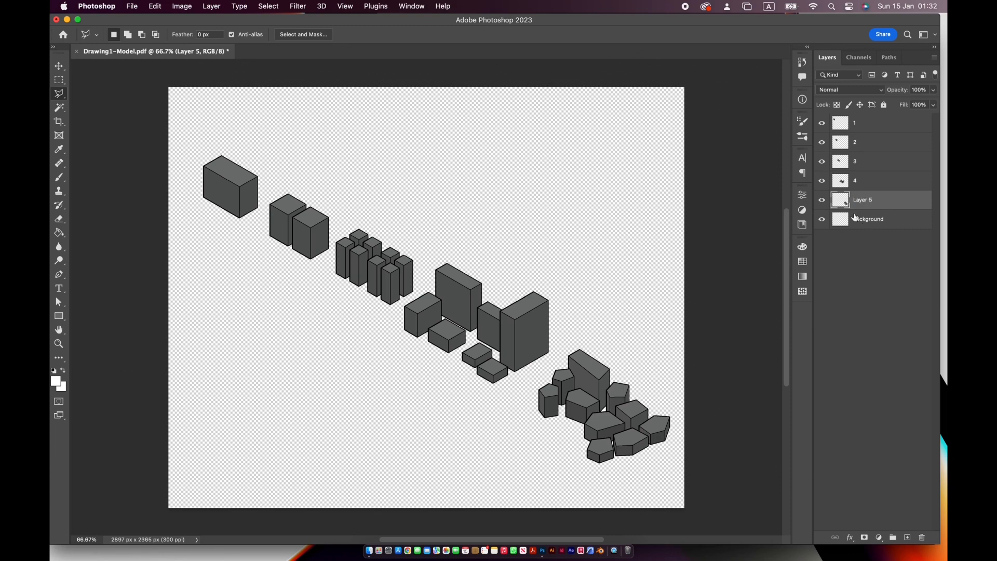
{"action": "left_click", "coordinate": [822, 201]}
{"action": "left_click", "coordinate": [822, 201]}
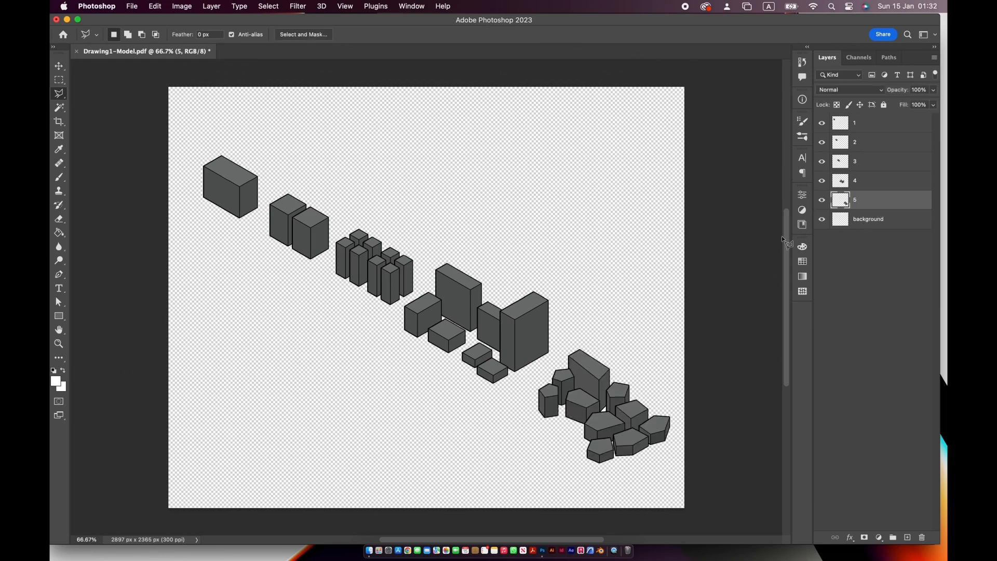
- Try stacking the first four mass groups in a vertical column down the middle of the canvas
{"action": "left_click", "coordinate": [60, 67]}
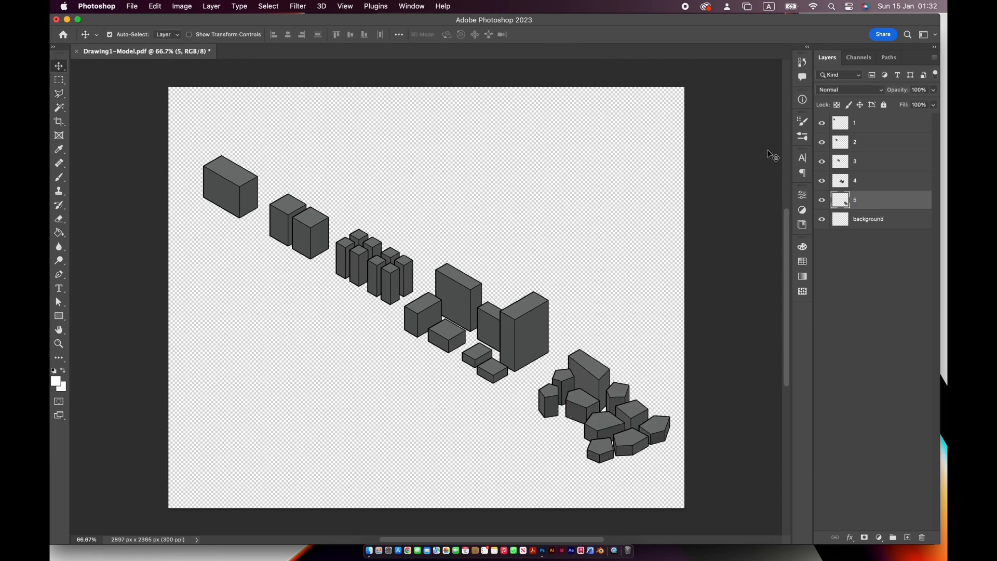
{"action": "left_click_drag", "start_coordinate": [214, 183], "coordinate": [412, 123]}
{"action": "left_click_drag", "start_coordinate": [291, 214], "coordinate": [416, 187]}
{"action": "left_click_drag", "start_coordinate": [377, 295], "coordinate": [437, 297]}
{"action": "left_click_drag", "start_coordinate": [501, 319], "coordinate": [451, 387]}
- Create a guide layout with 2 columns and 3 rows on the canvas
{"action": "left_click", "coordinate": [346, 6]}
{"action": "mouse_move", "coordinate": [348, 277]}
{"action": "left_click", "coordinate": [527, 344]}
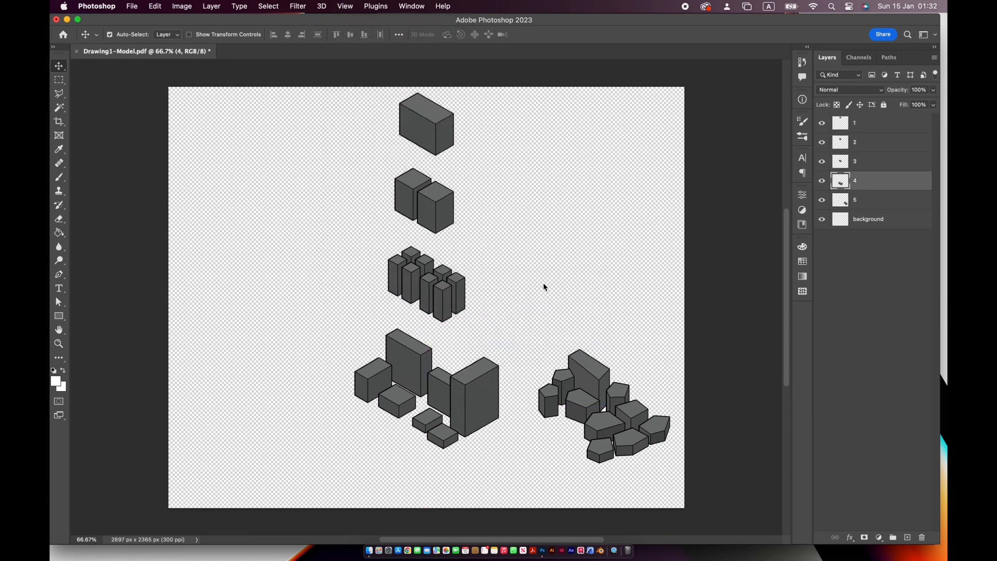
{"action": "double_click", "coordinate": [766, 226]}
{"action": "type", "text": "2"}
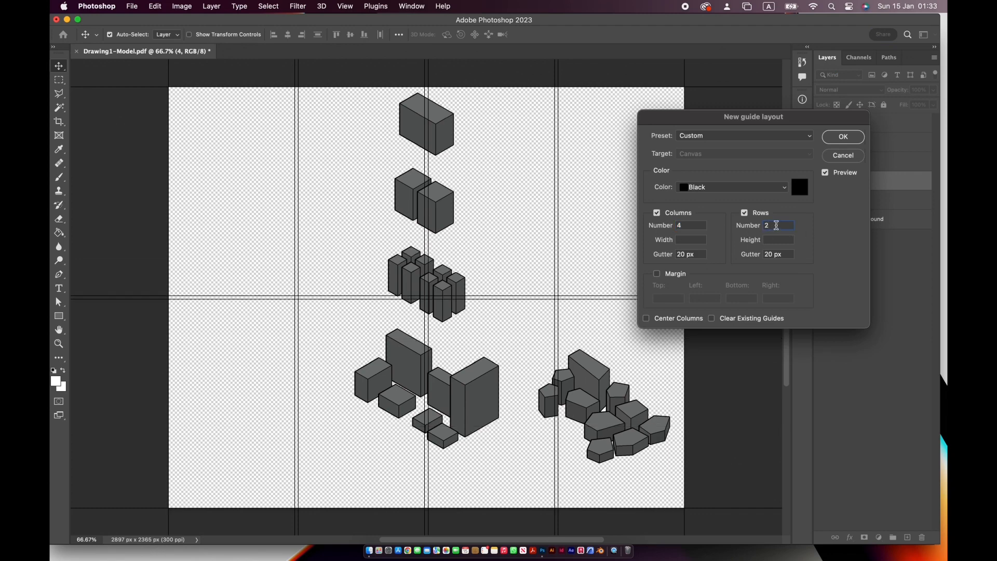
{"action": "type", "text": "3"}
{"action": "double_click", "coordinate": [691, 225]}
{"action": "type", "text": "2"}
{"action": "key", "text": "Return"}
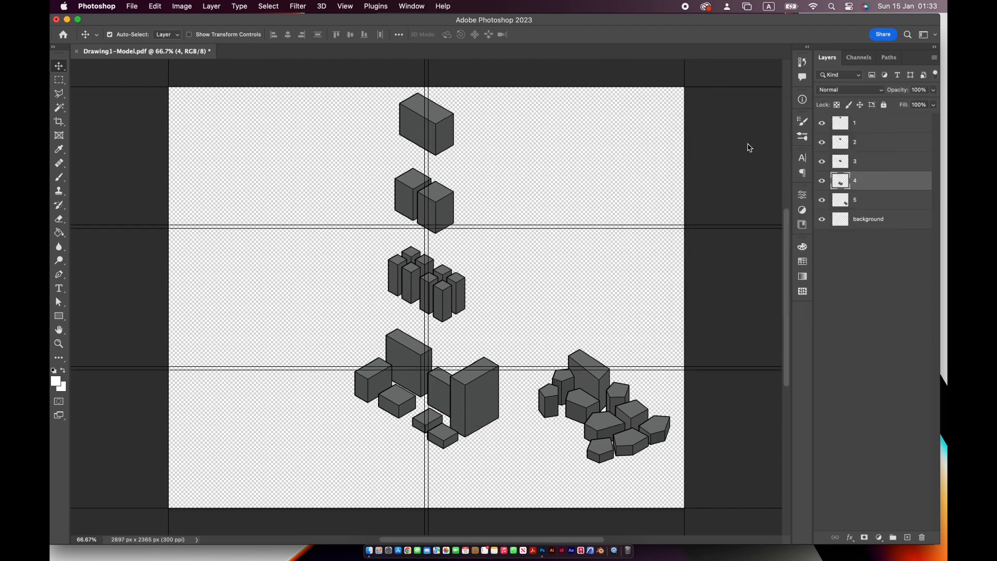
- Arrange groups 1 to 4 in pairs in the upper two guide rows and centre the polygon group in the lowest row
{"action": "left_click_drag", "start_coordinate": [427, 137], "coordinate": [299, 168]}
{"action": "left_click_drag", "start_coordinate": [421, 197], "coordinate": [524, 157]}
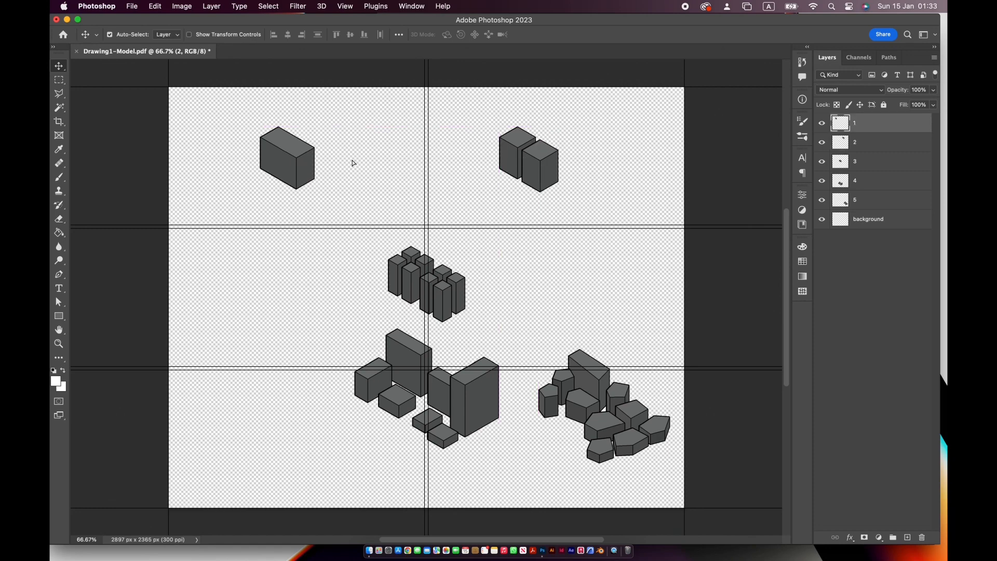
{"action": "left_click_drag", "start_coordinate": [299, 162], "coordinate": [360, 161]}
{"action": "left_click_drag", "start_coordinate": [435, 292], "coordinate": [350, 305]}
{"action": "left_click_drag", "start_coordinate": [456, 427], "coordinate": [567, 348]}
{"action": "left_click_drag", "start_coordinate": [592, 423], "coordinate": [418, 448]}
{"action": "left_click_drag", "start_coordinate": [528, 348], "coordinate": [528, 334]}
{"action": "left_click_drag", "start_coordinate": [364, 322], "coordinate": [369, 327]}
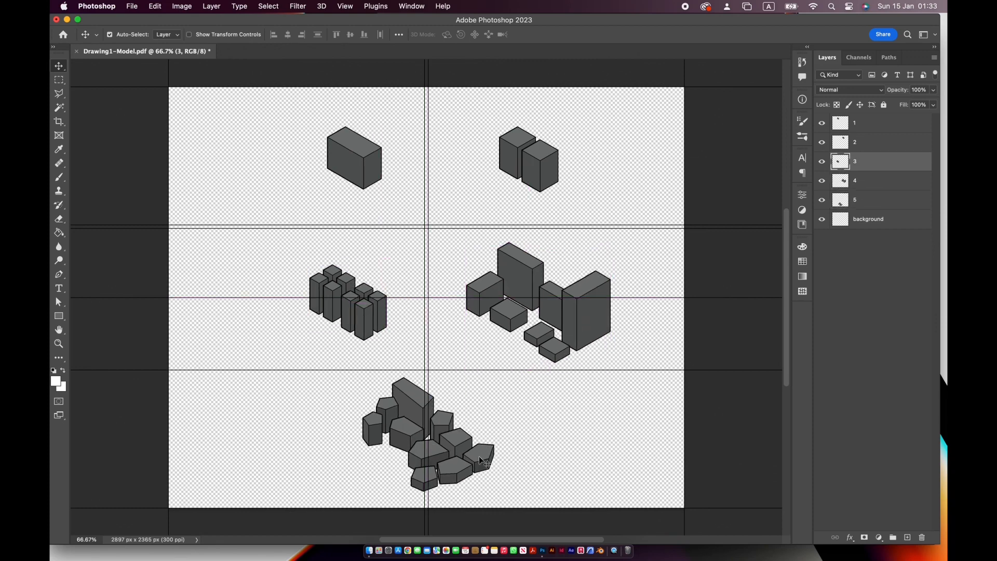
{"action": "left_click_drag", "start_coordinate": [479, 456], "coordinate": [499, 458]}
- Shift all five mass groups slightly upward, moving the eight-tower group a little inward to line up under the single block
{"action": "left_click", "coordinate": [857, 123]}
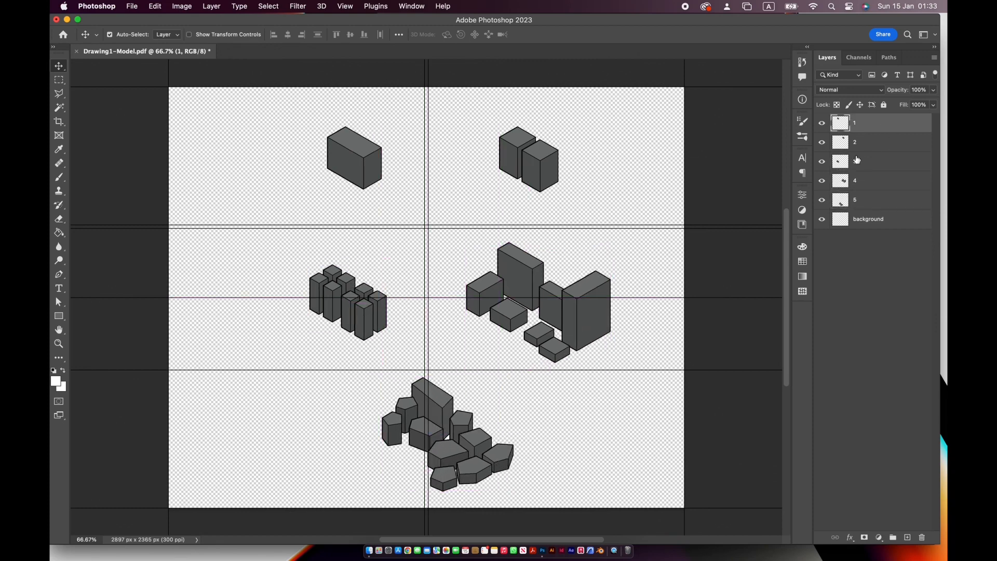
{"action": "left_click_drag", "start_coordinate": [371, 158], "coordinate": [371, 142]}
{"action": "left_click_drag", "start_coordinate": [556, 175], "coordinate": [556, 160]}
{"action": "left_click_drag", "start_coordinate": [378, 325], "coordinate": [384, 302]}
{"action": "left_click", "coordinate": [539, 304]}
{"action": "left_click_drag", "start_coordinate": [539, 304], "coordinate": [539, 278]}
{"action": "left_click_drag", "start_coordinate": [478, 442], "coordinate": [478, 435]}
- Clear the guides from the canvas
{"action": "left_click", "coordinate": [344, 6]}
{"action": "mouse_move", "coordinate": [416, 279]}
{"action": "left_click", "coordinate": [501, 297]}
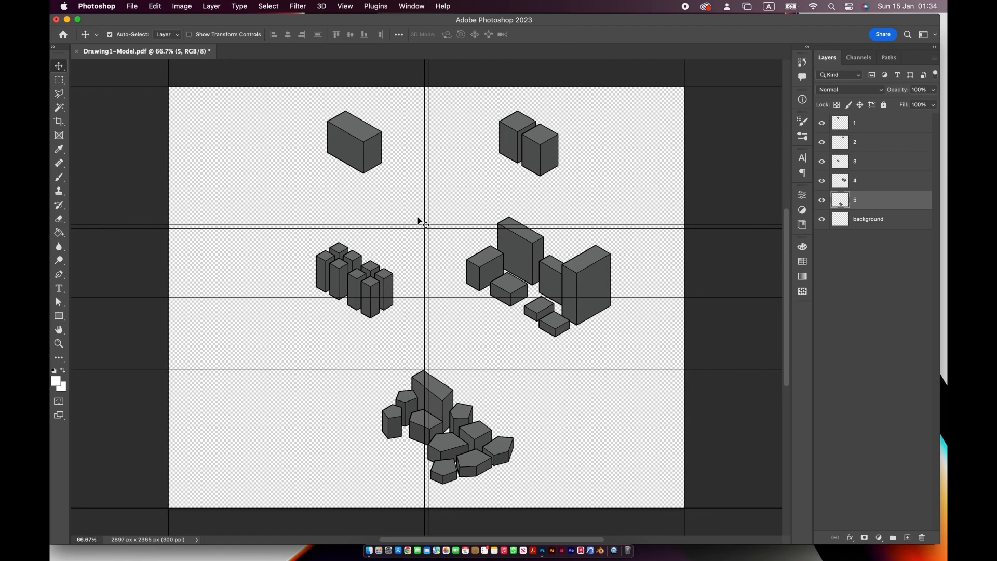
{"action": "left_click", "coordinate": [344, 7]}
{"action": "left_click", "coordinate": [545, 297]}
- Crop the canvas to a portrait 5 : 7 ratio around the five groups and lock all the layers
{"action": "left_click", "coordinate": [59, 121]}
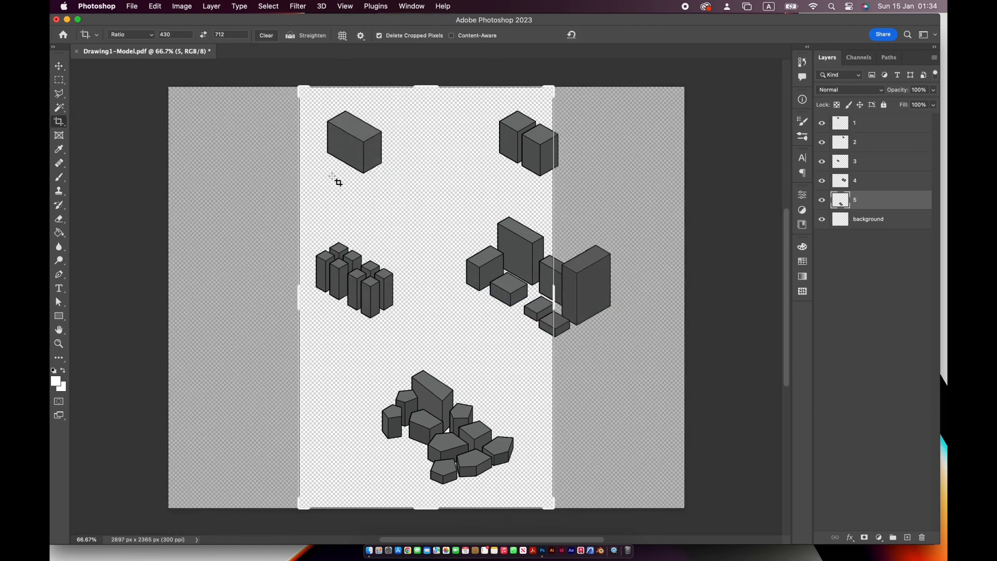
{"action": "left_click_drag", "start_coordinate": [554, 311], "coordinate": [589, 300]}
{"action": "left_click", "coordinate": [131, 34]}
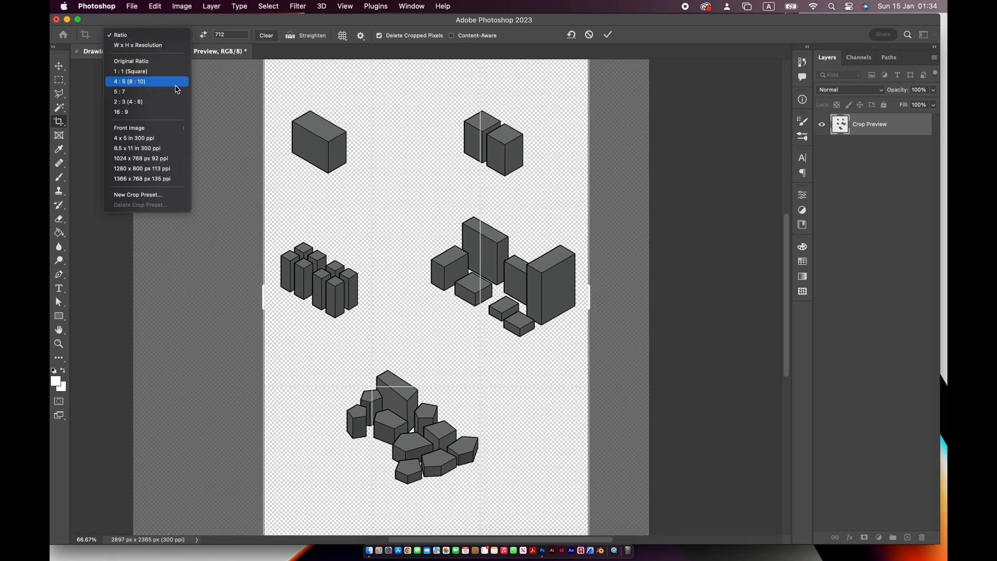
{"action": "left_click", "coordinate": [171, 95]}
{"action": "key", "text": "super+minus"}
{"action": "left_click_drag", "start_coordinate": [452, 243], "coordinate": [461, 244]}
{"action": "key", "text": "Return"}
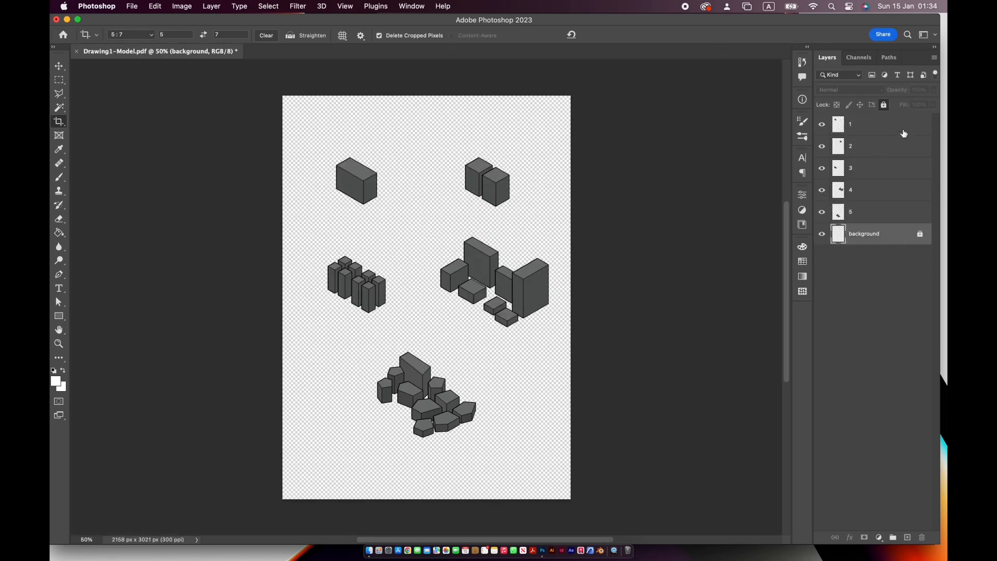
{"action": "left_click", "coordinate": [885, 106]}
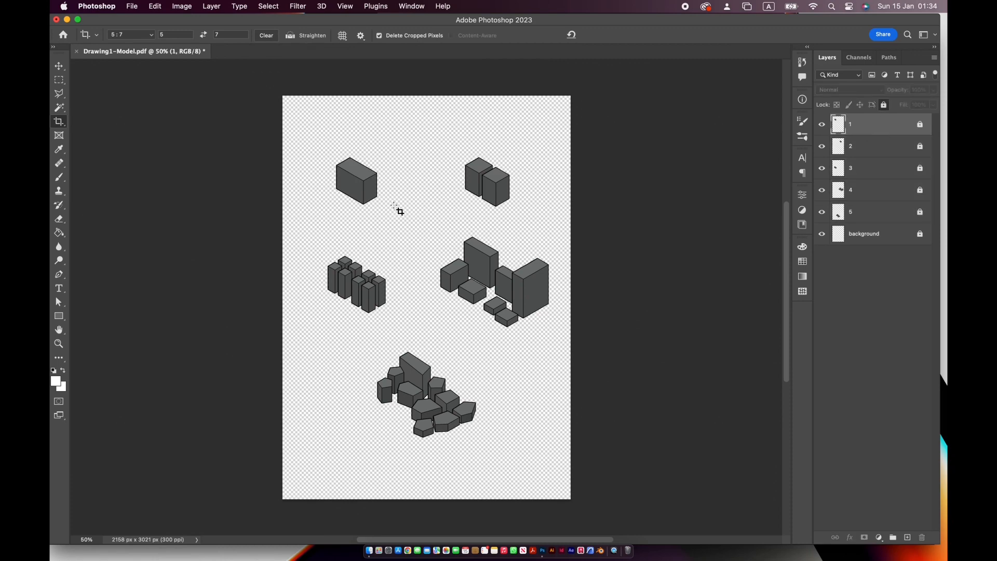
- Try drawing a 3 px Pen line along the single block's rear top edge and another from that edge's midpoint
{"action": "key", "text": "super+plus"}
{"action": "key", "text": "super+plus"}
{"action": "scroll", "coordinate": [433, 279], "scroll_direction": "up", "scroll_amount": 5}
{"action": "scroll", "coordinate": [433, 280], "scroll_direction": "left", "scroll_amount": 3}
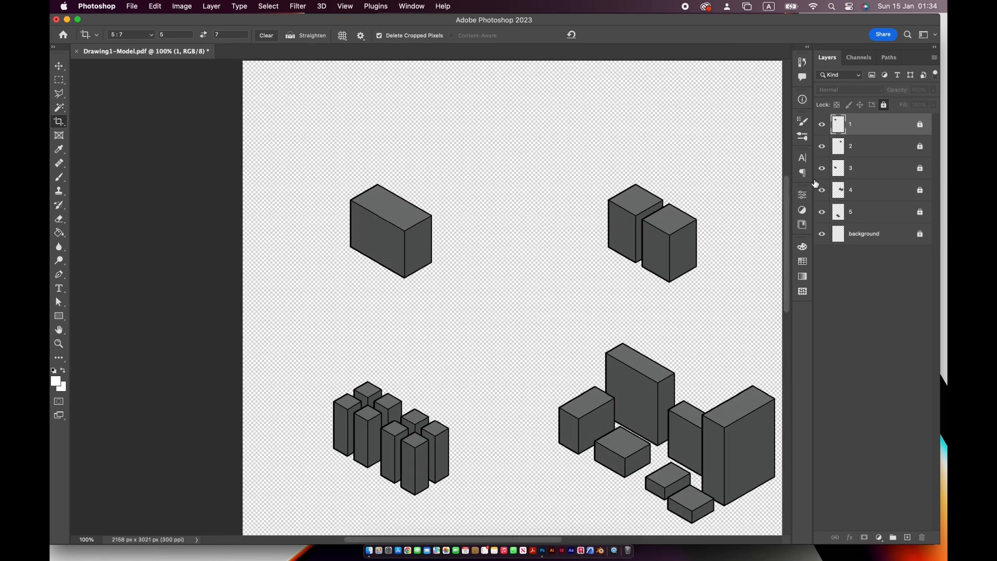
{"action": "double_click", "coordinate": [878, 128]}
{"action": "left_click", "coordinate": [539, 211]}
{"action": "key", "text": "super+plus"}
{"action": "left_click_drag", "start_coordinate": [410, 219], "coordinate": [443, 360]}
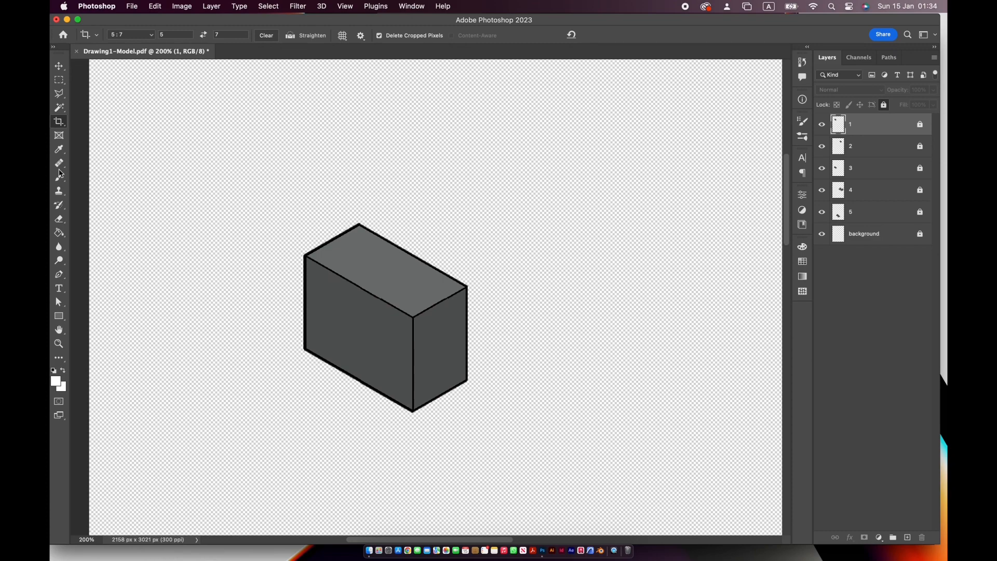
{"action": "left_click", "coordinate": [59, 274]}
{"action": "left_click", "coordinate": [359, 226]}
{"action": "left_click", "coordinate": [468, 286]}
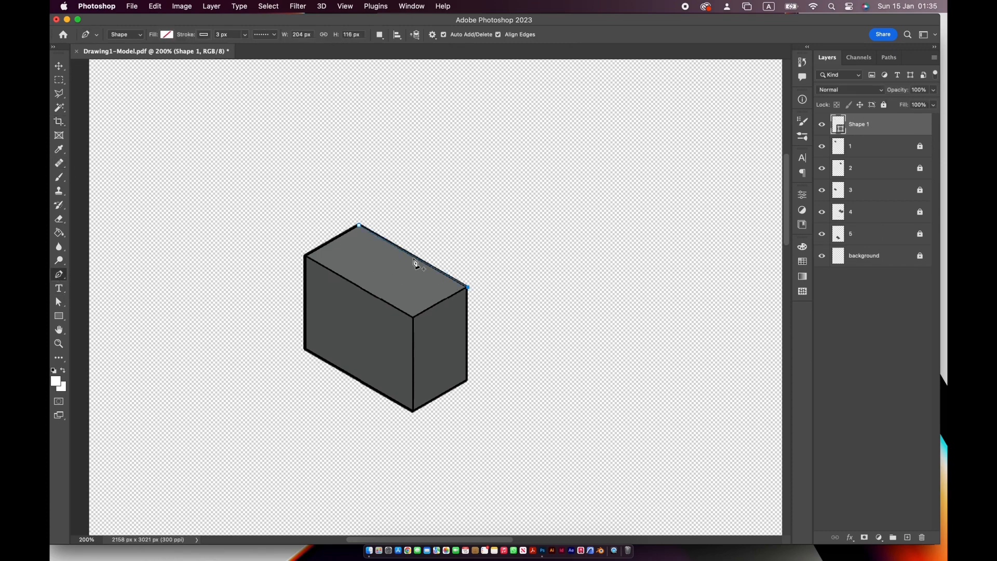
{"action": "key", "text": "super+equal"}
{"action": "left_click", "coordinate": [406, 237]}
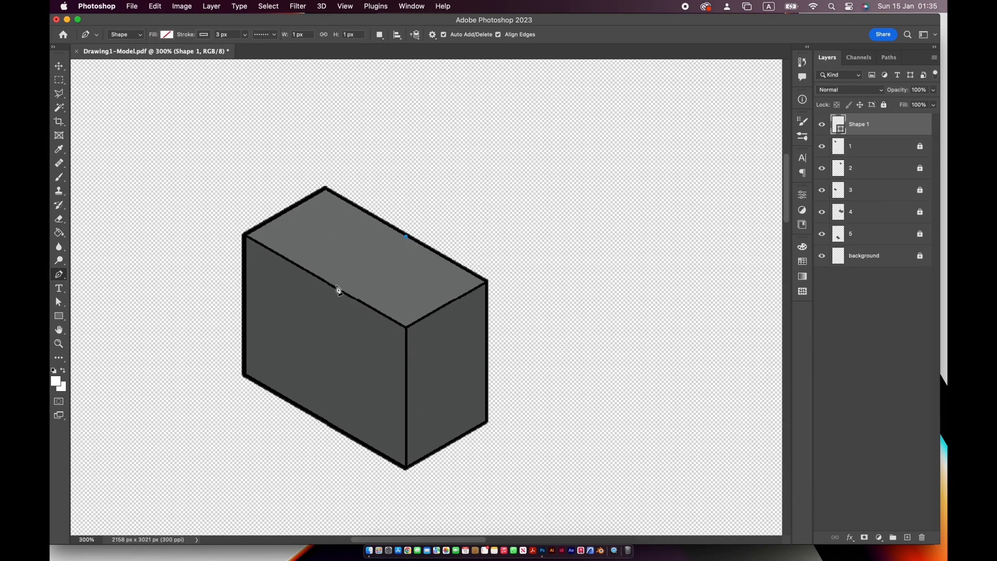
{"action": "key", "text": "super+z"}
{"action": "key", "text": "super+z"}
- Draw a dotted Pen line about 104 by 60 px, parallel to the block's short top edge, across the middle of its top face
{"action": "left_click", "coordinate": [325, 189]}
{"action": "key", "text": "a"}
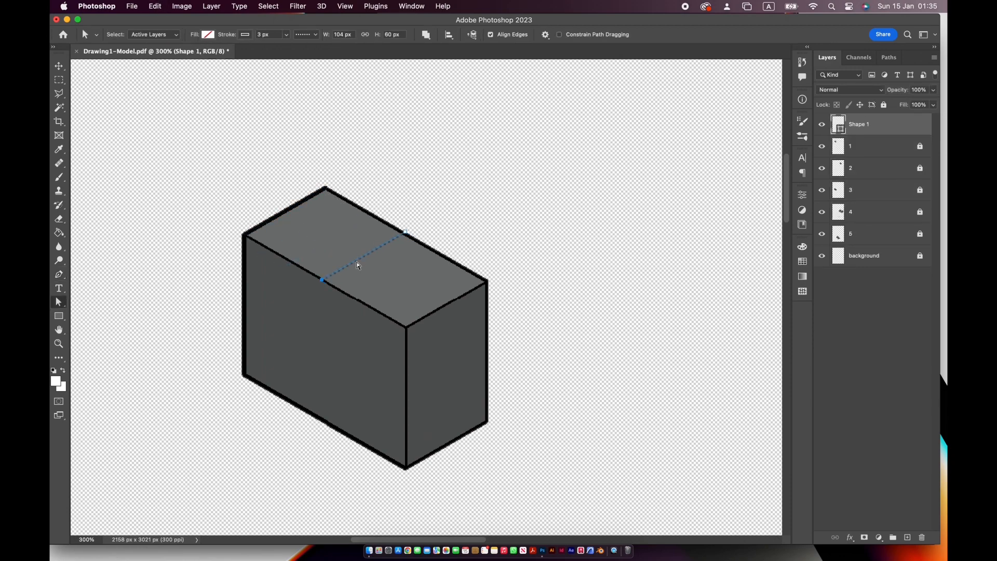
- Set the stroke colour of the line across the block's top face to black
{"action": "key", "text": "p"}
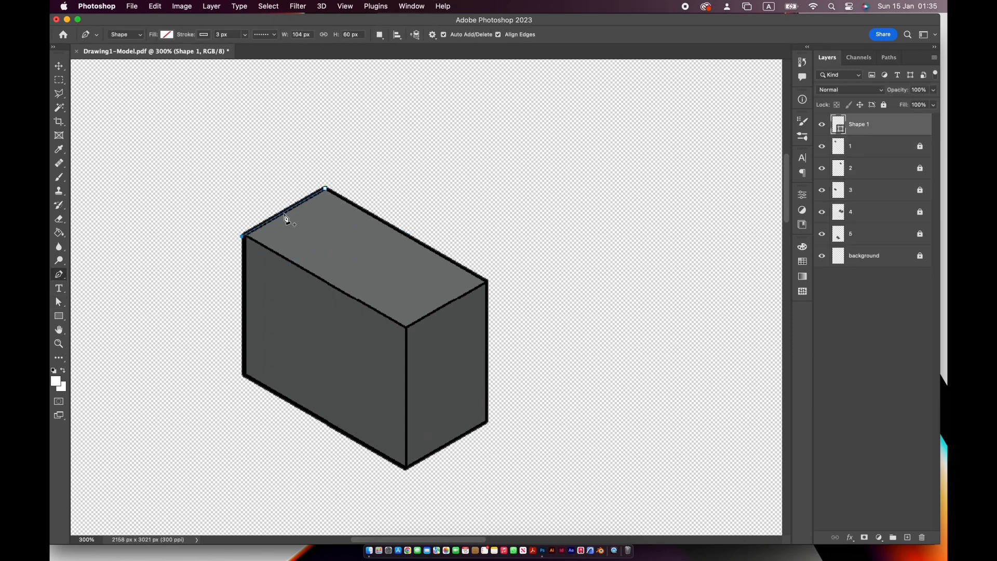
{"action": "key", "text": "a"}
{"action": "left_click", "coordinate": [212, 36]}
{"action": "left_click", "coordinate": [246, 36]}
{"action": "left_click", "coordinate": [312, 56]}
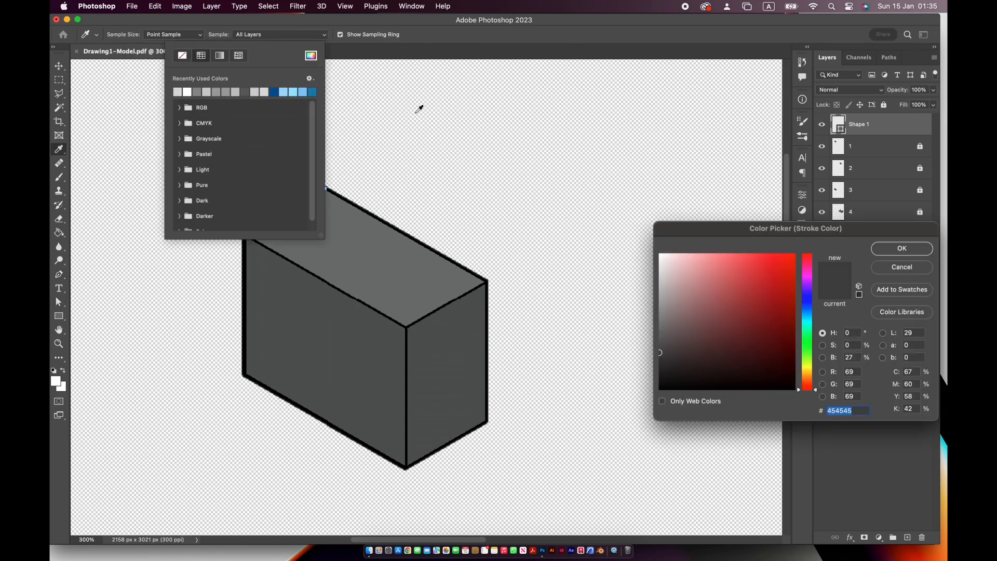
{"action": "left_click_drag", "start_coordinate": [670, 377], "coordinate": [659, 392]}
{"action": "left_click", "coordinate": [900, 249]}
- Try a solid stroke style on the line across the block's top face
{"action": "left_click", "coordinate": [308, 35]}
{"action": "left_click", "coordinate": [318, 72]}
{"action": "left_click", "coordinate": [291, 21]}
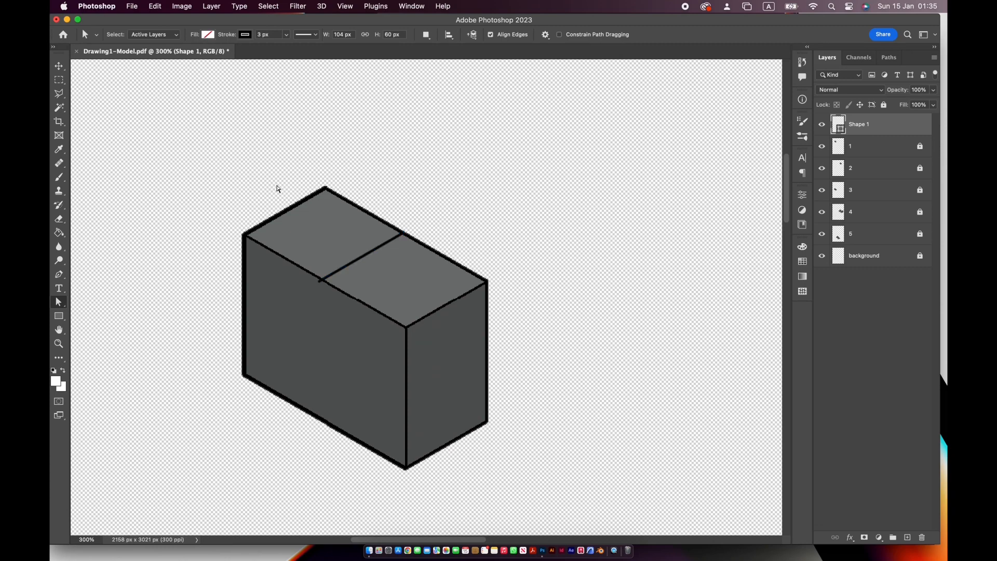
{"action": "key", "text": "super+z"}
- Set the stroke style of the line across the top face to dashed
{"action": "left_click", "coordinate": [310, 35]}
{"action": "left_click", "coordinate": [333, 105]}
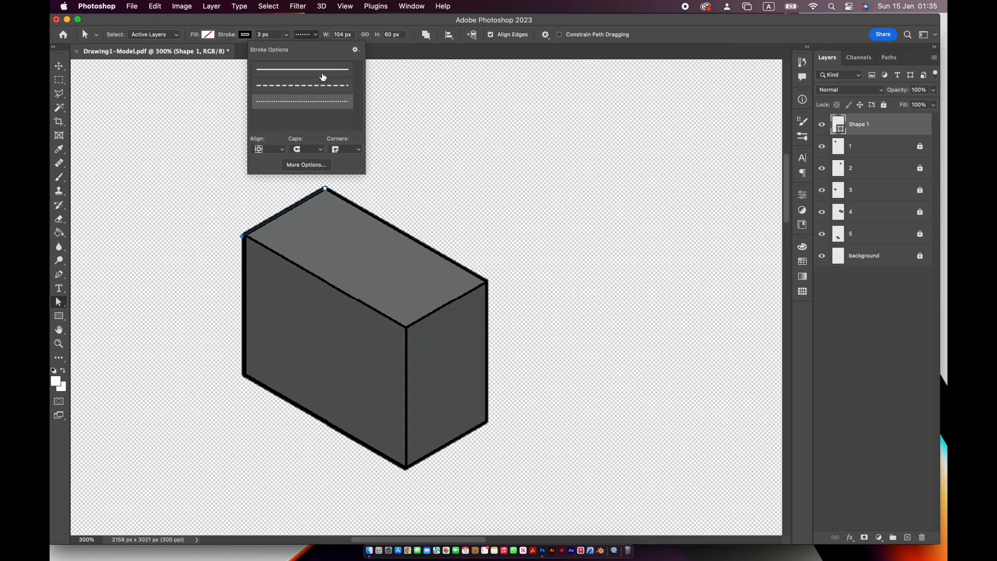
{"action": "left_click", "coordinate": [321, 85]}
{"action": "left_click", "coordinate": [307, 205]}
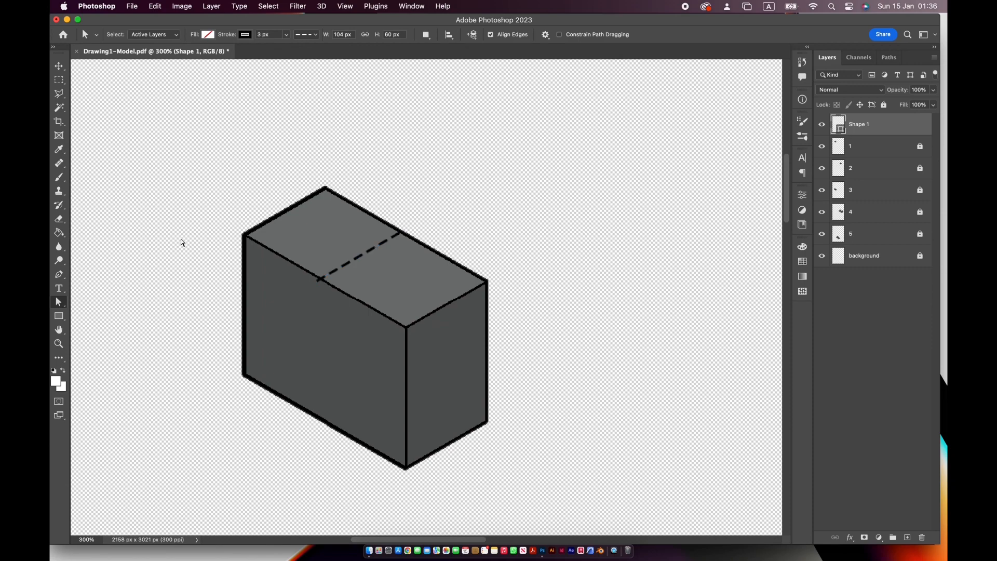
- Draw a vertical dashed Pen line about 172 px tall down the block's long side face from the top line's front end
{"action": "key", "text": "p"}
{"action": "left_click", "coordinate": [322, 281]}
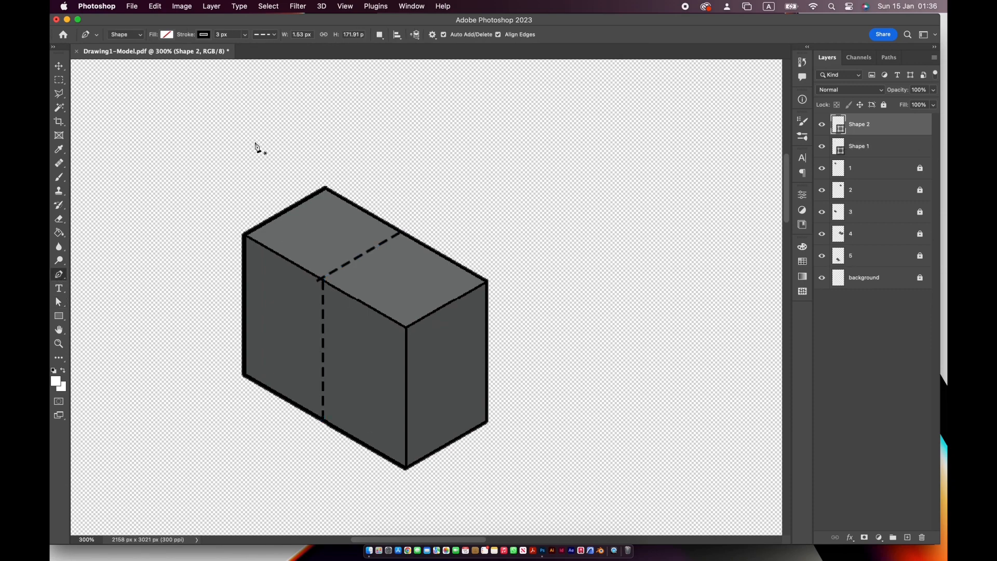
{"action": "key", "text": "super+minus"}
- Shorten the top face's dashed line so its front end meets the upper end of the vertical dashed line
{"action": "key", "text": "super+equal"}
{"action": "key", "text": "super+equal"}
{"action": "key", "text": "a"}
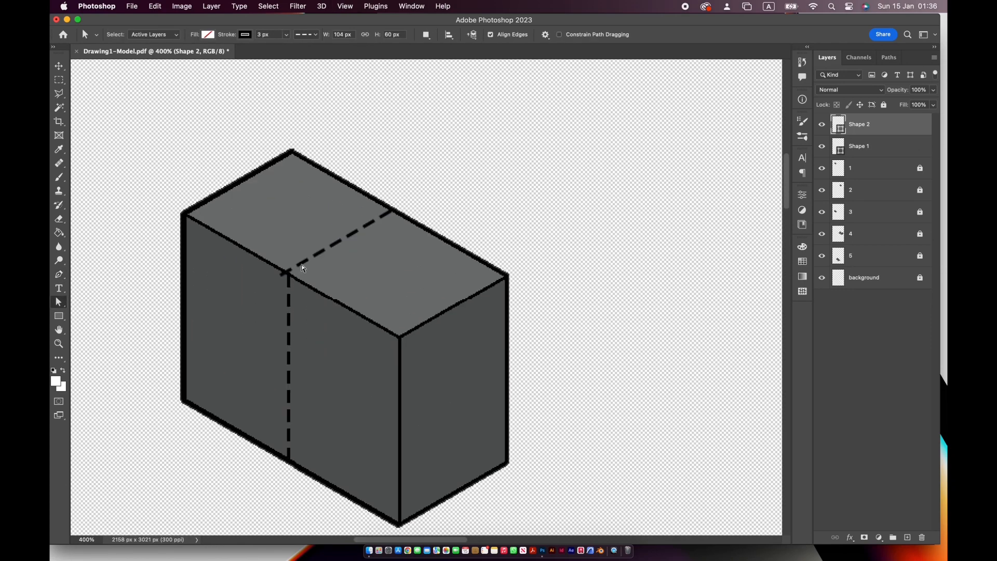
{"action": "key", "text": "super+t"}
{"action": "key", "text": "Escape"}
{"action": "key", "text": "v"}
{"action": "left_click", "coordinate": [339, 242]}
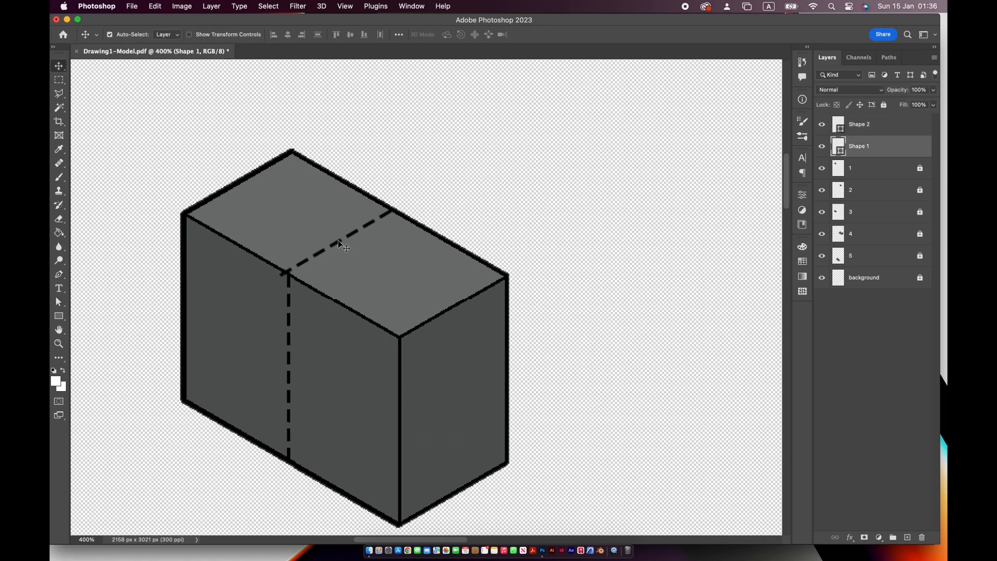
{"action": "key", "text": "super+t"}
{"action": "left_click_drag", "start_coordinate": [280, 276], "coordinate": [289, 271]}
{"action": "key", "text": "Return"}
- Open the arrow image down.png from the Downloads folder
{"action": "key", "text": "super+minus"}
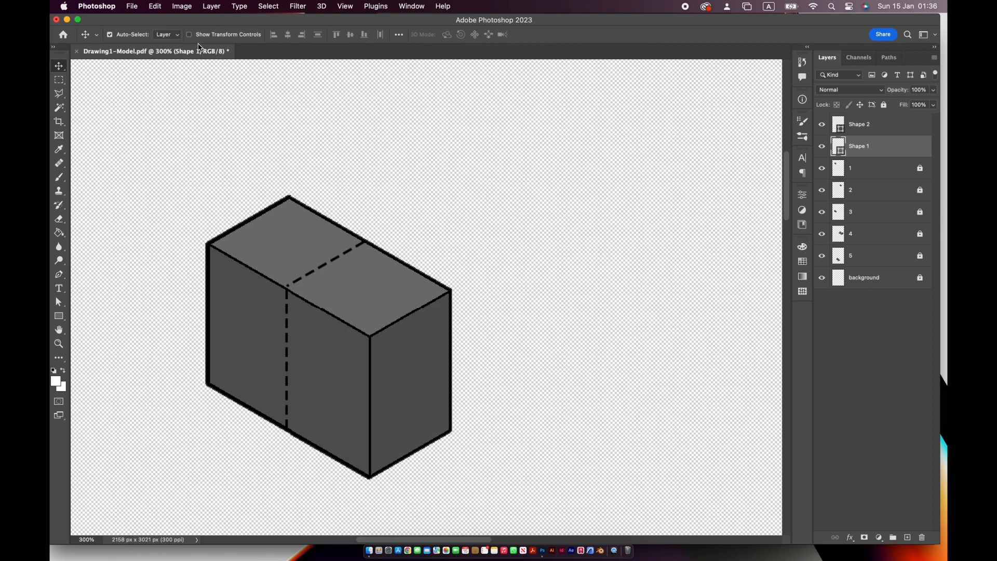
{"action": "left_click", "coordinate": [131, 7]}
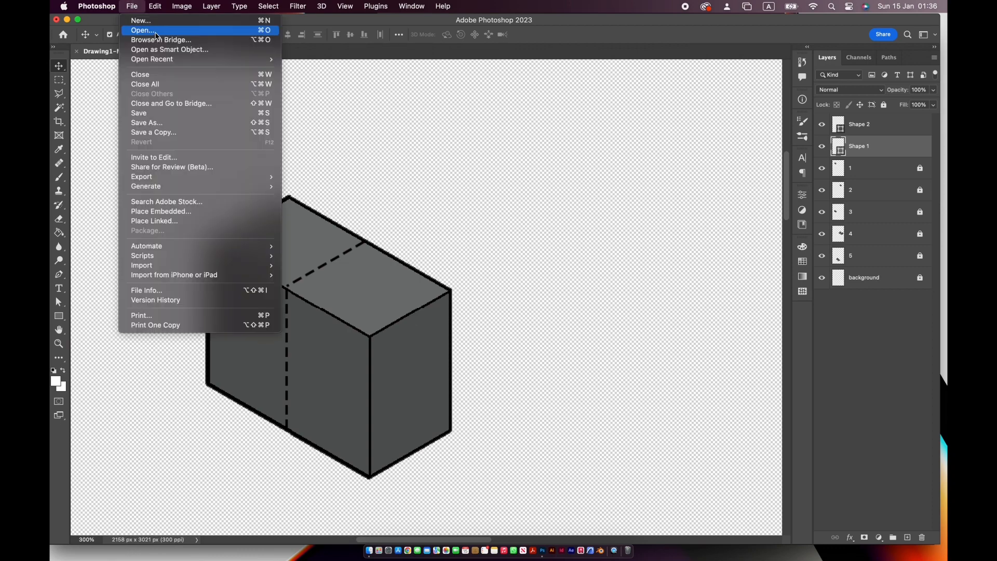
{"action": "left_click", "coordinate": [156, 36]}
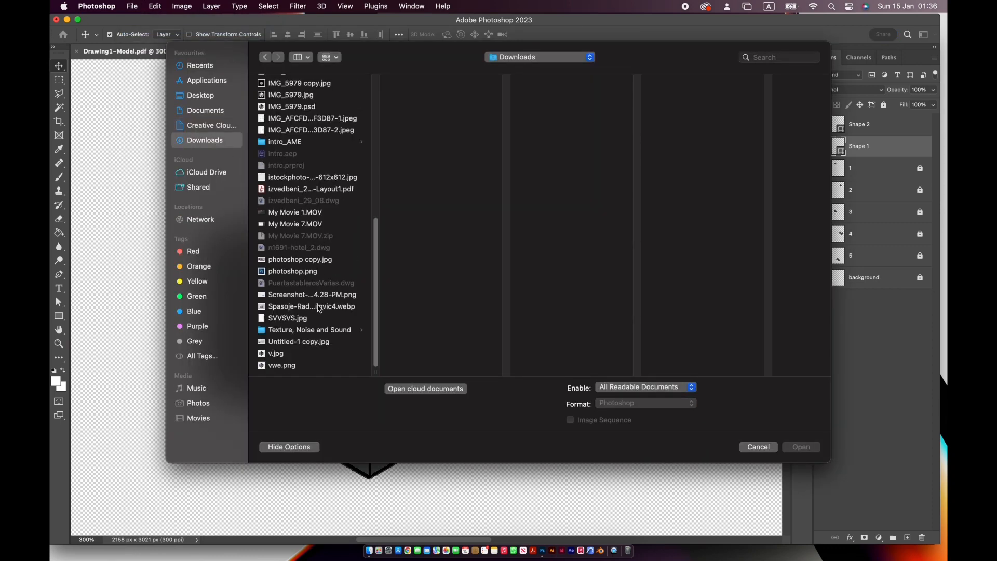
{"action": "scroll", "coordinate": [318, 309], "scroll_direction": "up", "scroll_amount": 15}
{"action": "left_click", "coordinate": [301, 294]}
{"action": "left_click", "coordinate": [792, 450]}
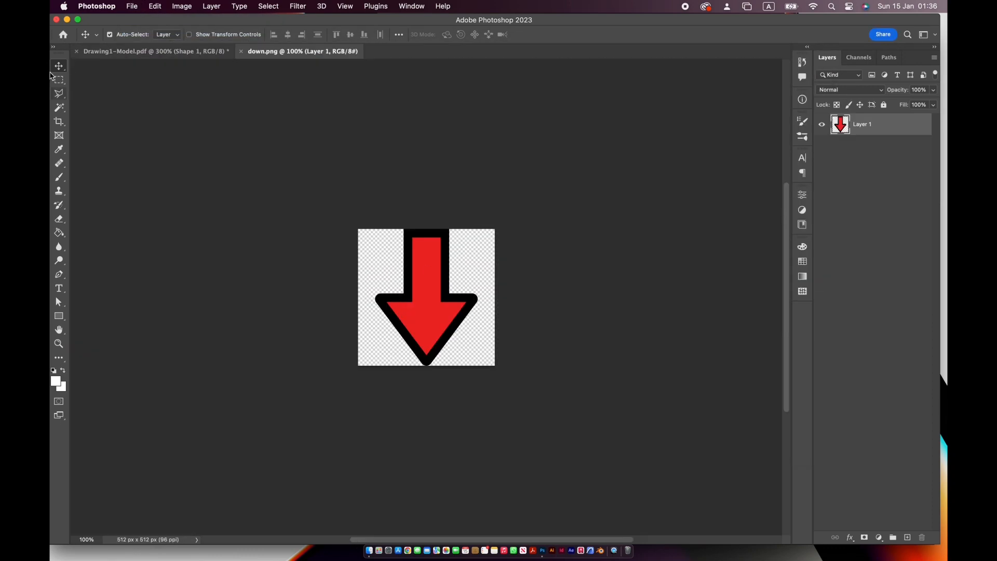
- Add two scaled-down copies of the red arrow to Drawing1-Model.pdf, one at each end of the single block
{"action": "key", "text": "super+t"}
{"action": "left_click_drag", "start_coordinate": [482, 367], "coordinate": [252, 215]}
{"action": "key", "text": "Return"}
{"action": "mouse_move", "coordinate": [428, 279]}
{"action": "left_mouse_down"}
{"action": "mouse_move", "coordinate": [301, 246]}
{"action": "mouse_move", "coordinate": [259, 151]}
{"action": "mouse_move", "coordinate": [429, 281]}
{"action": "left_mouse_up"}
{"action": "key", "text": "super+c"}
{"action": "key", "text": "super+v"}
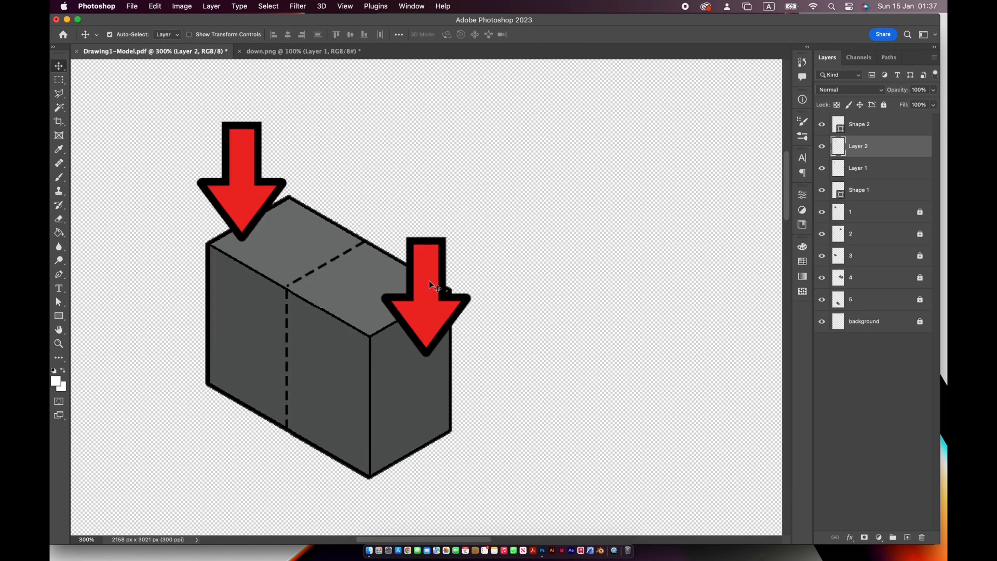
- Rotate the arrow at the block's front end to point outward along the long top edge and place it on the top face
{"action": "key", "text": "super+t"}
{"action": "left_click_drag", "start_coordinate": [470, 231], "coordinate": [385, 207]}
{"action": "left_click_drag", "start_coordinate": [408, 287], "coordinate": [452, 292]}
{"action": "key", "text": "Return"}
- Rotate the rear arrow to point the opposite way along the long edge, and shift the front arrow outward past the block's end
{"action": "left_click_drag", "start_coordinate": [246, 184], "coordinate": [268, 197]}
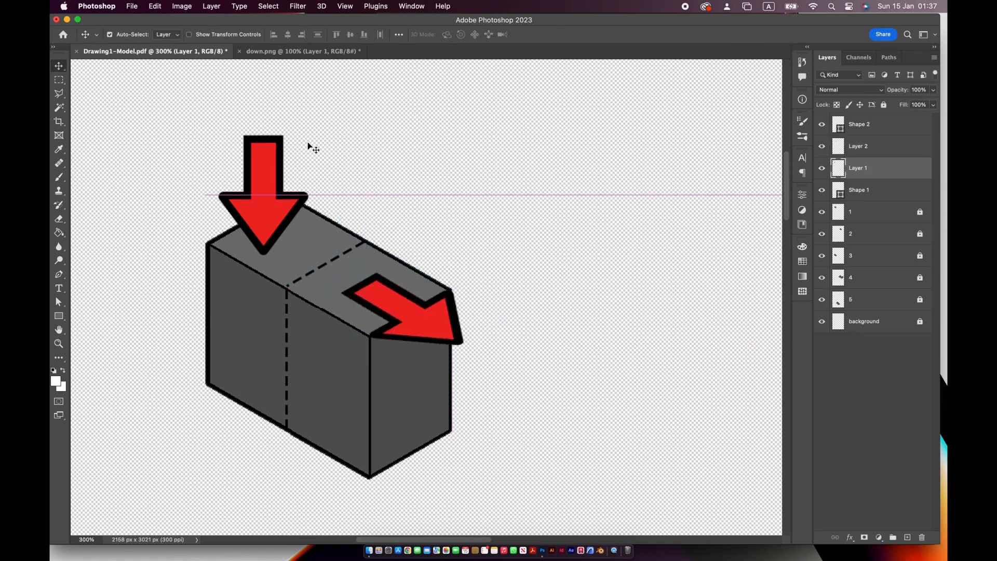
{"action": "key", "text": "super+t"}
{"action": "left_click_drag", "start_coordinate": [313, 129], "coordinate": [233, 192]}
{"action": "key", "text": "Return"}
{"action": "left_click_drag", "start_coordinate": [414, 321], "coordinate": [454, 338]}
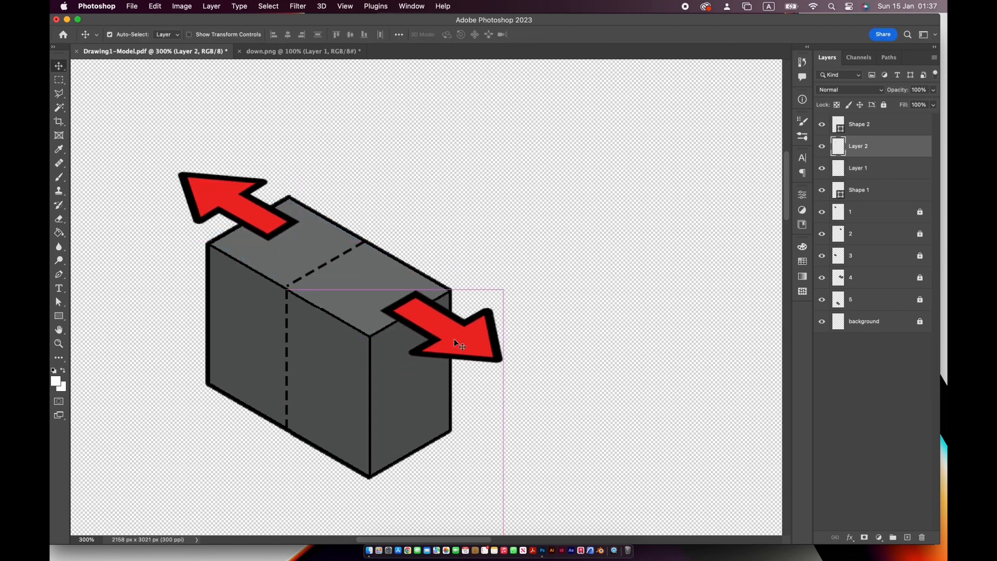
- Draw a 3 px Pen line about 99 by 56 px along the rear block's front-left top edge in the two-block group
{"action": "key", "text": "super+minus"}
{"action": "key", "text": "super+minus"}
{"action": "left_click_drag", "start_coordinate": [559, 308], "coordinate": [447, 312]}
{"action": "key", "text": "super+plus"}
{"action": "key", "text": "super+plus"}
{"action": "left_click_drag", "start_coordinate": [623, 332], "coordinate": [260, 283]}
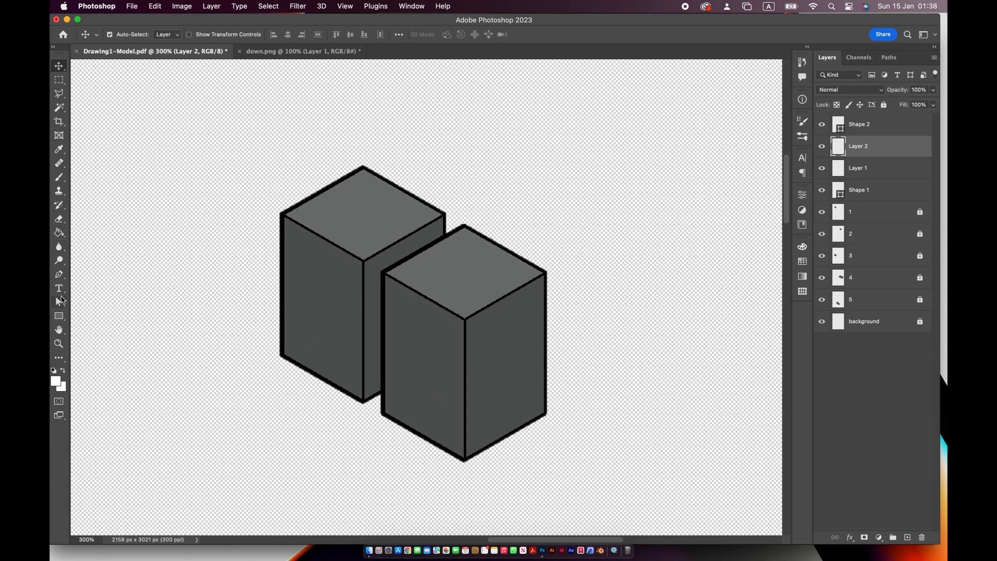
{"action": "key", "text": "p"}
{"action": "left_click", "coordinate": [283, 216]}
{"action": "key", "text": "a"}
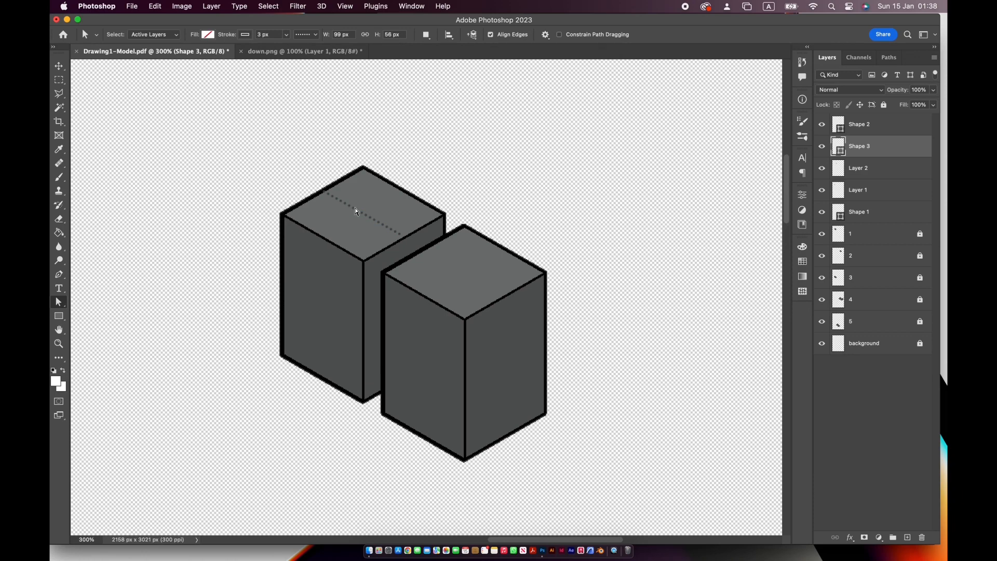
- Change the line on the rear block's top face to a black dashed stroke and copy it onto the front block's top face
{"action": "left_click", "coordinate": [307, 35]}
{"action": "left_click", "coordinate": [301, 86]}
{"action": "left_click", "coordinate": [245, 34]}
{"action": "left_click", "coordinate": [178, 92]}
{"action": "left_click", "coordinate": [256, 27]}
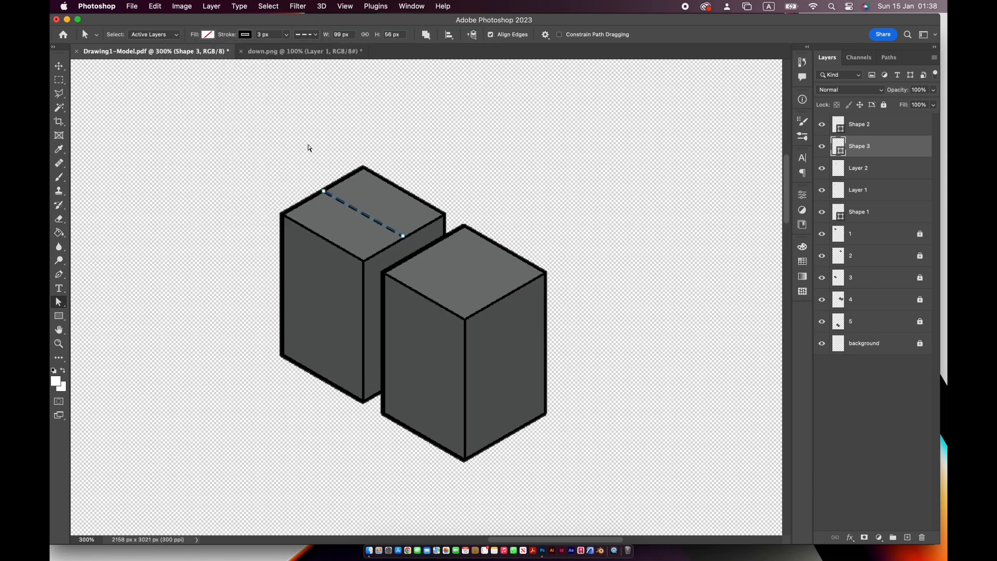
{"action": "key", "text": "v"}
{"action": "left_click_drag", "start_coordinate": [378, 223], "coordinate": [479, 281]}
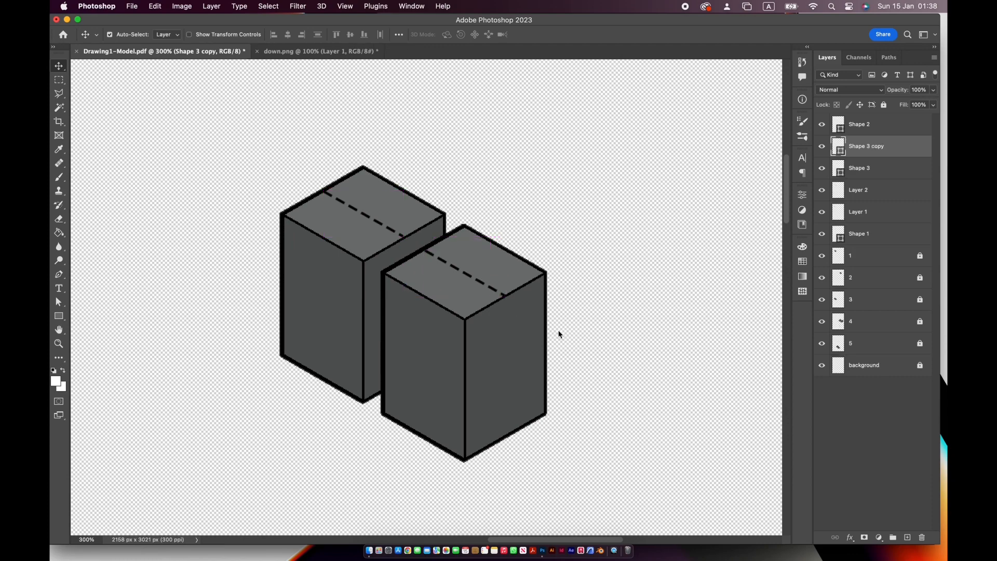
- Draw a crossing dashed line about 101 by 59 px over the rear block's top face and copy it onto the front block's top
{"action": "left_click", "coordinate": [61, 278]}
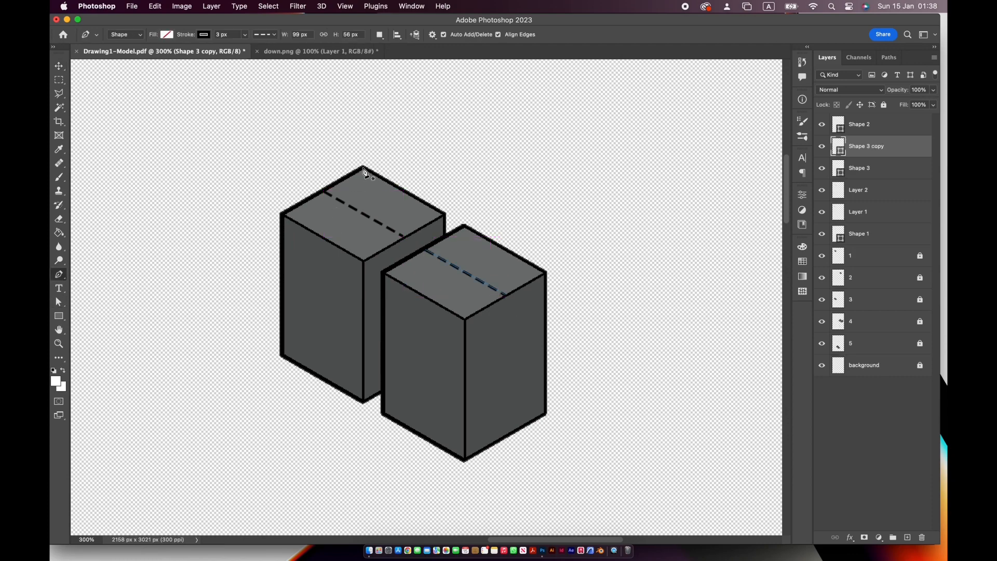
{"action": "left_click", "coordinate": [363, 168]}
{"action": "left_click", "coordinate": [281, 215]}
{"action": "key", "text": "a"}
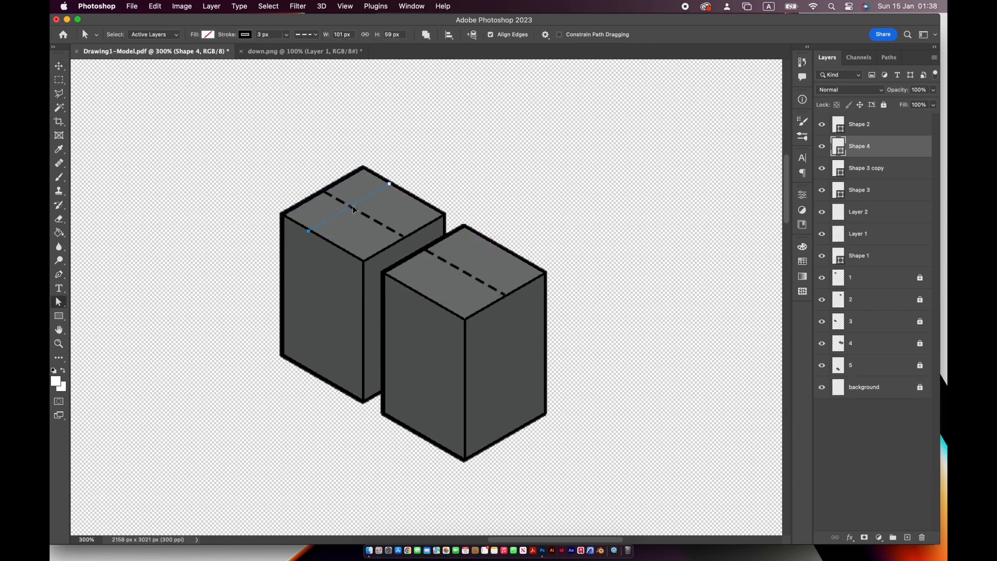
{"action": "key", "text": "v"}
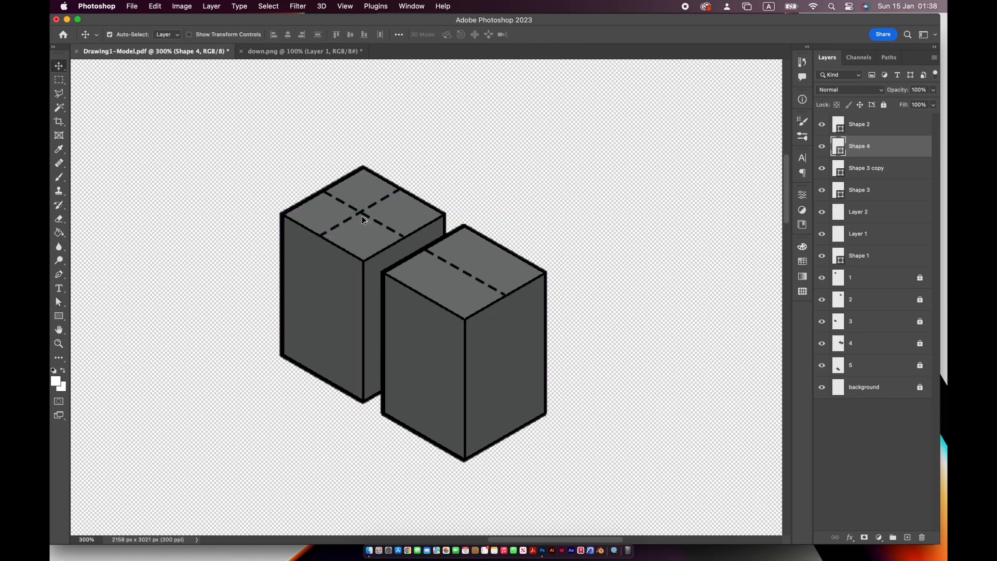
{"action": "left_click_drag", "start_coordinate": [362, 214], "coordinate": [444, 289], "text": "alt"}
{"action": "key", "text": "super+z"}
- Draw a vertical dashed line down the middle of the rear block's front-left face and copy it onto the front block's matching face
{"action": "left_click", "coordinate": [60, 275]}
{"action": "left_click", "coordinate": [322, 236]}
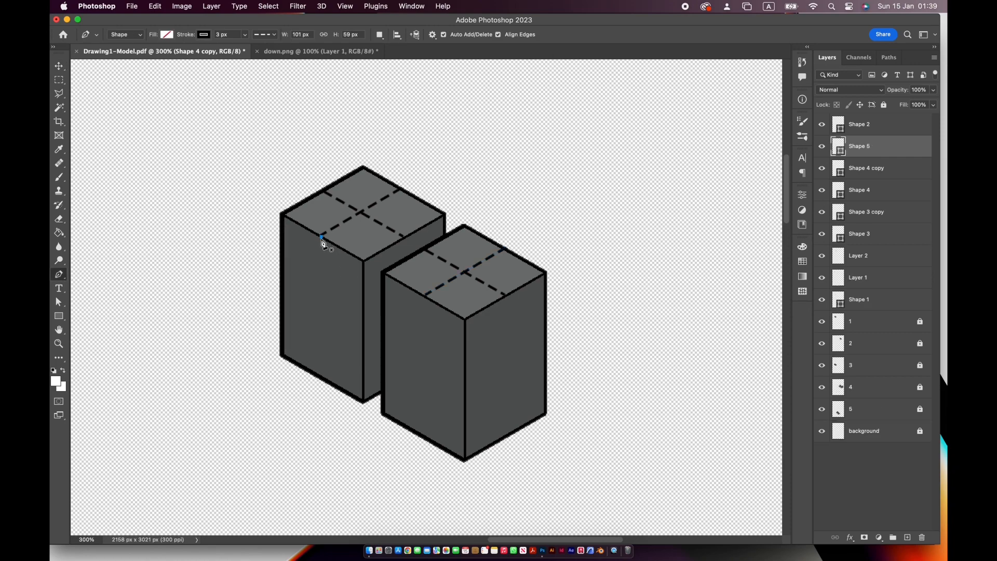
{"action": "left_click", "coordinate": [322, 376]}
{"action": "key", "text": "v"}
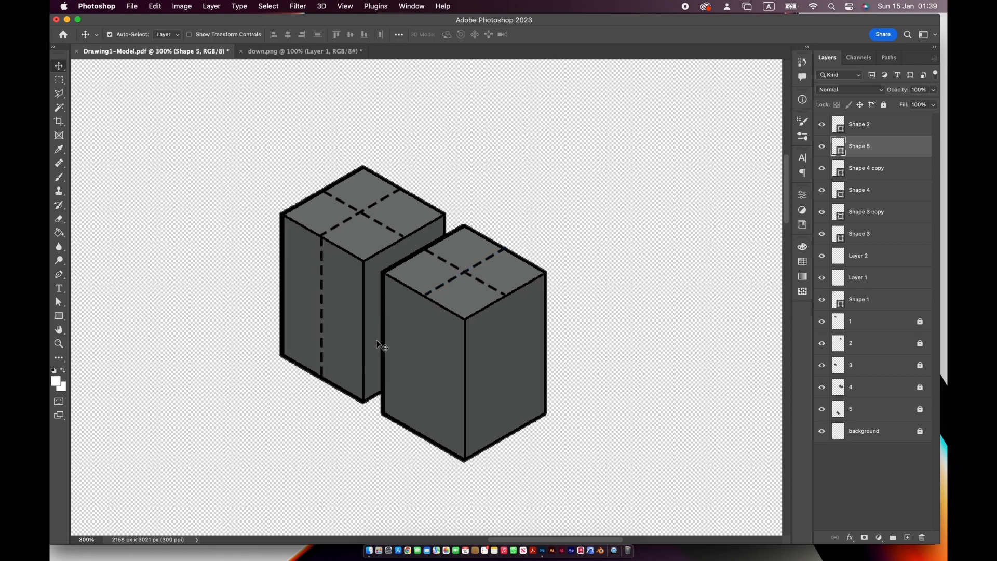
{"action": "left_click_drag", "start_coordinate": [323, 350], "coordinate": [425, 408], "text": "alt"}
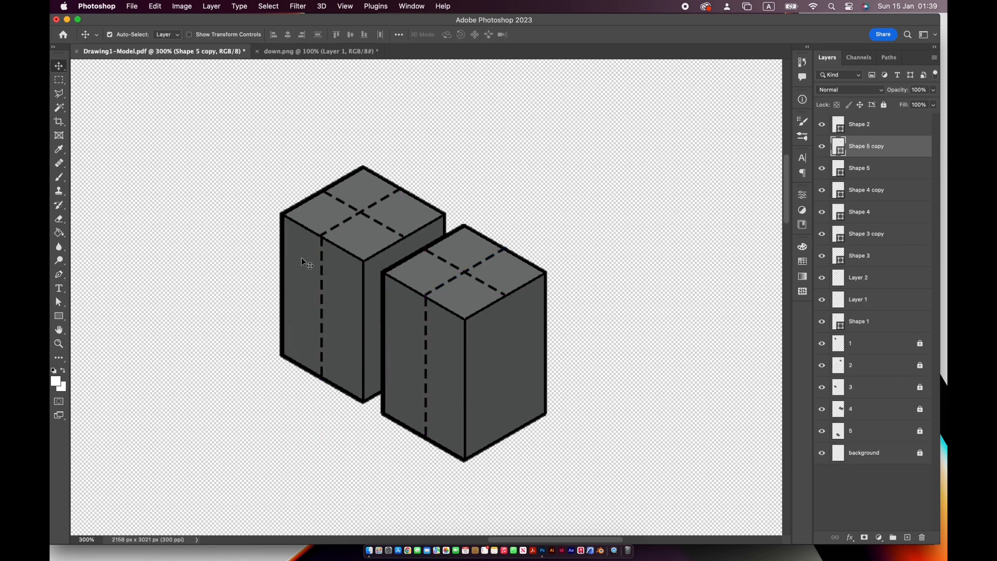
- Bring the red arrow from down.png into Drawing1-Model.pdf, scaled to about 42% and turned to point upward with a widened base at the rear block's back corner
{"action": "left_click", "coordinate": [129, 6]}
{"action": "left_click", "coordinate": [296, 52]}
{"action": "left_click", "coordinate": [296, 52]}
{"action": "left_click_drag", "start_coordinate": [445, 468], "coordinate": [465, 254]}
{"action": "key", "text": "ctrl+t"}
{"action": "left_click_drag", "start_coordinate": [534, 173], "coordinate": [329, 392]}
{"action": "left_click_drag", "start_coordinate": [460, 236], "coordinate": [358, 107]}
{"action": "left_click_drag", "start_coordinate": [475, 199], "coordinate": [487, 281]}
{"action": "left_click_drag", "start_coordinate": [410, 156], "coordinate": [360, 216]}
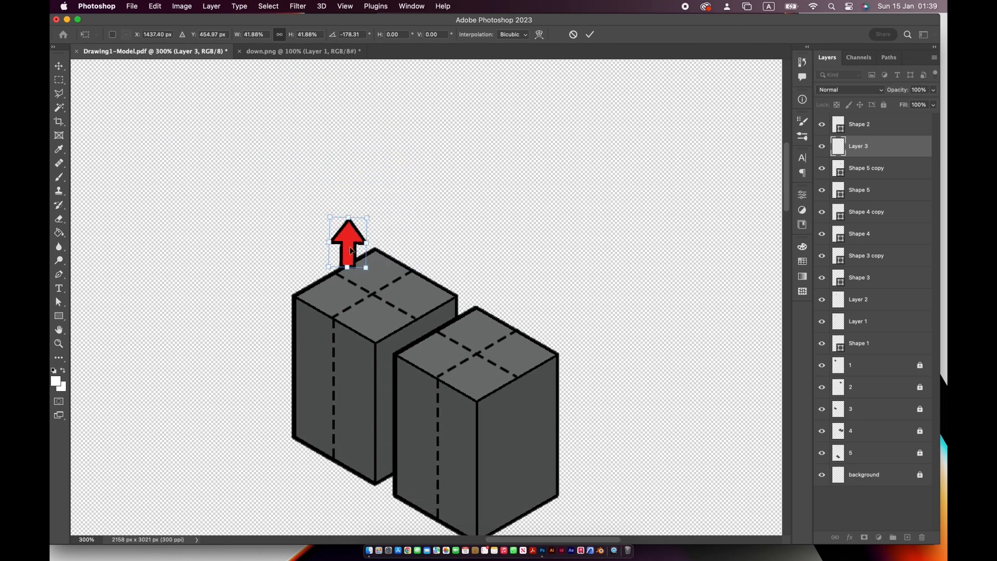
{"action": "left_click_drag", "start_coordinate": [351, 263], "coordinate": [324, 271]}
{"action": "key", "text": "Return"}
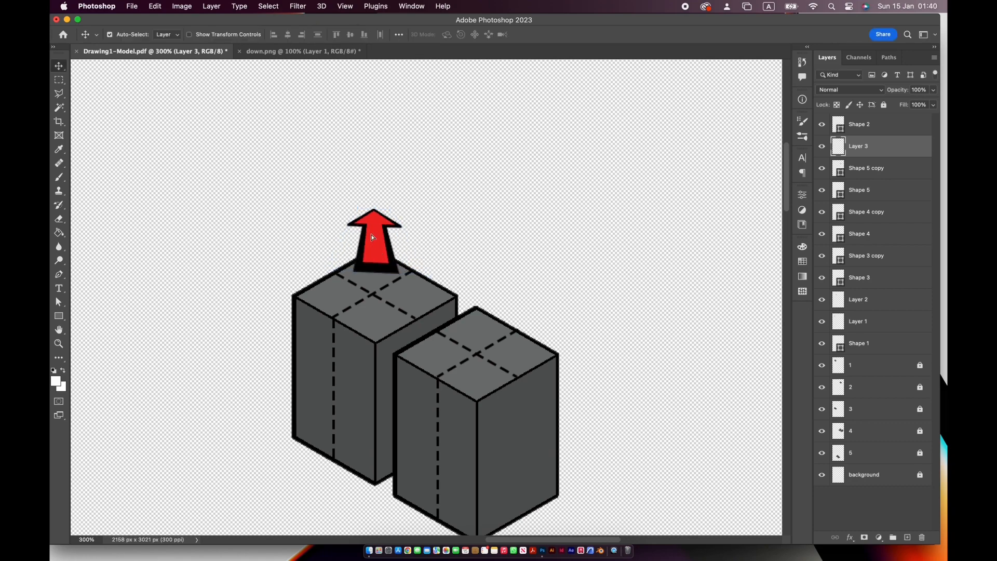
- Shrink the upward arrow on the rear block and copy it to the front block's back corner
{"action": "left_click_drag", "start_coordinate": [369, 246], "coordinate": [368, 242]}
{"action": "key", "text": "super+t"}
{"action": "left_click_drag", "start_coordinate": [403, 271], "coordinate": [477, 310]}
{"action": "key", "text": "Return"}
- Copy the red arrow from down.png, paste several copies into Drawing1-Model.pdf, and spread the spare ones out beside the blocks
{"action": "key", "text": "ctrl+Tab"}
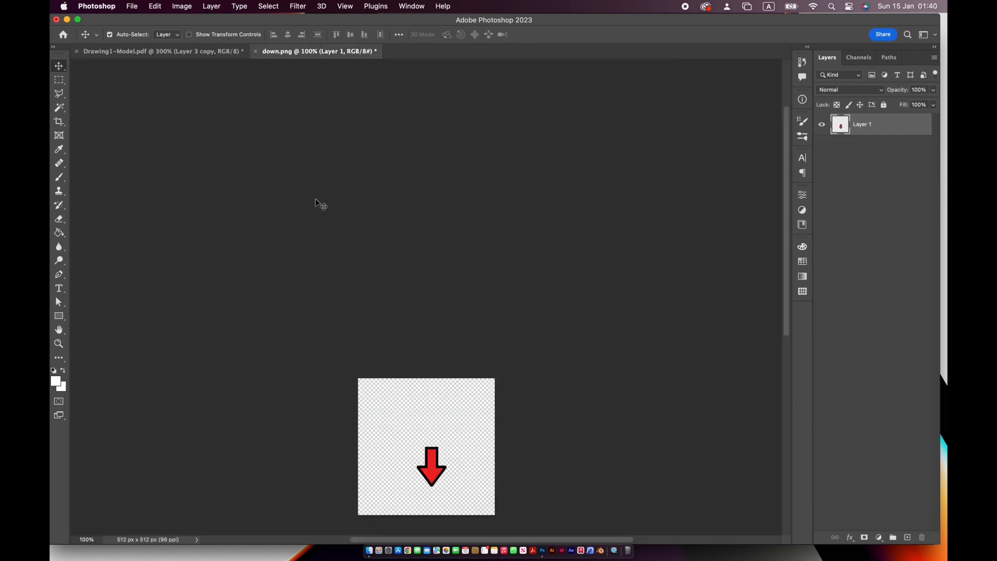
{"action": "left_click_drag", "start_coordinate": [292, 213], "coordinate": [313, 273]}
{"action": "key", "text": "super+c"}
{"action": "key", "text": "super+v"}
{"action": "key", "text": "super+v"}
{"action": "key", "text": "super+v"}
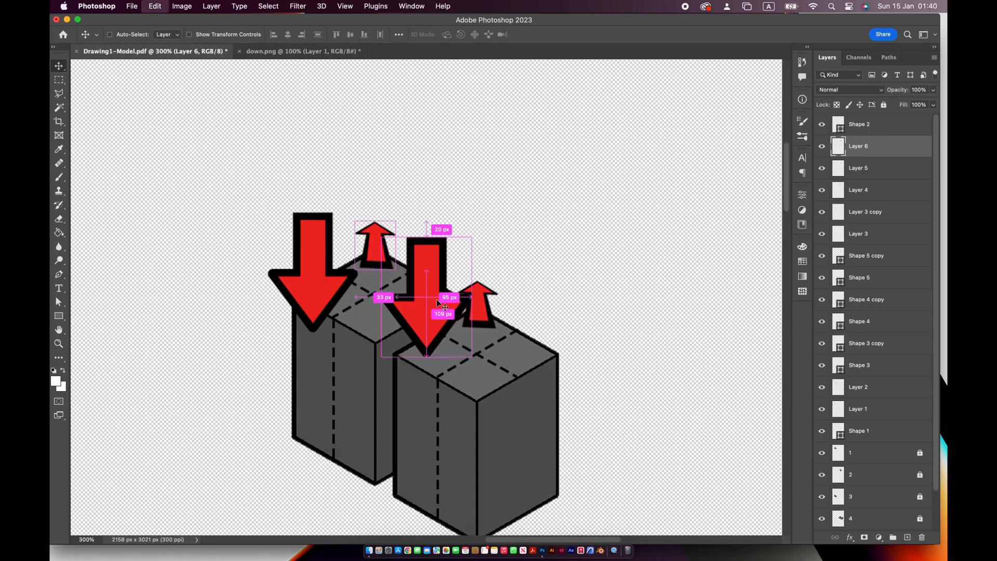
{"action": "left_click_drag", "start_coordinate": [436, 299], "coordinate": [629, 292]}
{"action": "left_click_drag", "start_coordinate": [422, 302], "coordinate": [229, 402]}
{"action": "key", "text": "Delete"}
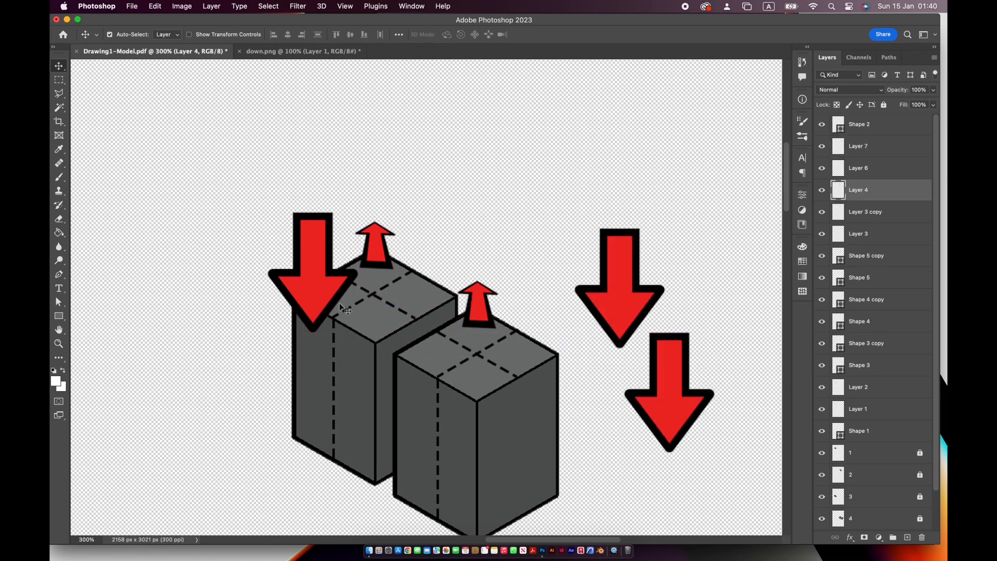
- Scale a pasted downward arrow to roughly 41%, place it at the rear block's front corner, and copy it to the front block's front corner
{"action": "key", "text": "super+t"}
{"action": "left_click_drag", "start_coordinate": [314, 281], "coordinate": [381, 373]}
{"action": "left_click_drag", "start_coordinate": [426, 424], "coordinate": [366, 344]}
{"action": "left_click_drag", "start_coordinate": [360, 332], "coordinate": [395, 368]}
{"action": "left_click_drag", "start_coordinate": [392, 325], "coordinate": [391, 318]}
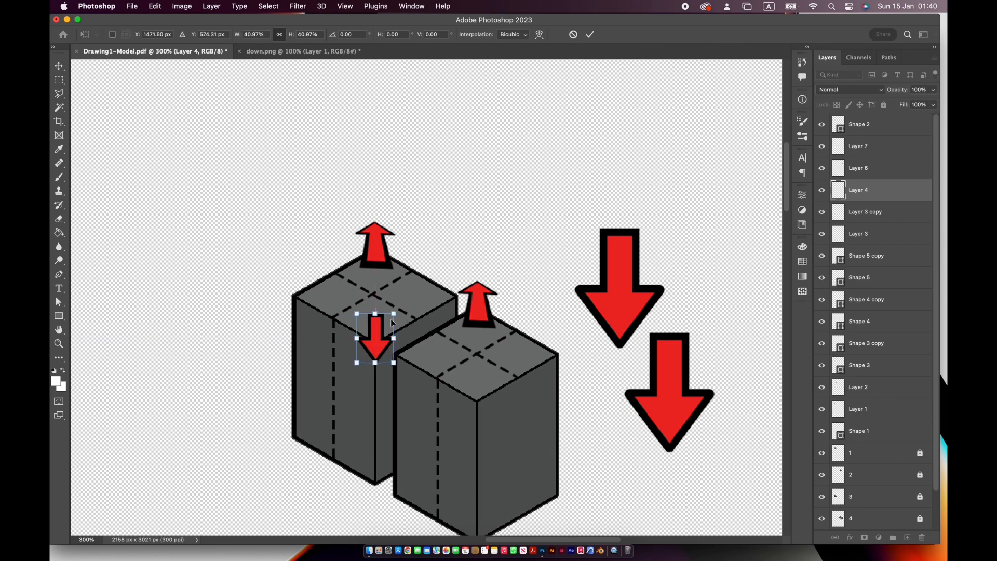
{"action": "left_click_drag", "start_coordinate": [395, 364], "coordinate": [348, 376], "text": "super"}
{"action": "left_click_drag", "start_coordinate": [381, 346], "coordinate": [494, 407]}
{"action": "key", "text": "Return"}
- Rotate a spare arrow to point left, scale it down, and place it at the rear block's left corner
{"action": "left_click", "coordinate": [629, 307]}
{"action": "left_click_drag", "start_coordinate": [686, 243], "coordinate": [673, 365]}
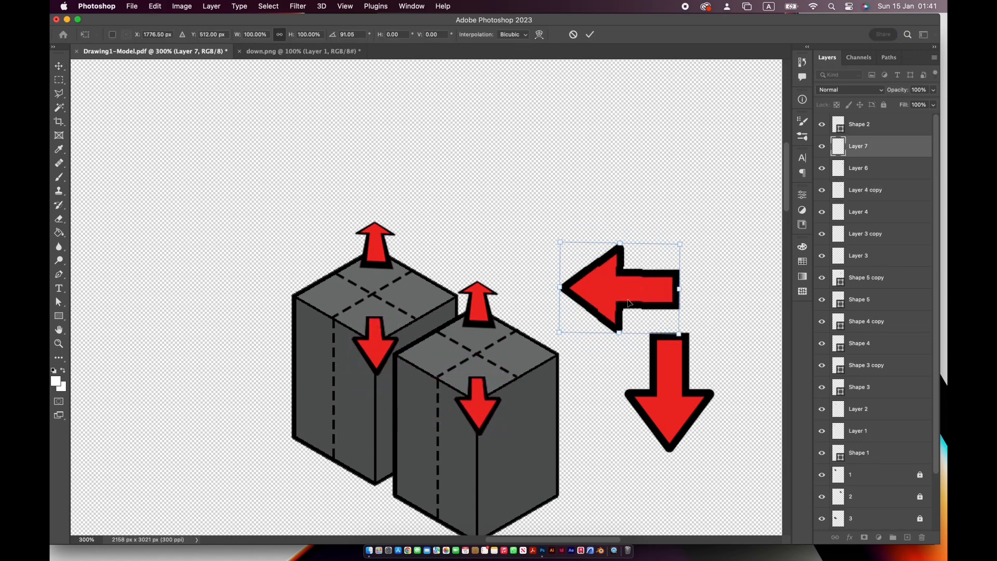
{"action": "left_click_drag", "start_coordinate": [628, 306], "coordinate": [282, 312]}
{"action": "left_click_drag", "start_coordinate": [333, 250], "coordinate": [266, 299]}
{"action": "left_click_drag", "start_coordinate": [255, 329], "coordinate": [333, 266]}
{"action": "left_click_drag", "start_coordinate": [304, 300], "coordinate": [314, 274]}
{"action": "key", "text": "super+z"}
{"action": "key", "text": "Return"}
- Rotate and shrink the remaining spare arrow to point right at the rear block's right corner, and copy it to the front block's right corner
{"action": "left_click", "coordinate": [670, 382]}
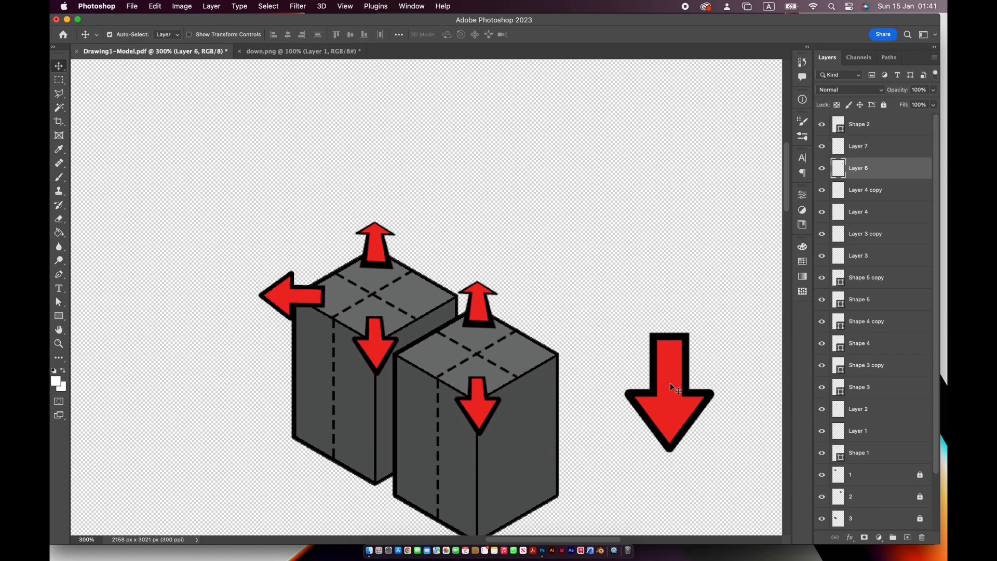
{"action": "key", "text": "super+t"}
{"action": "left_click_drag", "start_coordinate": [724, 457], "coordinate": [465, 298]}
{"action": "left_click_drag", "start_coordinate": [476, 272], "coordinate": [584, 361]}
{"action": "key", "text": "Return"}
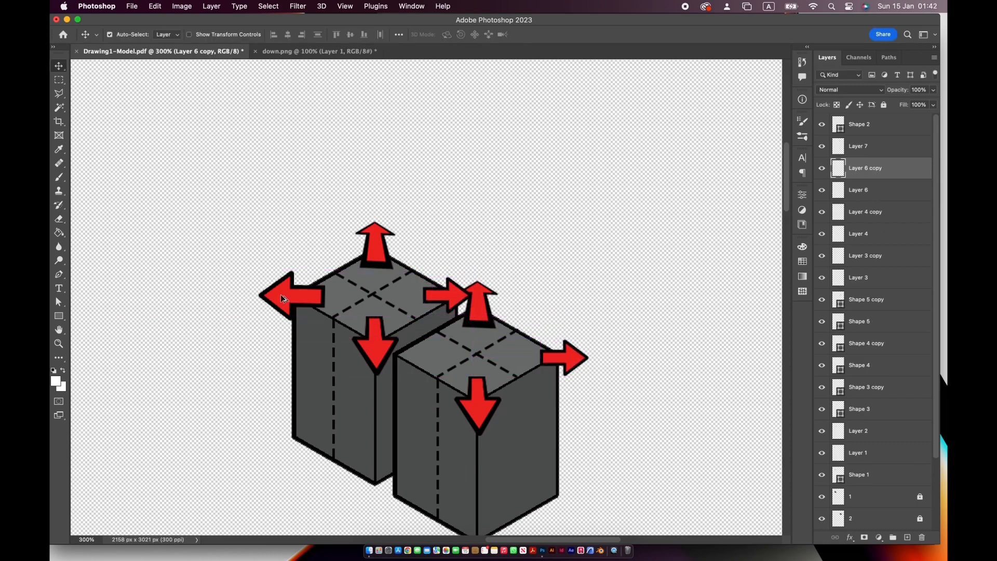
- Scale down the left-pointing arrow on the rear block and copy it to the front block's left corner
{"action": "left_click", "coordinate": [295, 304]}
{"action": "key", "text": "super+t"}
{"action": "left_click_drag", "start_coordinate": [325, 270], "coordinate": [382, 354]}
{"action": "key", "text": "Return"}
{"action": "key", "text": "t"}
{"action": "key", "text": "v"}
- Scale the rear block's front-corner arrow to about 75% and the front block's back-corner arrow to about 80%, keeping each at its corner
{"action": "left_click", "coordinate": [373, 341]}
{"action": "key", "text": "super+t"}
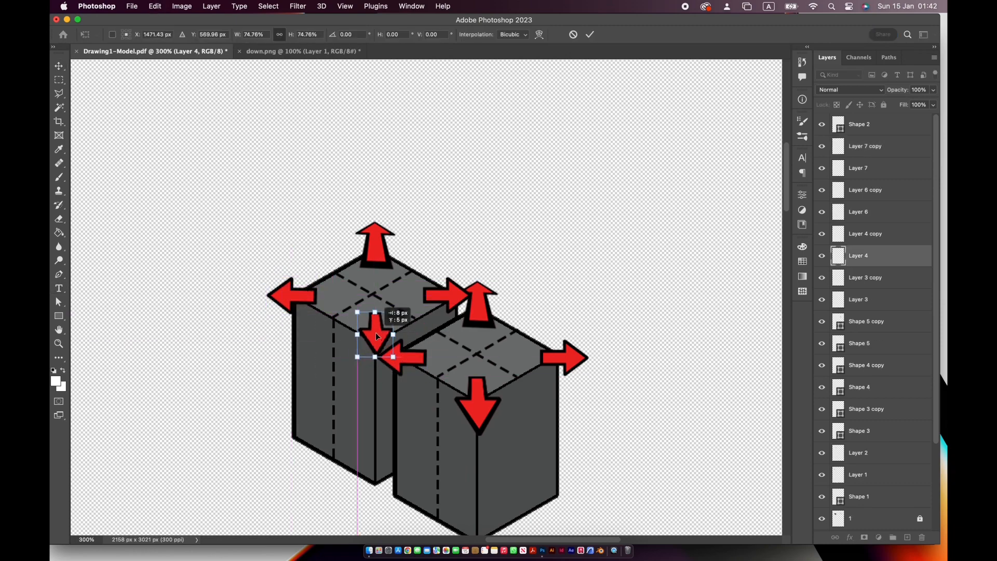
{"action": "key", "text": "Return"}
{"action": "left_click", "coordinate": [477, 304]}
{"action": "key", "text": "super+t"}
{"action": "left_click_drag", "start_coordinate": [498, 328], "coordinate": [478, 316]}
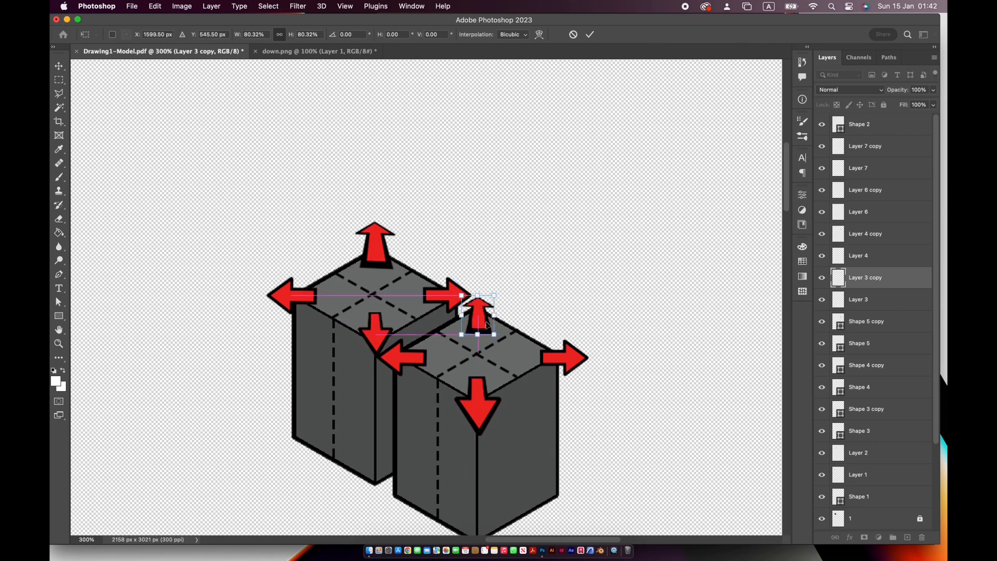
{"action": "key", "text": "Return"}
- Scale down the upward arrow at the rear block's back corner
{"action": "left_click", "coordinate": [387, 244]}
{"action": "key", "text": "super+t"}
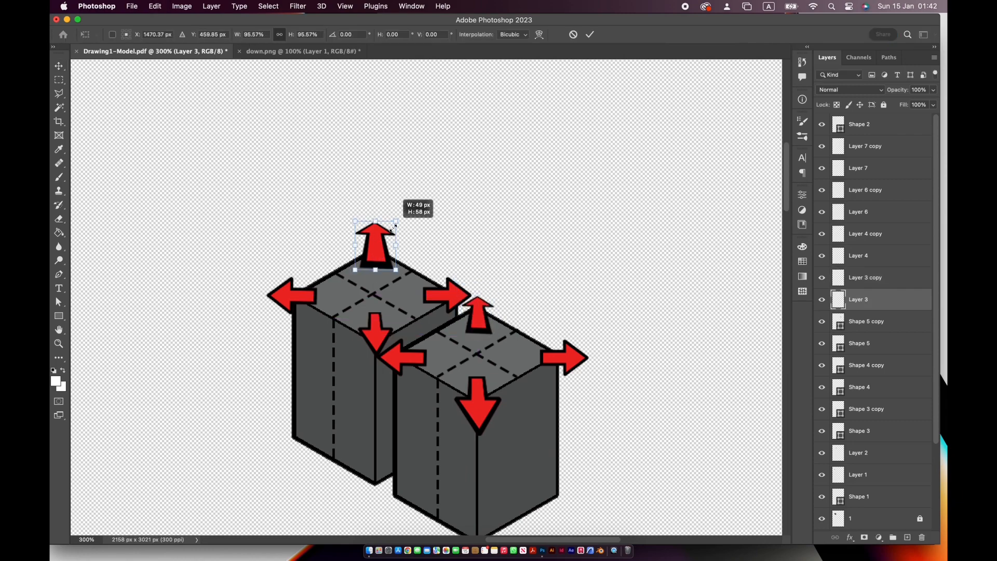
{"action": "left_click_drag", "start_coordinate": [396, 223], "coordinate": [391, 227]}
{"action": "key", "text": "Return"}
- Copy the red arrow from down.png onto the eight-tower group in Drawing1-Model.pdf and rotate it 180° to point upward
{"action": "scroll", "coordinate": [396, 207], "scroll_direction": "down", "scroll_amount": 15}
{"action": "scroll", "coordinate": [396, 207], "scroll_direction": "left", "scroll_amount": 10}
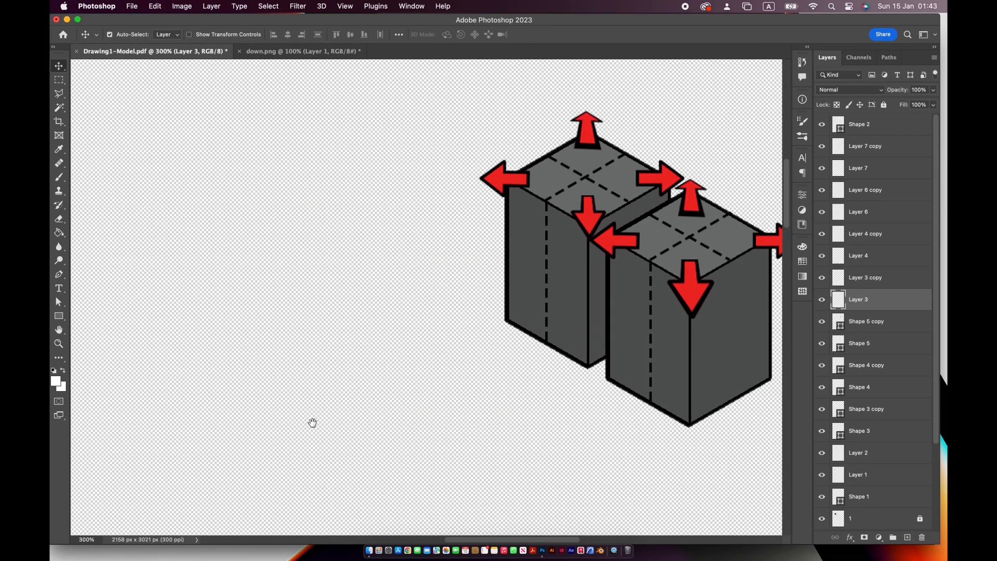
{"action": "scroll", "coordinate": [434, 340], "scroll_direction": "down", "scroll_amount": 5, "text": "alt"}
{"action": "scroll", "coordinate": [529, 356], "scroll_direction": "right", "scroll_amount": 6}
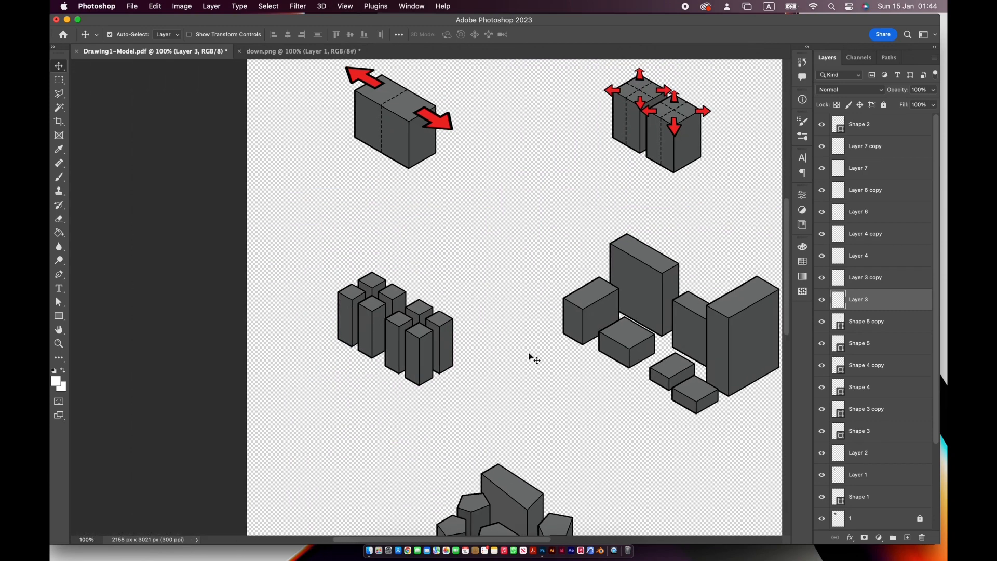
{"action": "key", "text": "ctrl+Tab"}
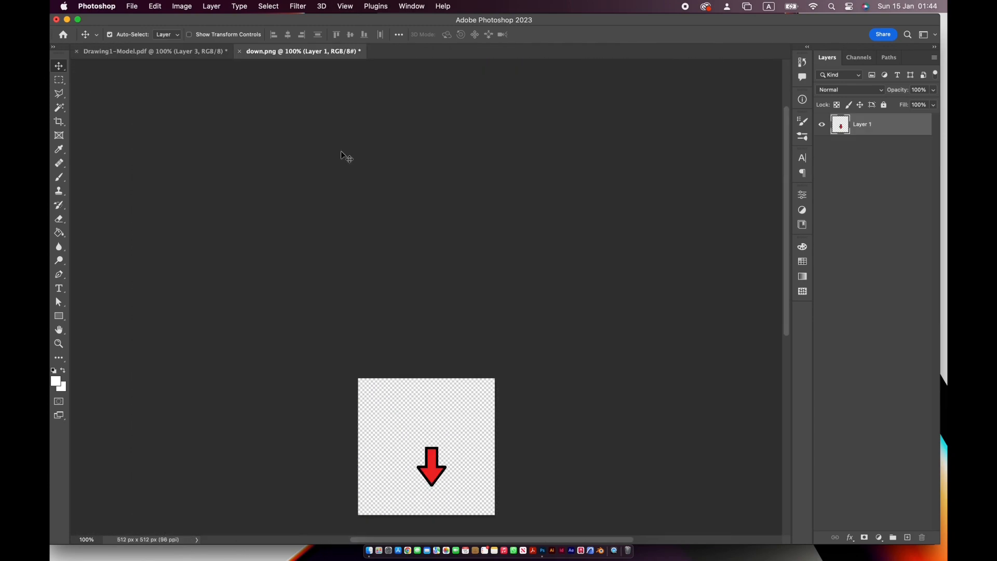
{"action": "left_click_drag", "start_coordinate": [207, 85], "coordinate": [303, 294]}
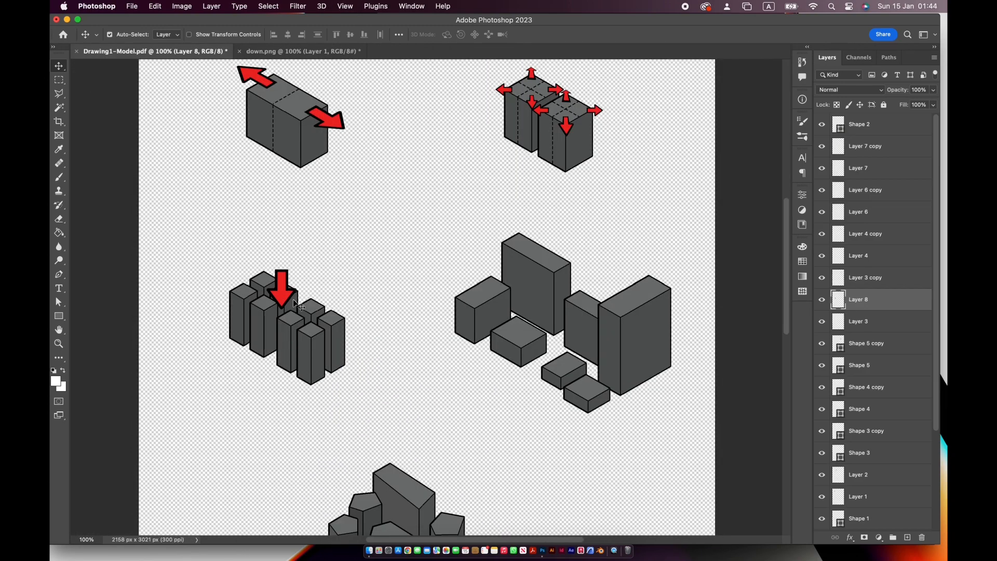
{"action": "key", "text": "super+t"}
{"action": "left_click_drag", "start_coordinate": [322, 244], "coordinate": [281, 330]}
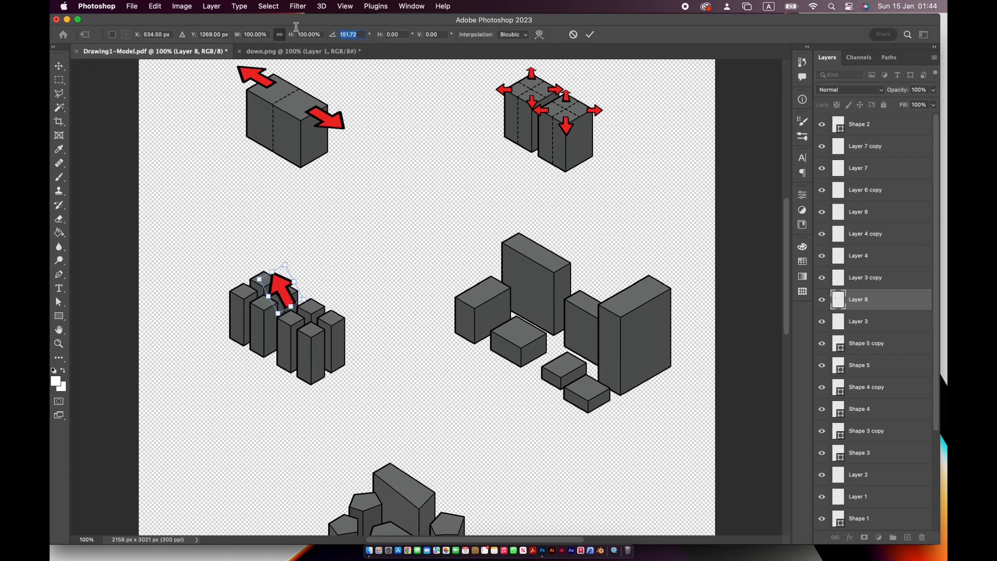
{"action": "type", "text": "180"}
- Scale the upward arrow to about 59% and place it above the rearmost tower
{"action": "left_click_drag", "start_coordinate": [291, 290], "coordinate": [272, 263]}
{"action": "key", "text": "super+plus"}
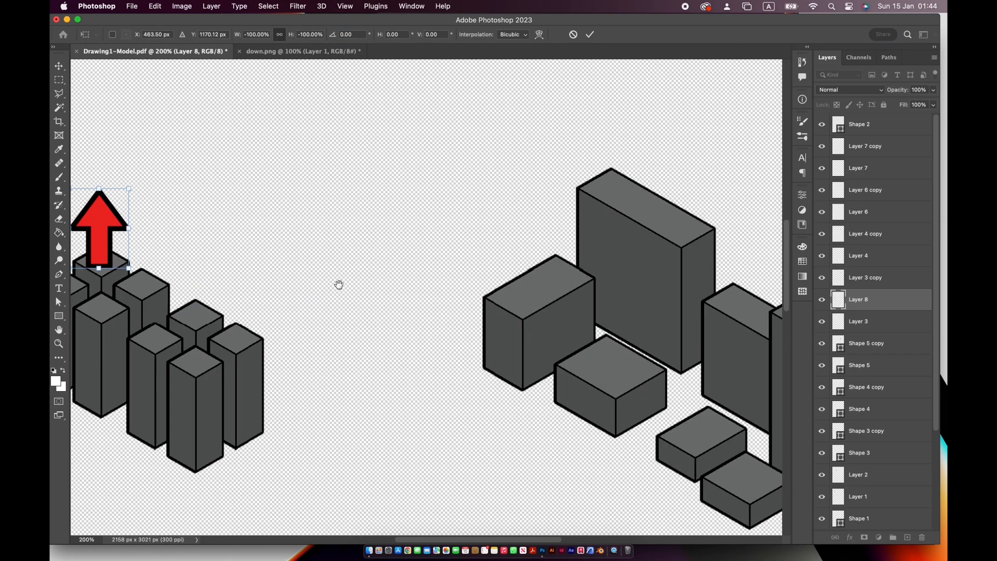
{"action": "left_click_drag", "start_coordinate": [339, 284], "coordinate": [446, 285]}
{"action": "left_click_drag", "start_coordinate": [236, 190], "coordinate": [210, 243]}
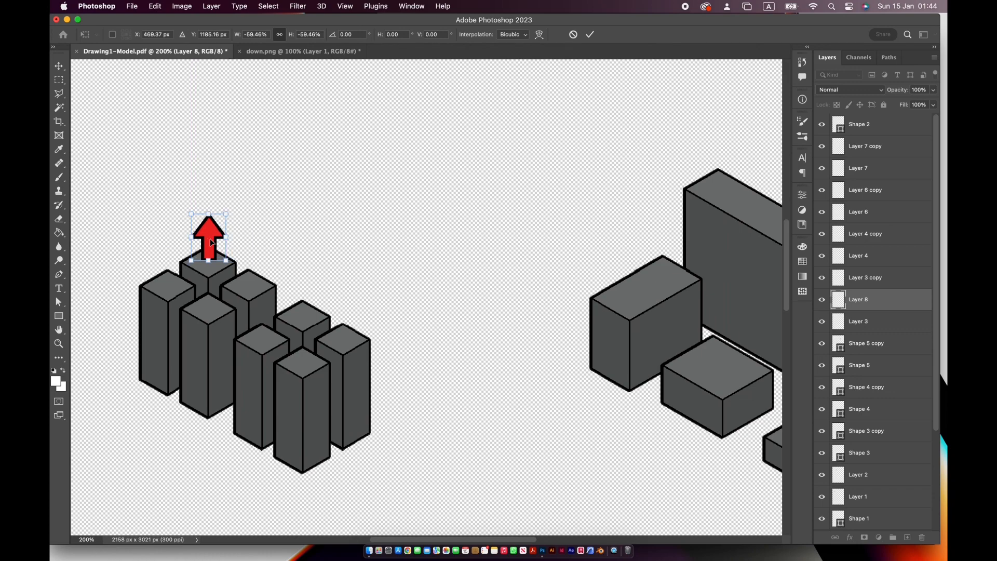
{"action": "key", "text": "Return"}
- Paste seven more copies of the scaled upward arrow beside the tower group
{"action": "key", "text": "super+v"}
{"action": "key", "text": "super+v"}
{"action": "key", "text": "super+v"}
{"action": "key", "text": "super+v"}
{"action": "key", "text": "super+v"}
{"action": "key", "text": "super+v"}
{"action": "key", "text": "super+v"}
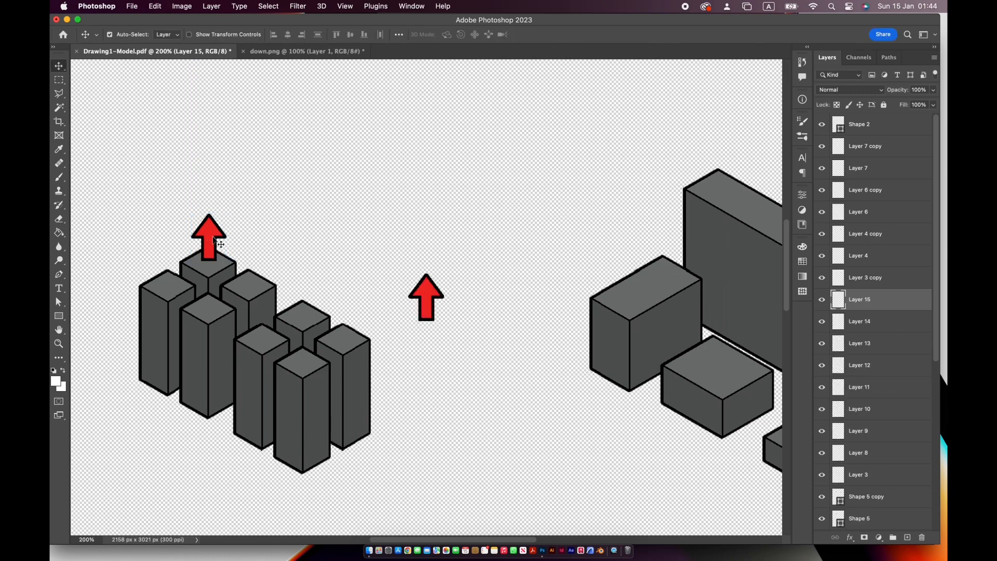
- Try to narrow the arrow above the rearmost tower to about 68% width and skew it vertically by about -27°
{"action": "left_click", "coordinate": [215, 236], "text": "super"}
{"action": "key", "text": "super+plus"}
{"action": "left_click_drag", "start_coordinate": [348, 240], "coordinate": [493, 248]}
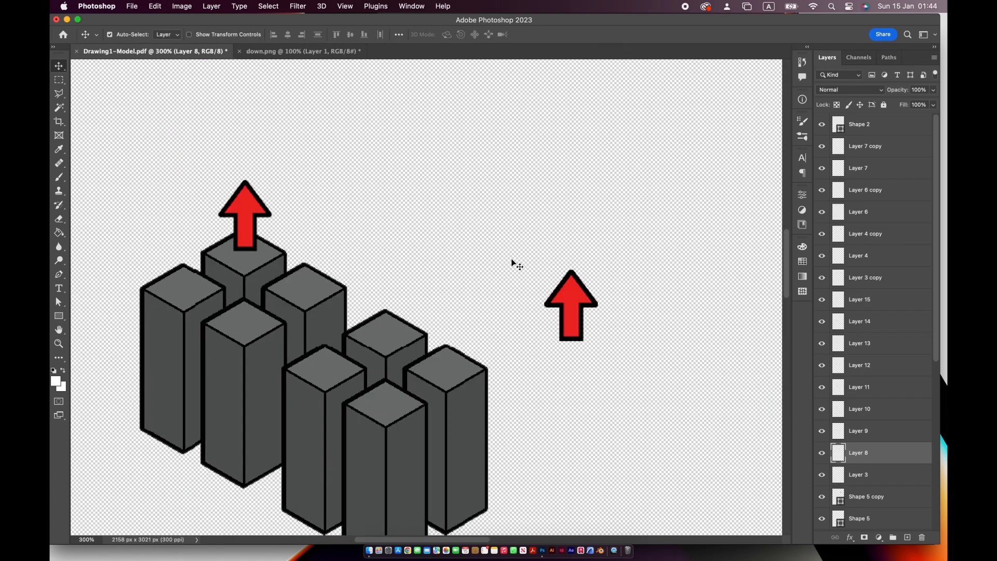
{"action": "left_click", "coordinate": [654, 365], "text": "super"}
{"action": "left_click", "coordinate": [251, 215], "text": "super"}
{"action": "key", "text": "super+t"}
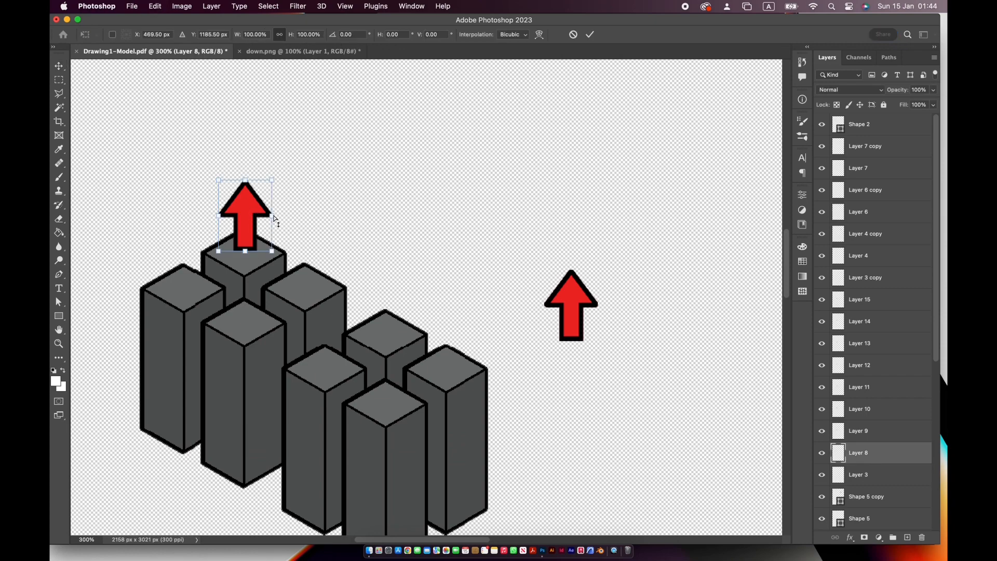
{"action": "left_click_drag", "start_coordinate": [274, 218], "coordinate": [255, 199], "text": "super"}
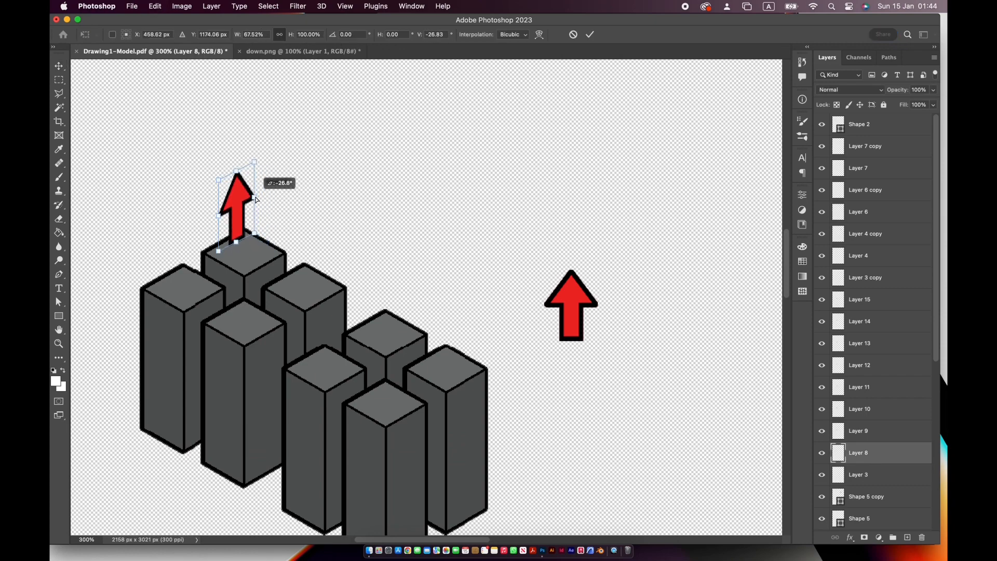
{"action": "key", "text": "Return"}
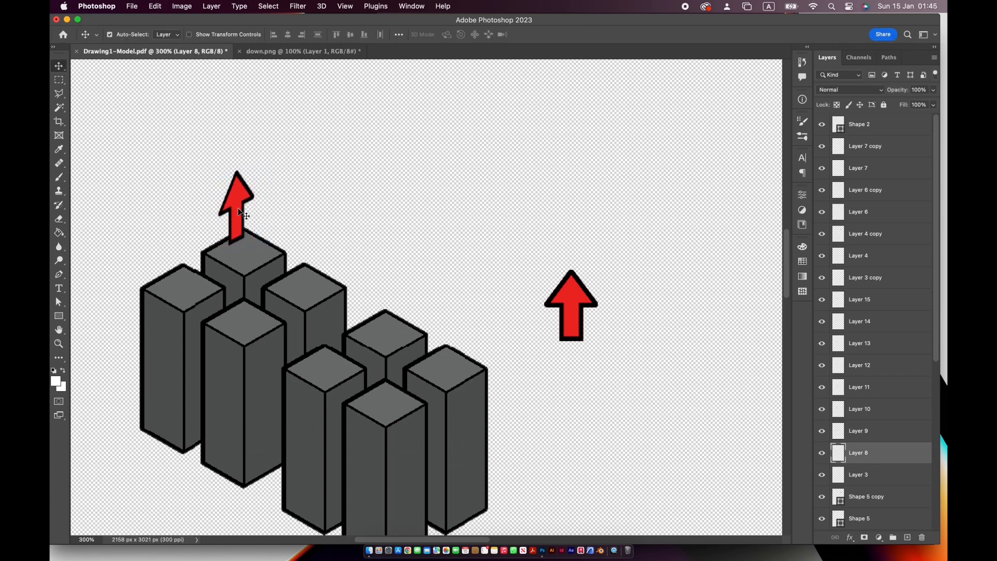
- Discard the further reshaping of the skewed arrow and delete that arrow from the rearmost tower
{"action": "key", "text": "super+t"}
{"action": "left_click_drag", "start_coordinate": [255, 208], "coordinate": [256, 229], "text": "super"}
{"action": "key", "text": "super+z"}
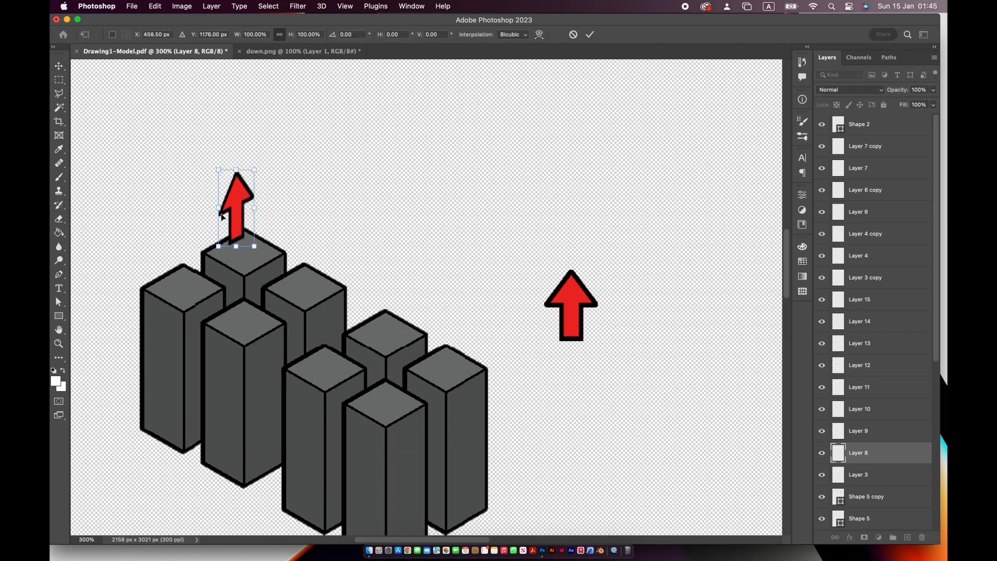
{"action": "key", "text": "Escape"}
{"action": "key", "text": "Delete"}
- Move a spare upward arrow above the rearmost tower, narrow it, and skew it so its right side slants downward
{"action": "left_click_drag", "start_coordinate": [559, 295], "coordinate": [231, 199]}
{"action": "key", "text": "super+t"}
{"action": "key", "text": "Return"}
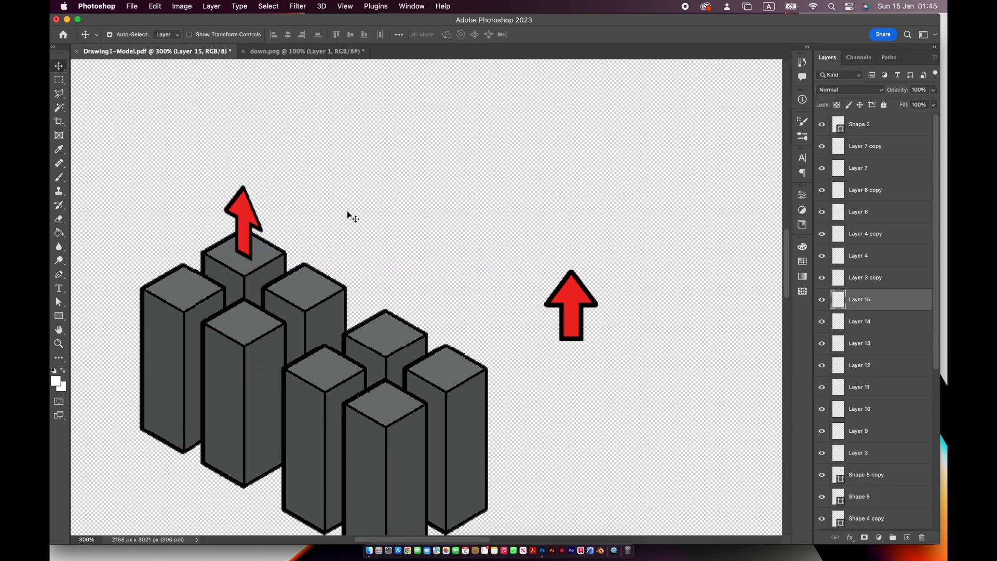
- Delete the surplus upward arrow copies stacked beside the tower group, keeping one for reuse
{"action": "left_click", "coordinate": [578, 301]}
{"action": "key", "text": "Delete"}
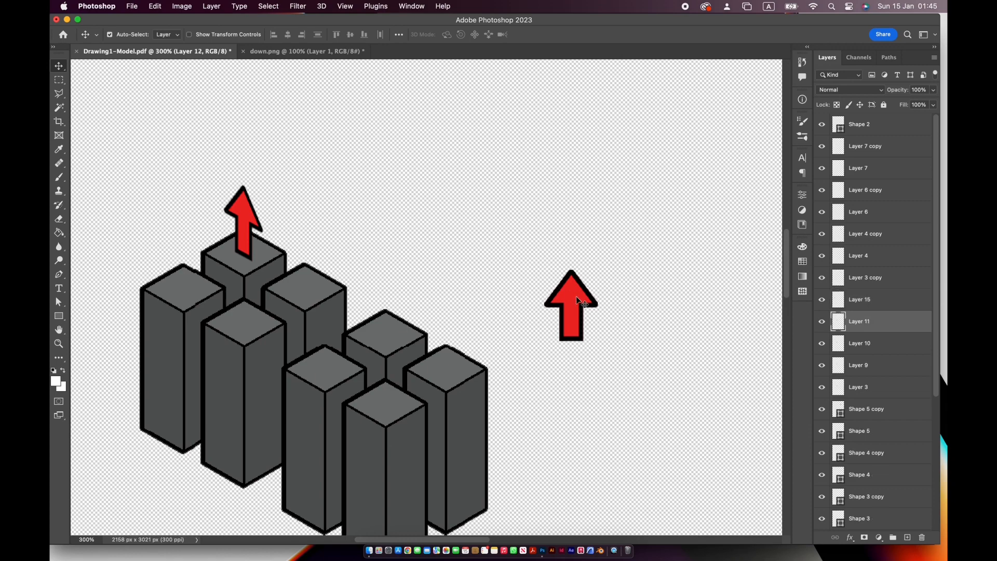
{"action": "key", "text": "Delete"}
{"action": "key", "text": "Delete"}
- Move the remaining spare arrow above the leftmost tower, rotate it to 180°, narrow it, and skew it to match the isometric view
{"action": "left_click_drag", "start_coordinate": [549, 300], "coordinate": [157, 315]}
{"action": "key", "text": "super+t"}
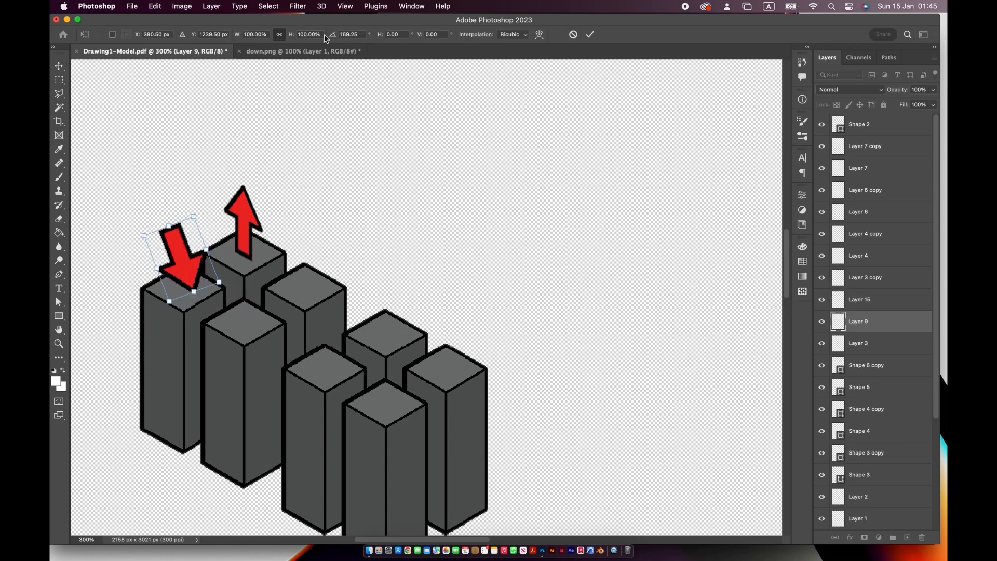
{"action": "type", "text": "180"}
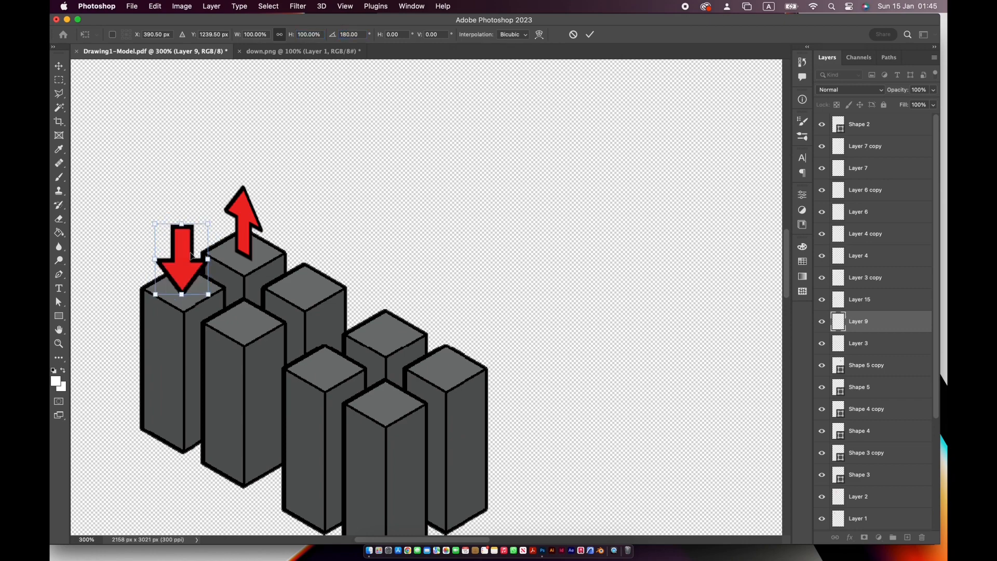
{"action": "left_click_drag", "start_coordinate": [208, 224], "coordinate": [198, 238]}
{"action": "mouse_move", "coordinate": [181, 271]}
{"action": "left_mouse_down"}
{"action": "mouse_move", "coordinate": [208, 276]}
{"action": "mouse_move", "coordinate": [198, 287]}
{"action": "mouse_move", "coordinate": [184, 263]}
{"action": "left_mouse_up"}
{"action": "key", "text": "Return"}
- Duplicate the downward arrow six times and place one copy on top of each remaining tower without an arrow
{"action": "key", "text": "super+c"}
{"action": "key", "text": "super+v"}
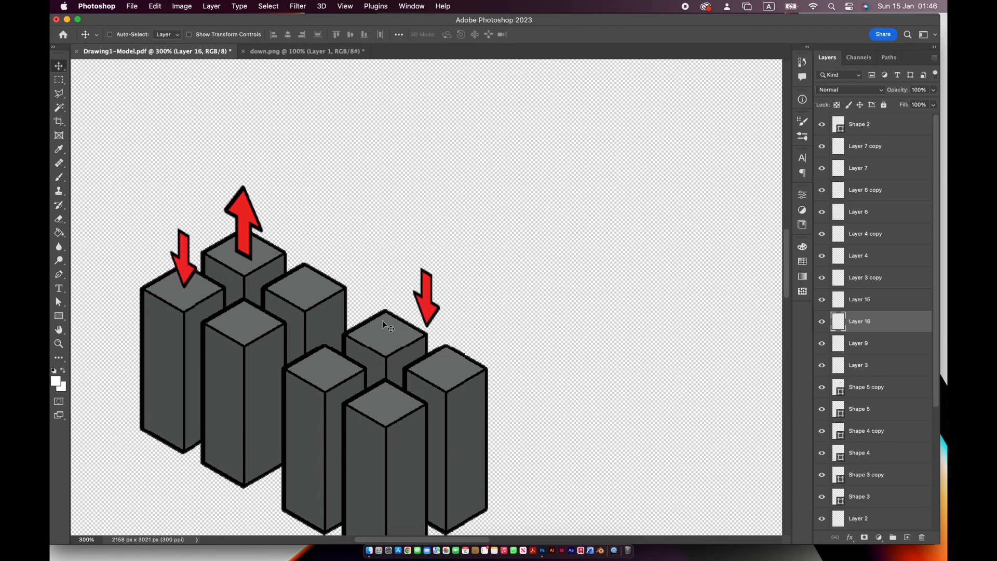
{"action": "key", "text": "super+v"}
{"action": "key", "text": "super+v"}
{"action": "key", "text": "super+v"}
{"action": "key", "text": "super+v"}
{"action": "key", "text": "super+v"}
{"action": "left_click_drag", "start_coordinate": [428, 308], "coordinate": [312, 272], "text": "super"}
{"action": "left_click_drag", "start_coordinate": [428, 313], "coordinate": [329, 359], "text": "super"}
{"action": "left_click_drag", "start_coordinate": [427, 309], "coordinate": [253, 310]}
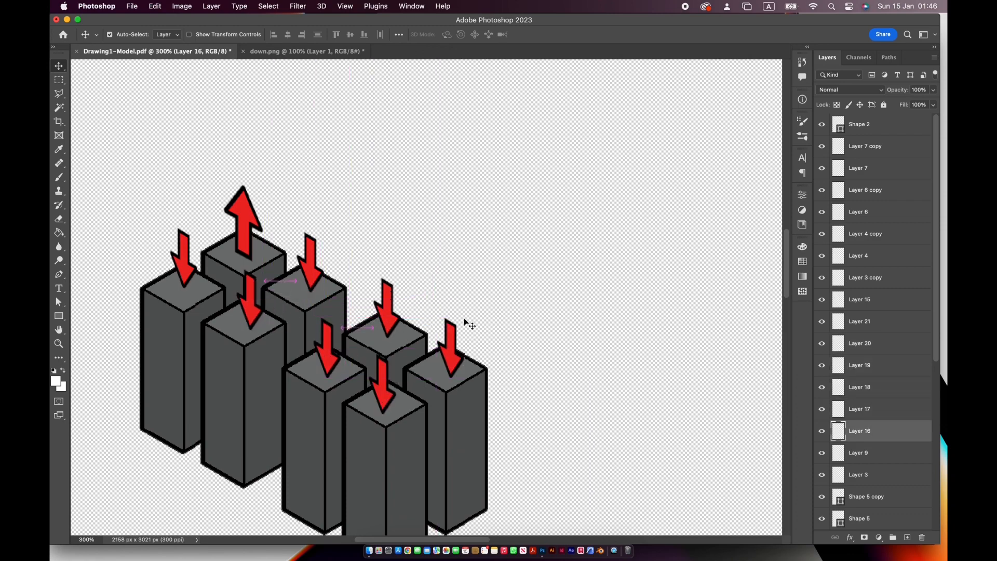
- Review the finished tower arrows together with the varied-block and irregular-polygon stages of the sheet
{"action": "key", "text": "super+minus"}
{"action": "key", "text": "super+minus"}
{"action": "left_click_drag", "start_coordinate": [407, 299], "coordinate": [174, 299]}
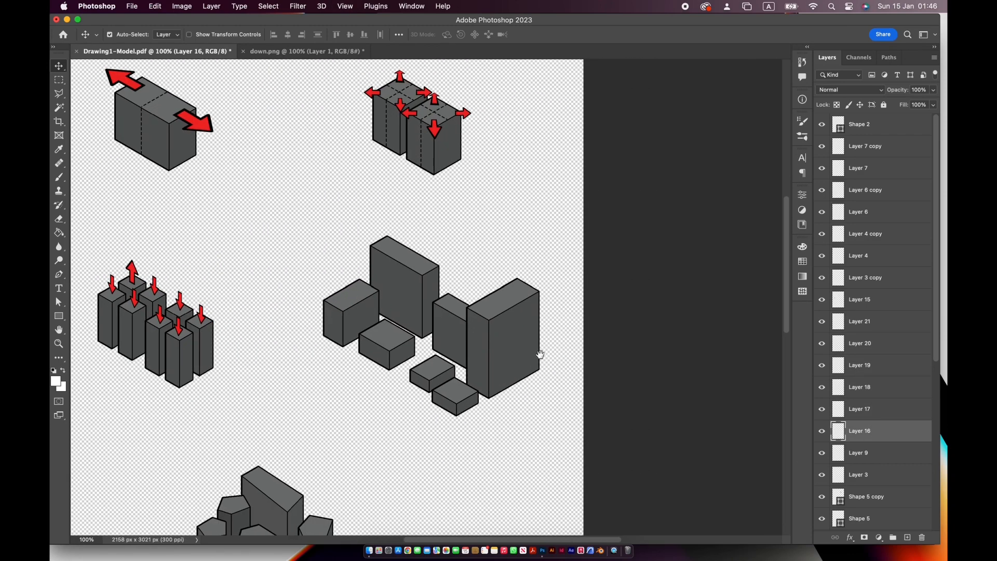
{"action": "scroll", "coordinate": [540, 355], "scroll_direction": "down", "scroll_amount": 4}
{"action": "scroll", "coordinate": [540, 354], "scroll_direction": "left", "scroll_amount": 1}
{"action": "scroll", "coordinate": [538, 341], "scroll_direction": "down", "scroll_amount": 2}
{"action": "scroll", "coordinate": [538, 340], "scroll_direction": "left", "scroll_amount": 1}
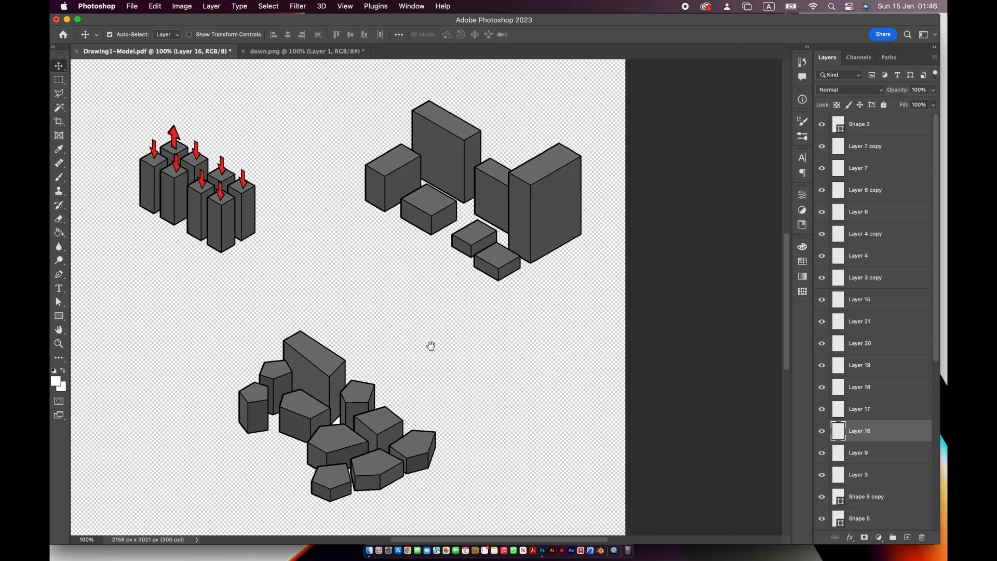
{"action": "left_click_drag", "start_coordinate": [431, 345], "coordinate": [490, 344]}
- Merge all arrow and dashed-line layers from Shape 2 down to Shape 1 and rename the result "arrows and lines"
{"action": "scroll", "coordinate": [905, 354], "scroll_direction": "down", "scroll_amount": 10}
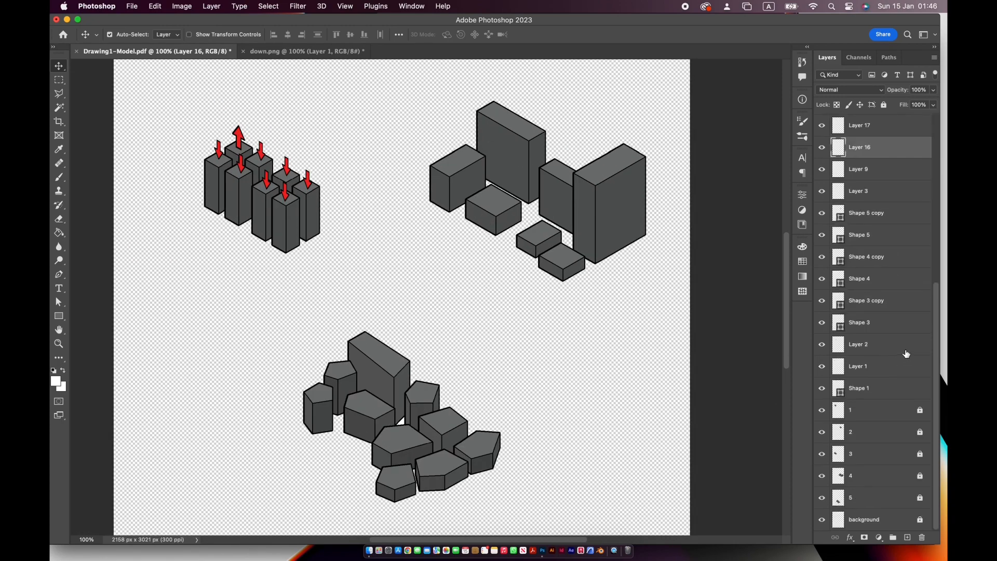
{"action": "scroll", "coordinate": [906, 353], "scroll_direction": "up", "scroll_amount": 10}
{"action": "scroll", "coordinate": [614, 322], "scroll_direction": "up", "scroll_amount": 4}
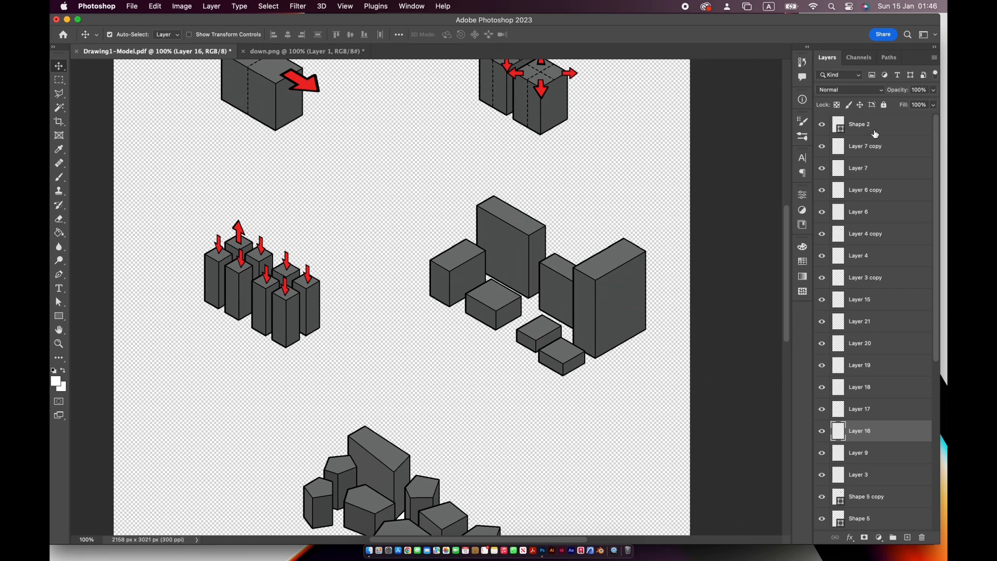
{"action": "left_click", "coordinate": [877, 133]}
{"action": "scroll", "coordinate": [922, 366], "scroll_direction": "down", "scroll_amount": 10}
{"action": "left_click", "coordinate": [899, 395], "text": "shift"}
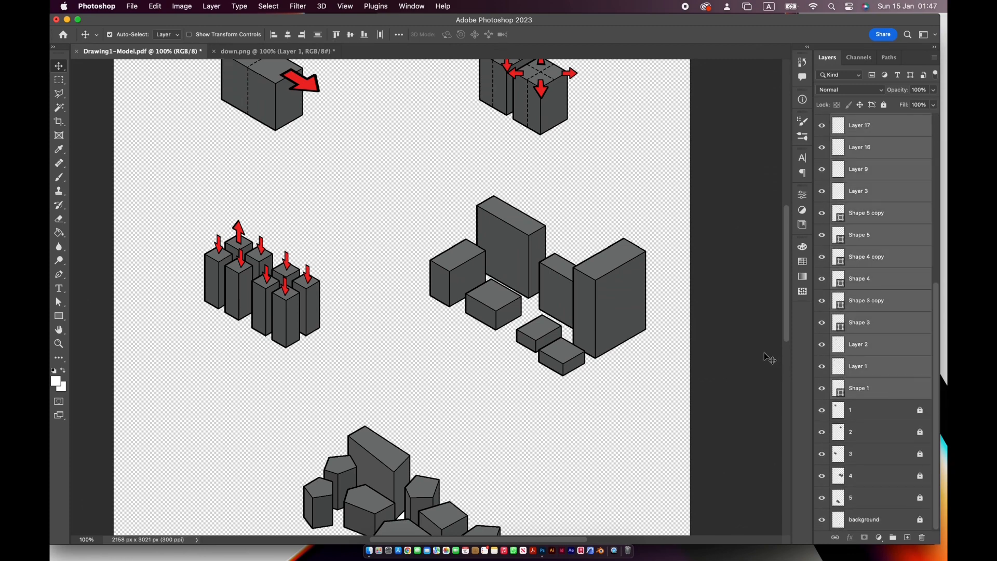
{"action": "key", "text": "super+e"}
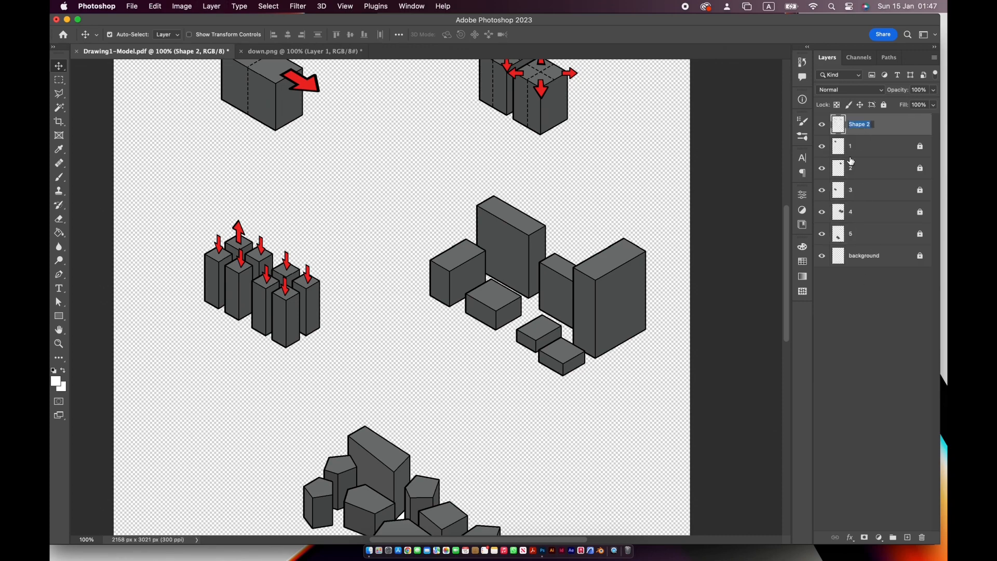
{"action": "type", "text": "arrows and lines"}
{"action": "key", "text": "Return"}
- Unlock layers 1 to 5 and the background layer
{"action": "left_click", "coordinate": [887, 141]}
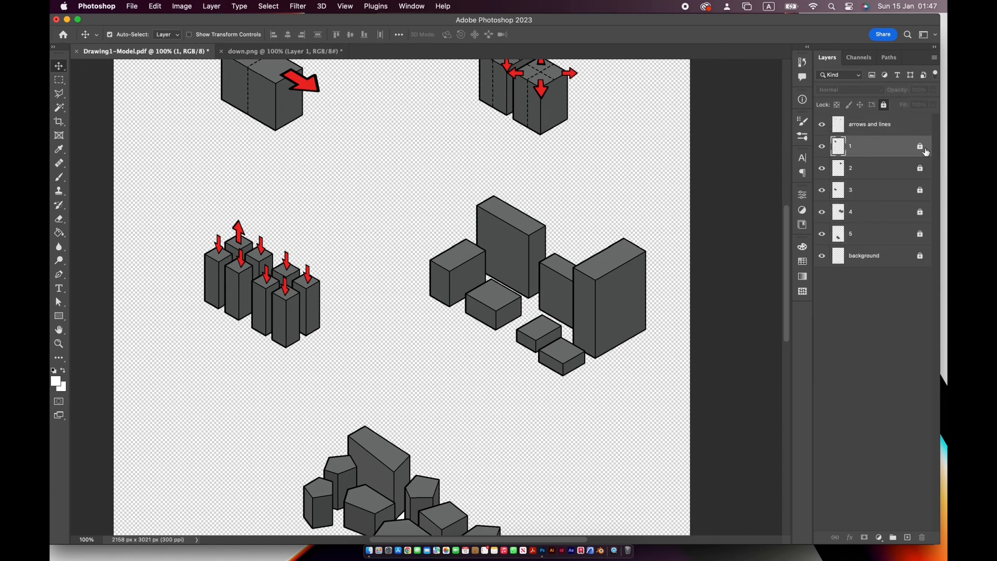
{"action": "left_click", "coordinate": [922, 147]}
{"action": "left_click", "coordinate": [921, 169]}
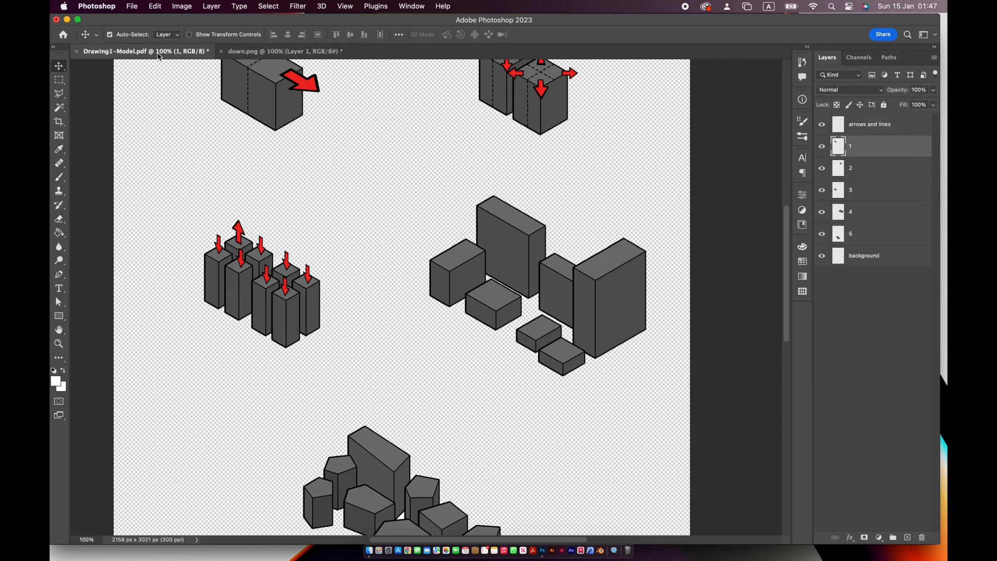
- Open the palette image AdobeColor-Blue Two Plus Accent.jpeg from the colour code folder inside Documents > Photoshop
{"action": "left_click", "coordinate": [132, 6]}
{"action": "left_click", "coordinate": [145, 30]}
{"action": "left_click", "coordinate": [541, 57]}
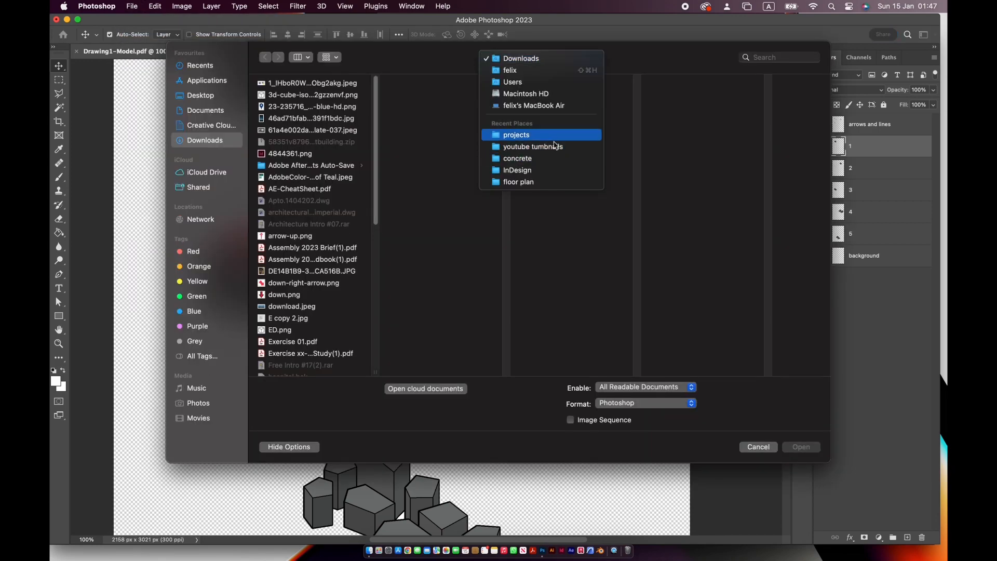
{"action": "key", "text": "Escape"}
{"action": "left_click", "coordinate": [206, 110]}
{"action": "left_click", "coordinate": [325, 165]}
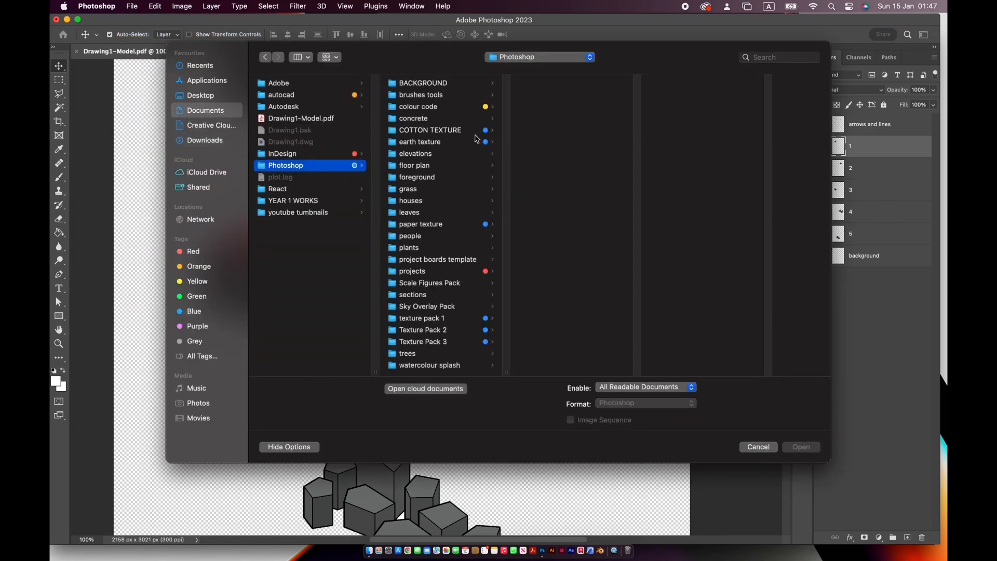
{"action": "left_click", "coordinate": [457, 107]}
{"action": "left_click", "coordinate": [577, 94]}
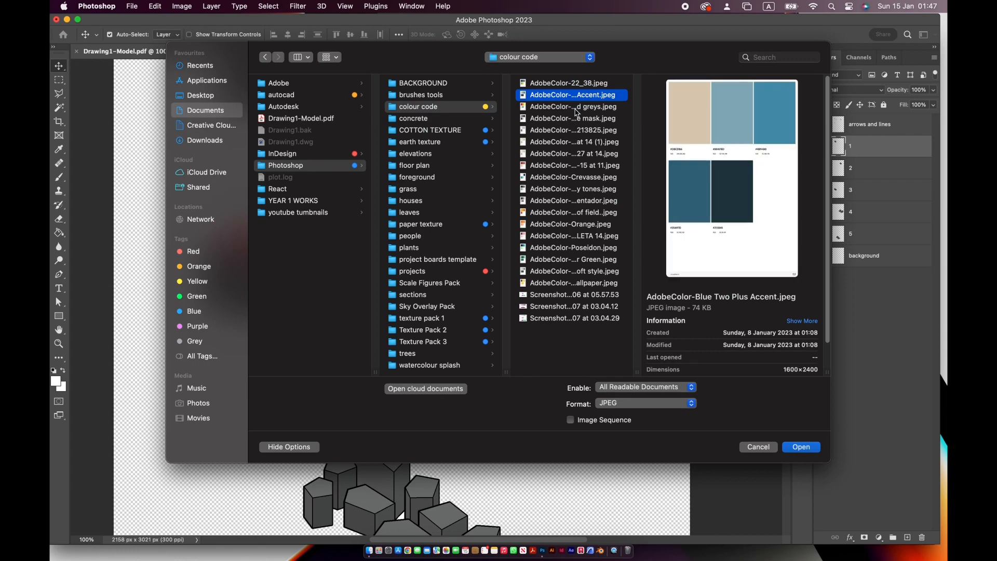
{"action": "left_click", "coordinate": [812, 447]}
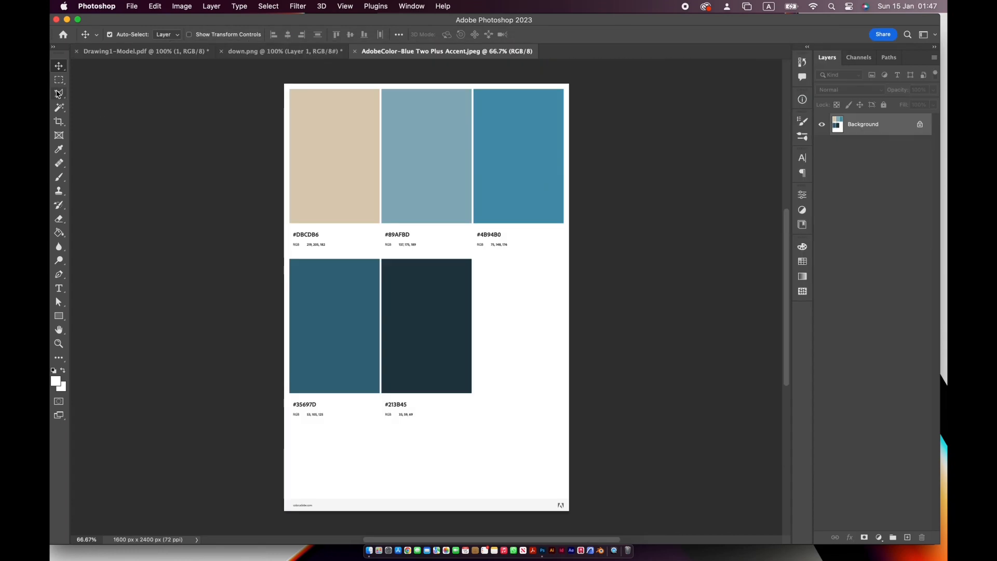
- Copy the five colour swatches into Drawing1-Model.pdf, scale them down, and place them below the stage-four blocks
{"action": "left_click", "coordinate": [59, 80]}
{"action": "left_click_drag", "start_coordinate": [568, 291], "coordinate": [244, 197]}
{"action": "left_click", "coordinate": [59, 66]}
{"action": "left_click_drag", "start_coordinate": [410, 223], "coordinate": [457, 309]}
{"action": "key", "text": "super+t"}
{"action": "left_click_drag", "start_coordinate": [252, 267], "coordinate": [490, 354]}
{"action": "left_click_drag", "start_coordinate": [584, 370], "coordinate": [587, 414]}
{"action": "key", "text": "Return"}
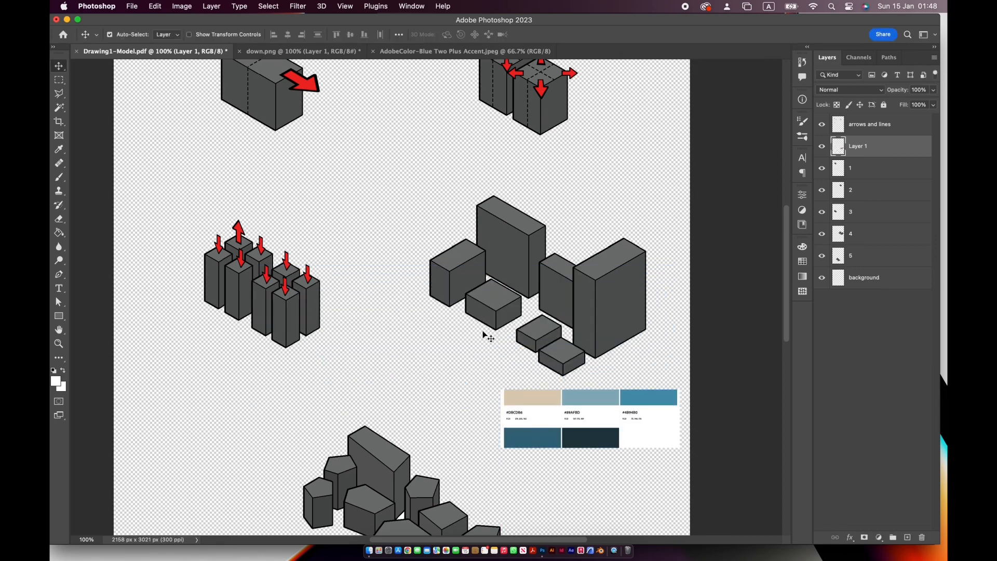
- Fill the background layer with the beige #DBCDB6 sampled from the palette and lock that layer
{"action": "left_click", "coordinate": [59, 233]}
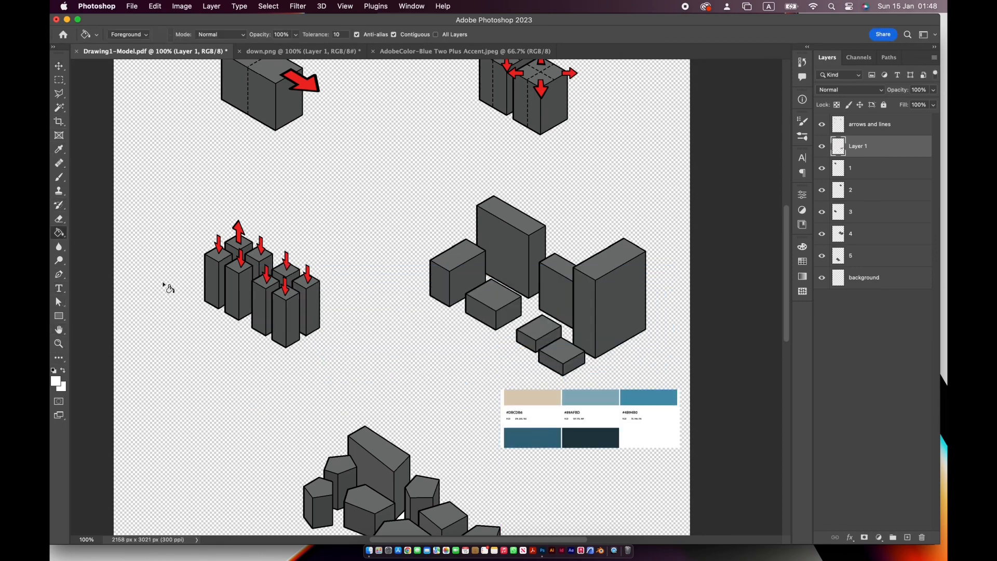
{"action": "left_click", "coordinate": [59, 150]}
{"action": "left_click", "coordinate": [551, 401]}
{"action": "left_click", "coordinate": [59, 233]}
{"action": "left_click", "coordinate": [892, 282]}
{"action": "left_click", "coordinate": [462, 338]}
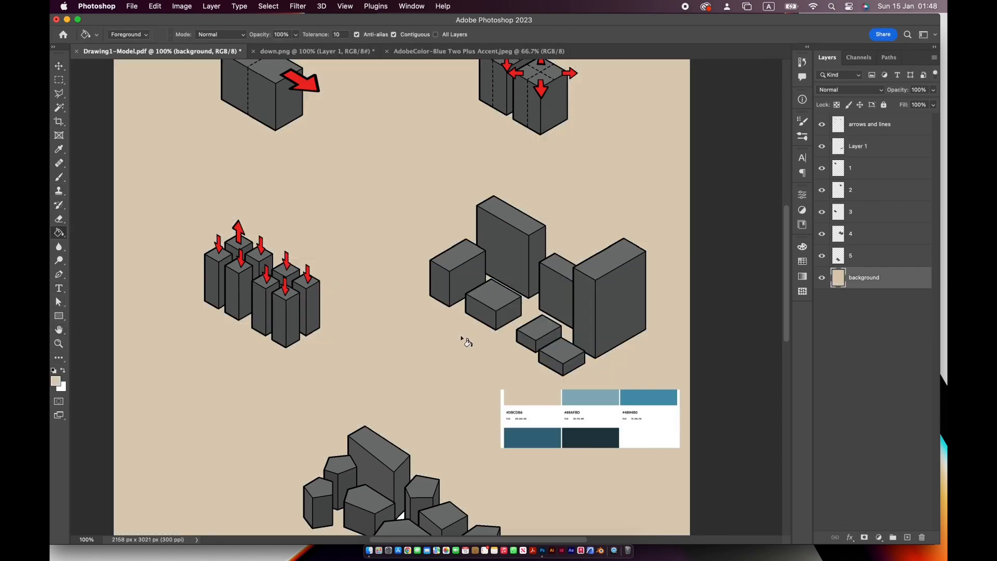
{"action": "left_click", "coordinate": [884, 106]}
- Add an empty layer above layer 1, sample the dark blue #35697D, and try filling the first block's right face on the new layer
{"action": "left_click", "coordinate": [894, 168]}
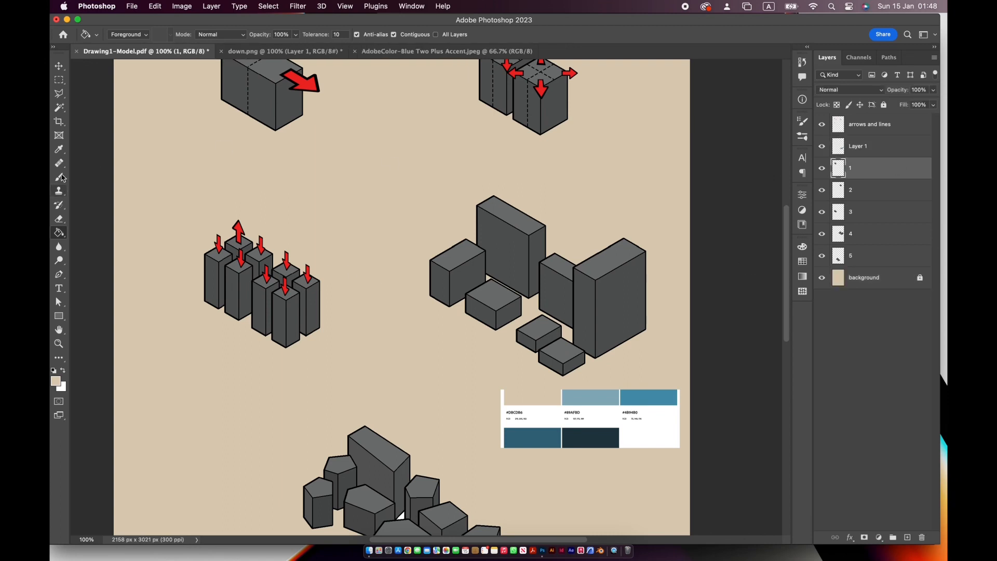
{"action": "key", "text": "i"}
{"action": "left_click", "coordinate": [907, 537]}
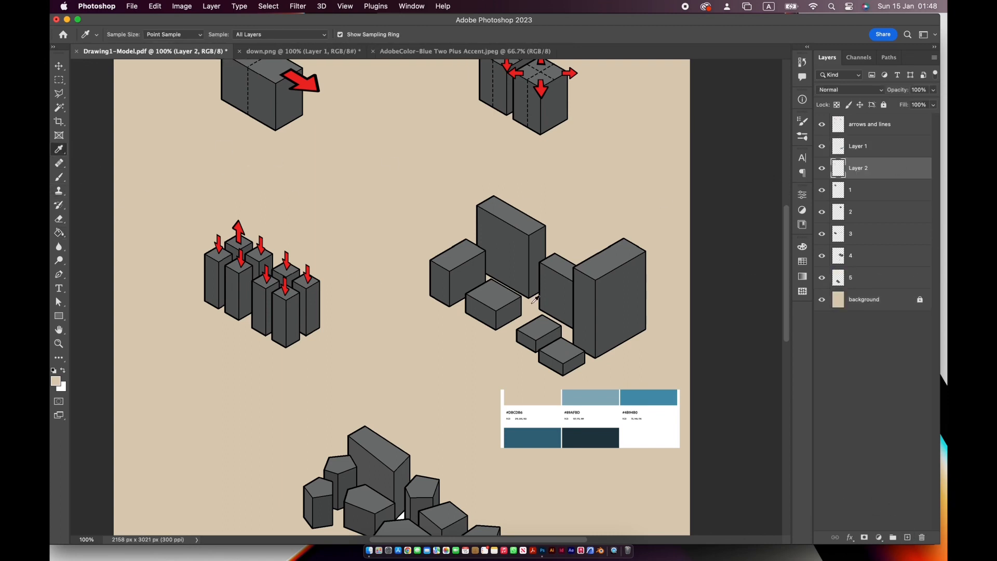
{"action": "left_click", "coordinate": [536, 437]}
{"action": "key", "text": "g"}
{"action": "left_click", "coordinate": [293, 125]}
{"action": "key", "text": "super+z"}
- Fill the right faces of the blocks and towers on layers 1, 2 and 3 with the dark blue #35697D
{"action": "left_click", "coordinate": [889, 188]}
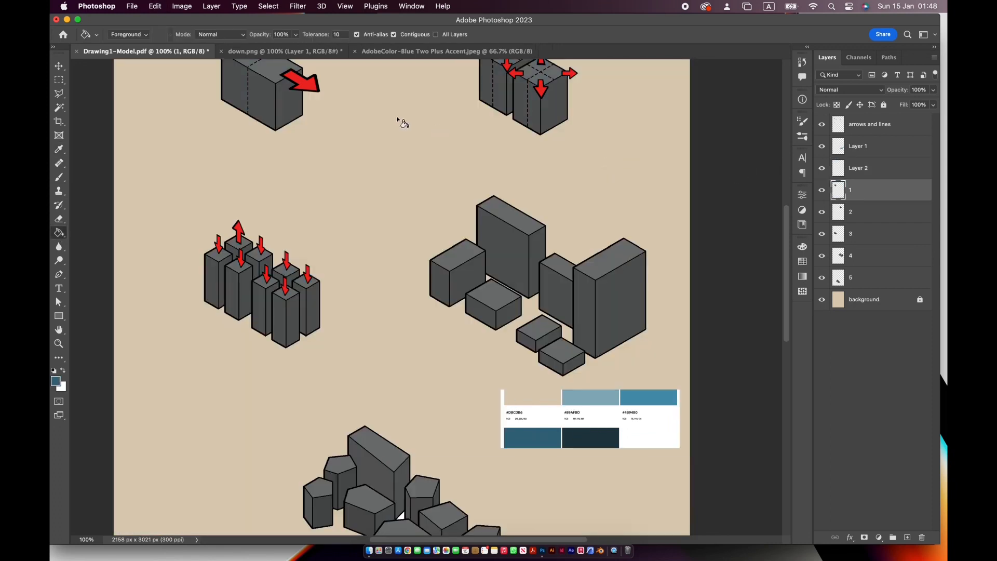
{"action": "left_click", "coordinate": [874, 212]}
{"action": "left_click", "coordinate": [553, 106]}
{"action": "left_click", "coordinate": [882, 233]}
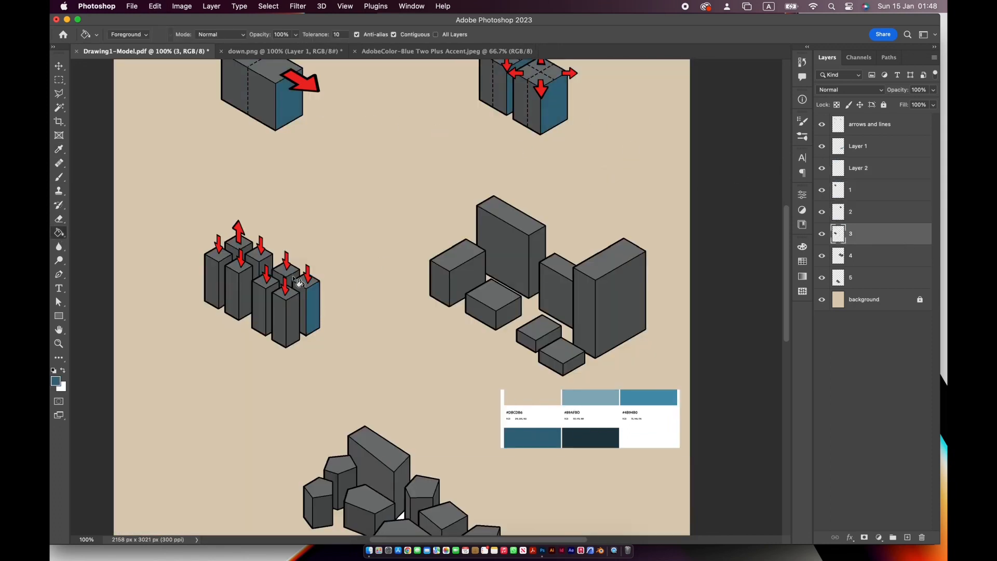
{"action": "left_click", "coordinate": [249, 266]}
{"action": "left_click", "coordinate": [223, 267]}
- Fill the right faces of all stage-four blocks on layer 4 with the dark blue #35697D
{"action": "left_click", "coordinate": [868, 255]}
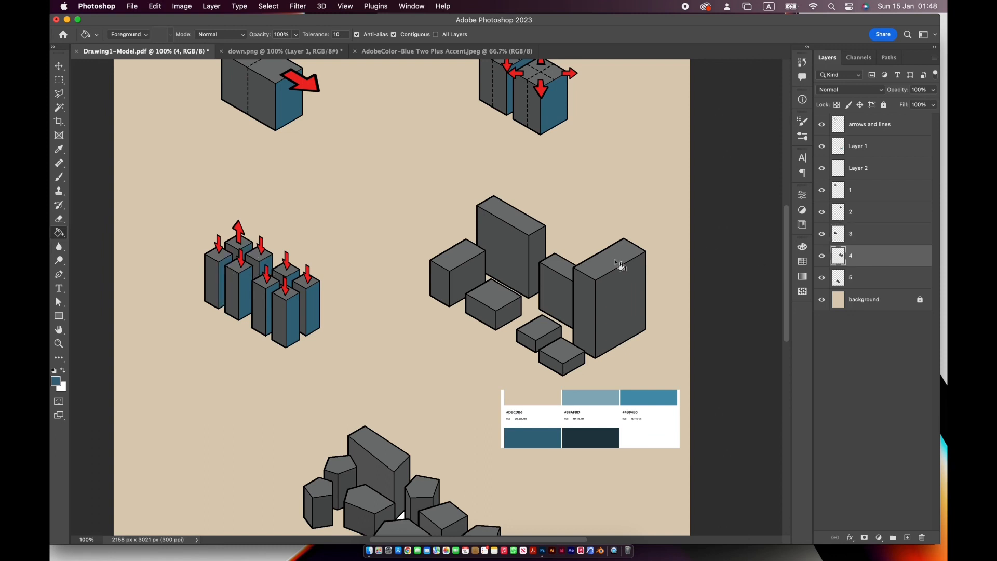
{"action": "left_click", "coordinate": [615, 275]}
{"action": "left_click", "coordinate": [538, 242]}
{"action": "left_click", "coordinate": [470, 274]}
{"action": "left_click", "coordinate": [507, 308]}
- Fill the right-hand faces of the irregular polygon blocks on layer 5 with the dark blue #35697D, undoing misplaced fills
{"action": "left_click", "coordinate": [881, 283]}
{"action": "scroll", "coordinate": [433, 349], "scroll_direction": "down", "scroll_amount": 5}
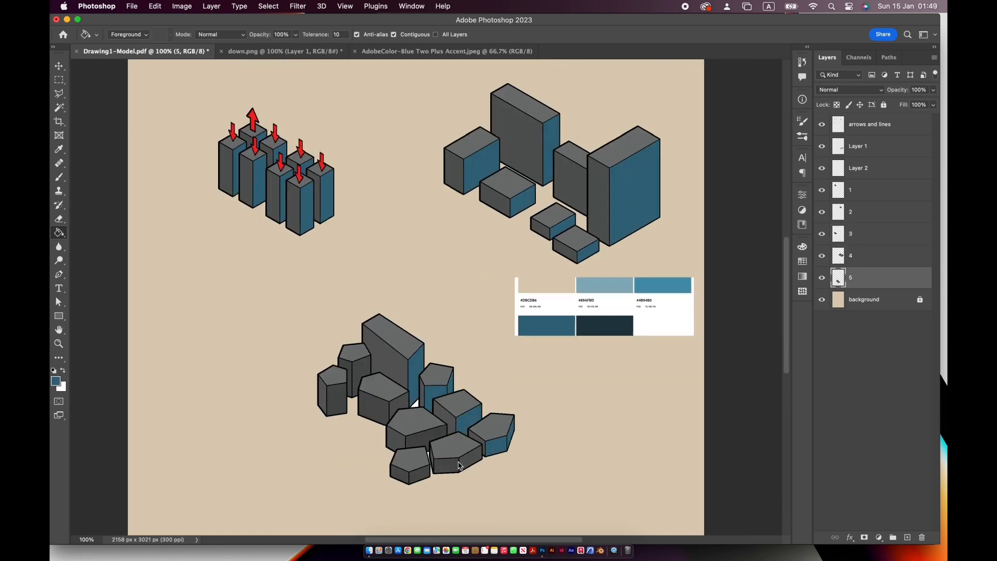
{"action": "left_click", "coordinate": [461, 464]}
{"action": "left_click", "coordinate": [410, 446]}
{"action": "left_click", "coordinate": [391, 406]}
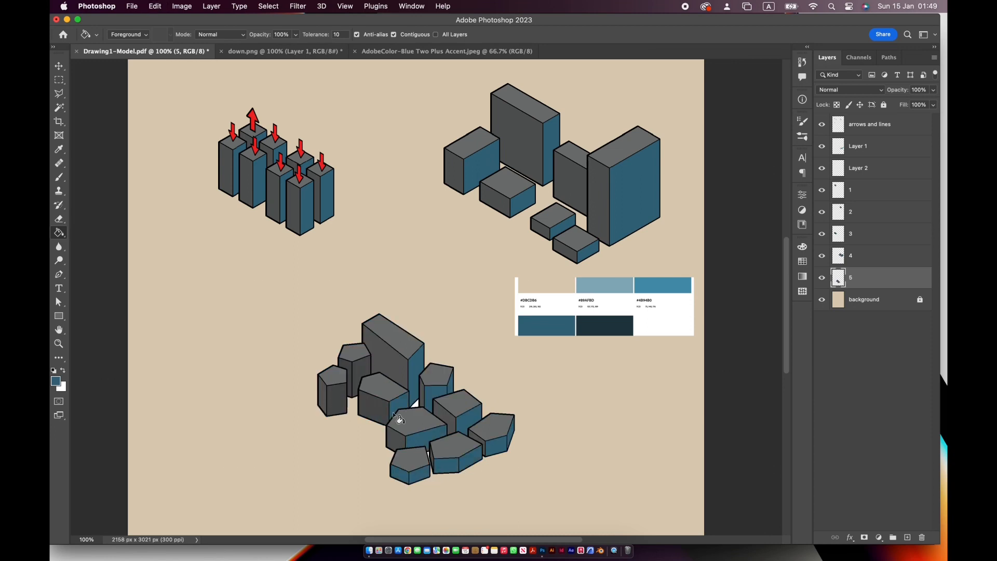
{"action": "key", "text": "super+z"}
{"action": "left_click", "coordinate": [377, 410]}
{"action": "left_click", "coordinate": [357, 380]}
{"action": "left_click", "coordinate": [334, 403]}
{"action": "key", "text": "super+z"}
{"action": "key", "text": "super+z"}
{"action": "key", "text": "super+z"}
- Sample the mid blue #4B94B0 and fill the left faces of the stage-one and stage-two blocks on layers 1 and 2
{"action": "key", "text": "alt+bracketright"}
{"action": "key", "text": "alt+bracketright"}
{"action": "key", "text": "alt+bracketright"}
{"action": "key", "text": "alt+bracketright"}
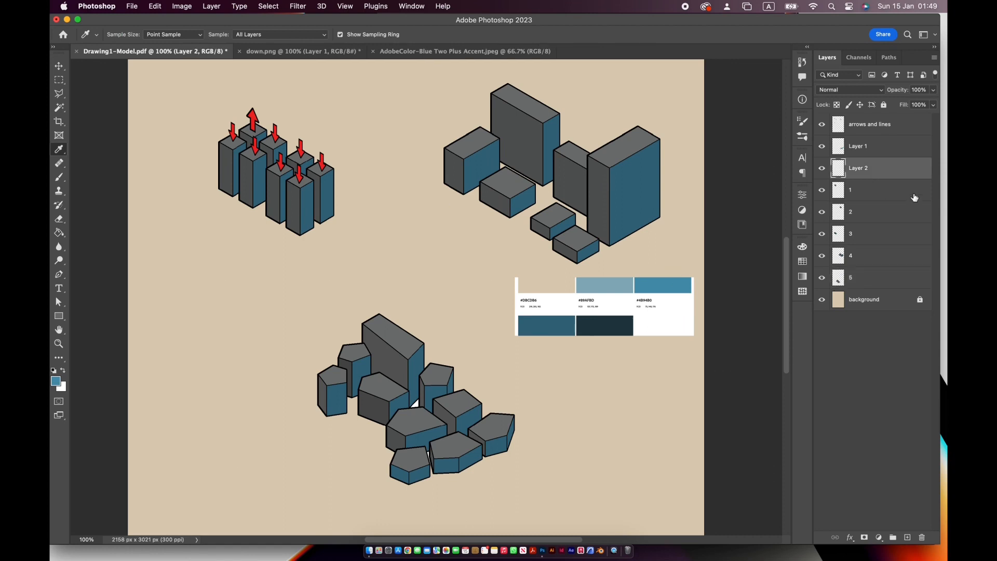
{"action": "scroll", "coordinate": [287, 242], "scroll_direction": "up", "scroll_amount": 5}
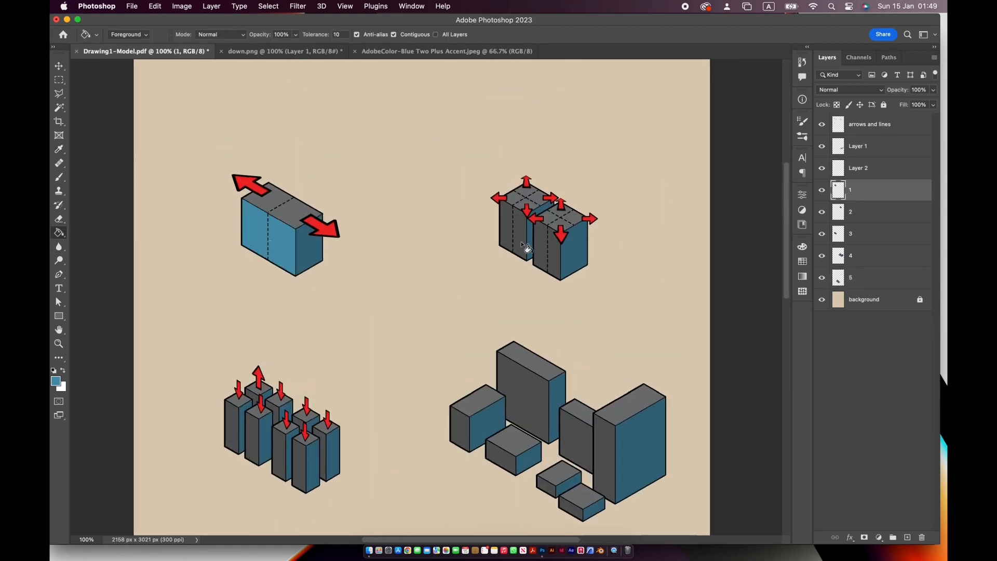
{"action": "left_click", "coordinate": [527, 248]}
{"action": "key", "text": "super+z"}
{"action": "key", "text": "alt+bracketleft"}
{"action": "left_click", "coordinate": [507, 256]}
- Fill the left faces of the towers on layer 3 and the stage-four blocks on layer 4 with the mid blue #4B94B0
{"action": "key", "text": "alt+bracketleft"}
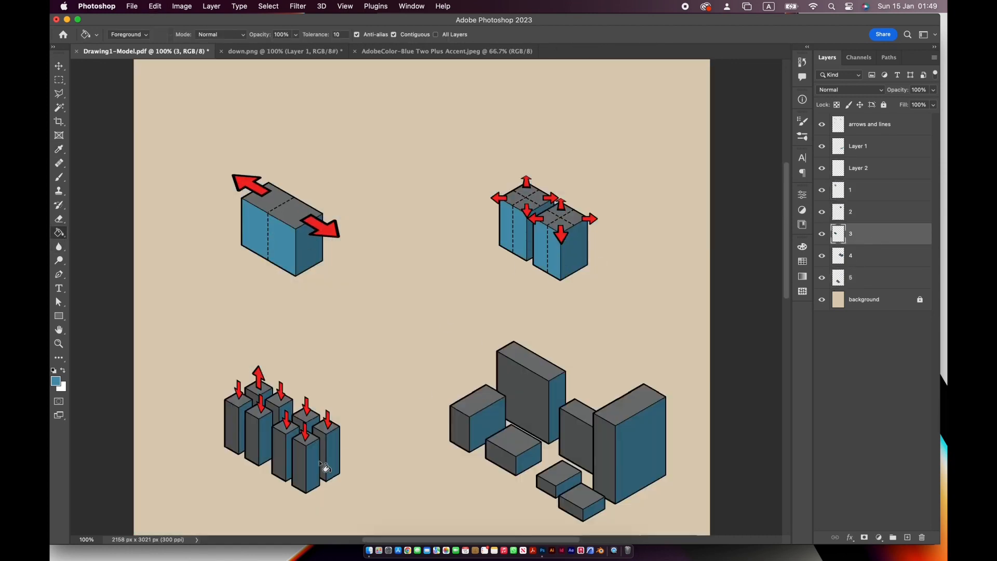
{"action": "left_click", "coordinate": [258, 430]}
{"action": "key", "text": "alt+bracketleft"}
{"action": "left_click", "coordinate": [525, 405]}
{"action": "left_click", "coordinate": [579, 466]}
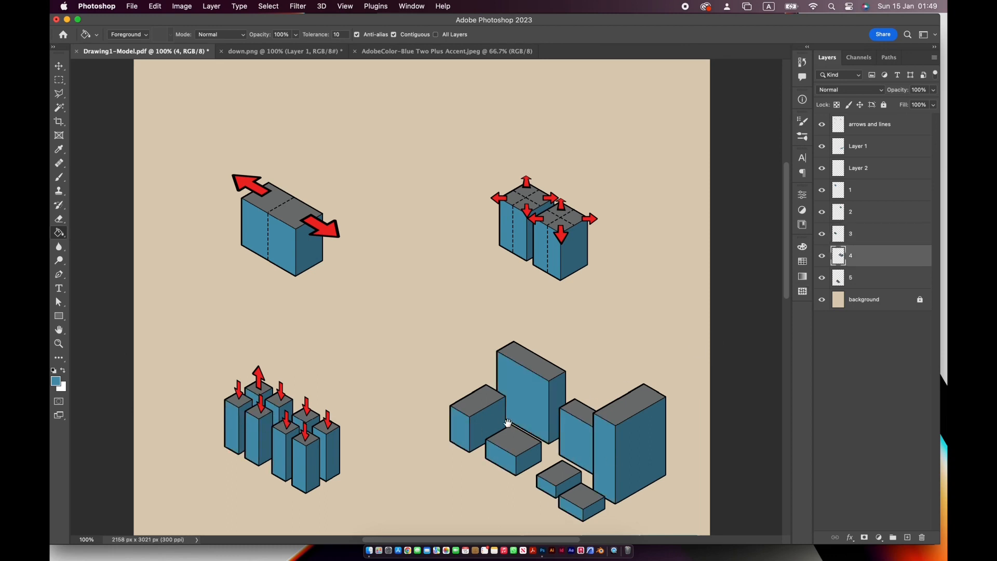
- Fill the left faces of the irregular polygon blocks on layer 5 with the mid blue #4B94B0
{"action": "left_click_drag", "start_coordinate": [508, 422], "coordinate": [520, 205]}
{"action": "left_click", "coordinate": [851, 276]}
{"action": "left_click", "coordinate": [407, 404]}
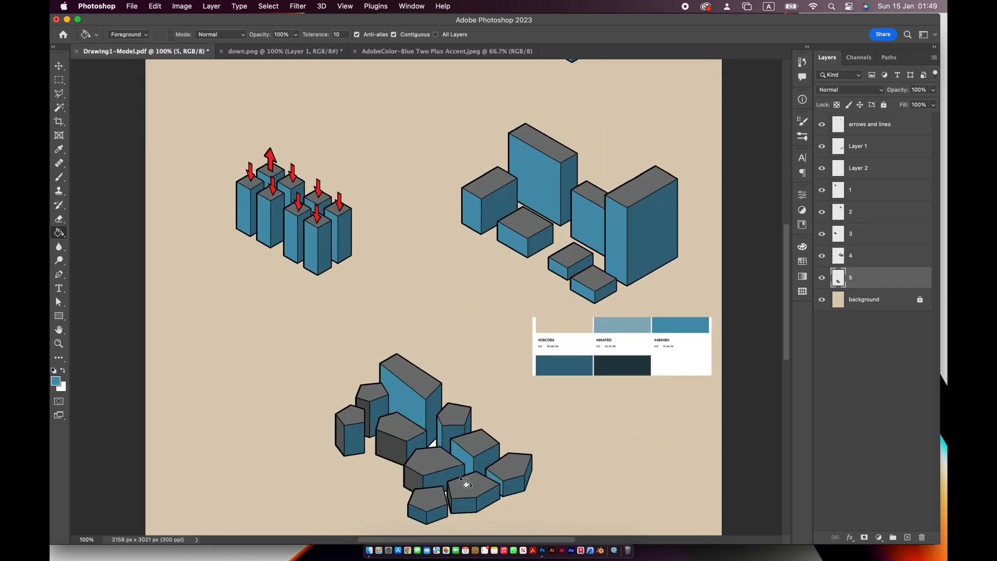
- Sample the light blue #89AFBD and fill the top face of the single stage-one block on layer 1
{"action": "key", "text": "alt+bracketright"}
{"action": "key", "text": "alt+bracketright"}
{"action": "key", "text": "alt+bracketright"}
{"action": "key", "text": "alt+bracketright"}
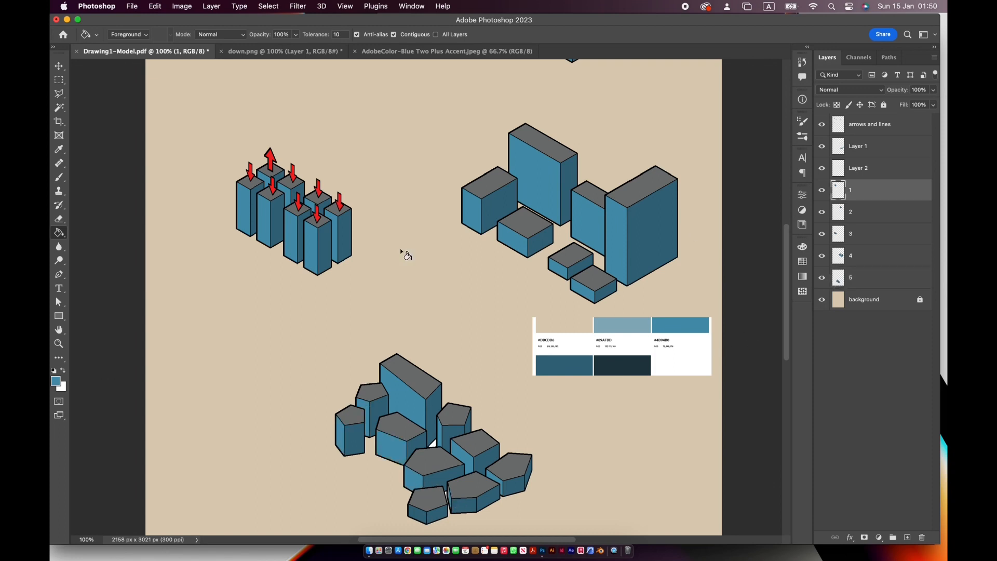
{"action": "key", "text": "i"}
{"action": "left_click", "coordinate": [58, 233]}
{"action": "scroll", "coordinate": [265, 223], "scroll_direction": "up", "scroll_amount": 5}
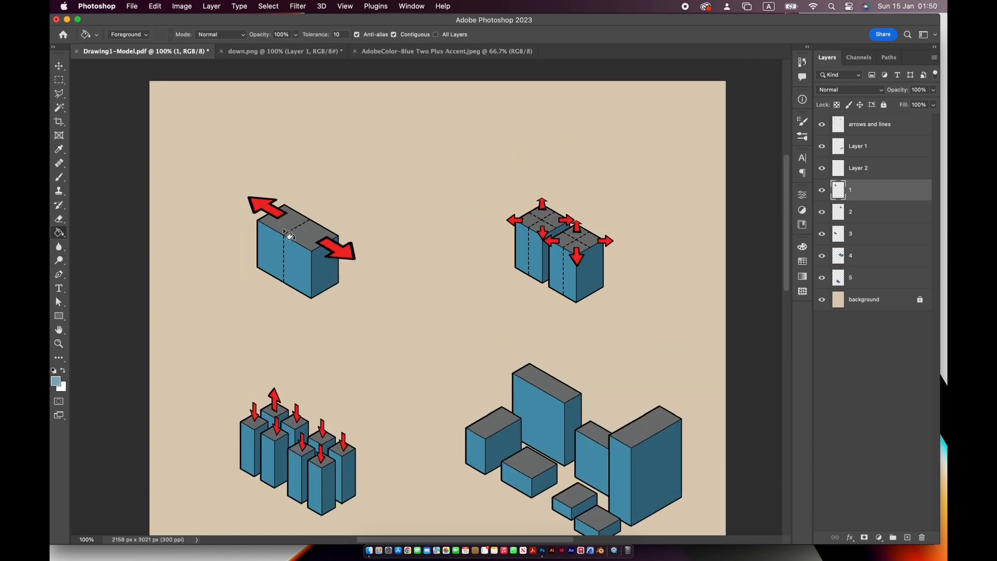
{"action": "left_click", "coordinate": [285, 231]}
- Fill the top faces of the stage-two blocks on layer 2 and the towers on layer 3 with the light blue #89AFBD
{"action": "left_click", "coordinate": [852, 213]}
{"action": "left_click", "coordinate": [552, 224]}
{"action": "left_click", "coordinate": [580, 240]}
{"action": "key", "text": "alt+bracketleft"}
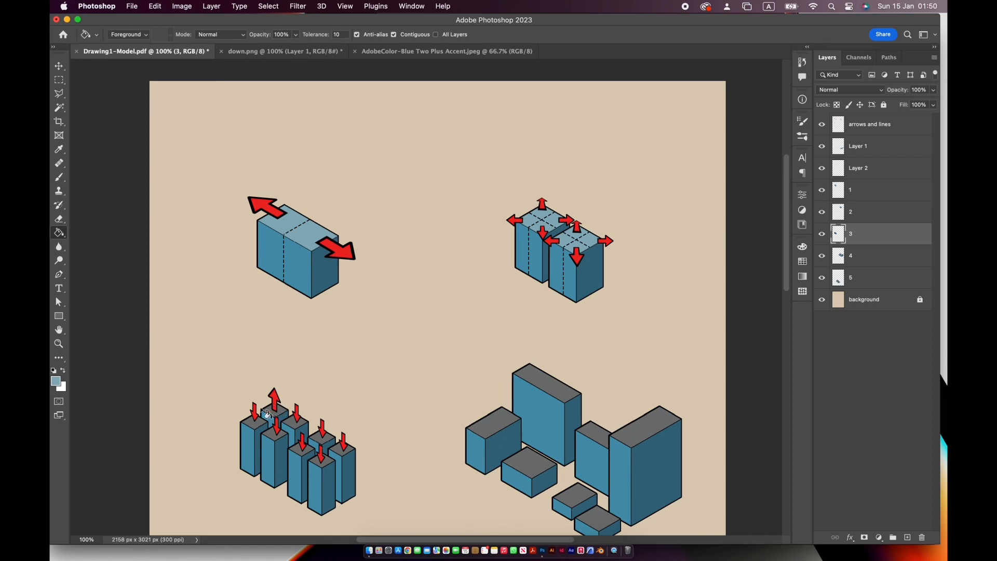
{"action": "left_click", "coordinate": [338, 451]}
- Fill the top faces of the stage-four blocks on layer 4 with the light blue #89AFBD
{"action": "left_click", "coordinate": [873, 259]}
{"action": "left_click", "coordinate": [554, 388]}
{"action": "left_click", "coordinate": [594, 433]}
{"action": "left_click", "coordinate": [646, 424]}
{"action": "left_click", "coordinate": [597, 519]}
{"action": "left_click", "coordinate": [575, 496]}
{"action": "left_click", "coordinate": [529, 462]}
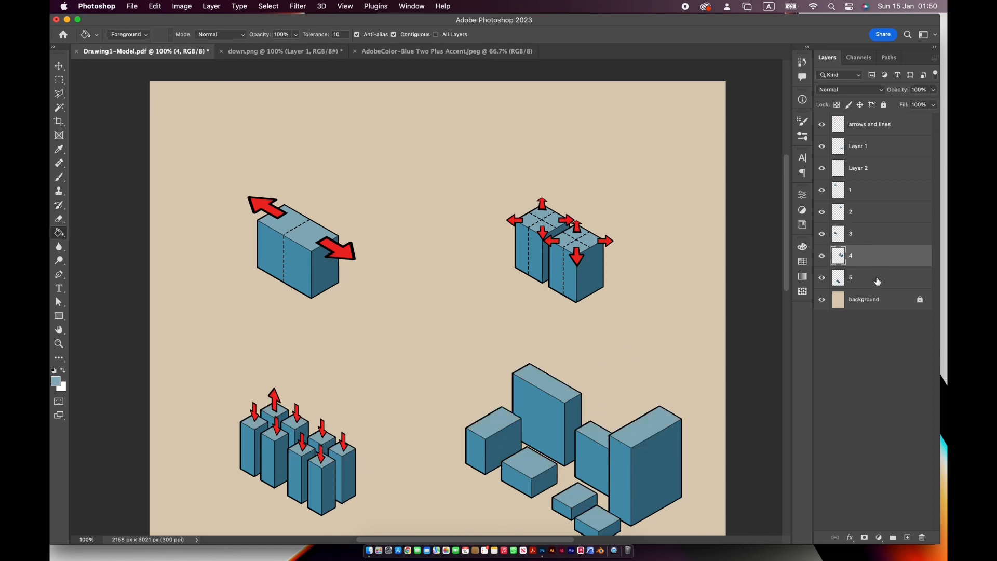
- Fill the top faces of the irregular polygon blocks on layer 5 with the light blue #89AFBD
{"action": "double_click", "coordinate": [877, 281]}
{"action": "left_click", "coordinate": [911, 291]}
{"action": "scroll", "coordinate": [494, 291], "scroll_direction": "down", "scroll_amount": 5}
{"action": "left_click", "coordinate": [433, 384]}
{"action": "left_click", "coordinate": [476, 421]}
{"action": "left_click", "coordinate": [497, 450]}
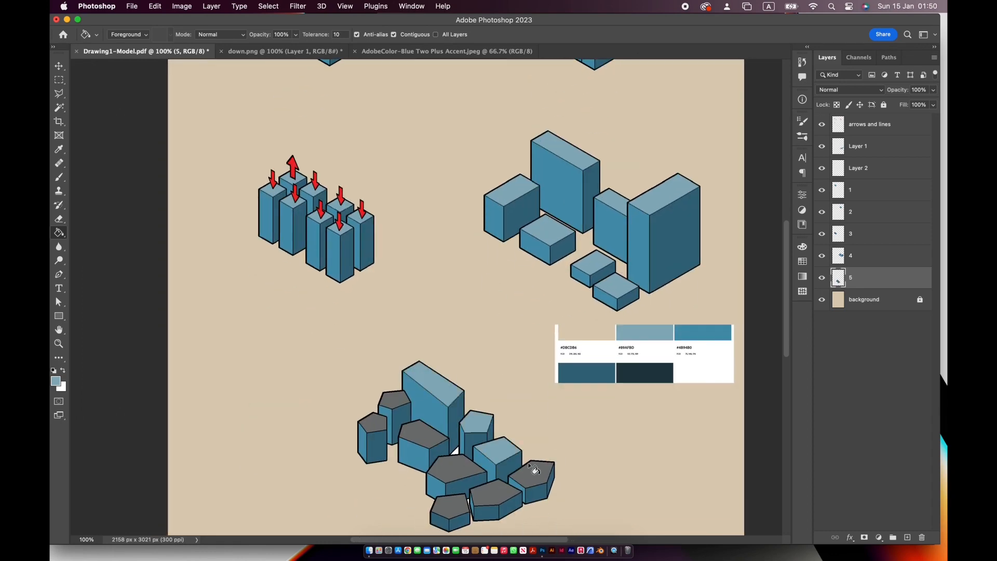
{"action": "left_click", "coordinate": [535, 470]}
{"action": "left_click", "coordinate": [495, 494]}
{"action": "left_click", "coordinate": [448, 508]}
- Draw a four-point ground shadow about 273 by 113 px with the Pen tool at the stage-one block's lower front corner
{"action": "left_click_drag", "start_coordinate": [682, 219], "coordinate": [678, 389]}
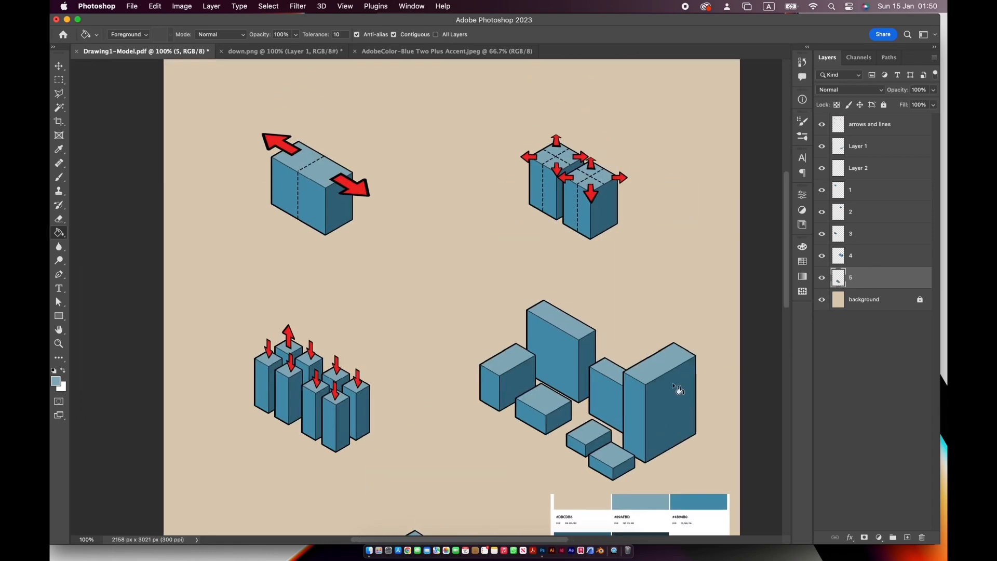
{"action": "left_click", "coordinate": [58, 66]}
{"action": "mouse_move", "coordinate": [548, 309]}
{"action": "left_mouse_down"}
{"action": "mouse_move", "coordinate": [558, 267]}
{"action": "mouse_move", "coordinate": [527, 208]}
{"action": "left_mouse_up"}
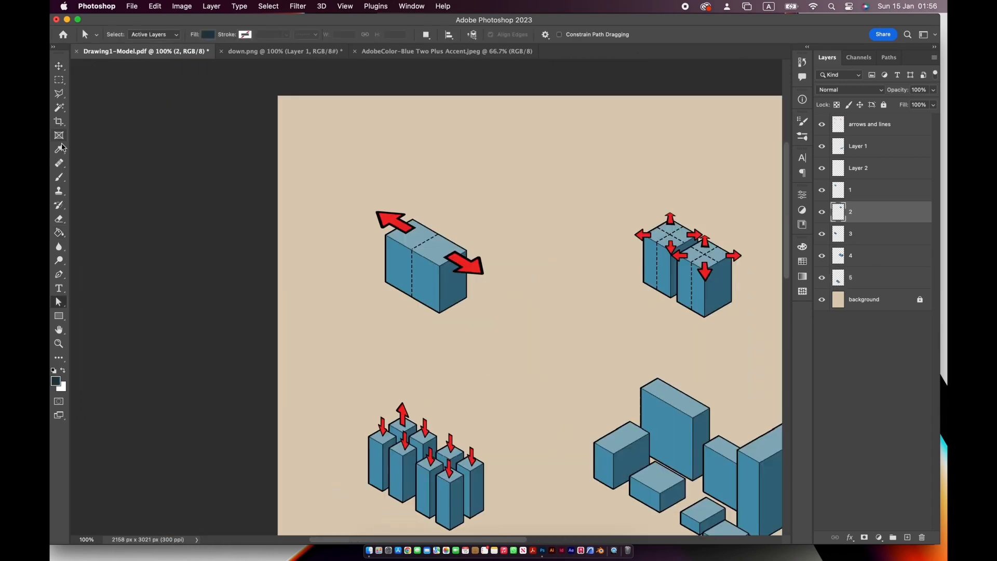
{"action": "scroll", "coordinate": [422, 296], "scroll_direction": "up", "scroll_amount": 2, "text": "alt"}
{"action": "left_click", "coordinate": [59, 274]}
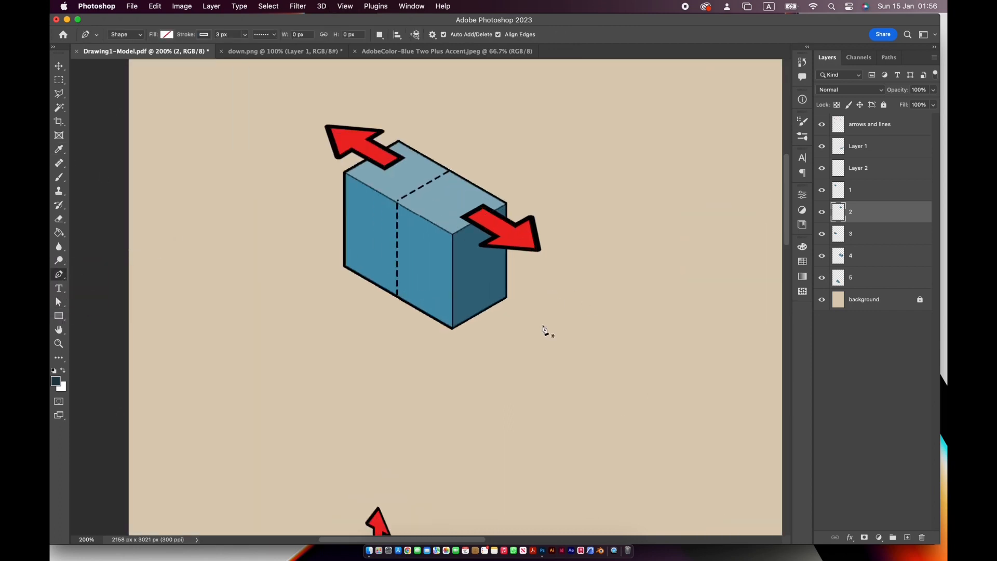
{"action": "left_click", "coordinate": [453, 329]}
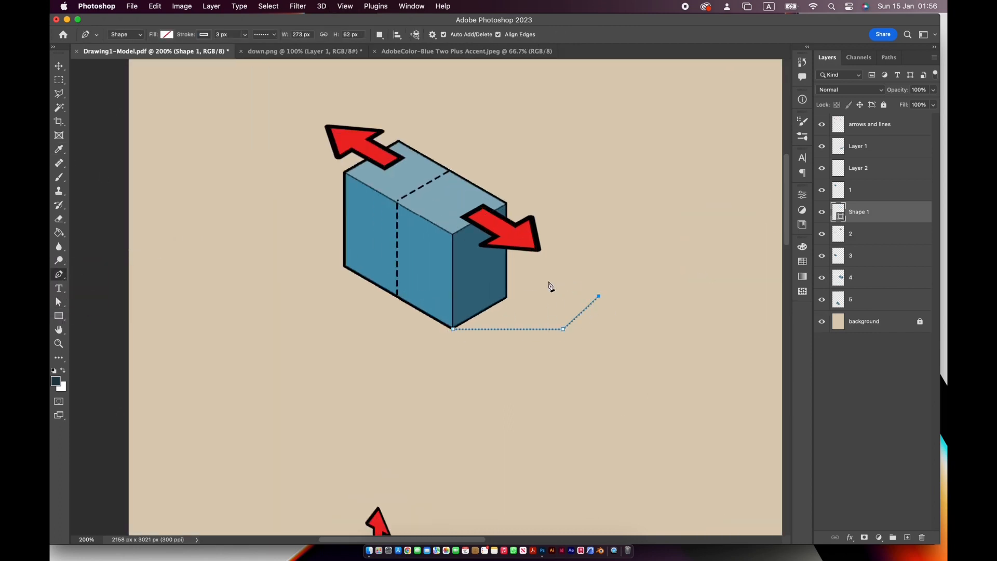
- Give the stage-one shadow shape a dark navy fill and no stroke
{"action": "left_click", "coordinate": [166, 34]}
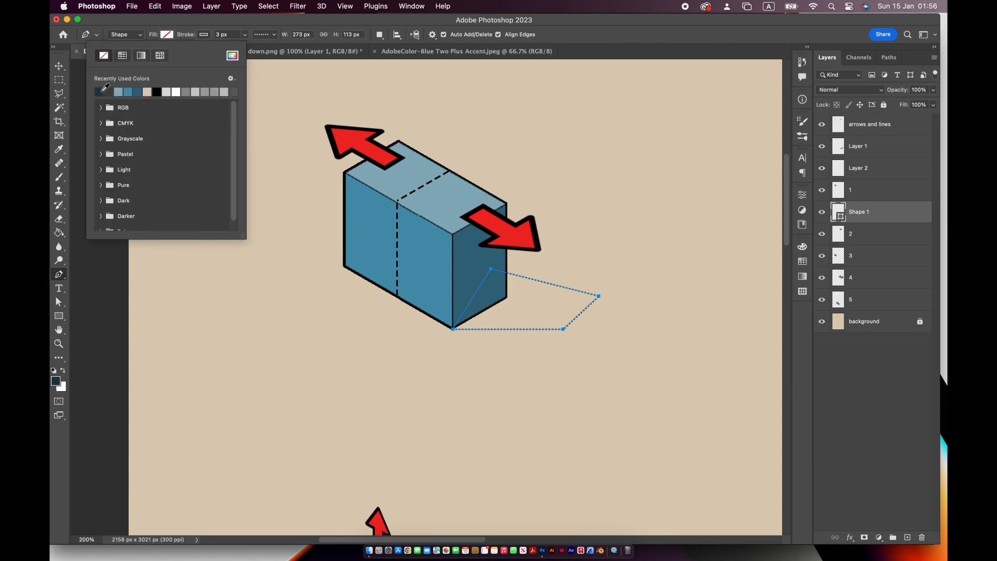
{"action": "left_click", "coordinate": [98, 89]}
{"action": "left_click", "coordinate": [204, 35]}
{"action": "left_click", "coordinate": [141, 55]}
{"action": "left_click", "coordinate": [322, 37]}
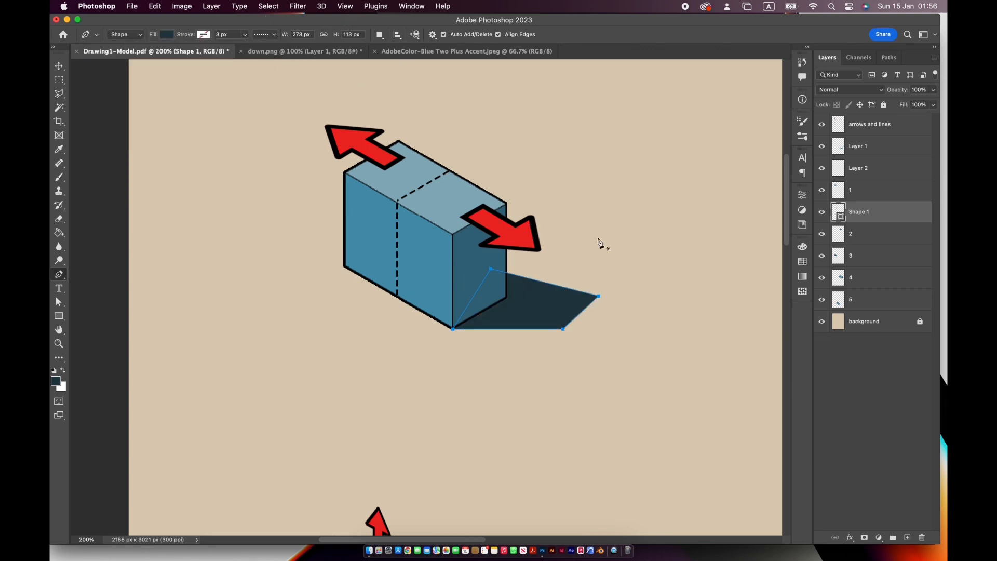
- Duplicate the stage-one shadow for both stage-two blocks and align the copies with the blocks' lower front corners
{"action": "left_click_drag", "start_coordinate": [687, 261], "coordinate": [436, 275]}
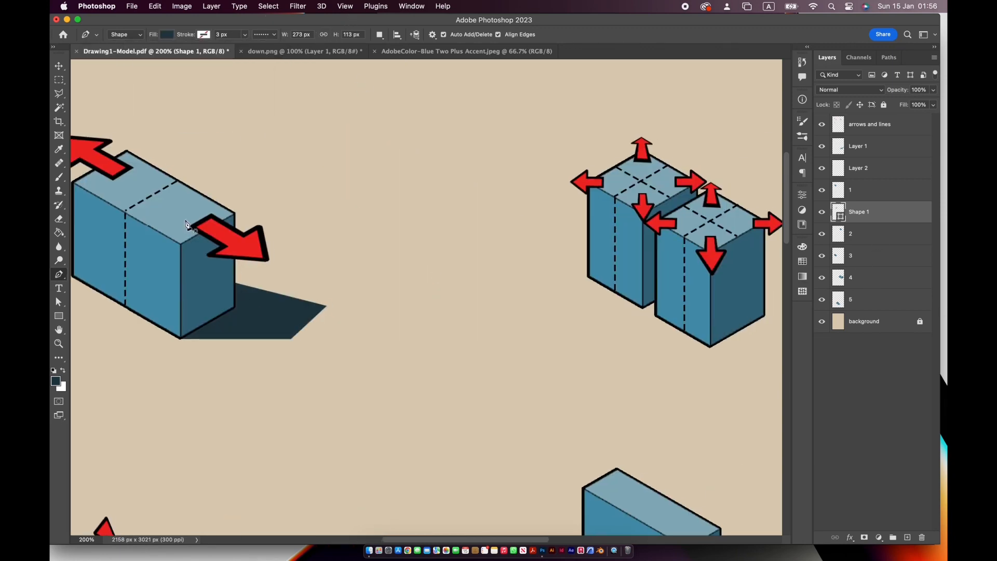
{"action": "key", "text": "v"}
{"action": "left_click_drag", "start_coordinate": [255, 297], "coordinate": [485, 283], "text": "alt"}
{"action": "left_click_drag", "start_coordinate": [559, 293], "coordinate": [538, 341], "text": "alt"}
{"action": "key", "text": "super+plus"}
{"action": "key", "text": "super+plus"}
{"action": "left_click", "coordinate": [454, 300]}
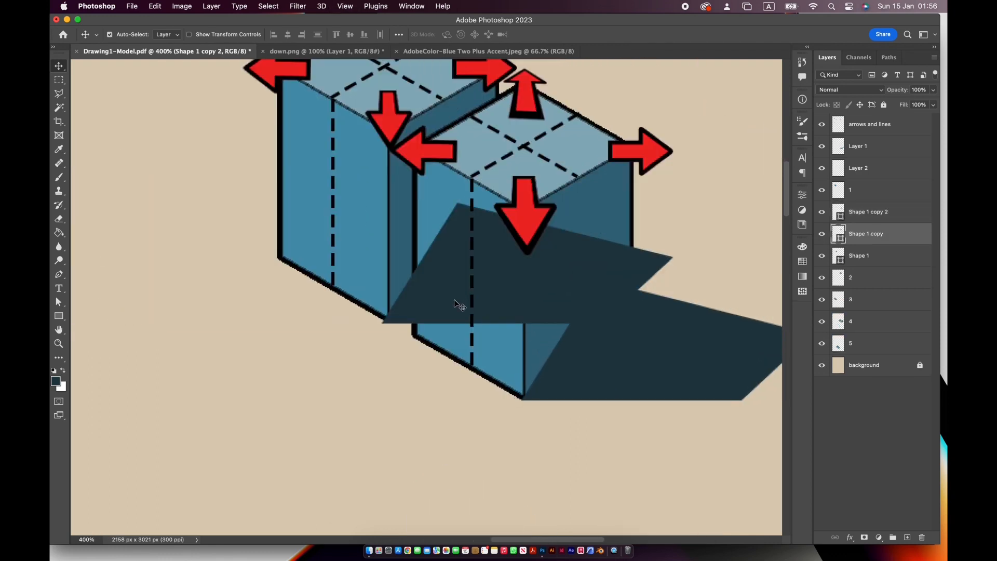
{"action": "key", "text": "Right"}
{"action": "key", "text": "Right"}
{"action": "key", "text": "Right"}
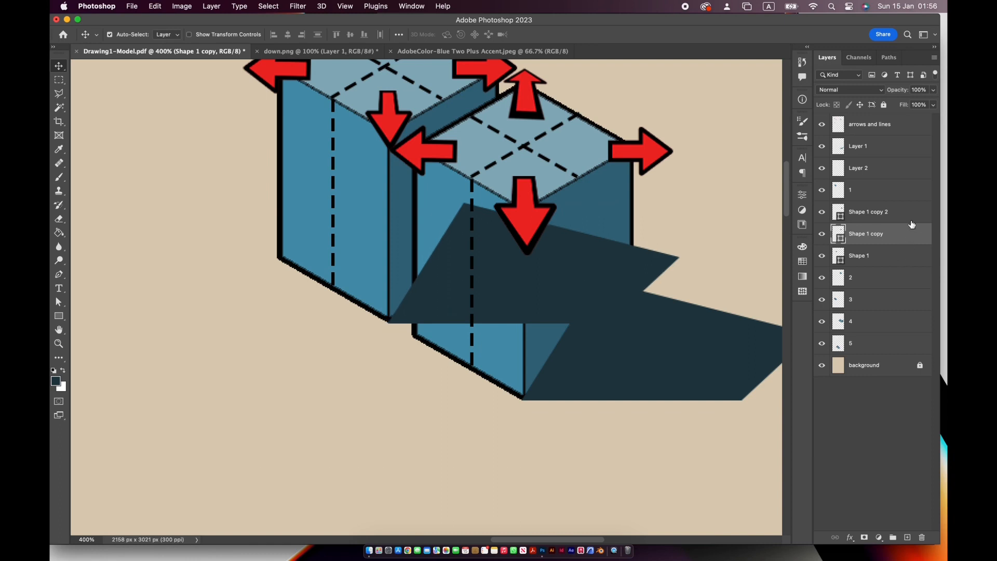
- Move the Shape 1 shadow layer and its two copies below layer 5, directly above the background
{"action": "left_click_drag", "start_coordinate": [922, 219], "coordinate": [914, 351]}
{"action": "left_click_drag", "start_coordinate": [907, 218], "coordinate": [912, 355]}
{"action": "double_click", "coordinate": [909, 216]}
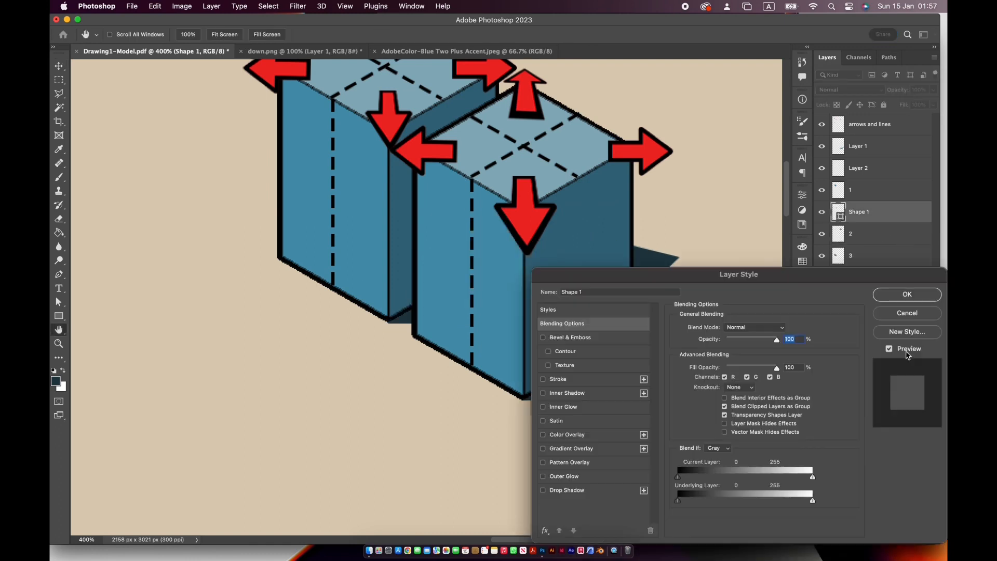
{"action": "left_click", "coordinate": [914, 311]}
{"action": "left_click_drag", "start_coordinate": [899, 229], "coordinate": [906, 313]}
- Duplicate the shadow shape five times and place the copies around the bases of the stage-three towers
{"action": "left_click_drag", "start_coordinate": [320, 348], "coordinate": [613, 147]}
{"action": "left_click_drag", "start_coordinate": [392, 359], "coordinate": [584, 221]}
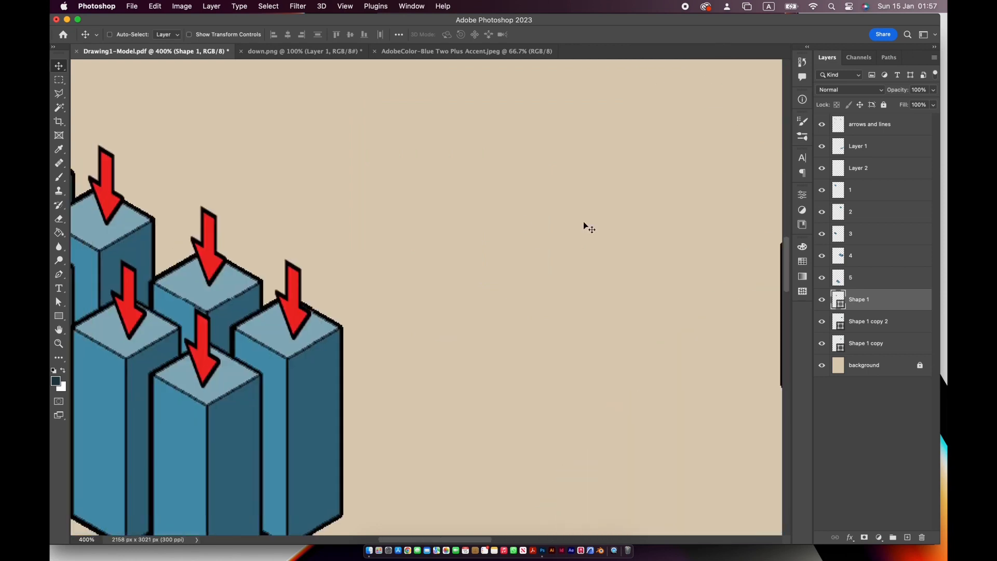
{"action": "key", "text": "super+minus"}
{"action": "key", "text": "super+minus"}
{"action": "key", "text": "super+minus"}
{"action": "left_click_drag", "start_coordinate": [439, 353], "coordinate": [409, 368], "text": "alt"}
{"action": "left_click_drag", "start_coordinate": [407, 369], "coordinate": [305, 327], "text": "alt"}
{"action": "key", "text": "super+z"}
{"action": "key", "text": "super+minus"}
{"action": "key", "text": "super+minus"}
{"action": "key", "text": "super+minus"}
{"action": "key", "text": "super+plus"}
{"action": "key", "text": "super+plus"}
{"action": "key", "text": "super+plus"}
{"action": "key", "text": "super+plus"}
{"action": "key", "text": "super+plus"}
{"action": "key", "text": "super+plus"}
{"action": "key", "text": "super+plus"}
{"action": "left_click_drag", "start_coordinate": [500, 378], "coordinate": [594, 133]}
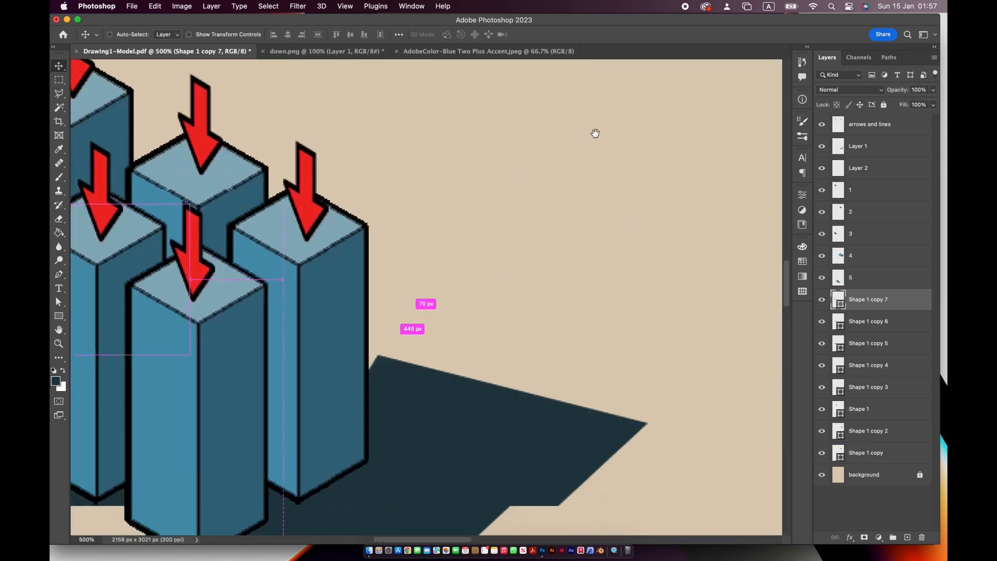
- Align the shadow copies with the lower corners of the front tower and the neighbouring towers in the front row
{"action": "left_click_drag", "start_coordinate": [414, 429], "coordinate": [544, 370]}
{"action": "left_click_drag", "start_coordinate": [367, 465], "coordinate": [479, 344]}
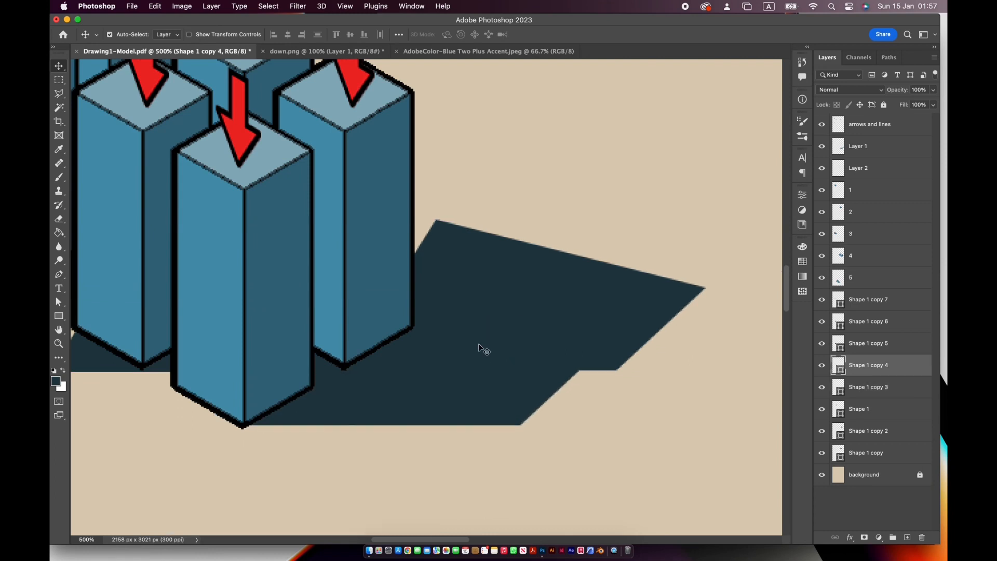
{"action": "scroll", "coordinate": [384, 340], "scroll_direction": "left", "scroll_amount": 5}
{"action": "left_click", "coordinate": [386, 370]}
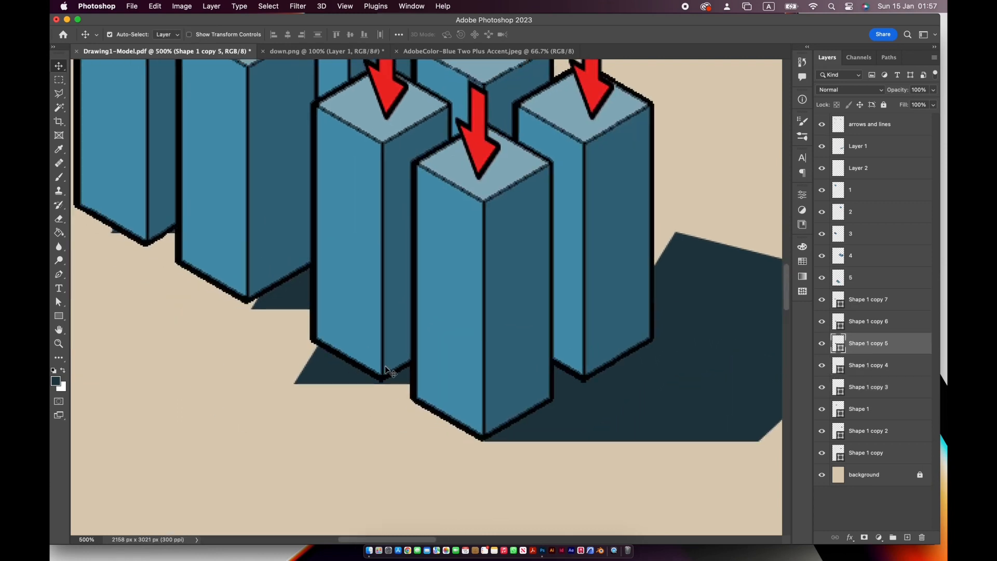
{"action": "left_click_drag", "start_coordinate": [404, 369], "coordinate": [404, 370]}
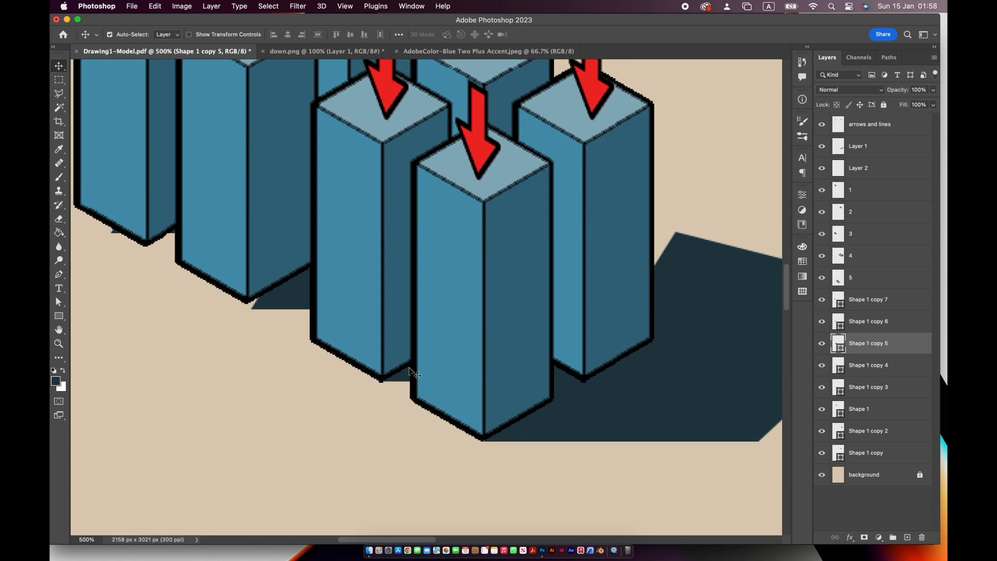
{"action": "left_click_drag", "start_coordinate": [297, 298], "coordinate": [283, 288]}
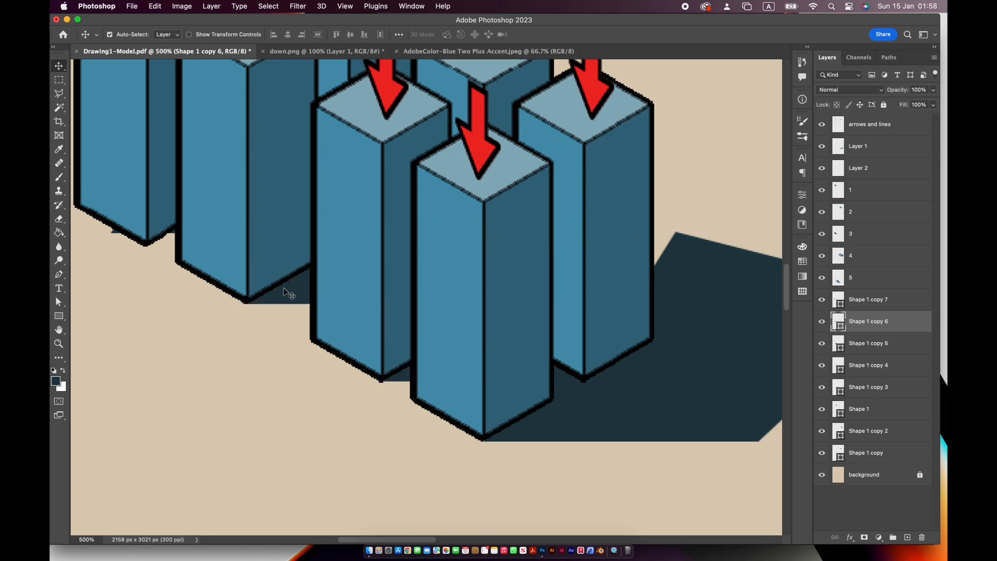
- Align the remaining shadow copies with the bases of the leftmost and rightmost stage-three towers
{"action": "scroll", "coordinate": [238, 296], "scroll_direction": "left", "scroll_amount": 2}
{"action": "scroll", "coordinate": [239, 296], "scroll_direction": "up", "scroll_amount": 1}
{"action": "left_click", "coordinate": [166, 256]}
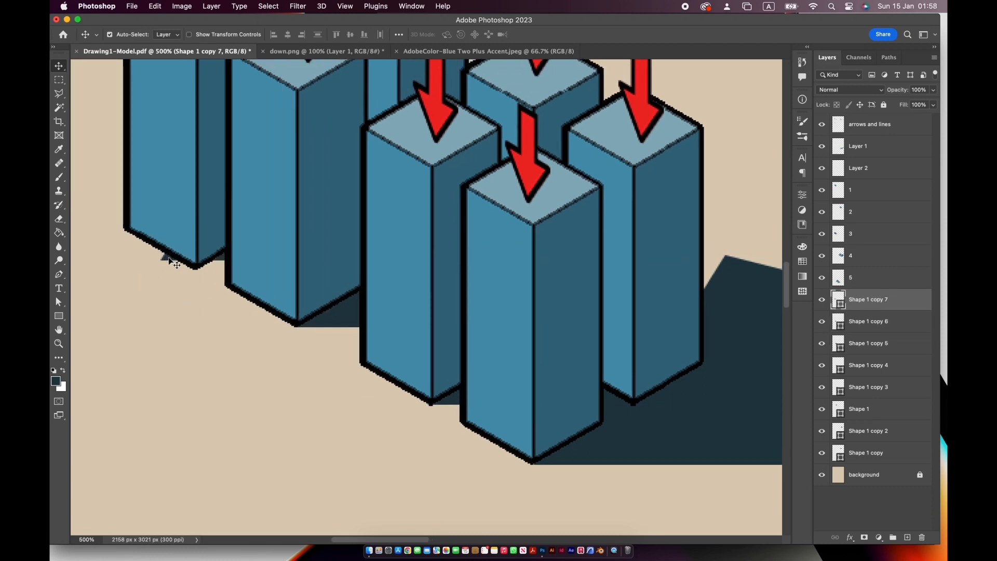
{"action": "left_click_drag", "start_coordinate": [576, 360], "coordinate": [310, 325]}
{"action": "key", "text": "super+minus"}
{"action": "key", "text": "super+minus"}
{"action": "key", "text": "super+minus"}
{"action": "key", "text": "super+minus"}
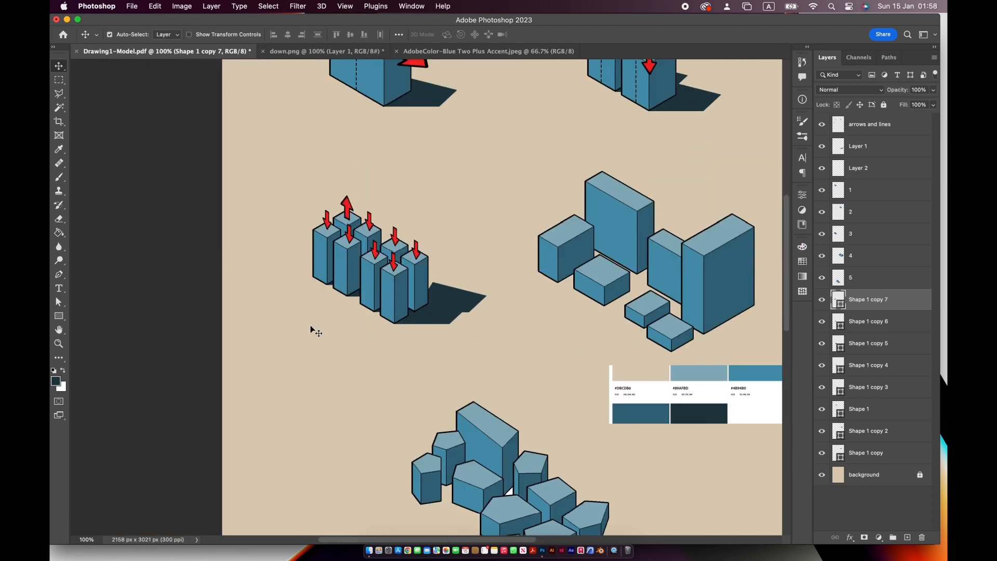
{"action": "key", "text": "super+plus"}
{"action": "key", "text": "super+plus"}
{"action": "key", "text": "super+plus"}
{"action": "mouse_move", "coordinate": [474, 267]}
{"action": "left_mouse_down"}
{"action": "mouse_move", "coordinate": [451, 266]}
{"action": "mouse_move", "coordinate": [468, 286]}
{"action": "left_mouse_up"}
{"action": "key", "text": "super+minus"}
{"action": "key", "text": "super+minus"}
{"action": "key", "text": "super+minus"}
- Draw a dark ground shadow about 288 by 161 px beside the large rightmost stage-four block with the Pen tool
{"action": "left_click_drag", "start_coordinate": [552, 345], "coordinate": [336, 376]}
{"action": "key", "text": "super+plus"}
{"action": "key", "text": "super+plus"}
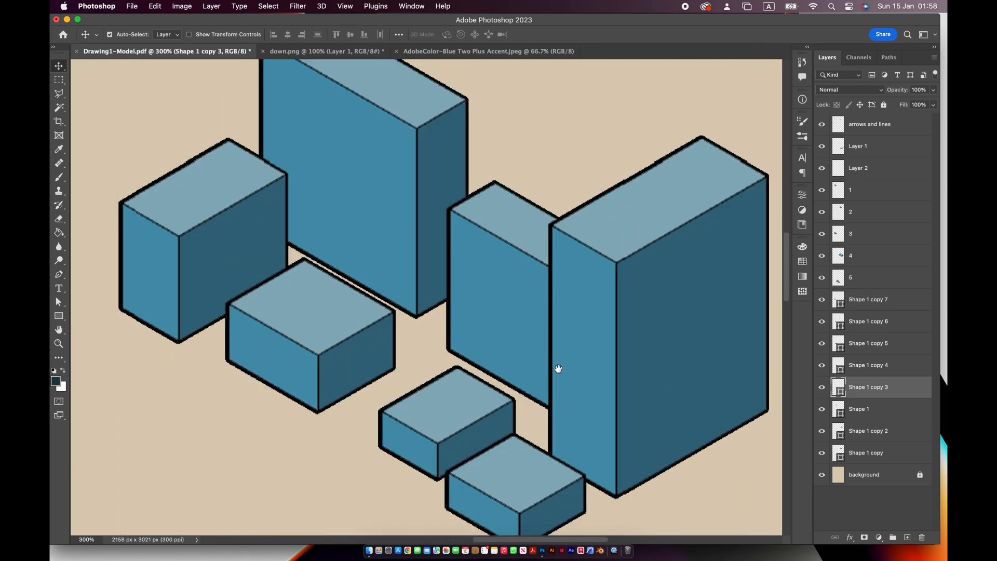
{"action": "left_click_drag", "start_coordinate": [558, 368], "coordinate": [457, 320]}
{"action": "key", "text": "p"}
{"action": "left_click", "coordinate": [515, 450]}
{"action": "left_click", "coordinate": [620, 450]}
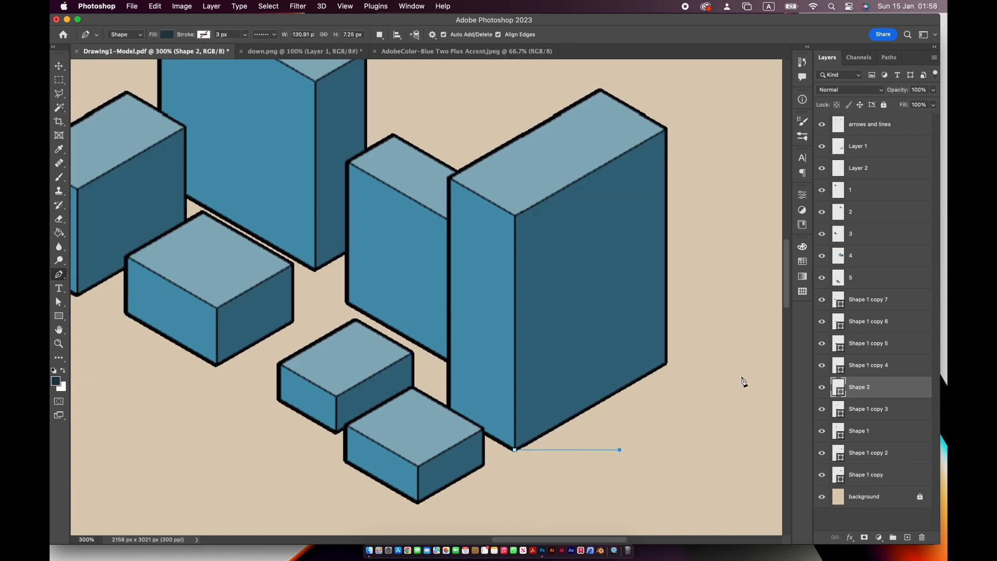
{"action": "left_click", "coordinate": [745, 378]}
{"action": "left_click", "coordinate": [638, 321]}
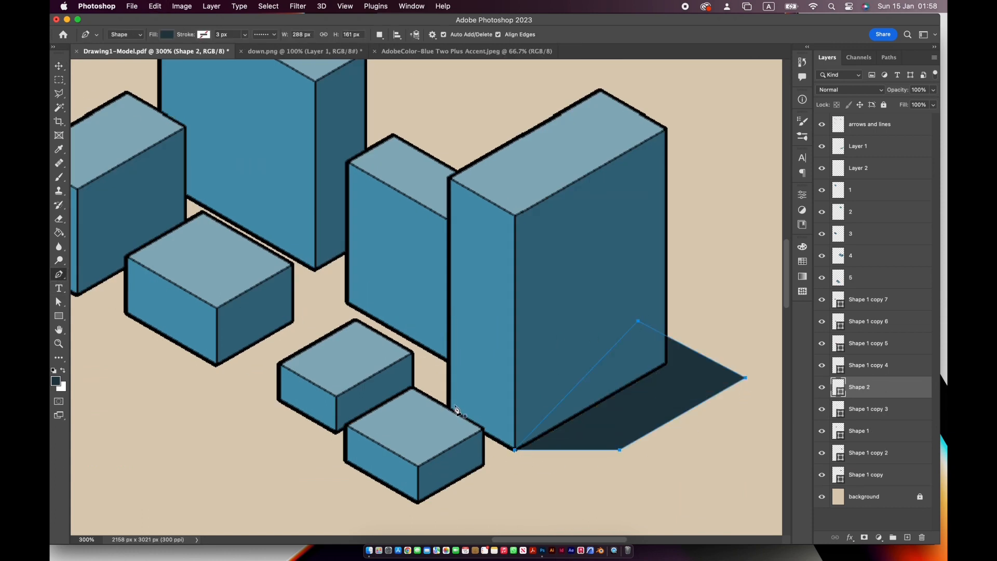
- Draw dark ground shadows at the bases of the two small stage-four blocks in front with the Pen tool
{"action": "left_click", "coordinate": [419, 504]}
{"action": "left_click", "coordinate": [484, 505]}
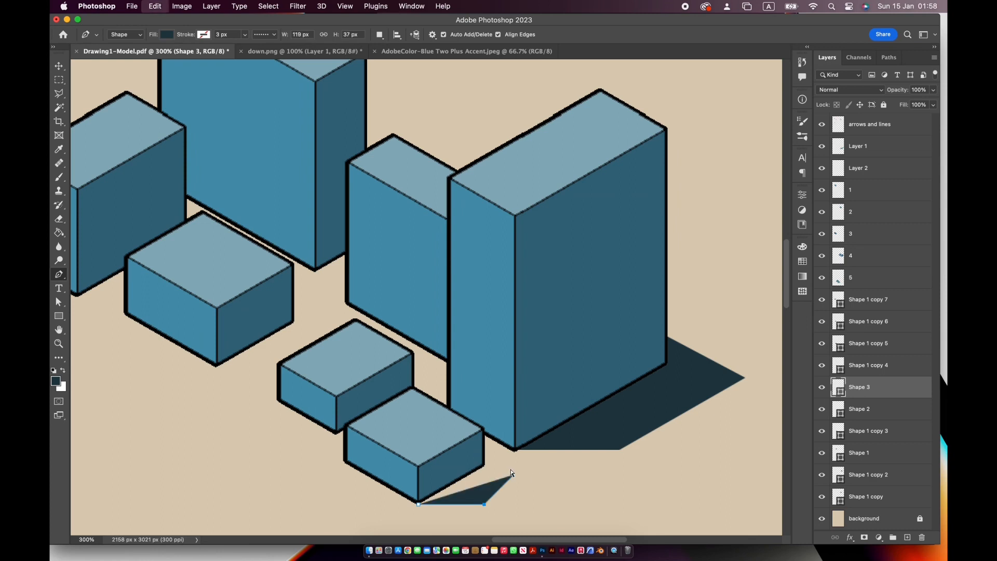
{"action": "left_click", "coordinate": [528, 477]}
{"action": "left_click", "coordinate": [473, 447]}
{"action": "left_click", "coordinate": [335, 433]}
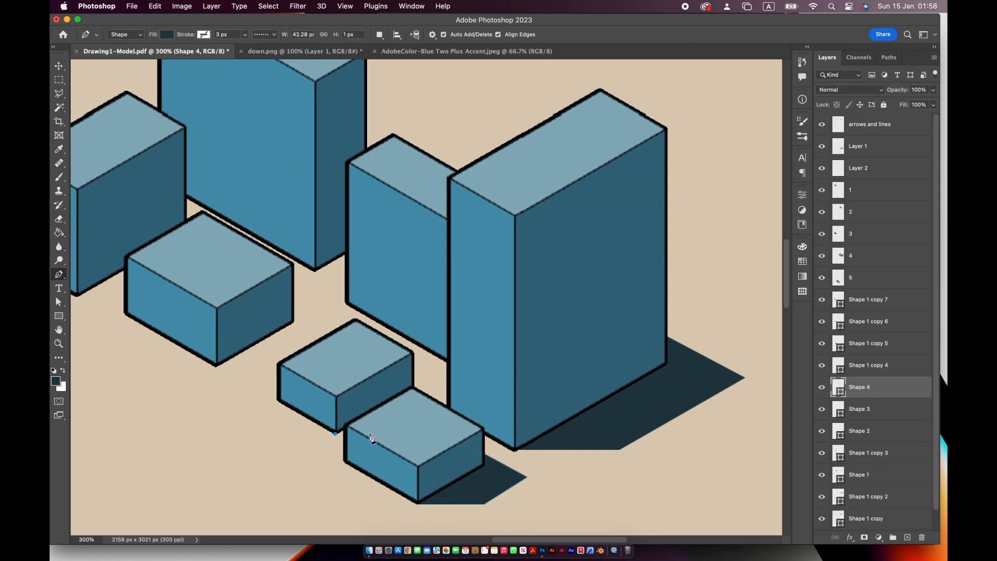
{"action": "key", "text": "v"}
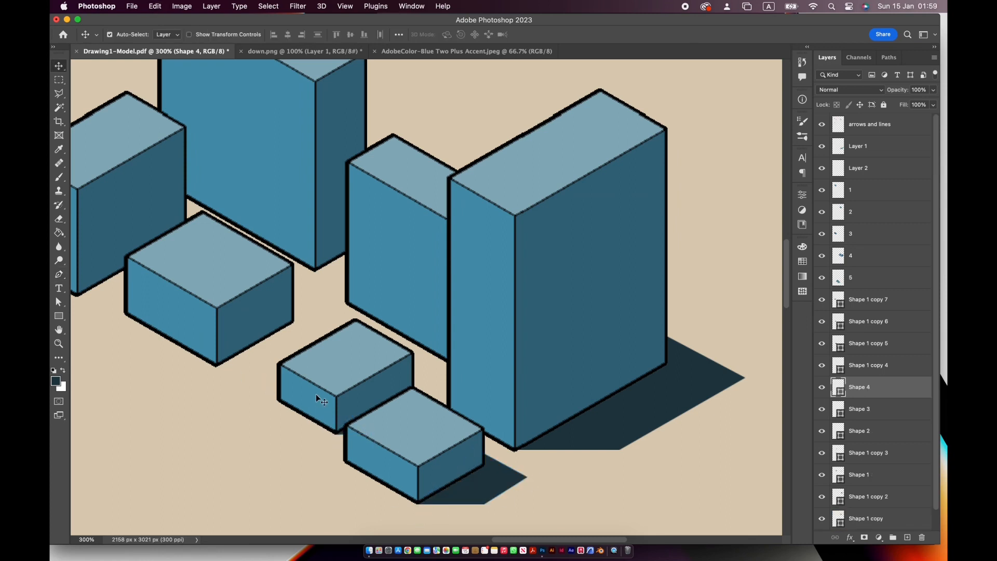
- Draw a dark ground shadow about 161 by 89 px beside the low middle stage-four block
{"action": "left_click", "coordinate": [65, 278]}
{"action": "left_click", "coordinate": [216, 367]}
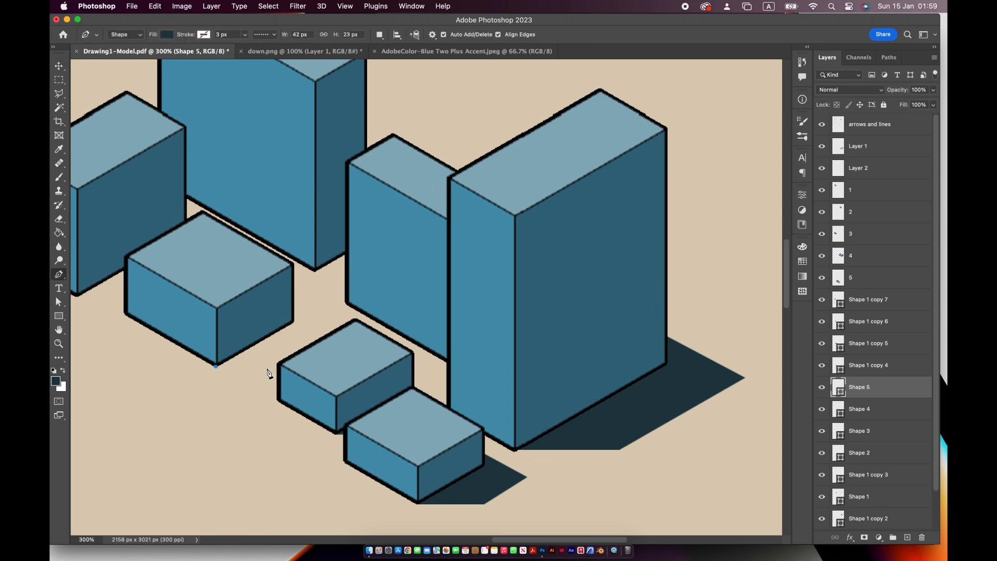
{"action": "left_click", "coordinate": [269, 367]}
{"action": "left_click", "coordinate": [319, 336]}
{"action": "key", "text": "super+z"}
{"action": "left_click", "coordinate": [321, 334]}
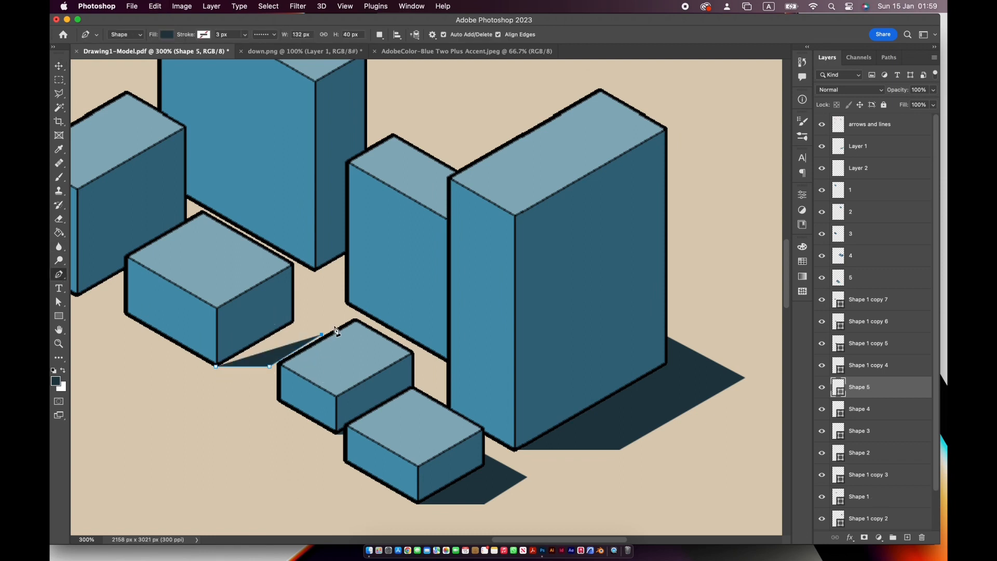
{"action": "key", "text": "super+z"}
{"action": "left_click", "coordinate": [344, 320]}
{"action": "left_click", "coordinate": [281, 295]}
{"action": "left_click", "coordinate": [281, 295]}
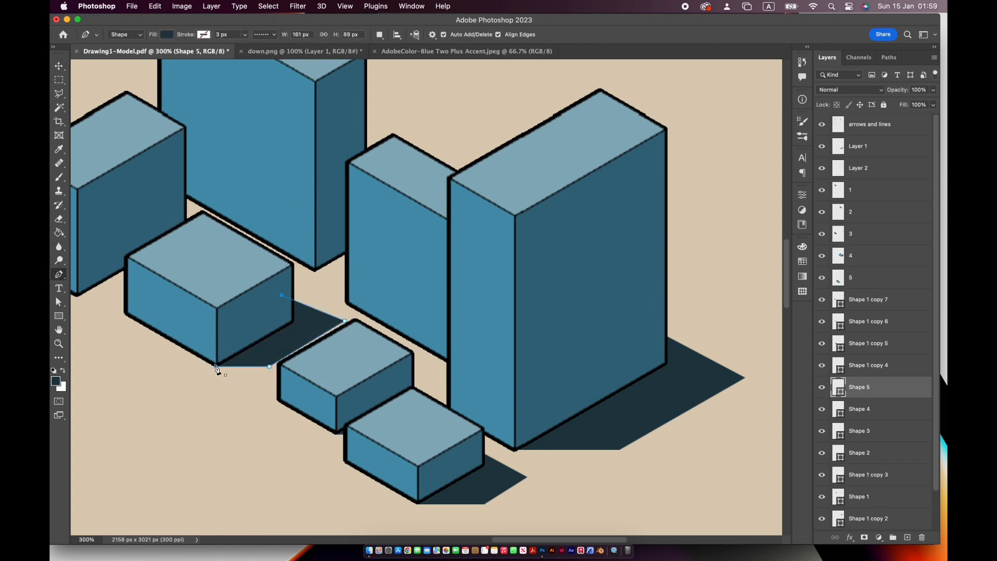
- Draw dark ground shadows at the bases of the tall rear block and the leftmost block of stage four
{"action": "left_click", "coordinate": [316, 271]}
{"action": "left_click", "coordinate": [359, 271]}
{"action": "left_click", "coordinate": [373, 245]}
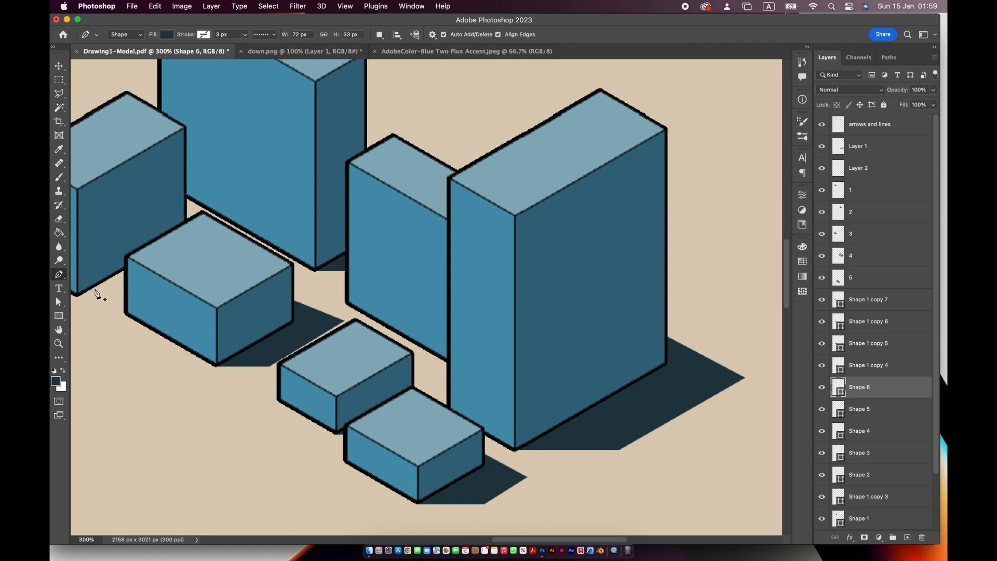
{"action": "left_click", "coordinate": [136, 256]}
{"action": "left_click", "coordinate": [140, 296]}
- Draw a dark ground shadow about 149 by 111 px around the rightmost irregular polygon block of stage five
{"action": "left_click_drag", "start_coordinate": [135, 452], "coordinate": [390, 129]}
{"action": "left_click_drag", "start_coordinate": [426, 446], "coordinate": [348, 246]}
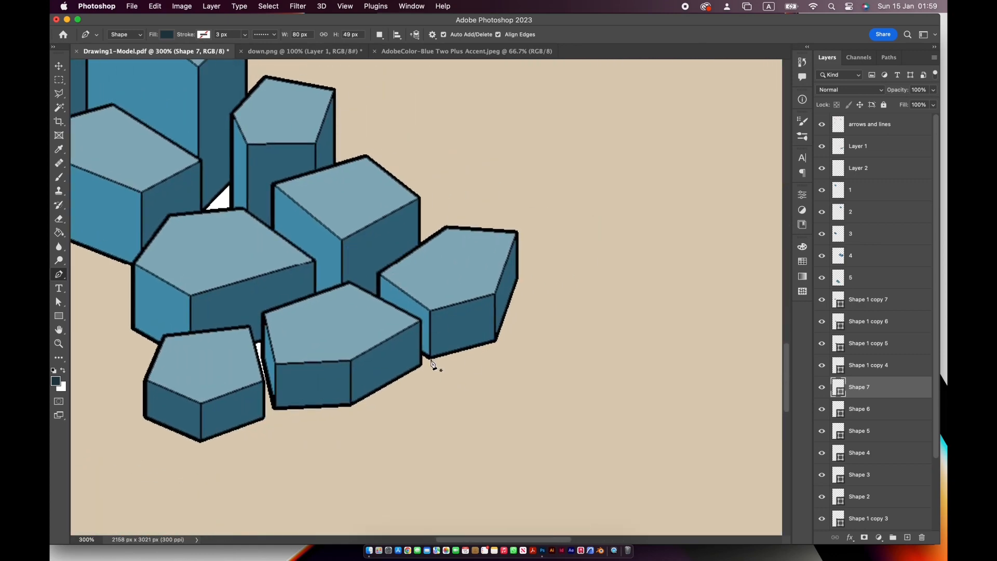
{"action": "left_click", "coordinate": [430, 359]}
{"action": "left_click", "coordinate": [493, 353]}
{"action": "left_click", "coordinate": [539, 339]}
{"action": "left_click", "coordinate": [550, 271]}
{"action": "left_click_drag", "start_coordinate": [512, 272], "coordinate": [473, 327]}
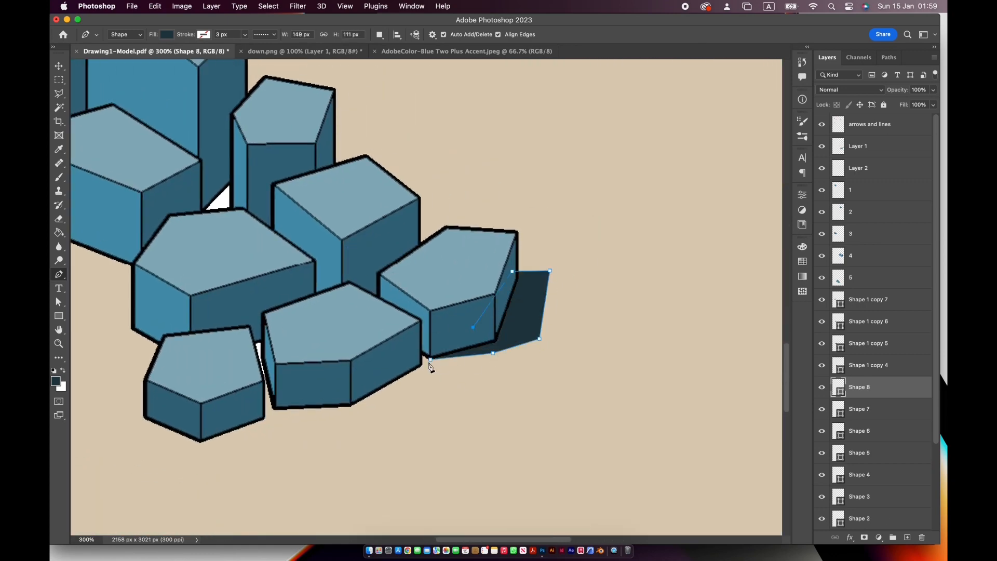
- Draw a dark ground shadow about 215 by 83 px beneath the low middle polygon block at the front of stage five
{"action": "left_click", "coordinate": [274, 409]}
{"action": "left_click", "coordinate": [330, 423]}
{"action": "left_click", "coordinate": [389, 418]}
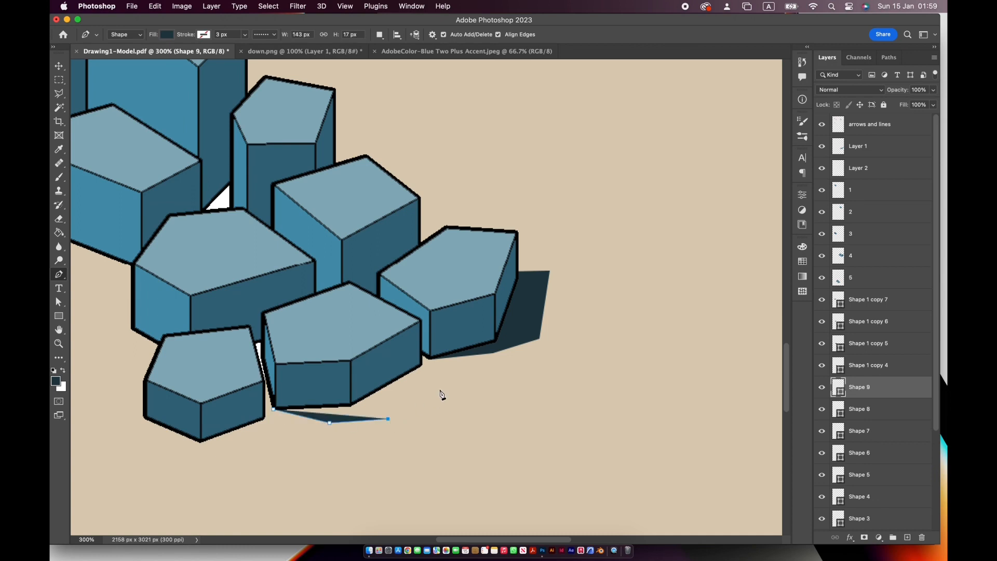
{"action": "left_click", "coordinate": [446, 374]}
{"action": "left_click", "coordinate": [415, 357]}
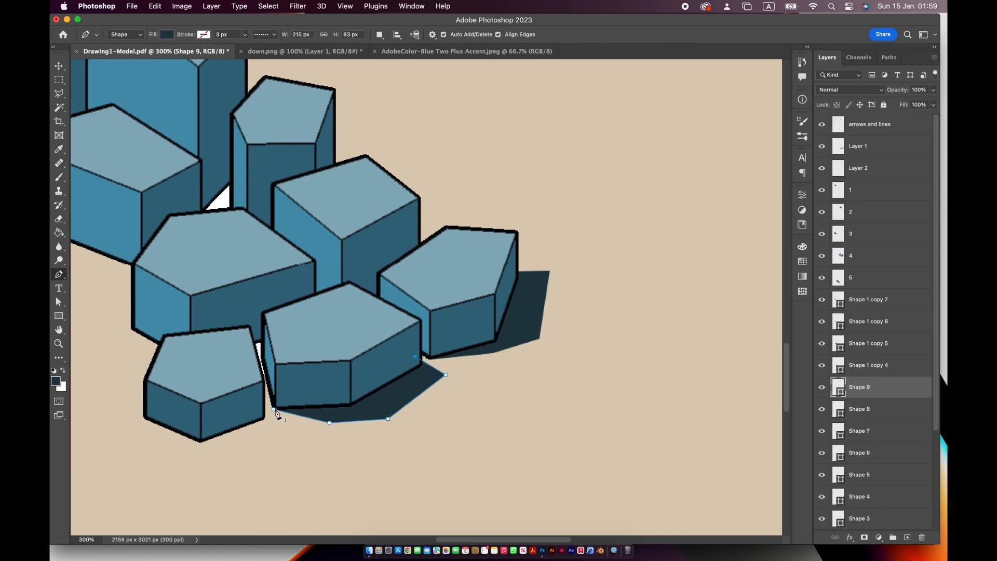
- Draw a small dark ground shadow about 71 by 32 px in the gap between the two front blocks of stage five
{"action": "left_click", "coordinate": [265, 328]}
{"action": "left_click", "coordinate": [277, 347]}
{"action": "left_click", "coordinate": [244, 354]}
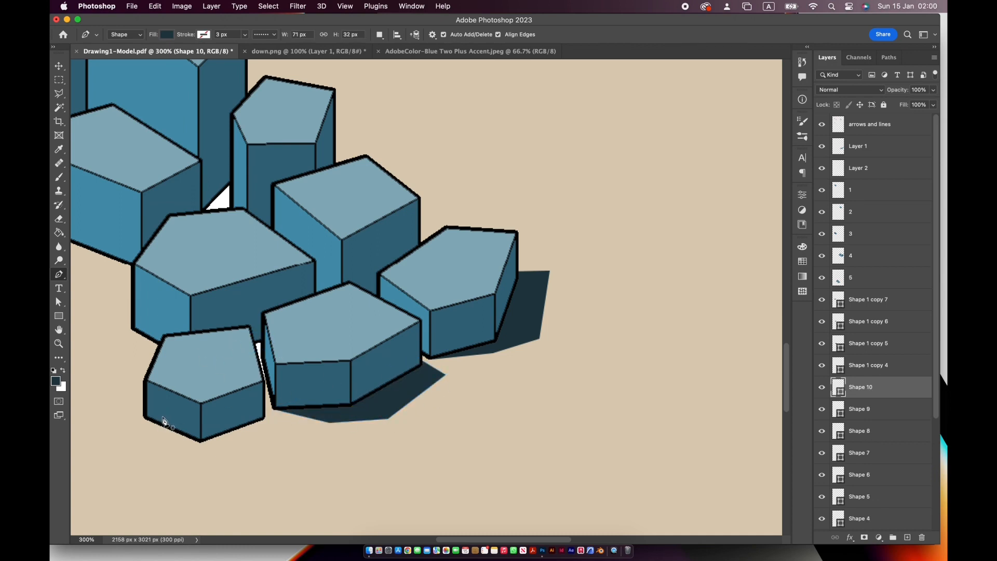
- Remove the white fill showing in the gaps between the stage-five blocks on layer 5
{"action": "left_click", "coordinate": [862, 282]}
{"action": "left_click", "coordinate": [56, 108]}
{"action": "left_click", "coordinate": [260, 357]}
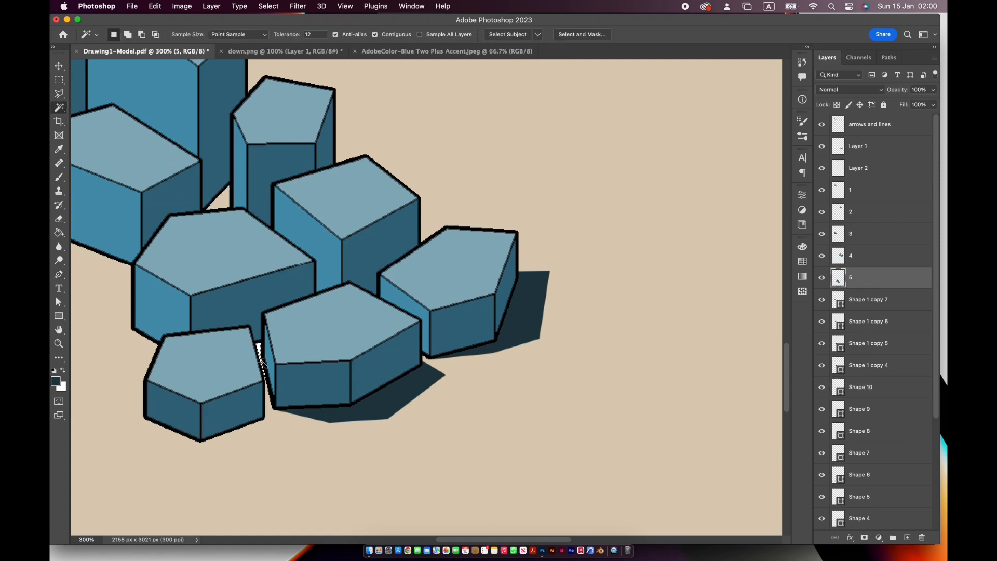
{"action": "key", "text": "super+d"}
- Draw a dark shadow shape about 57 by 47 px behind the cleared gap between the two front blocks of stage five
{"action": "left_click", "coordinate": [905, 306]}
{"action": "left_click", "coordinate": [59, 275]}
{"action": "left_click", "coordinate": [236, 342]}
{"action": "left_click", "coordinate": [246, 367]}
{"action": "left_click", "coordinate": [278, 359]}
{"action": "left_click", "coordinate": [281, 329]}
{"action": "left_click", "coordinate": [236, 341]}
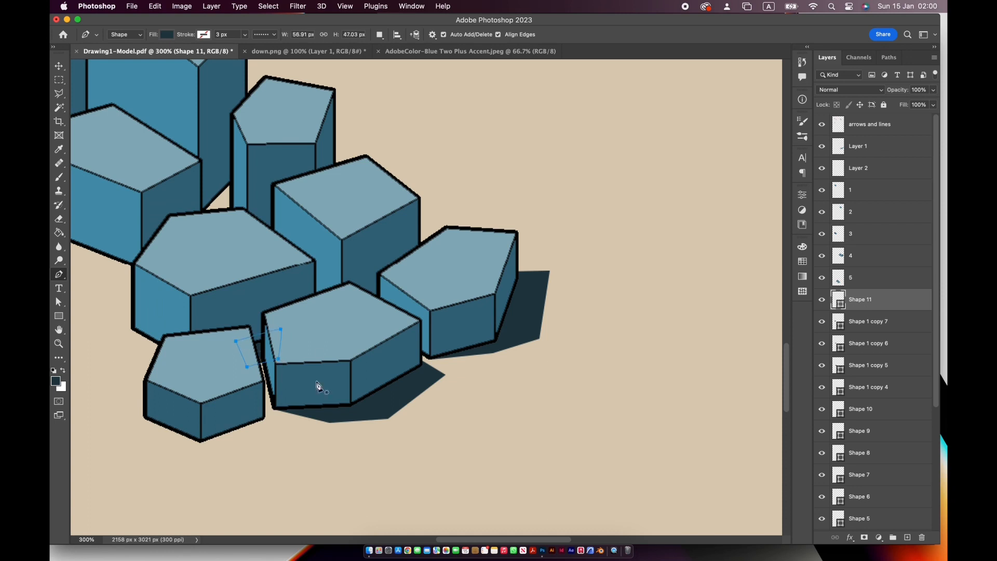
- Draw a dark ground shadow about 111 by 61 px beside the small front pentagonal block of stage five
{"action": "left_click", "coordinate": [200, 442]}
{"action": "left_click", "coordinate": [235, 447]}
{"action": "left_click", "coordinate": [289, 422]}
{"action": "left_click", "coordinate": [258, 398]}
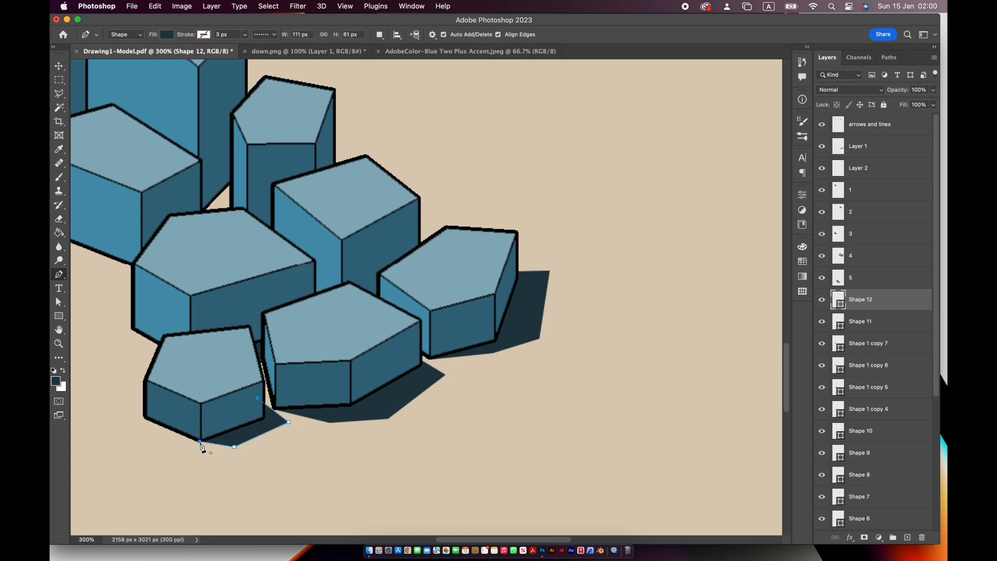
{"action": "left_click_drag", "start_coordinate": [263, 299], "coordinate": [434, 361]}
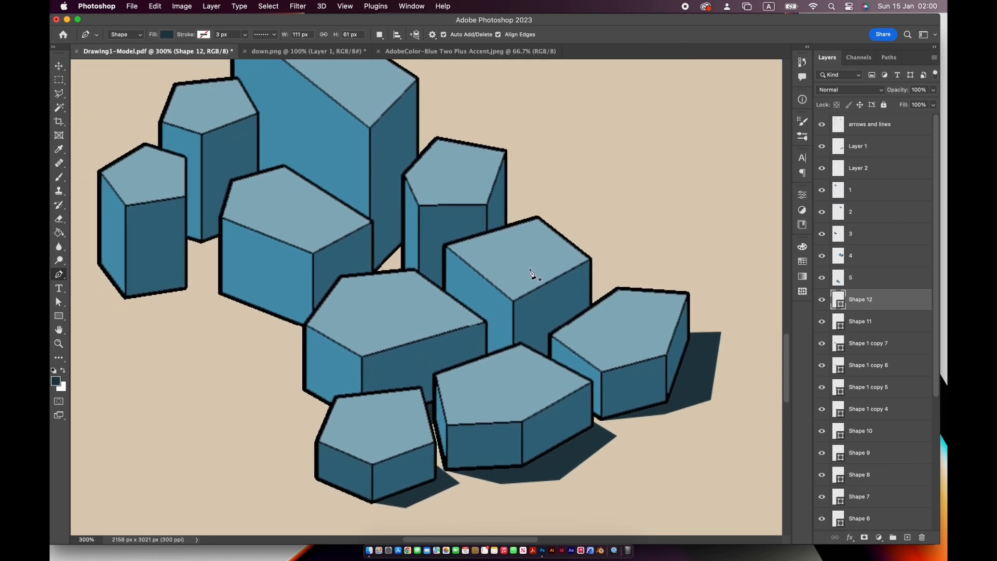
- Draw dark shadows of about 134 by 73 px behind the right-middle block and 93 by 65 px in the gap beside the tall rear block
{"action": "left_click", "coordinate": [627, 300]}
{"action": "left_click", "coordinate": [574, 264]}
{"action": "left_click", "coordinate": [520, 286]}
{"action": "left_click", "coordinate": [619, 322]}
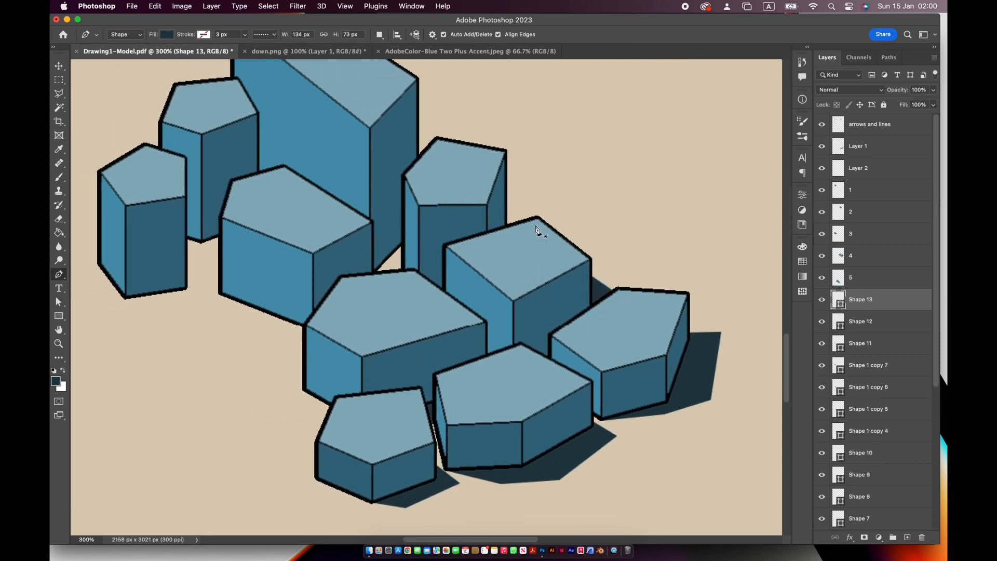
{"action": "left_click", "coordinate": [373, 279]}
{"action": "left_click", "coordinate": [441, 270]}
{"action": "left_click", "coordinate": [410, 226]}
{"action": "left_click", "coordinate": [366, 257]}
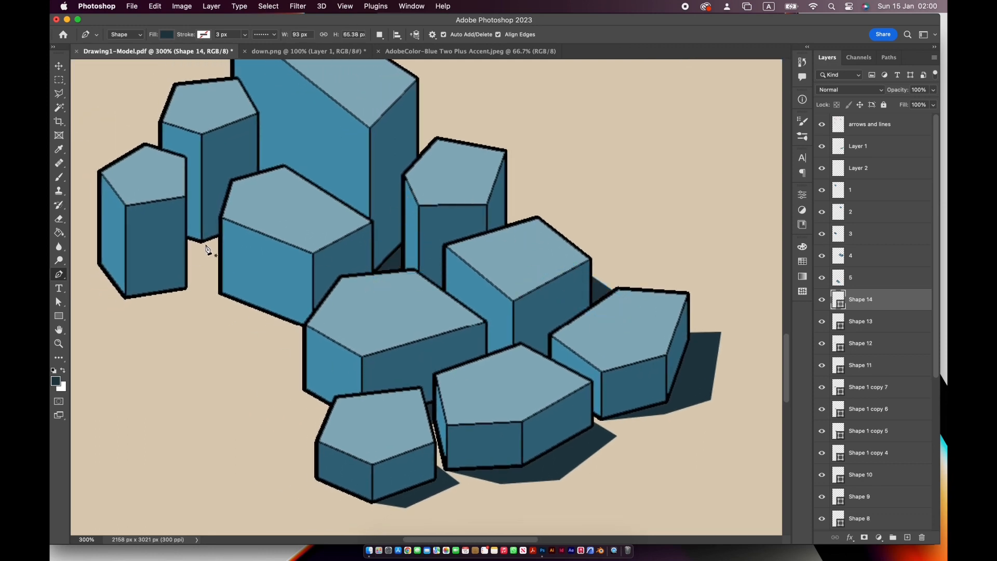
- Draw dark ground shadows at the bases of the two leftmost stage-five blocks, redrawing the outer points of the last one
{"action": "left_click", "coordinate": [205, 298]}
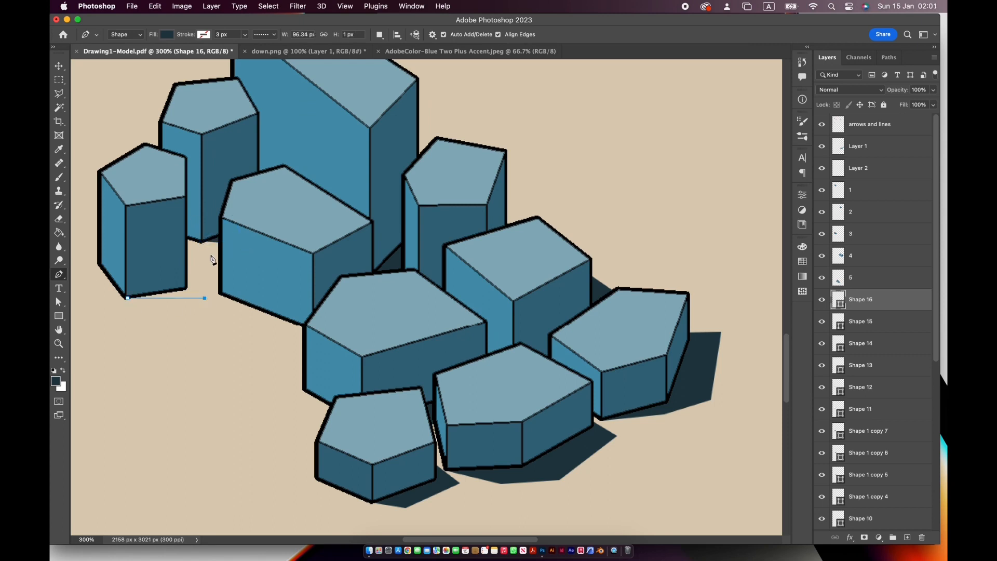
{"action": "left_click", "coordinate": [209, 251]}
{"action": "left_click", "coordinate": [168, 250]}
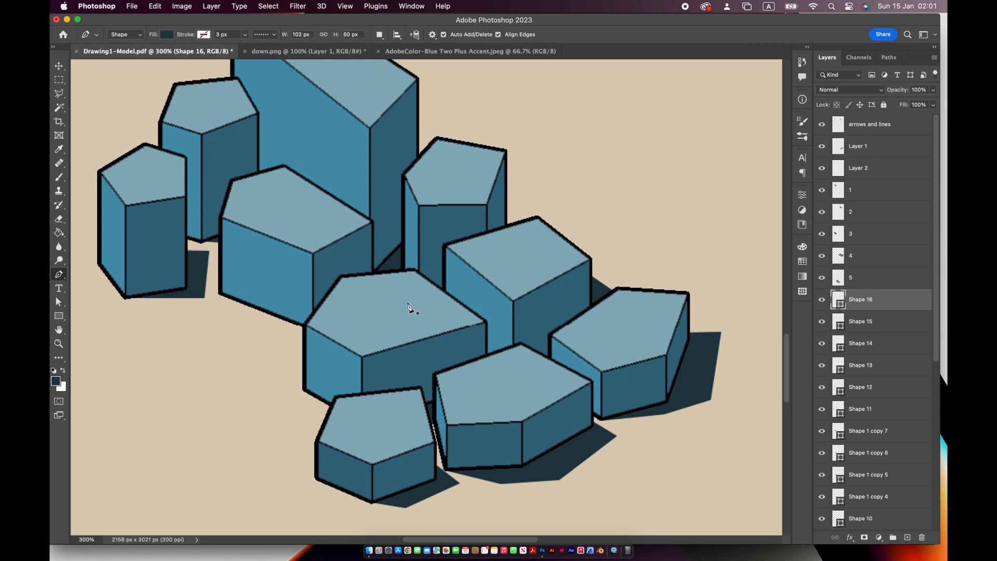
{"action": "key", "text": "super+z"}
{"action": "key", "text": "super+z"}
{"action": "left_click", "coordinate": [215, 270]}
{"action": "left_click_drag", "start_coordinate": [191, 245], "coordinate": [138, 268]}
{"action": "left_click_drag", "start_coordinate": [553, 352], "coordinate": [409, 334]}
- Delete the leftover Layer 1 from the sheet
{"action": "double_click", "coordinate": [59, 329]}
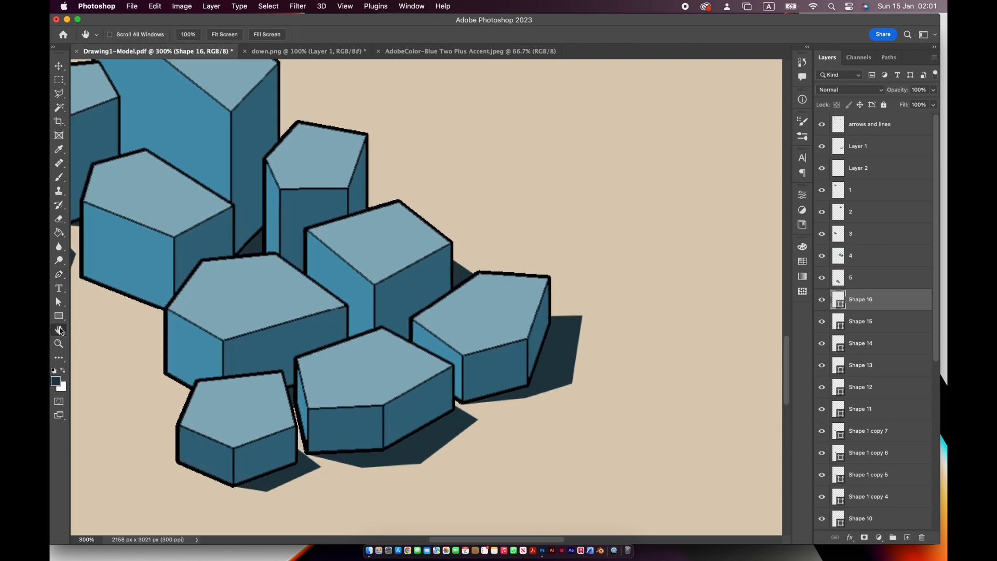
{"action": "left_click", "coordinate": [58, 66]}
{"action": "left_click", "coordinate": [568, 363]}
{"action": "key", "text": "BackSpace"}
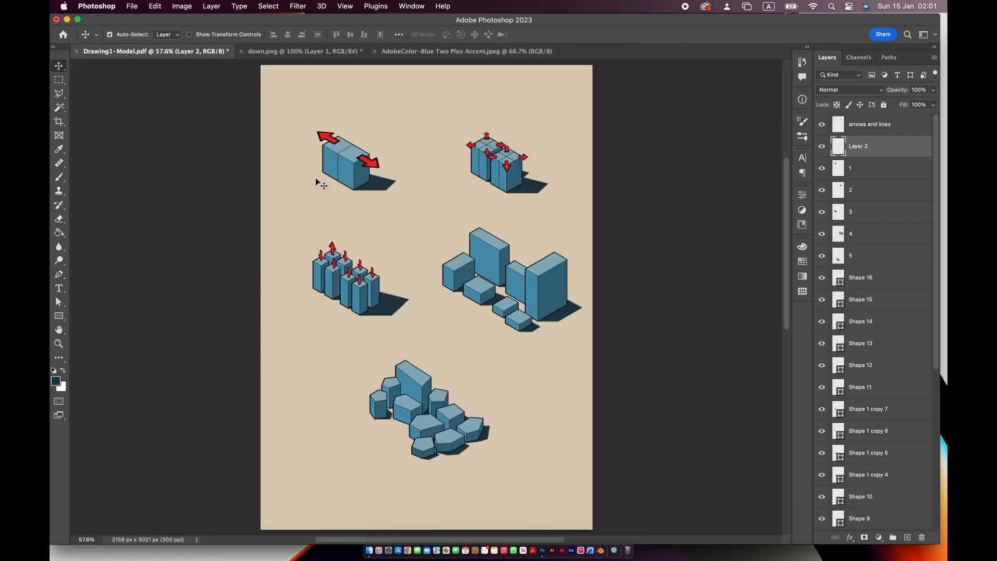
- Open the texture image pf-s124-ak-2645_2.jpg from the paper texture folder inside Documents/Photoshop
{"action": "left_click", "coordinate": [133, 6]}
{"action": "left_click", "coordinate": [150, 29]}
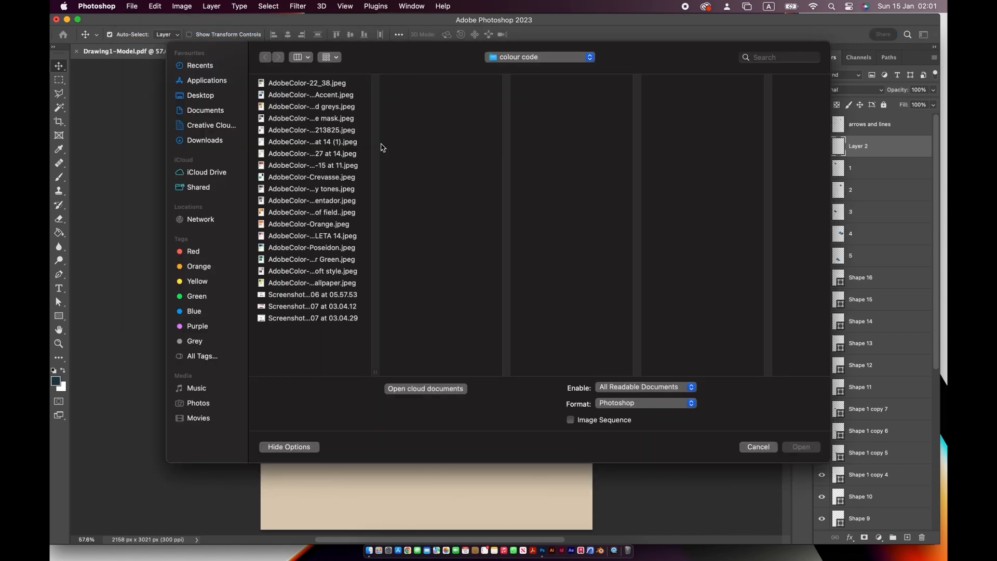
{"action": "left_click", "coordinate": [186, 110]}
{"action": "left_click", "coordinate": [332, 165]}
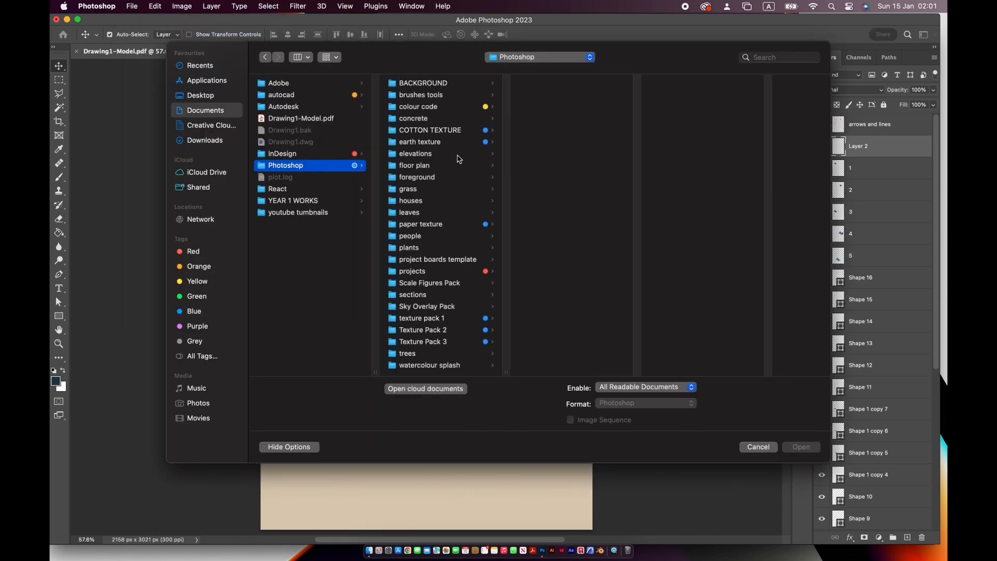
{"action": "left_click", "coordinate": [460, 119]}
{"action": "left_click", "coordinate": [463, 107]}
{"action": "left_click", "coordinate": [463, 133]}
{"action": "left_click", "coordinate": [552, 129]}
{"action": "left_click", "coordinate": [555, 118]}
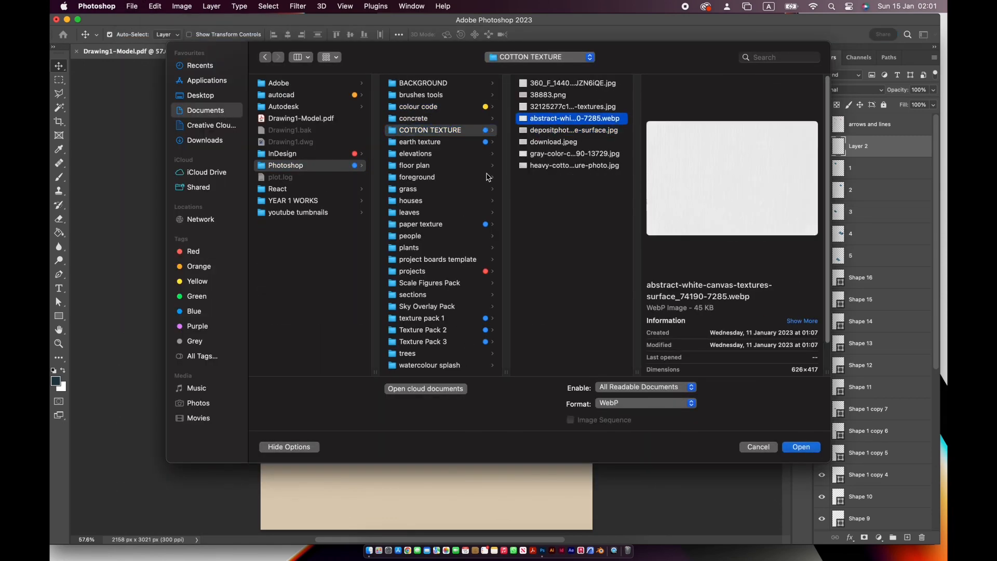
{"action": "left_click", "coordinate": [471, 225]}
{"action": "left_click", "coordinate": [572, 131]}
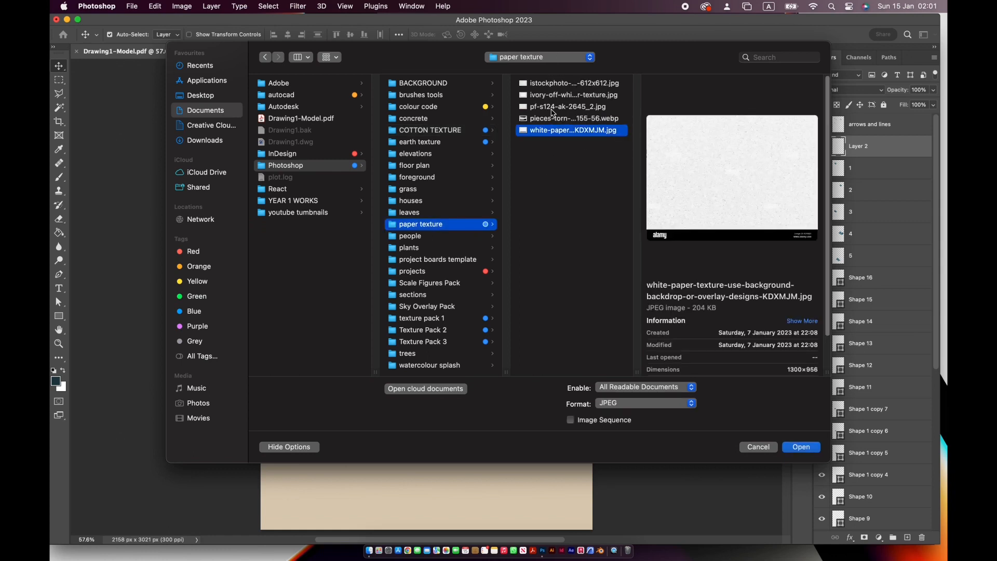
{"action": "left_click", "coordinate": [552, 105]}
{"action": "left_click", "coordinate": [802, 447]}
- Copy the paper texture into the massing diagram document and rotate it 90 degrees
{"action": "left_click_drag", "start_coordinate": [418, 241], "coordinate": [370, 230]}
{"action": "key", "text": "super+t"}
{"action": "left_click_drag", "start_coordinate": [441, 185], "coordinate": [404, 111]}
{"action": "left_click_drag", "start_coordinate": [357, 34], "coordinate": [322, 33]}
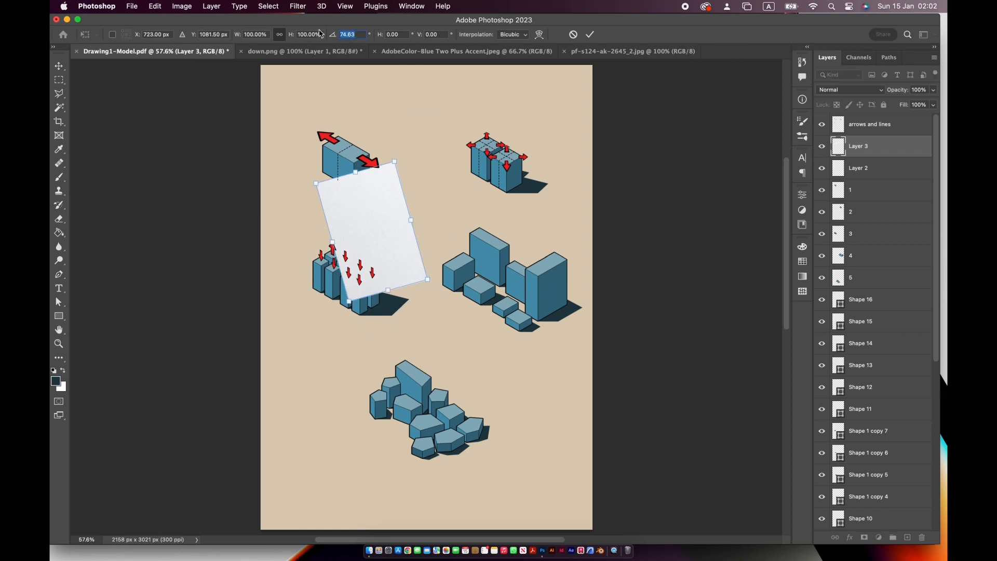
{"action": "type", "text": "90"}
{"action": "key", "text": "Return"}
- Scale the paper texture to about 419% so that it covers the whole sheet
{"action": "left_click_drag", "start_coordinate": [364, 201], "coordinate": [282, 92]}
{"action": "left_click_drag", "start_coordinate": [331, 184], "coordinate": [636, 547]}
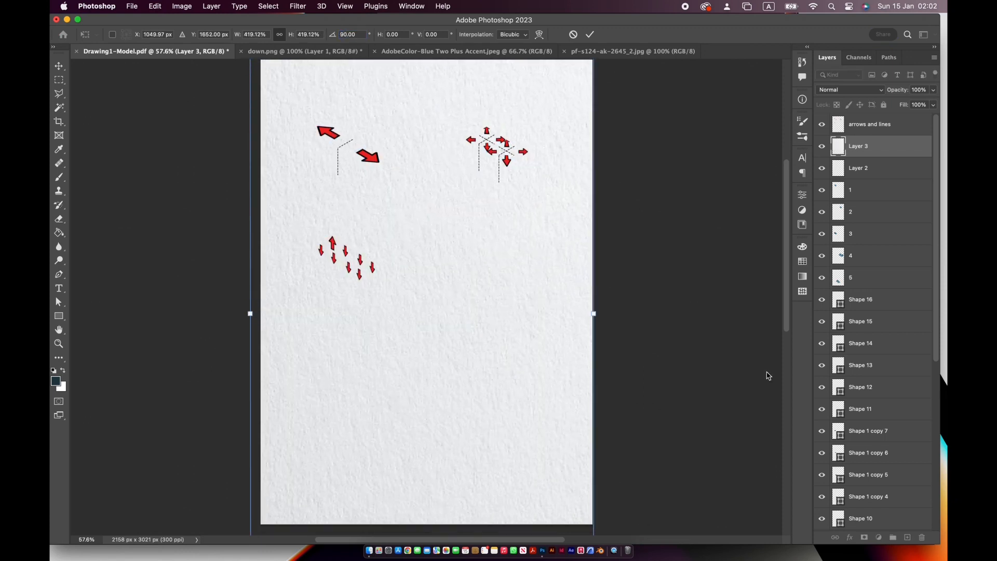
{"action": "key", "text": "Return"}
- Move the paper texture layer beneath all the shadow shapes, directly above the background layer
{"action": "scroll", "coordinate": [876, 164], "scroll_direction": "down", "scroll_amount": 1}
{"action": "left_click_drag", "start_coordinate": [876, 141], "coordinate": [885, 499]}
{"action": "scroll", "coordinate": [898, 447], "scroll_direction": "down", "scroll_amount": 10}
{"action": "left_click_drag", "start_coordinate": [901, 214], "coordinate": [910, 499]}
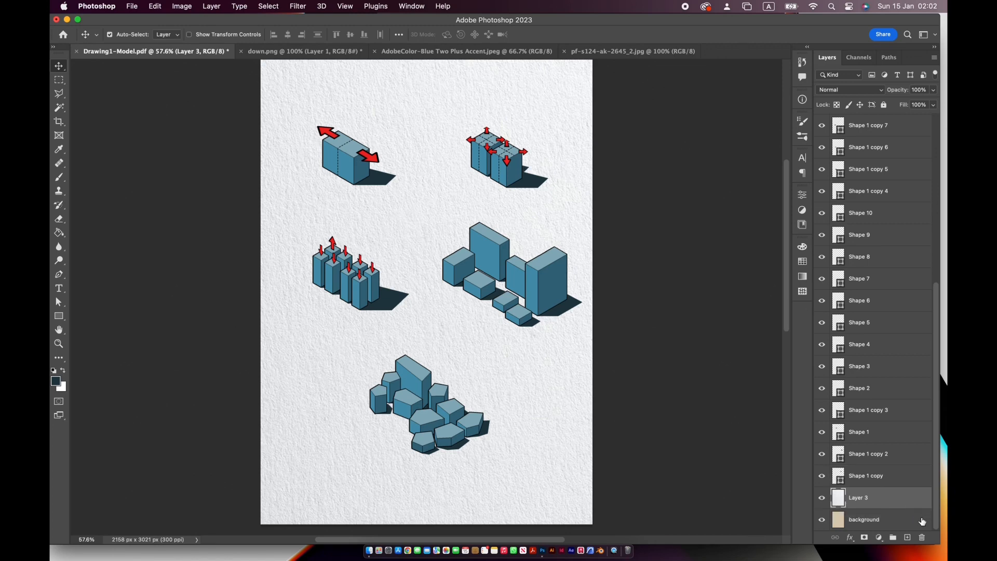
- Sample the light beige from the AdobeColor-Blue Two Plus Accent palette as the foreground colour and return to the diagram
{"action": "key", "text": "i"}
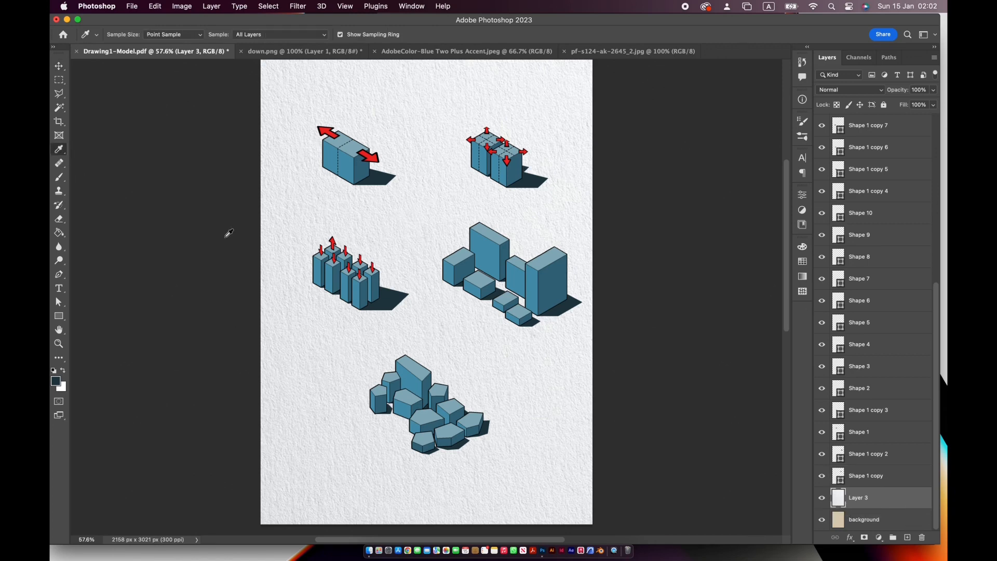
{"action": "left_click", "coordinate": [488, 63]}
{"action": "left_click", "coordinate": [486, 54]}
{"action": "left_click", "coordinate": [348, 112]}
{"action": "left_click", "coordinate": [185, 55]}
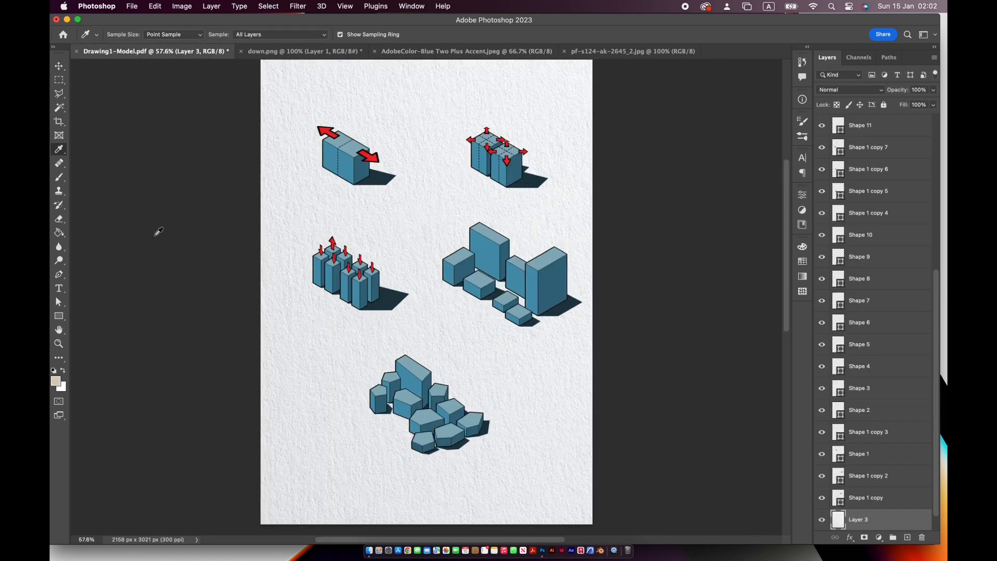
- Tint the paper texture layer with a Normal-mode Color Overlay in the sampled beige, raising the overlay opacity slightly
{"action": "double_click", "coordinate": [905, 519]}
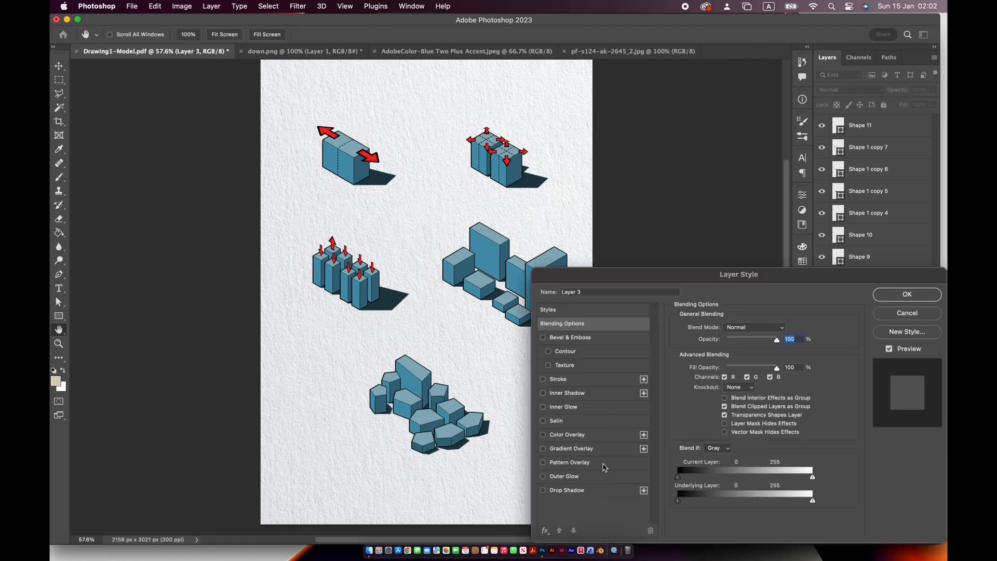
{"action": "left_click", "coordinate": [567, 434]}
{"action": "left_click", "coordinate": [776, 332]}
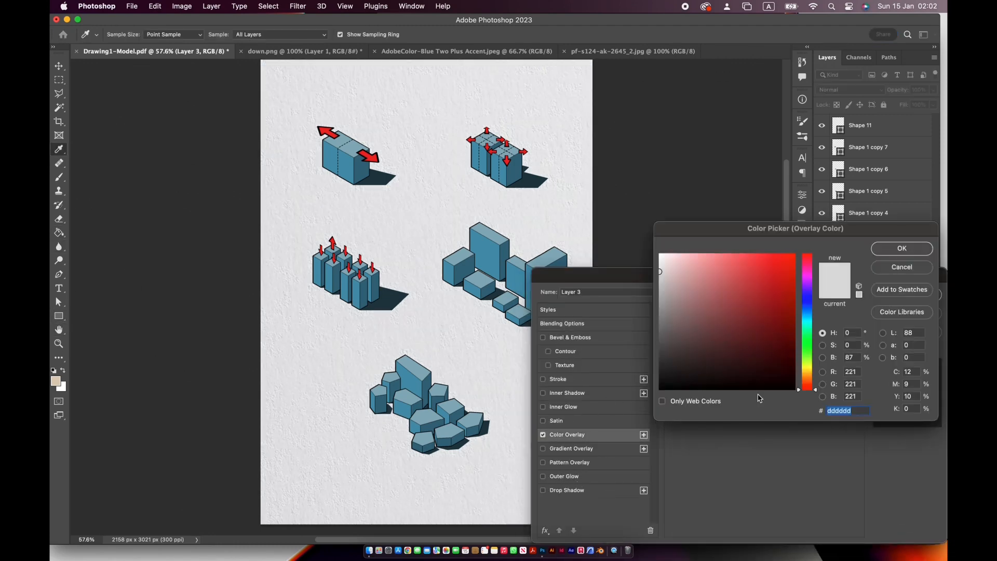
{"action": "left_click", "coordinate": [56, 381]}
{"action": "left_click", "coordinate": [894, 252]}
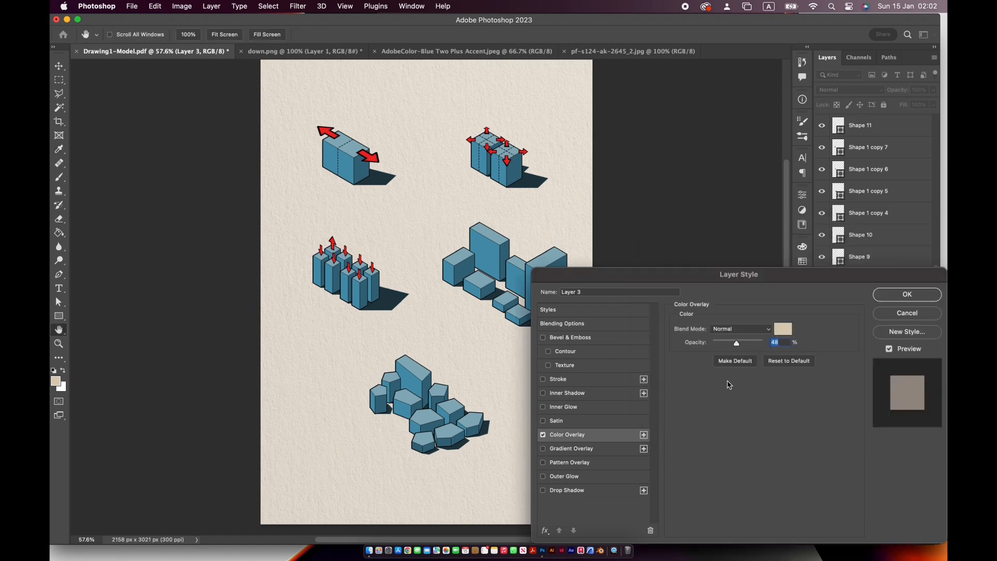
{"action": "left_click_drag", "start_coordinate": [736, 342], "coordinate": [746, 341]}
{"action": "key", "text": "Return"}
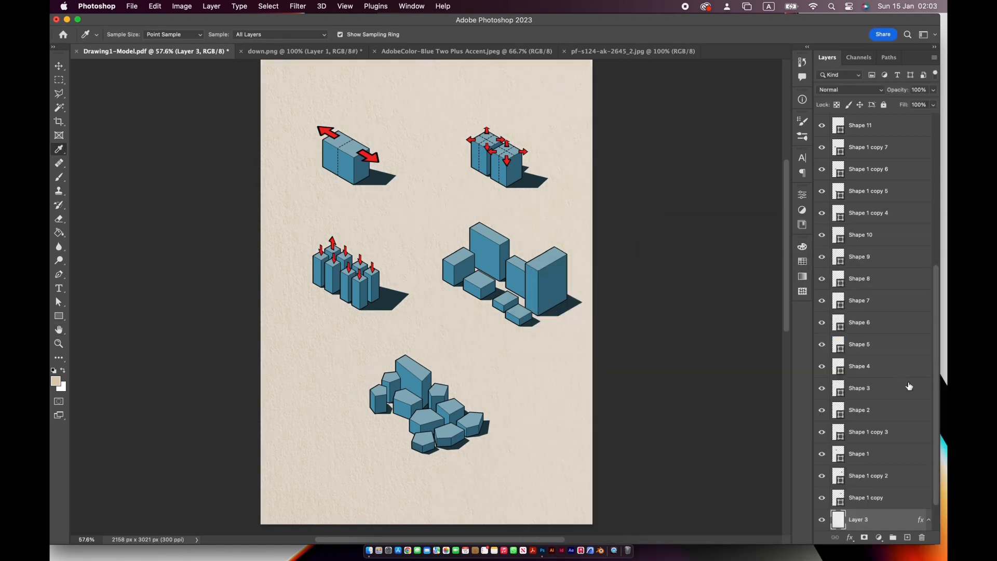
{"action": "double_click", "coordinate": [897, 521]}
{"action": "left_click", "coordinate": [907, 312]}
- Add a solid black outside stroke around the stage-one block on layer 1
{"action": "scroll", "coordinate": [878, 311], "scroll_direction": "up", "scroll_amount": 10}
{"action": "left_click", "coordinate": [883, 168]}
{"action": "double_click", "coordinate": [884, 169]}
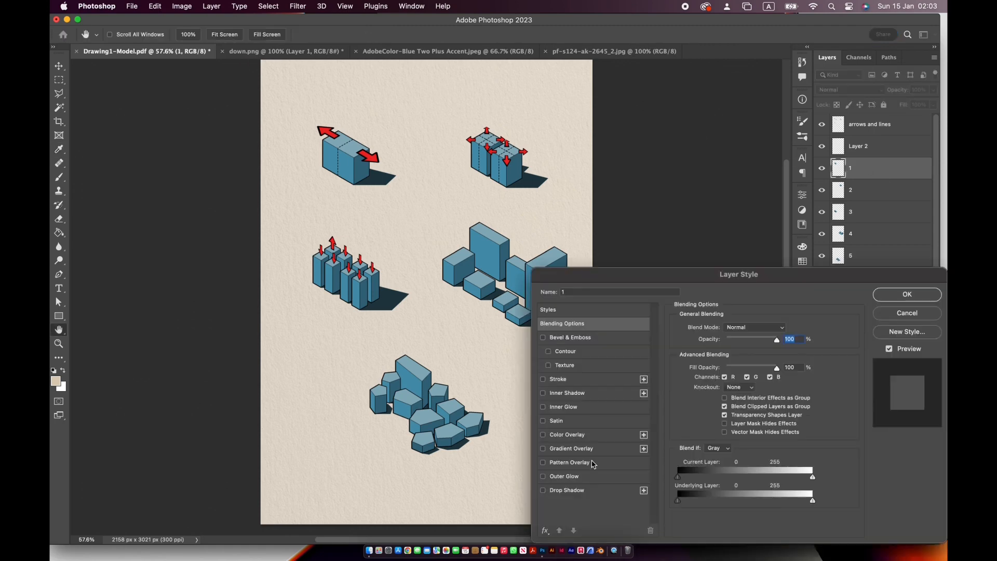
{"action": "left_click", "coordinate": [579, 380]}
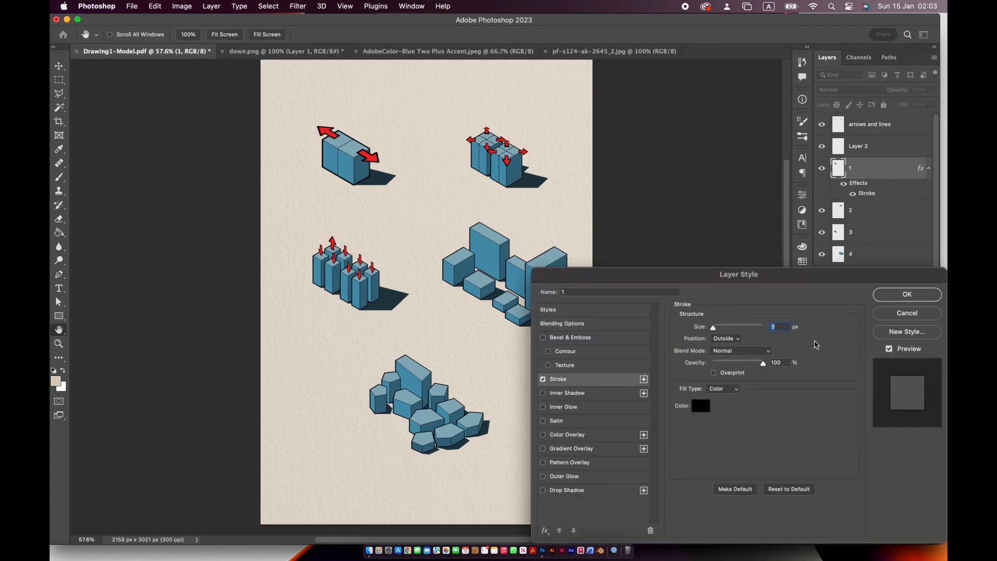
{"action": "type", "text": "5"}
{"action": "left_click", "coordinate": [907, 296]}
- Apply the same black outside stroke to the stage-two and stage-three blocks on layers 2 and 3
{"action": "double_click", "coordinate": [899, 214]}
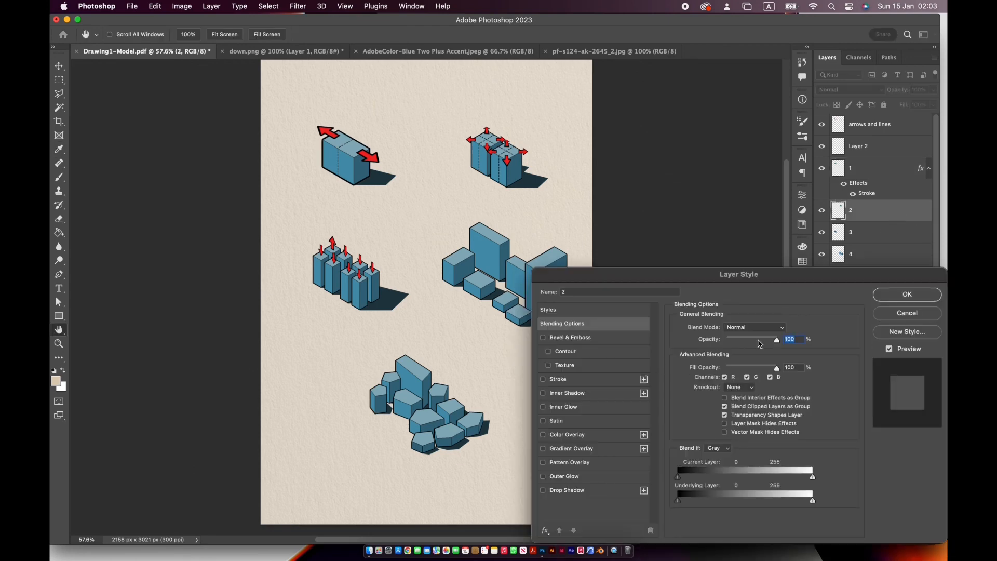
{"action": "left_click", "coordinate": [598, 380]}
{"action": "left_click", "coordinate": [903, 296]}
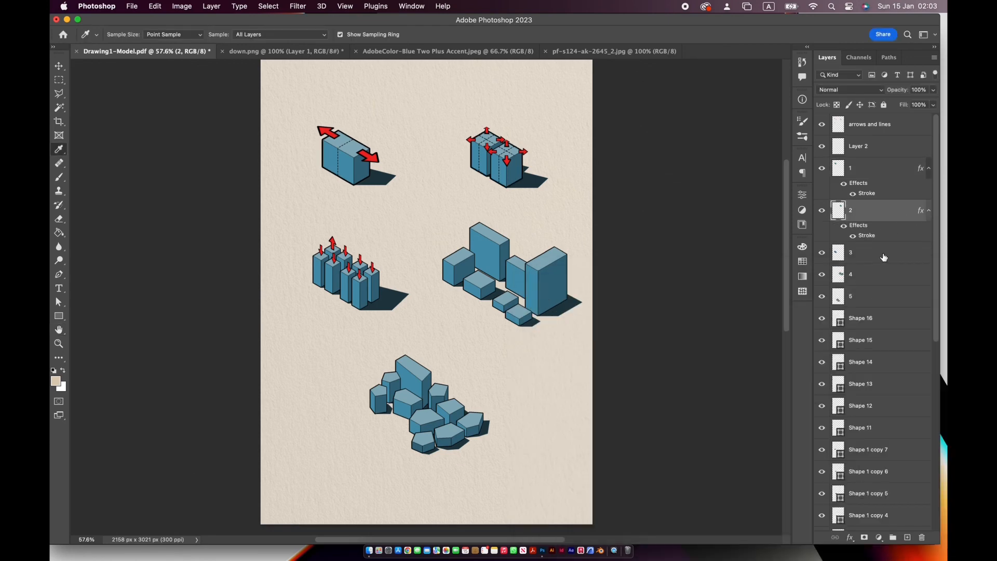
{"action": "double_click", "coordinate": [899, 255]}
{"action": "left_click", "coordinate": [598, 379]}
{"action": "left_click", "coordinate": [903, 295]}
- Apply a 4 px black outside stroke to the stage-four and stage-five blocks on layers 4 and 5
{"action": "double_click", "coordinate": [894, 294]}
{"action": "left_click", "coordinate": [598, 379]}
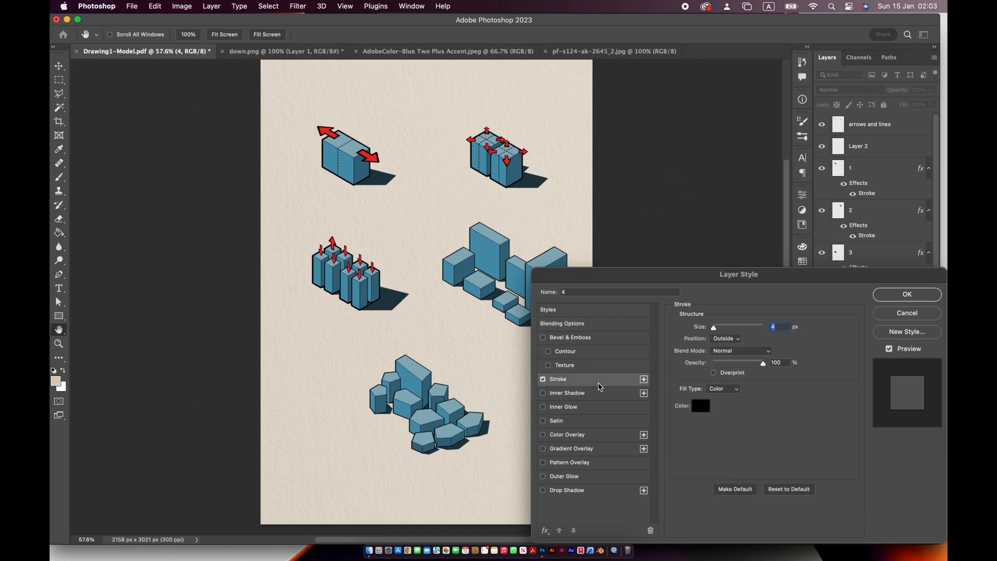
{"action": "left_click", "coordinate": [906, 295]}
{"action": "double_click", "coordinate": [898, 336]}
{"action": "left_click", "coordinate": [611, 385]}
{"action": "key", "text": "Return"}
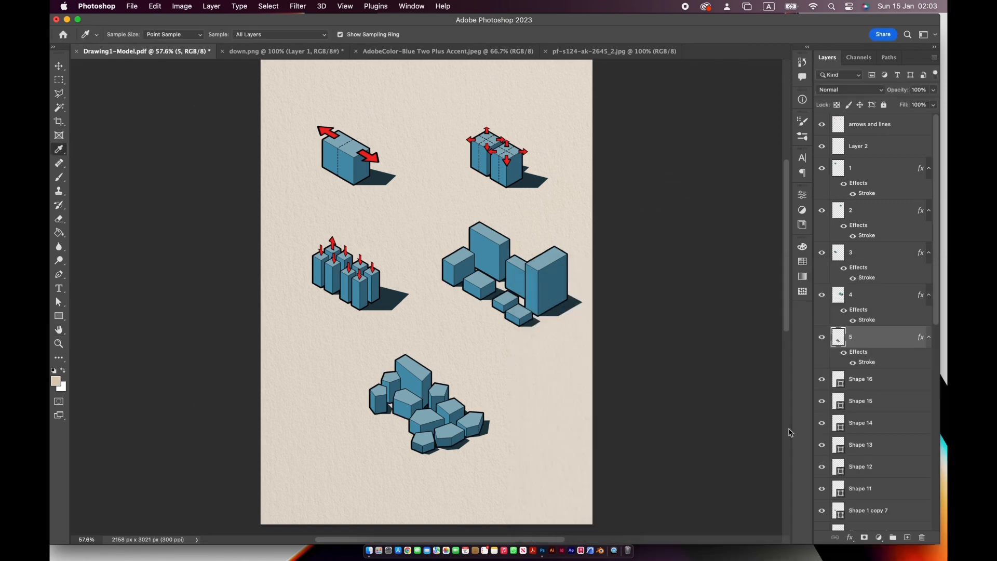
- Select layer 1 and set the Paint Bucket's foreground colour to white
{"action": "key", "text": "v"}
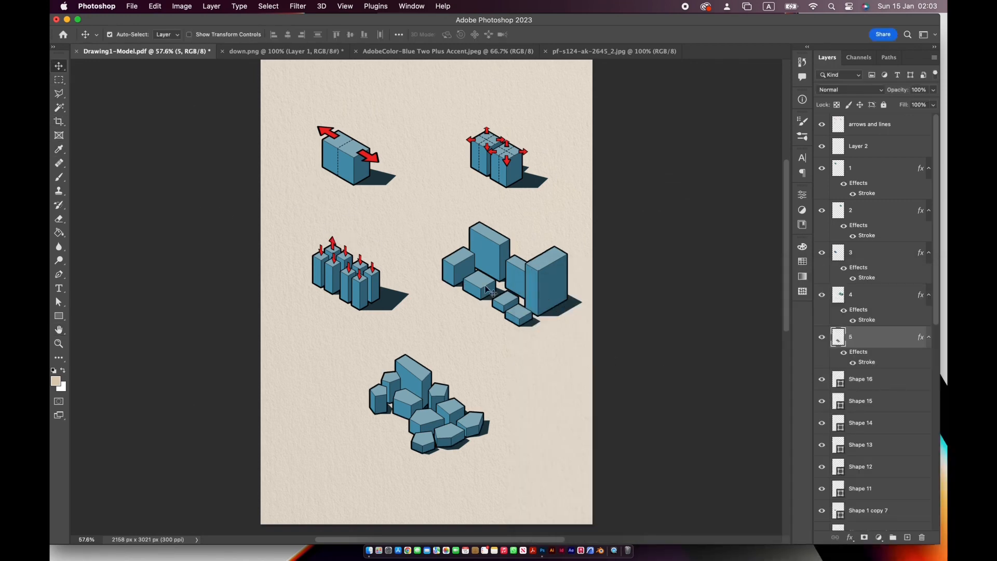
{"action": "left_click", "coordinate": [881, 172]}
{"action": "left_click", "coordinate": [59, 232]}
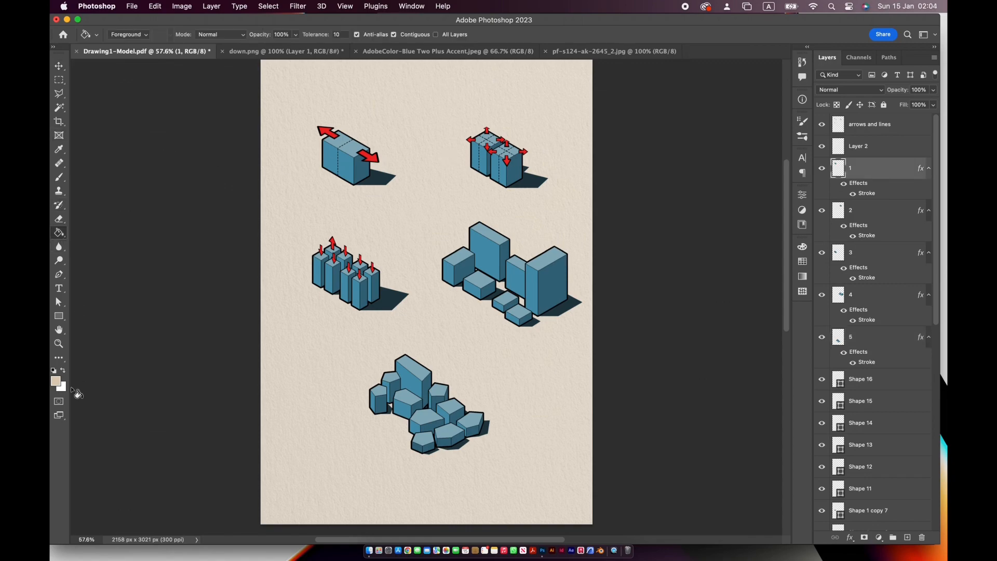
{"action": "left_click", "coordinate": [55, 381]}
{"action": "left_click_drag", "start_coordinate": [727, 302], "coordinate": [634, 243]}
{"action": "key", "text": "Return"}
- Fill the inner edge lines of the stage-one block with white
{"action": "key", "text": "super+plus"}
{"action": "key", "text": "super+plus"}
{"action": "scroll", "coordinate": [295, 253], "scroll_direction": "up", "scroll_amount": 3}
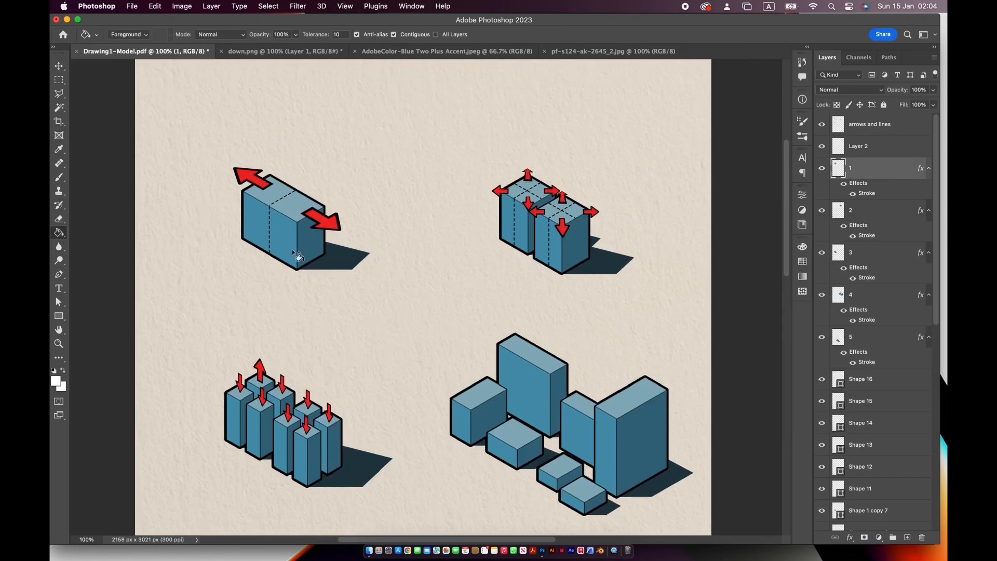
{"action": "left_click", "coordinate": [298, 249]}
{"action": "key", "text": "super+plus"}
{"action": "key", "text": "super+plus"}
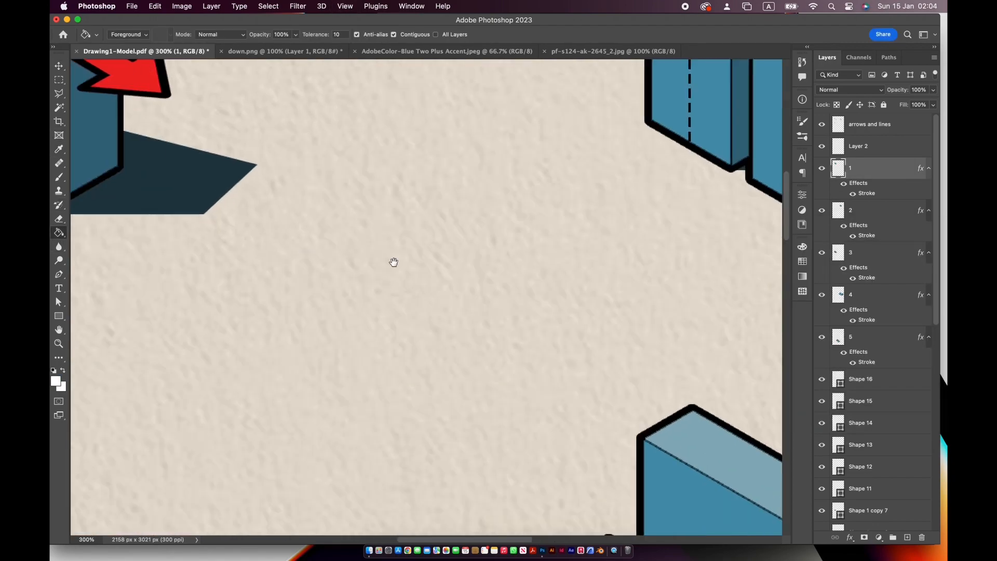
{"action": "scroll", "coordinate": [393, 262], "scroll_direction": "left", "scroll_amount": 6}
{"action": "scroll", "coordinate": [392, 261], "scroll_direction": "up", "scroll_amount": 3}
{"action": "left_click", "coordinate": [368, 226]}
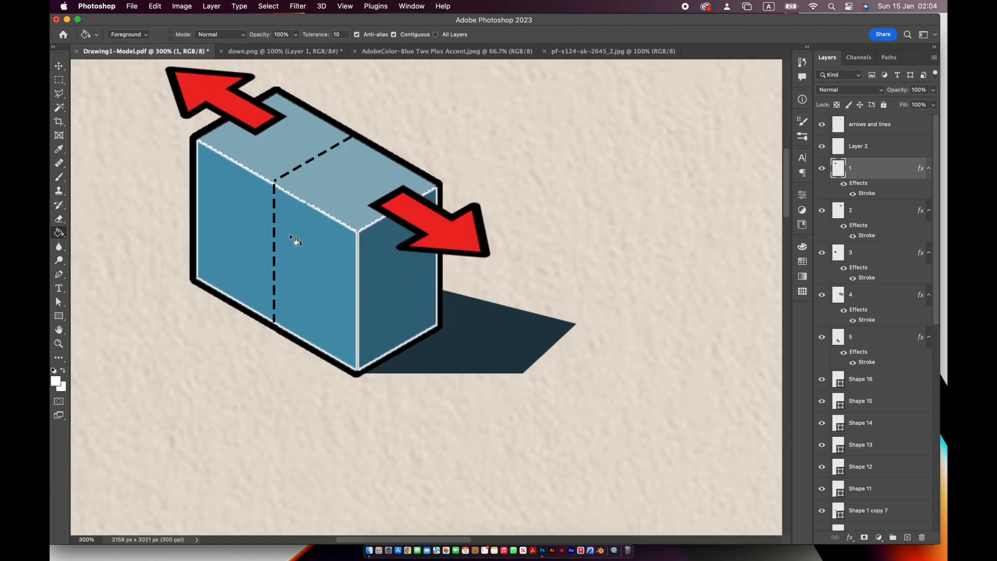
- On the Shape 16 layer, draw a wide elliptical selection around the lower part of the stage-five blocks
{"action": "key", "text": "super+minus"}
{"action": "key", "text": "super+minus"}
{"action": "key", "text": "super+minus"}
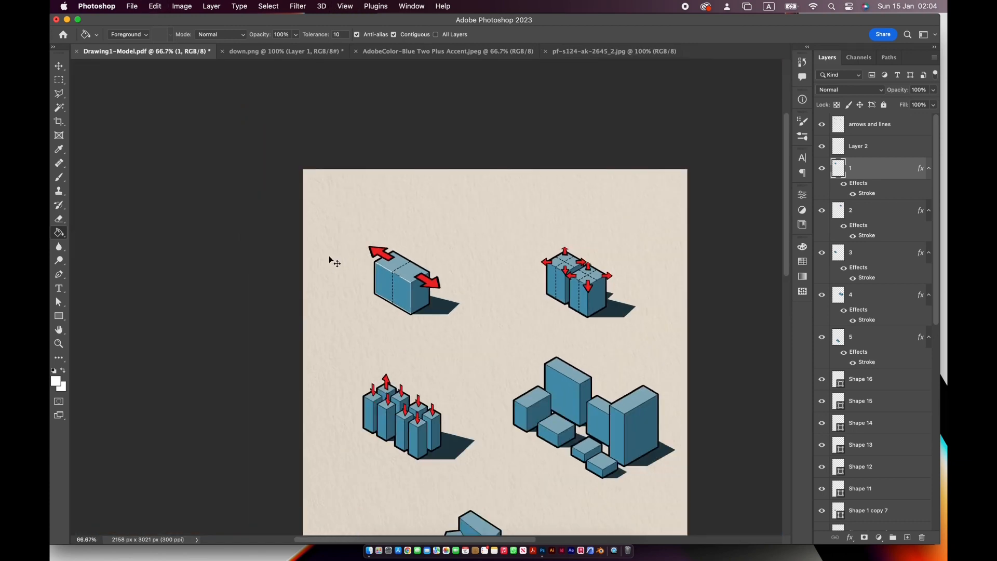
{"action": "double_click", "coordinate": [60, 331]}
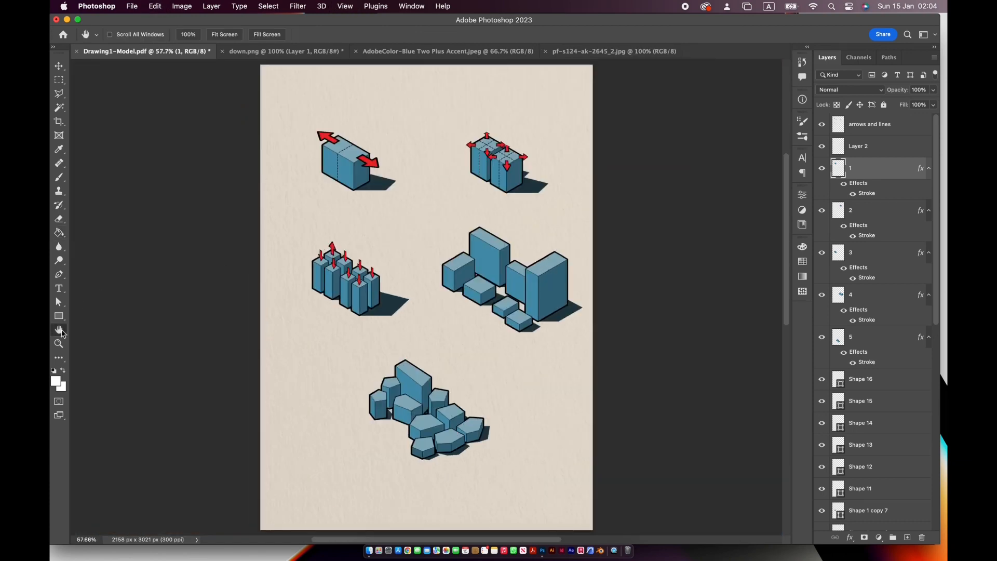
{"action": "left_click", "coordinate": [877, 350]}
{"action": "left_click", "coordinate": [862, 379]}
{"action": "right_click", "coordinate": [59, 80]}
{"action": "left_click", "coordinate": [101, 86]}
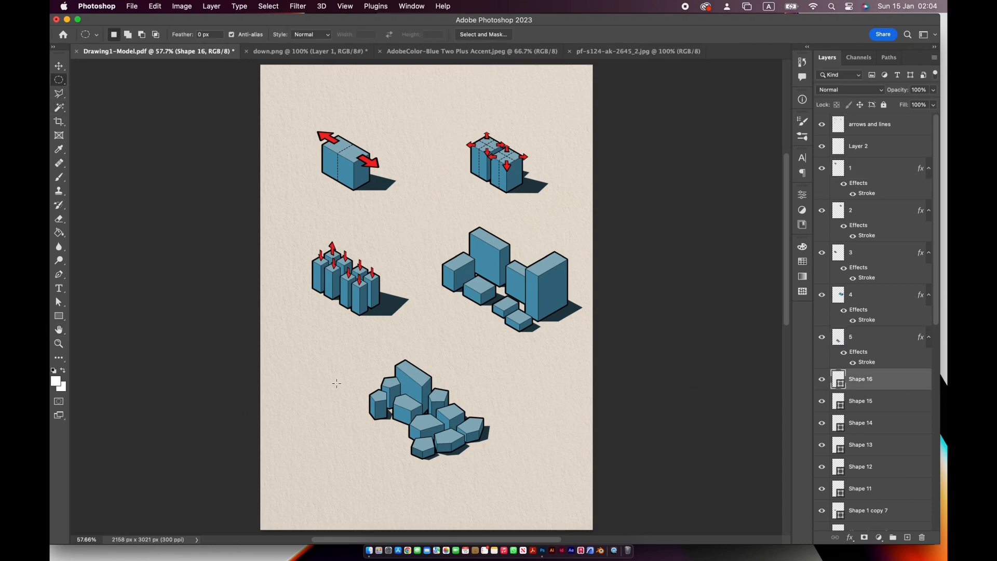
{"action": "left_click_drag", "start_coordinate": [335, 382], "coordinate": [490, 420]}
- Fill the elliptical selection with the dark shadow colour sampled from the stage-three shadow, rasterizing the shape layer
{"action": "left_click", "coordinate": [59, 149]}
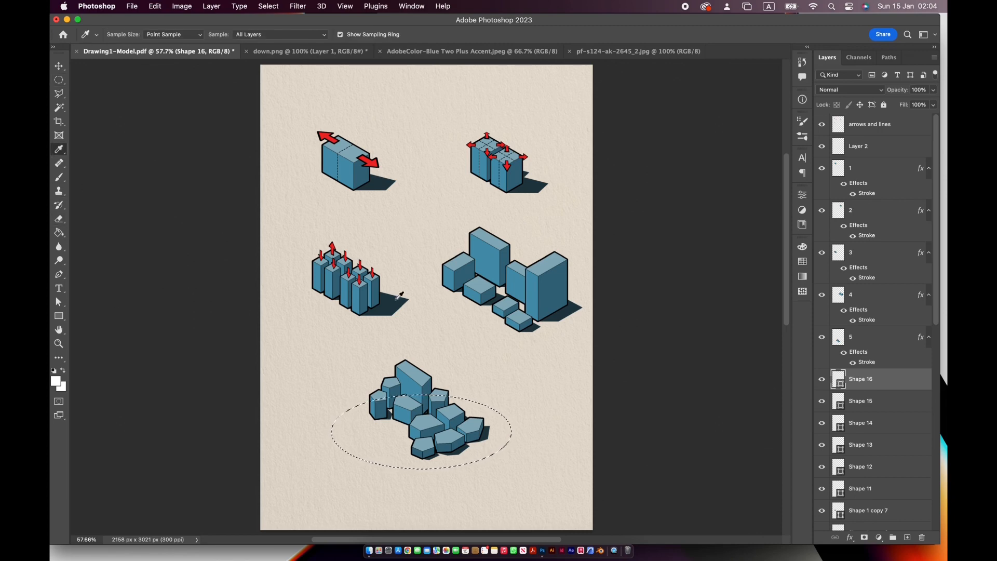
{"action": "left_click", "coordinate": [397, 302]}
{"action": "left_click", "coordinate": [59, 233]}
{"action": "left_click", "coordinate": [374, 435]}
{"action": "left_click", "coordinate": [499, 207]}
{"action": "left_click", "coordinate": [380, 418]}
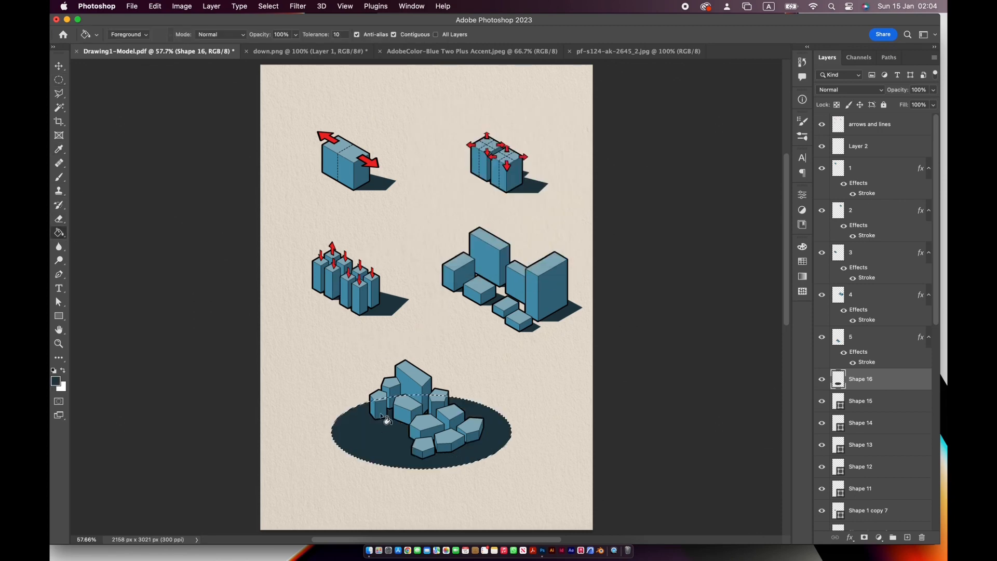
- Sample the beige paper colour, darken it to a grey-brown, and fill the elliptical selection with it
{"action": "left_click", "coordinate": [59, 149]}
{"action": "left_click", "coordinate": [334, 350]}
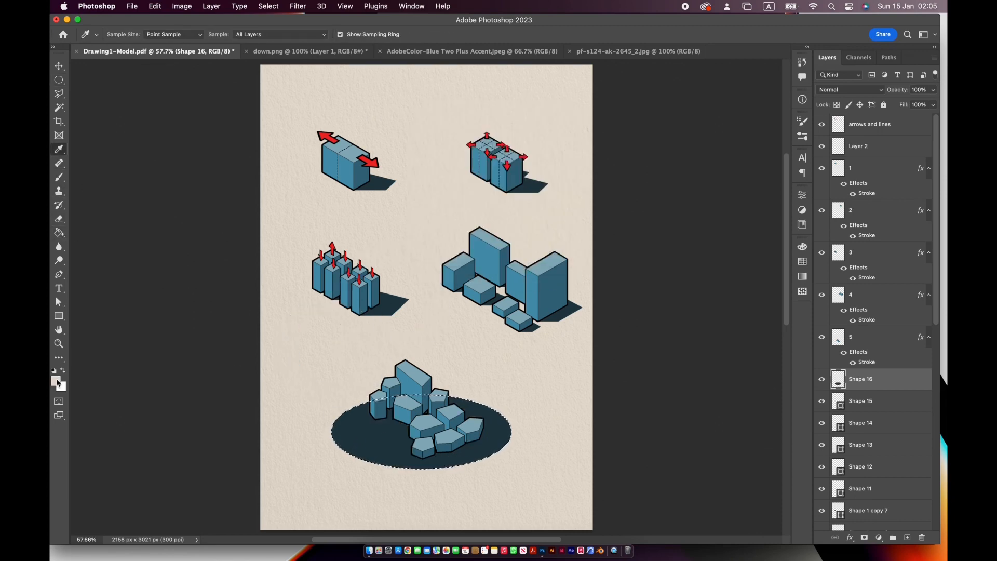
{"action": "left_click", "coordinate": [56, 381]}
{"action": "left_click_drag", "start_coordinate": [678, 306], "coordinate": [681, 298]}
{"action": "left_click", "coordinate": [902, 249]}
{"action": "key", "text": "g"}
{"action": "left_click", "coordinate": [359, 428]}
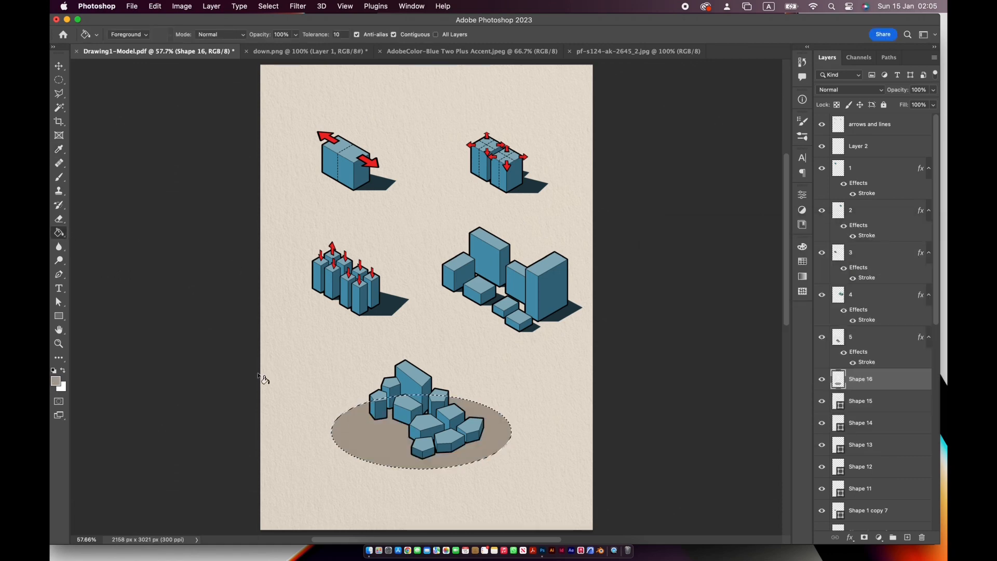
- Deselect the ellipse and move the Shape 16 layer down the stack, directly above Layer 3
{"action": "left_click_drag", "start_coordinate": [893, 379], "coordinate": [898, 496]}
{"action": "scroll", "coordinate": [924, 340], "scroll_direction": "down", "scroll_amount": 10}
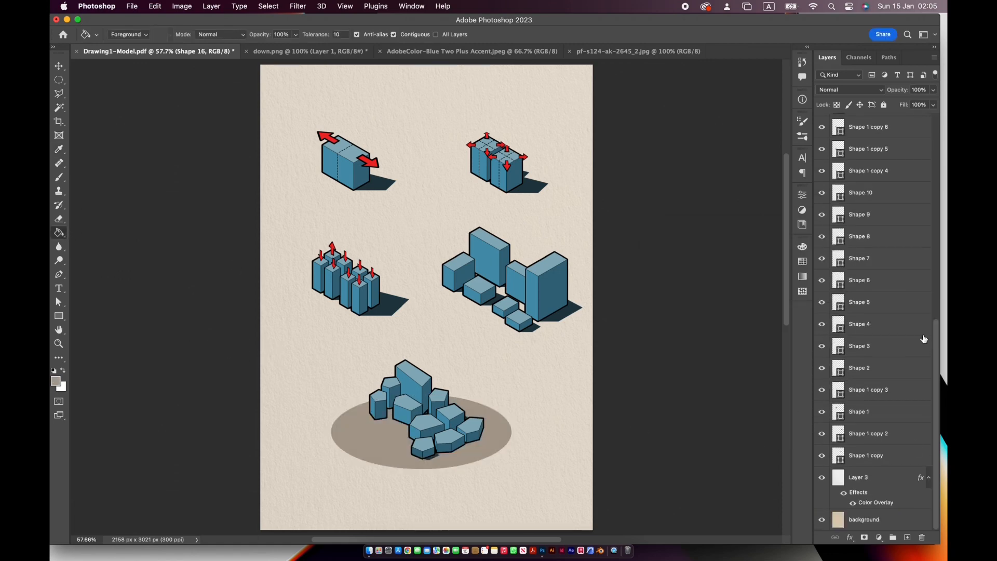
{"action": "scroll", "coordinate": [922, 311], "scroll_direction": "up", "scroll_amount": 3}
{"action": "left_click_drag", "start_coordinate": [902, 185], "coordinate": [909, 478]}
{"action": "scroll", "coordinate": [913, 455], "scroll_direction": "down", "scroll_amount": 3}
{"action": "left_click_drag", "start_coordinate": [913, 368], "coordinate": [907, 452]}
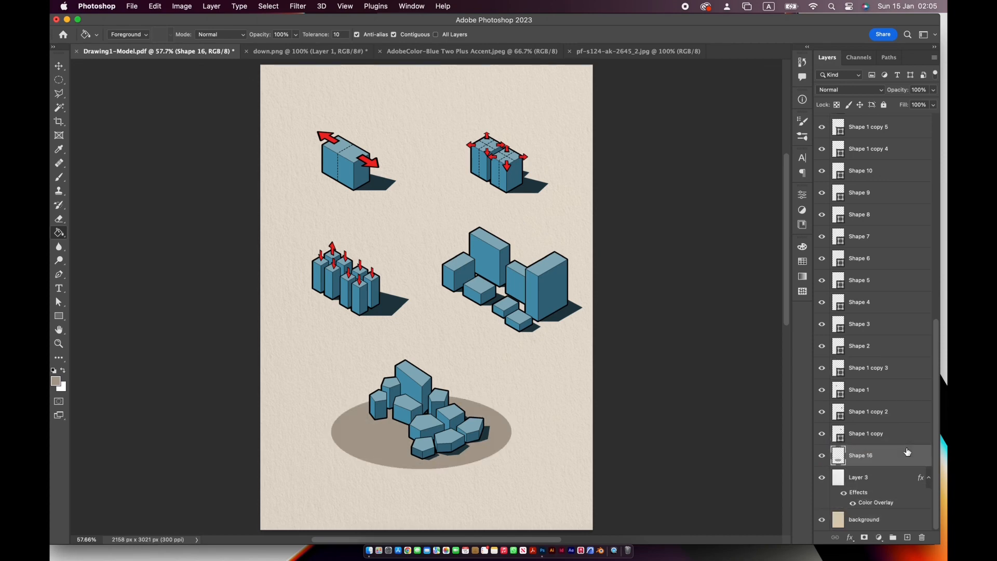
- Draw a Pen shape about 106 by 88 px for the leftmost stage-five block's ground shadow, without a stroke
{"action": "key", "text": "v"}
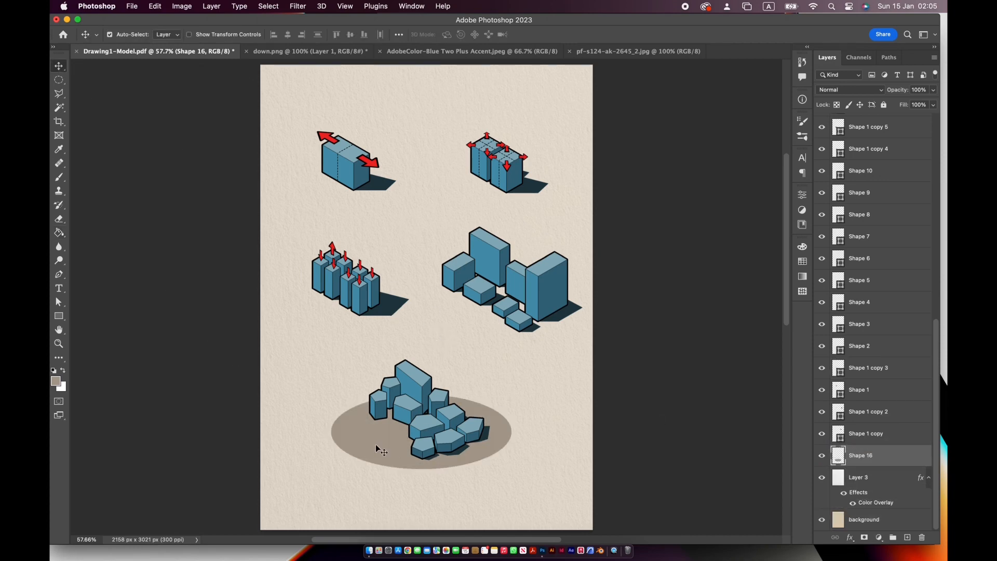
{"action": "key", "text": "super+plus"}
{"action": "key", "text": "super+plus"}
{"action": "key", "text": "super+plus"}
{"action": "left_click_drag", "start_coordinate": [369, 440], "coordinate": [452, 89]}
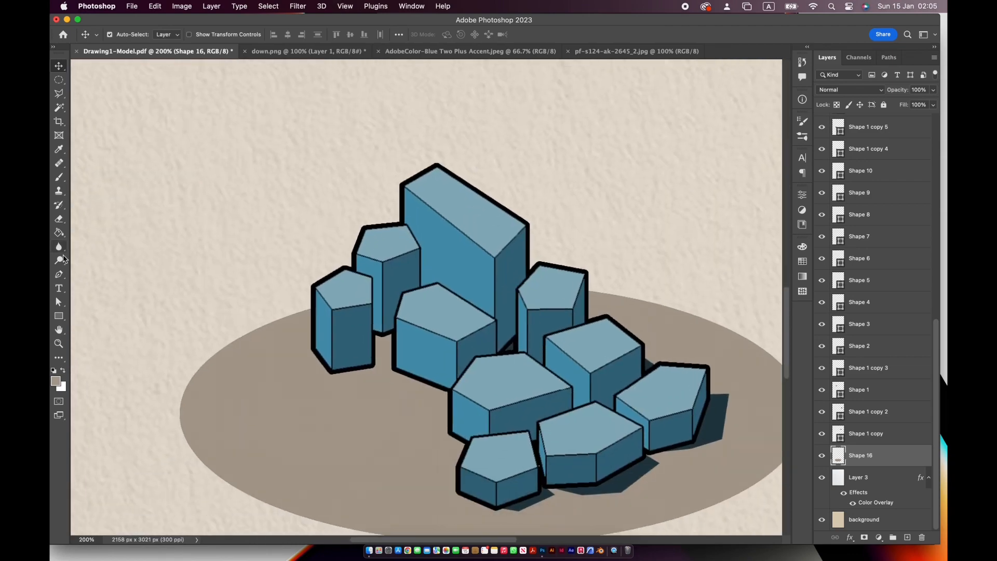
{"action": "left_click", "coordinate": [59, 274]}
{"action": "left_click", "coordinate": [330, 373]}
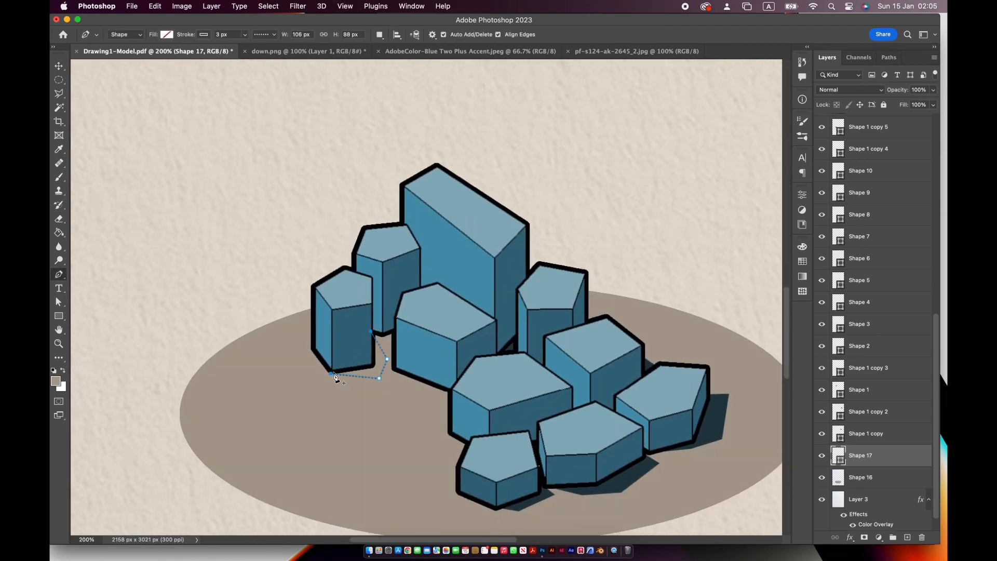
{"action": "left_click", "coordinate": [203, 36]}
{"action": "left_click", "coordinate": [141, 55]}
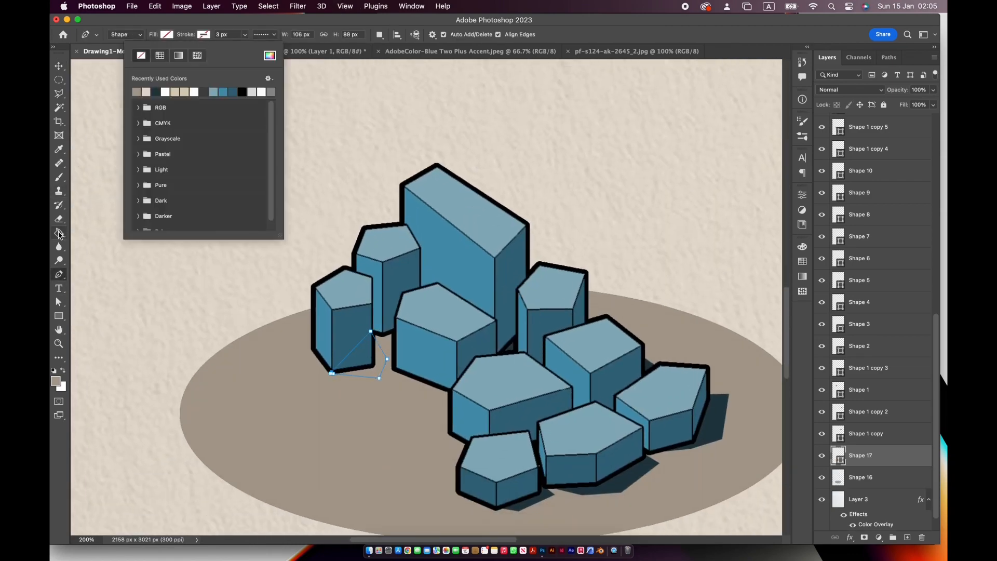
- Fill the leftmost block's shadow shape with the dark blue sampled from the existing stage-five shadow
{"action": "left_click", "coordinate": [57, 151]}
{"action": "left_click", "coordinate": [609, 484]}
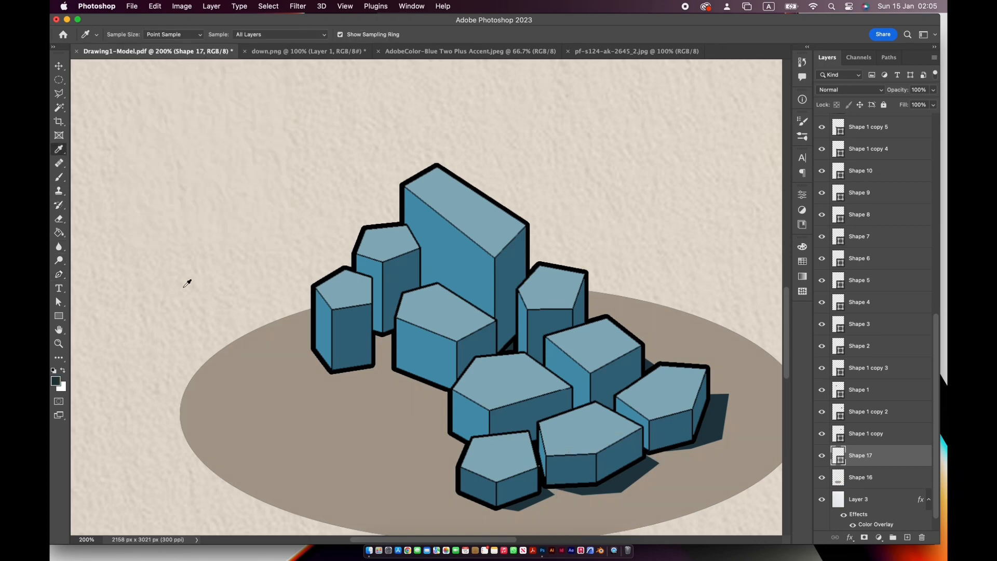
{"action": "left_click", "coordinate": [59, 301]}
{"action": "left_click", "coordinate": [208, 35]}
{"action": "left_click", "coordinate": [206, 91]}
{"action": "key", "text": "Return"}
{"action": "key", "text": "Return"}
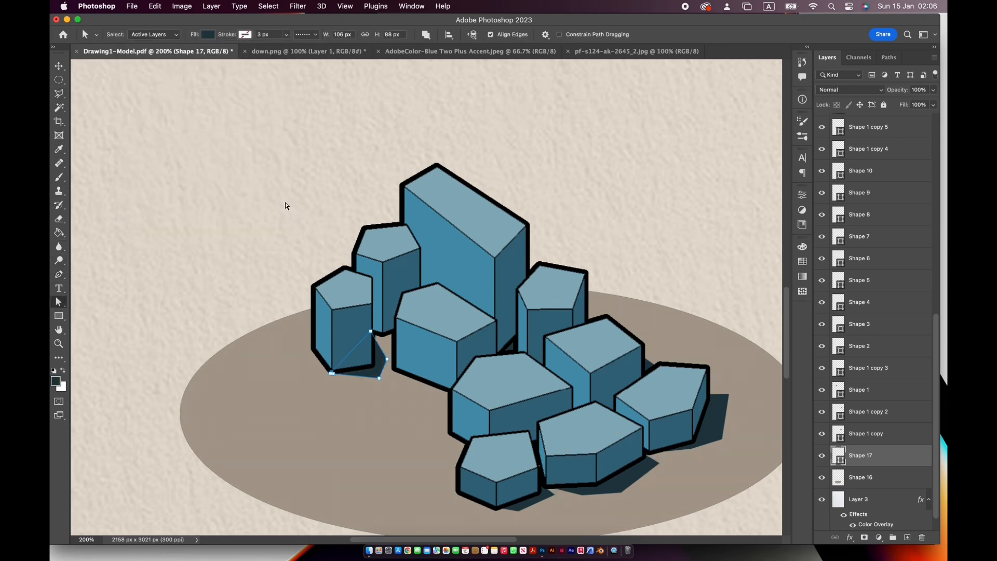
- Draw a second shadow shape about 54 by 41 px at the foot of the block behind the leftmost one
{"action": "left_click", "coordinate": [59, 274]}
{"action": "left_click", "coordinate": [383, 336]}
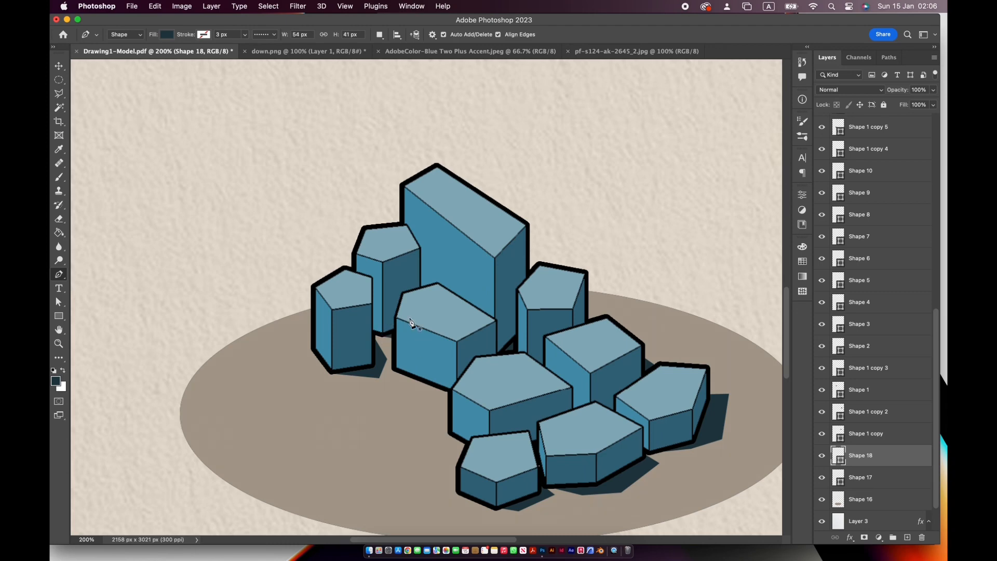
{"action": "key", "text": "v"}
{"action": "left_click", "coordinate": [376, 376]}
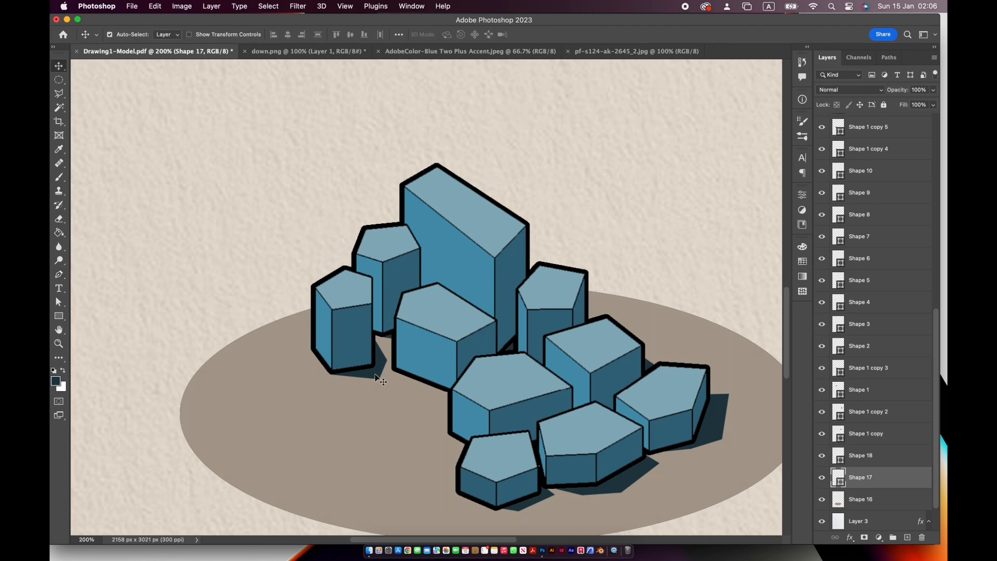
- Open the file browser and go to the white people PNG folder in Documents > Photoshop > Scale Figures Pack
{"action": "key", "text": "super+minus"}
{"action": "left_click", "coordinate": [133, 9]}
{"action": "left_click", "coordinate": [150, 30]}
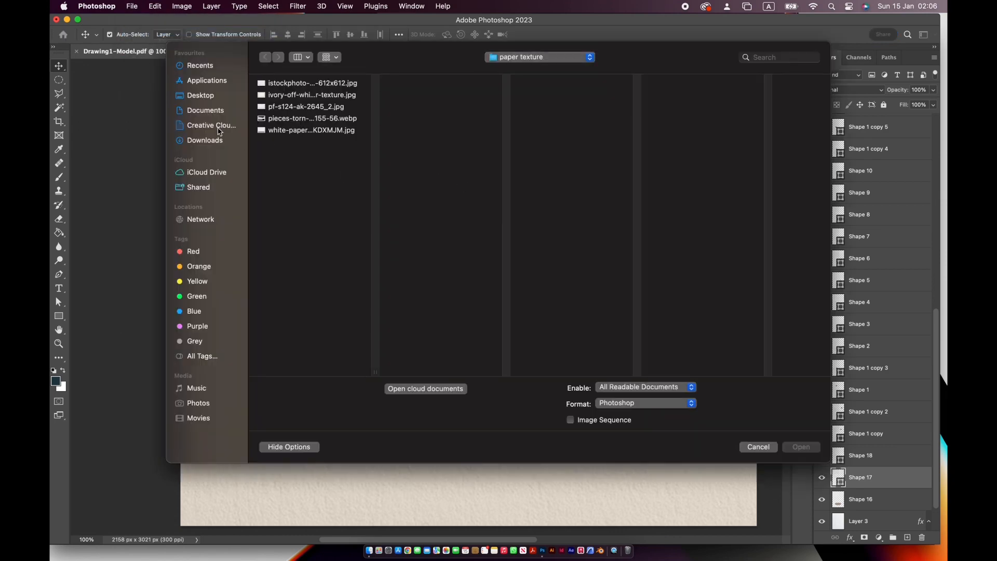
{"action": "left_click", "coordinate": [205, 110]}
{"action": "left_click", "coordinate": [312, 166]}
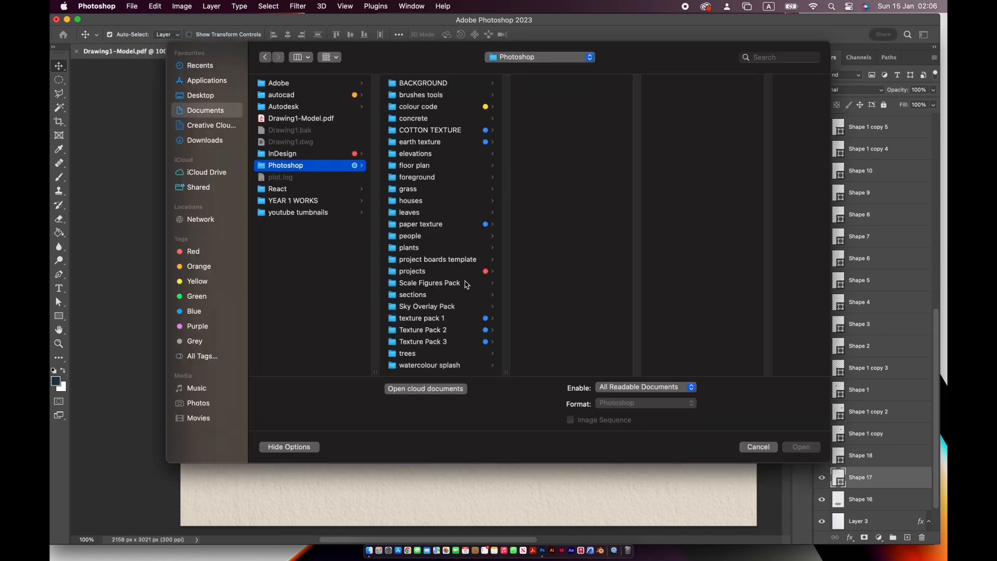
{"action": "left_click", "coordinate": [441, 283]}
{"action": "left_click", "coordinate": [551, 95]}
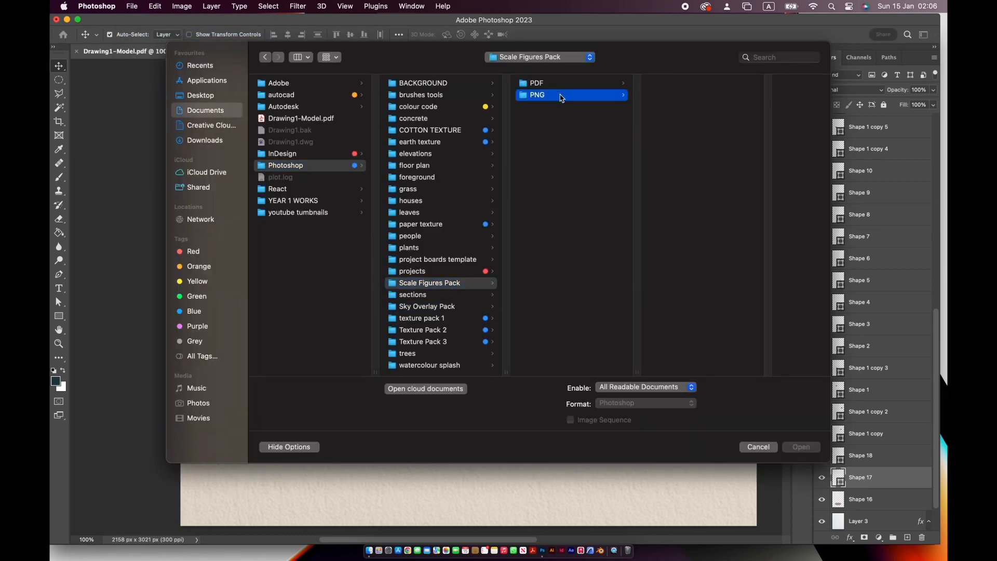
{"action": "left_click", "coordinate": [722, 97]}
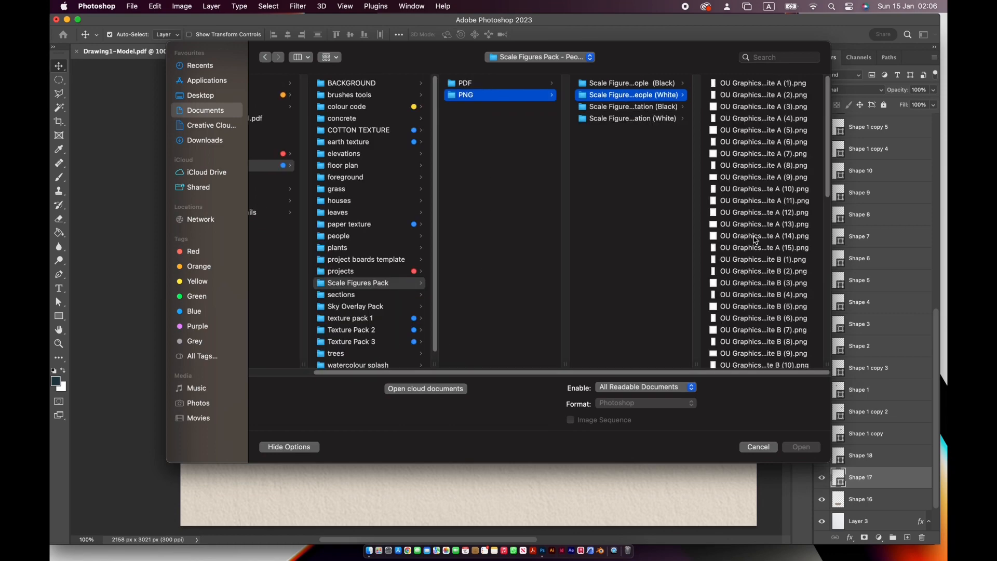
- Open the people figure files White B (2) through White B (10)
{"action": "left_click", "coordinate": [756, 238]}
{"action": "left_click", "coordinate": [644, 272]}
{"action": "scroll", "coordinate": [638, 315], "scroll_direction": "down", "scroll_amount": 5}
{"action": "left_click", "coordinate": [641, 171], "text": "shift"}
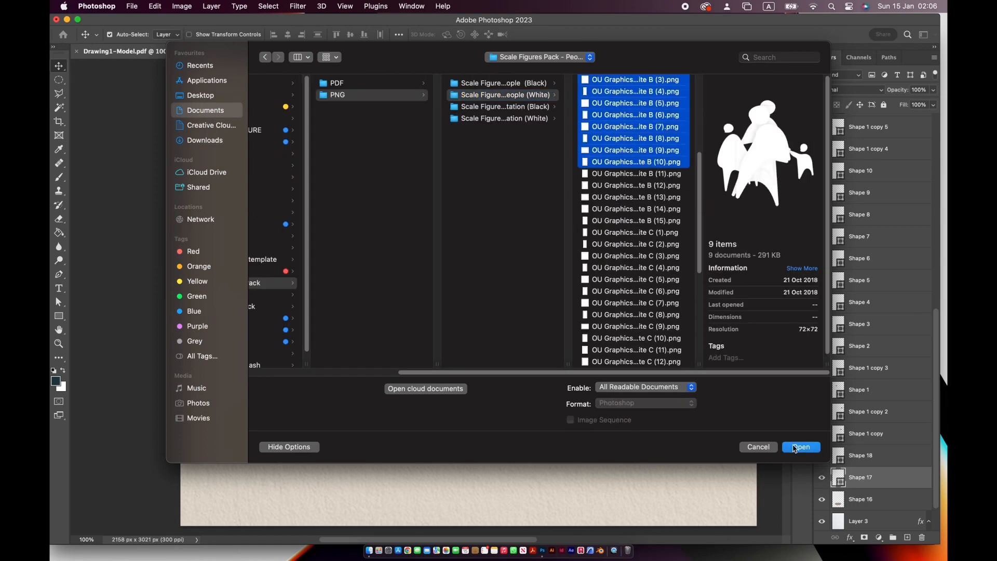
{"action": "key", "text": "Return"}
- Close the AdobeColor palette, down.png without saving, and the pf-s124-ak-2645_2.jpg texture
{"action": "left_click", "coordinate": [497, 52]}
{"action": "left_click", "coordinate": [784, 50]}
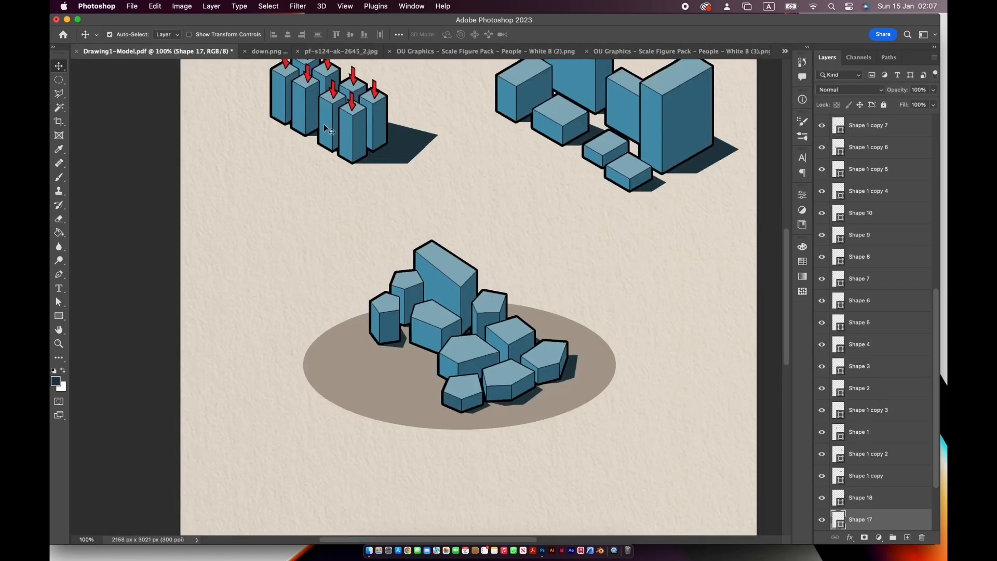
{"action": "left_click", "coordinate": [266, 51]}
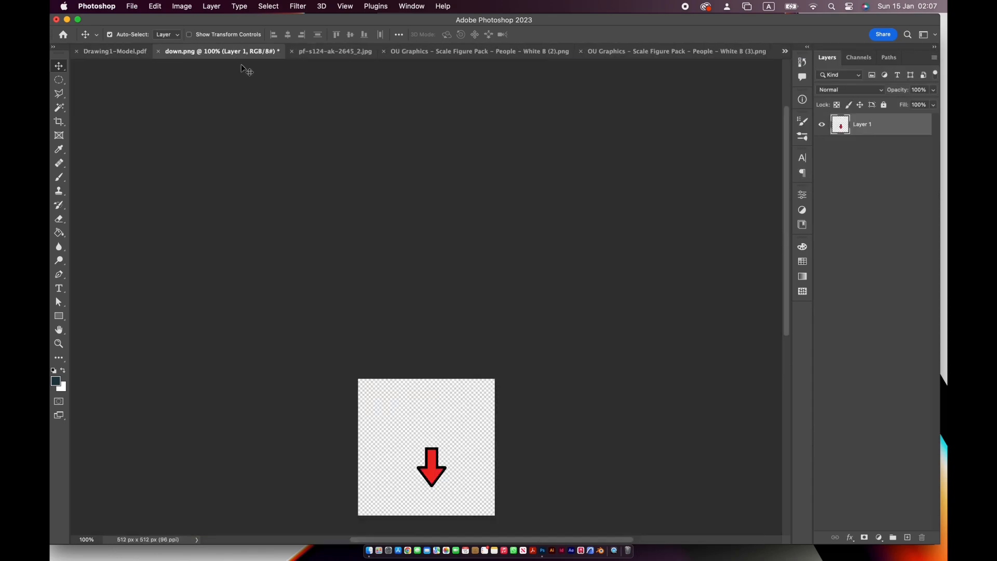
{"action": "key", "text": "super+w"}
{"action": "key", "text": "d"}
{"action": "left_click", "coordinate": [273, 52]}
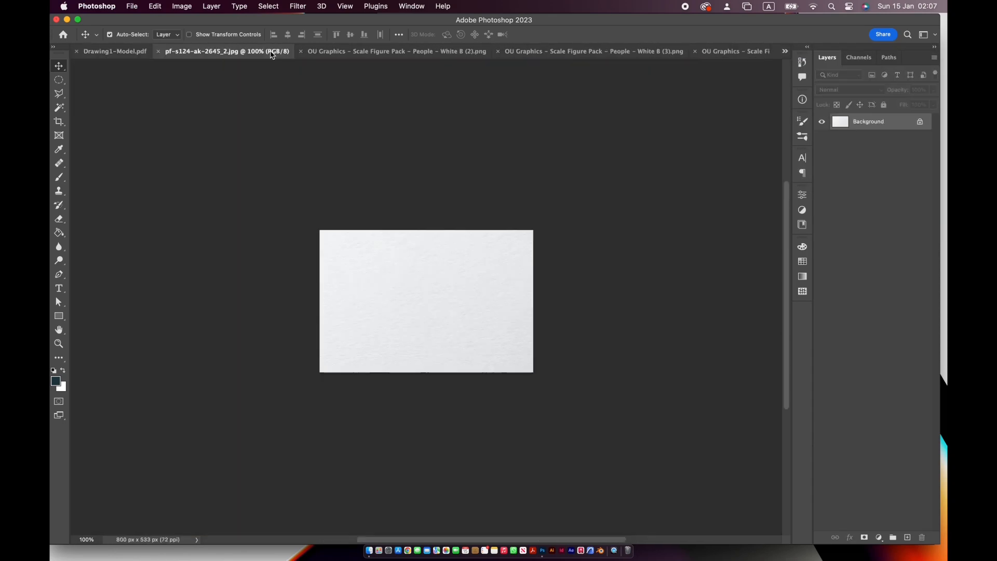
{"action": "left_click", "coordinate": [158, 51]}
- Bring the waving White B (2) figure into the drawing, scale it to 14.90%, and place it at the ellipse's right end
{"action": "left_click", "coordinate": [321, 54]}
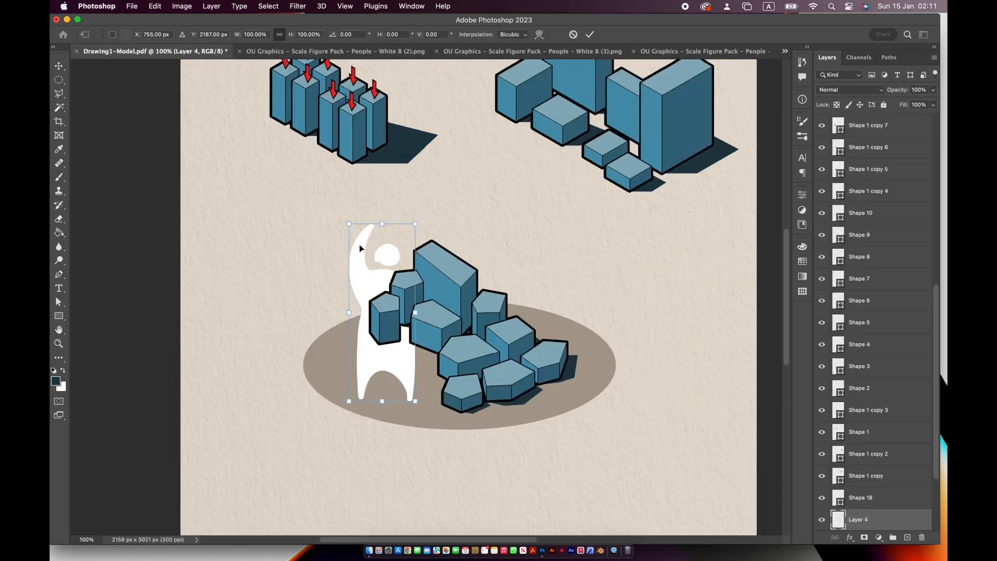
{"action": "left_click_drag", "start_coordinate": [412, 224], "coordinate": [578, 367]}
{"action": "key", "text": "super+z"}
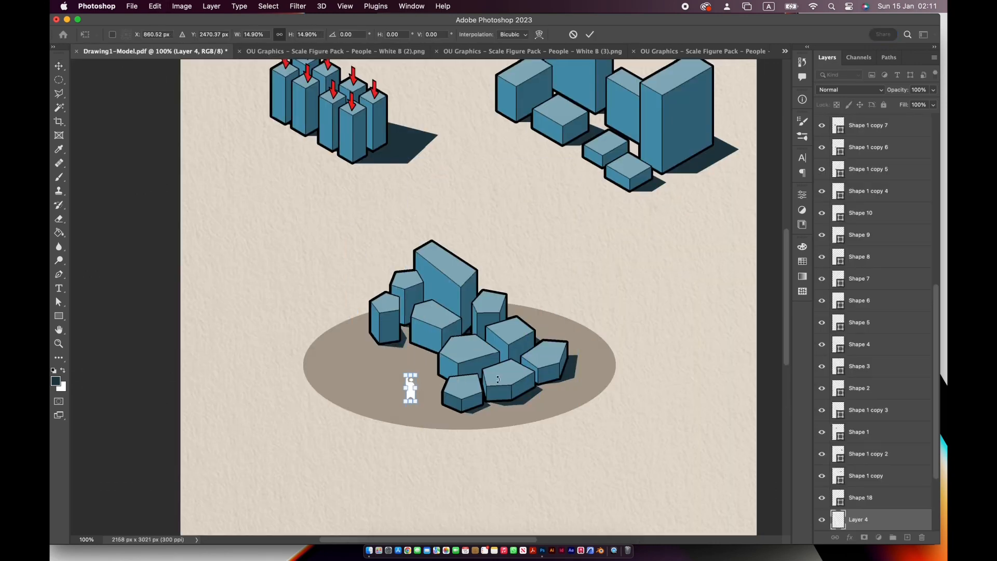
{"action": "left_click_drag", "start_coordinate": [411, 395], "coordinate": [587, 348]}
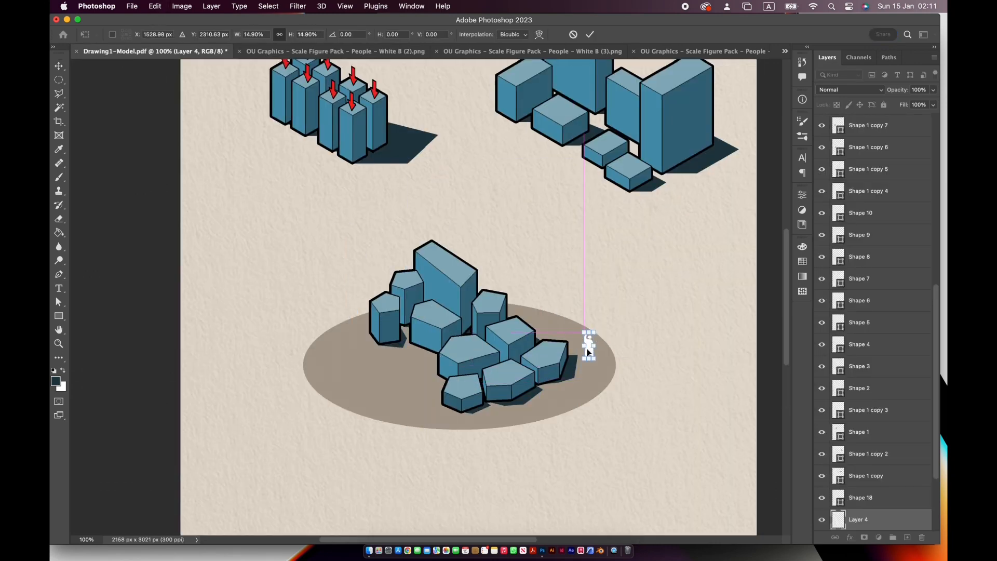
{"action": "key", "text": "Return"}
- Close the White B (2) file, then add the White B (3) couple, scaled down, to the left part of the ellipse
{"action": "left_click", "coordinate": [353, 52]}
{"action": "left_click", "coordinate": [159, 52]}
{"action": "left_click_drag", "start_coordinate": [318, 141], "coordinate": [330, 314]}
{"action": "key", "text": "super+t"}
{"action": "left_click_drag", "start_coordinate": [415, 403], "coordinate": [392, 351]}
{"action": "left_click_drag", "start_coordinate": [399, 385], "coordinate": [356, 354]}
{"action": "key", "text": "Return"}
- Close the White B (3) file, then add the single White B (4) figure, scaled down, near the ellipse's front edge
{"action": "left_click", "coordinate": [358, 51]}
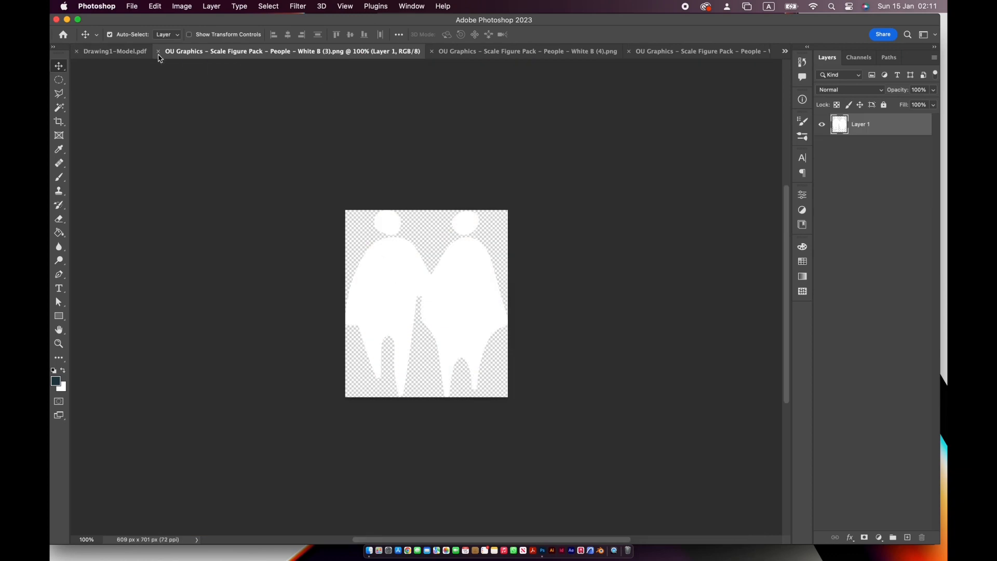
{"action": "left_click", "coordinate": [158, 51]}
{"action": "left_click_drag", "start_coordinate": [125, 57], "coordinate": [433, 328]}
{"action": "key", "text": "super+t"}
{"action": "left_click_drag", "start_coordinate": [403, 243], "coordinate": [415, 396]}
{"action": "key", "text": "Return"}
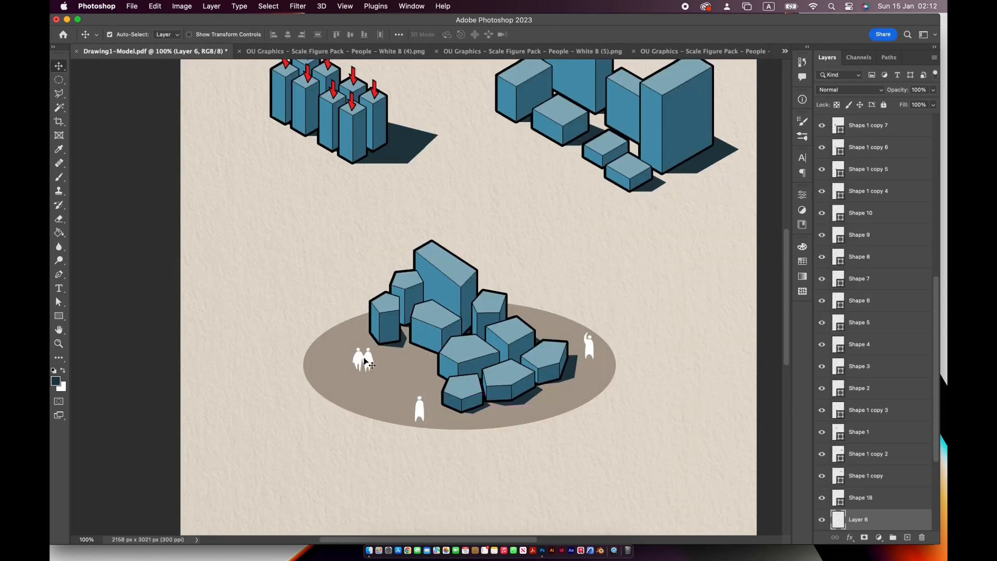
- Shrink the couple, the waving figure and the single front figure slightly to suit the stage-five blocks
{"action": "left_click", "coordinate": [367, 359]}
{"action": "key", "text": "super+t"}
{"action": "left_click_drag", "start_coordinate": [353, 348], "coordinate": [357, 353]}
{"action": "key", "text": "Return"}
{"action": "left_click", "coordinate": [591, 346]}
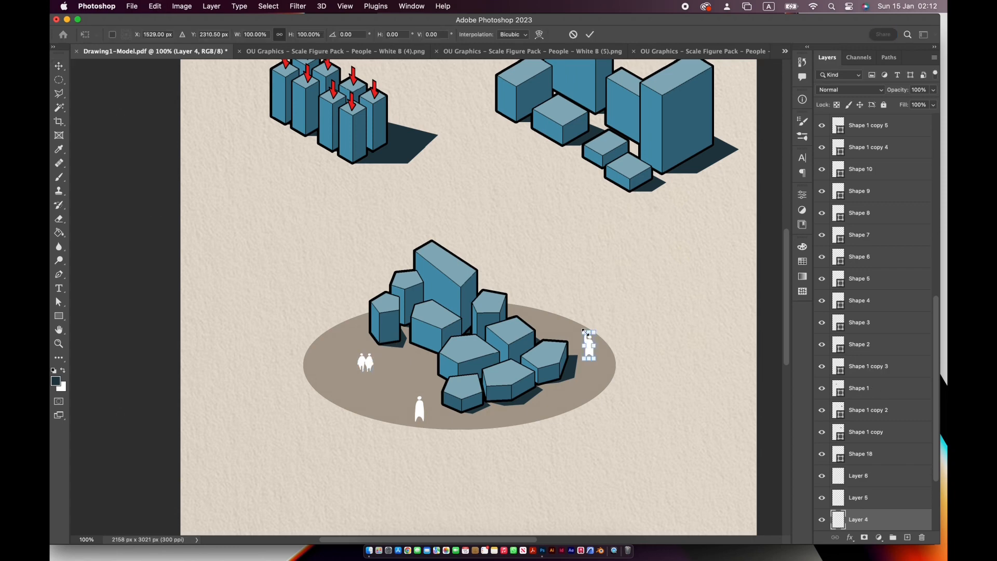
{"action": "key", "text": "Return"}
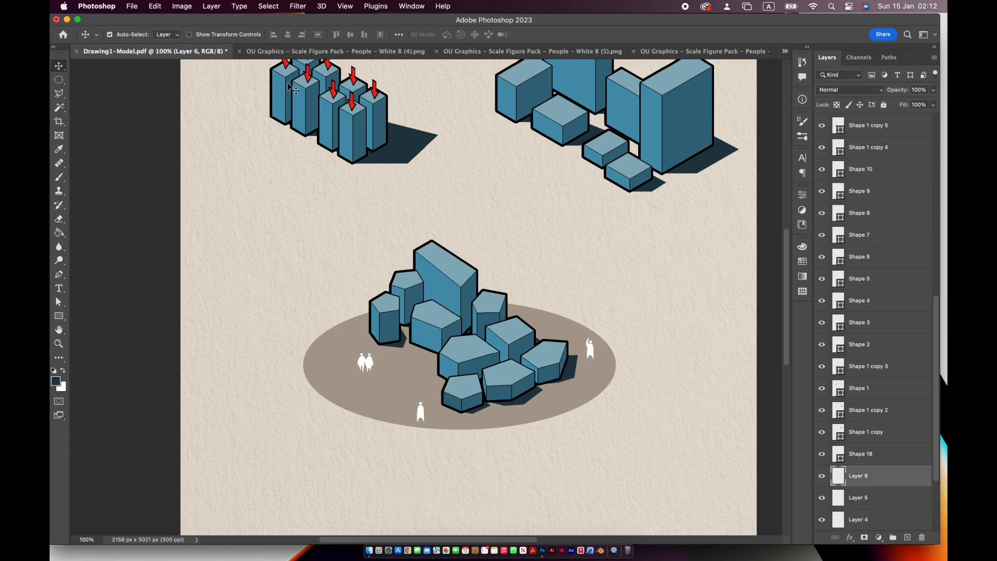
- Close the White B (4) file, then add the White B (5) adult and child, scaled down, at the ellipse's front right
{"action": "left_click", "coordinate": [239, 51]}
{"action": "left_click", "coordinate": [316, 52]}
{"action": "left_click_drag", "start_coordinate": [411, 258], "coordinate": [388, 247]}
{"action": "key", "text": "super+t"}
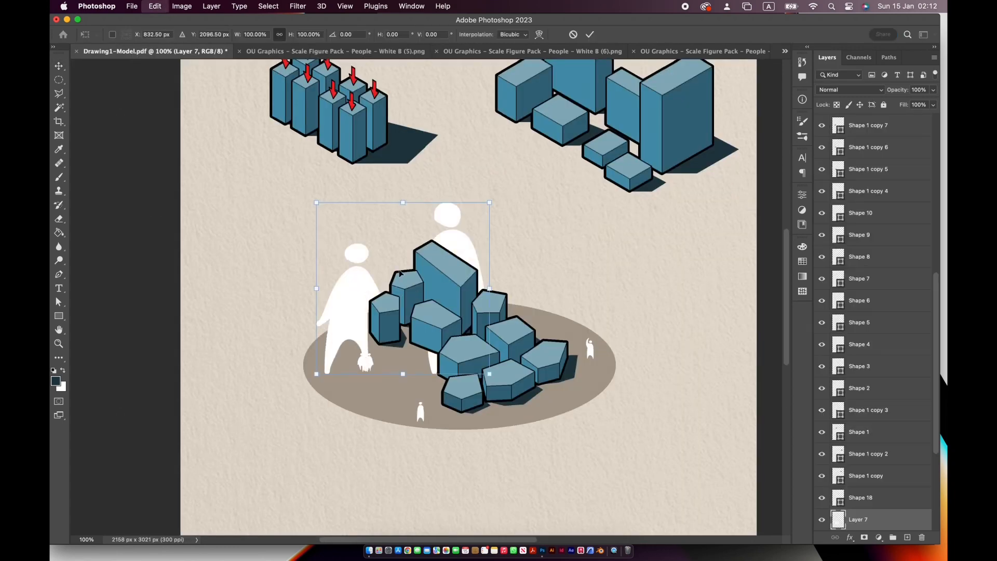
{"action": "left_click_drag", "start_coordinate": [317, 203], "coordinate": [551, 407]}
{"action": "key", "text": "Return"}
- Close the remaining scale-figure files, leaving only the massing drawing open
{"action": "left_click", "coordinate": [240, 51]}
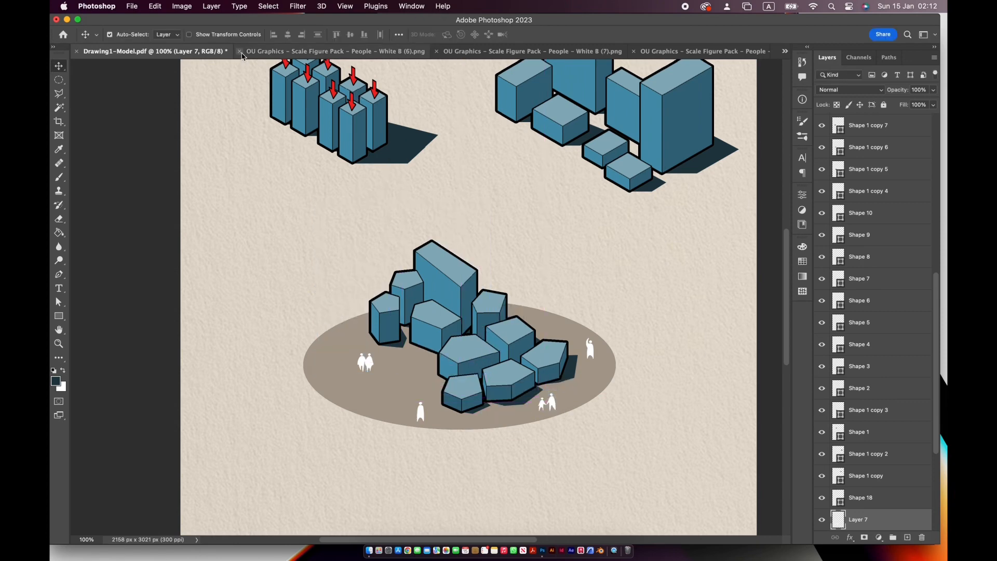
{"action": "left_click", "coordinate": [239, 52]}
{"action": "left_click", "coordinate": [239, 51]}
{"action": "left_click", "coordinate": [240, 51]}
- Preview the White D (7) and White D (9) people figures in the file-open dialog
{"action": "left_click", "coordinate": [132, 6]}
{"action": "left_click", "coordinate": [141, 31]}
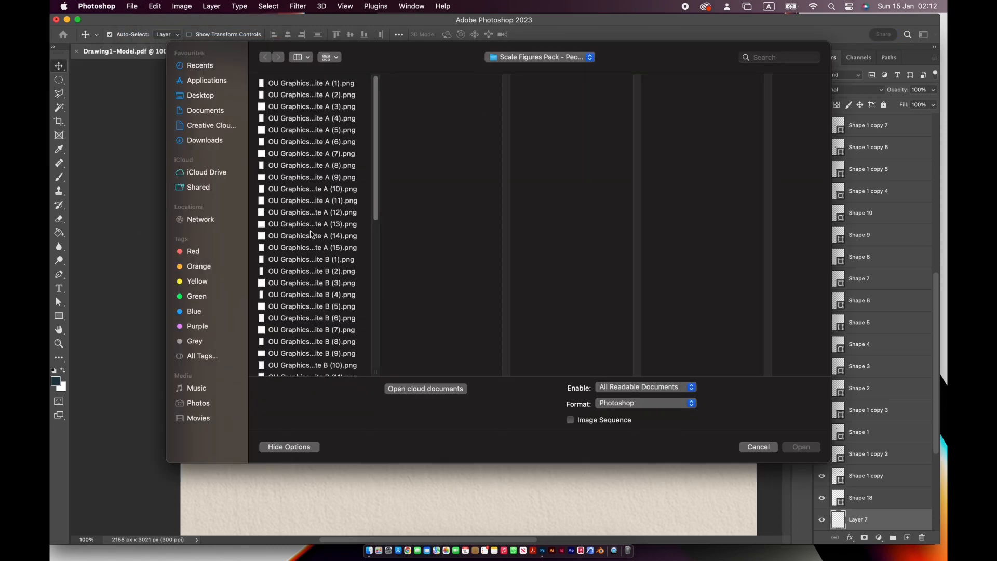
{"action": "scroll", "coordinate": [313, 231], "scroll_direction": "down", "scroll_amount": 10}
{"action": "left_click", "coordinate": [315, 236]}
{"action": "left_click", "coordinate": [318, 261]}
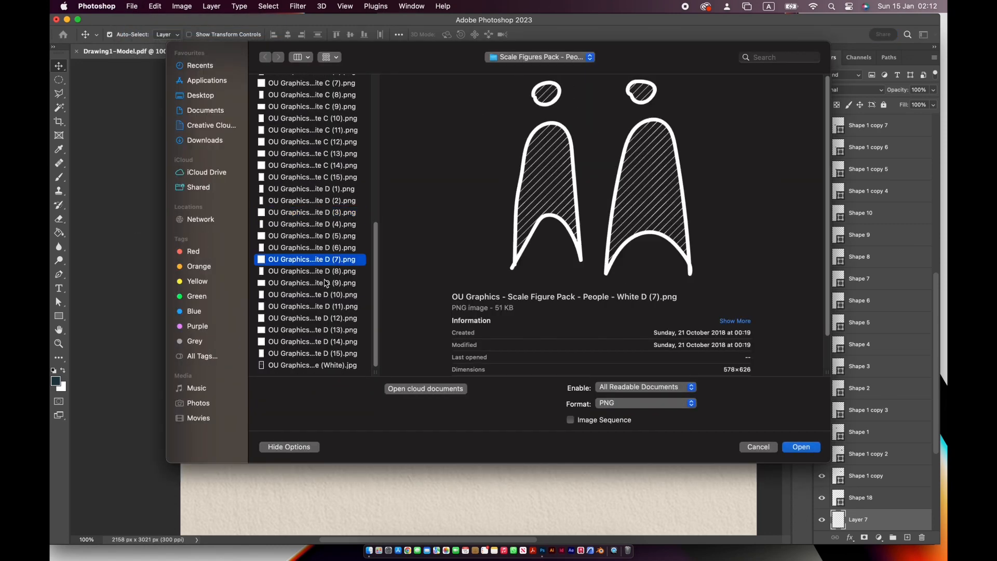
{"action": "left_click", "coordinate": [322, 282]}
{"action": "left_click", "coordinate": [494, 60]}
{"action": "left_click", "coordinate": [409, 117]}
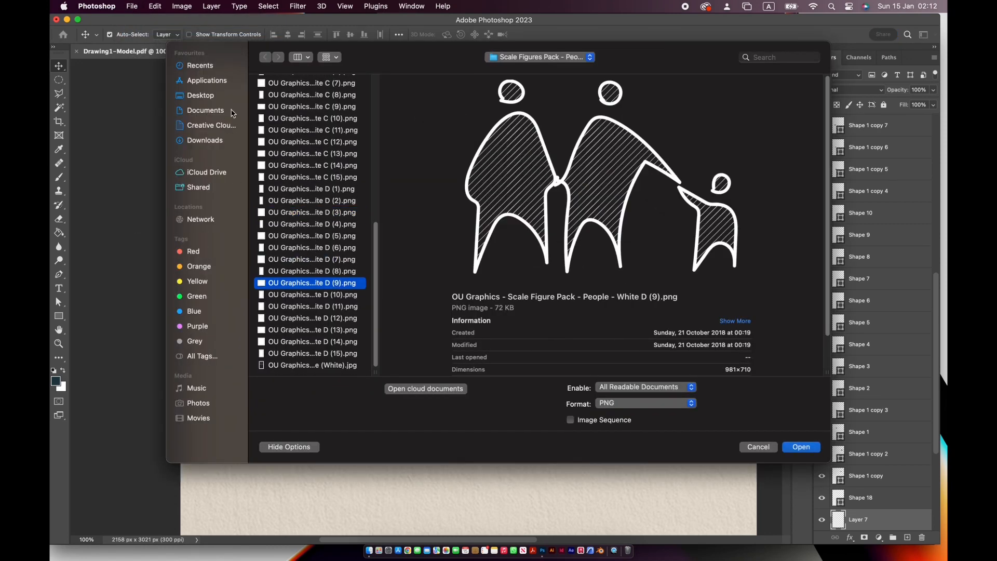
- Browse from Documents through the Photoshop and Scale Figures Pack folders to the white vegetation PNG folder
{"action": "left_click", "coordinate": [231, 110]}
{"action": "left_click", "coordinate": [285, 166]}
{"action": "left_click", "coordinate": [430, 283]}
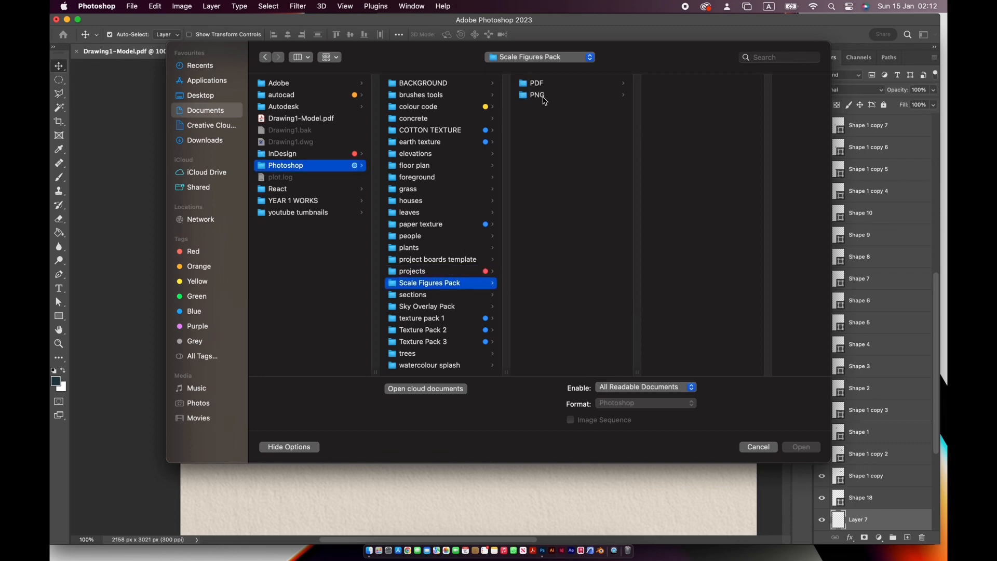
{"action": "left_click", "coordinate": [537, 95]}
{"action": "left_click", "coordinate": [731, 121]}
- Preview the white vegetation figures and open the White (8) to White (12) PNG files together
{"action": "left_click", "coordinate": [737, 214]}
{"action": "left_click", "coordinate": [628, 259]}
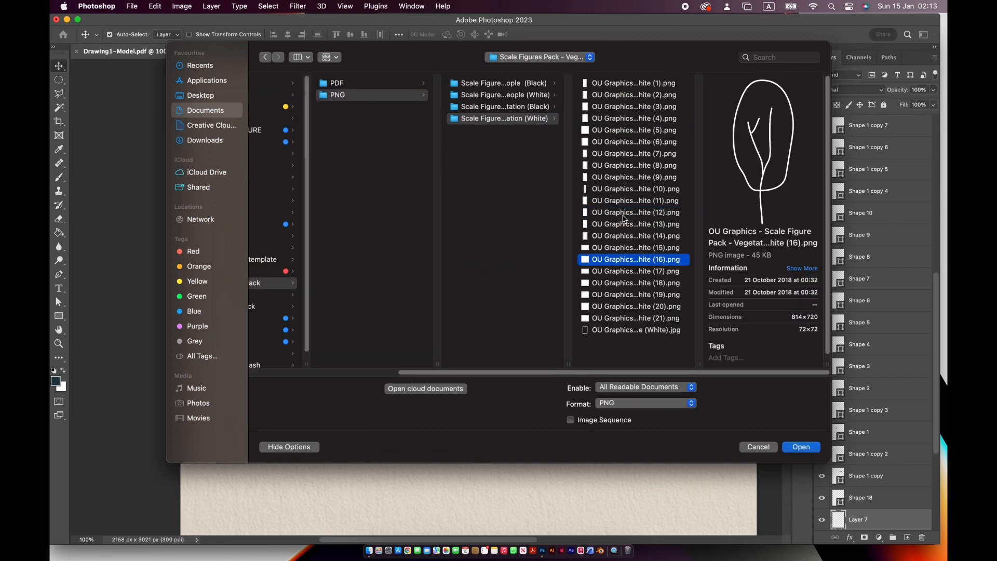
{"action": "left_click", "coordinate": [625, 202]}
{"action": "left_click", "coordinate": [627, 166]}
{"action": "left_click", "coordinate": [639, 213], "text": "shift"}
{"action": "key", "text": "Return"}
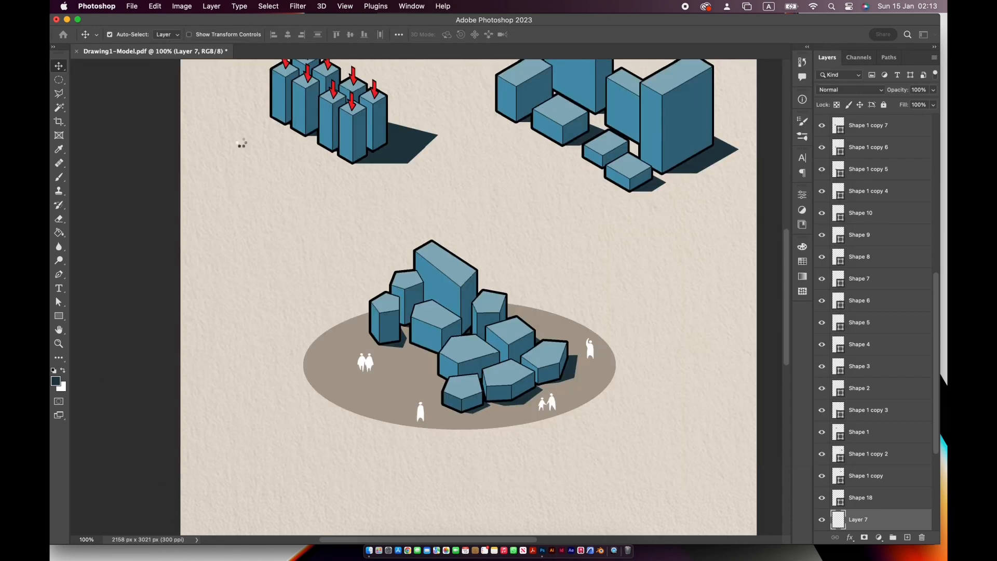
- Add the Vegetation White (8) tree to the massing drawing, scaled down, at the ellipse's rear right, and close its file
{"action": "left_click", "coordinate": [156, 51]}
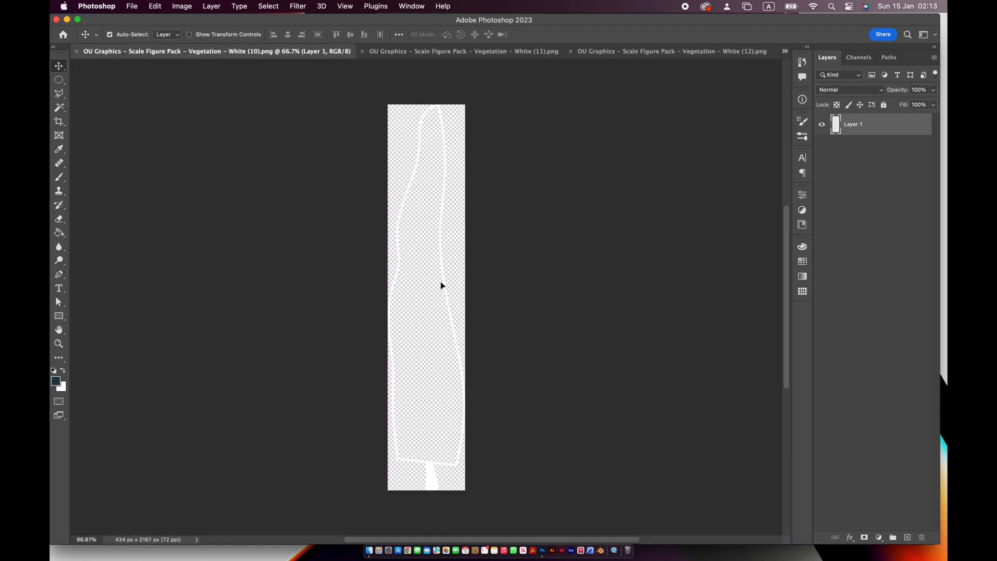
{"action": "left_click", "coordinate": [785, 51]}
{"action": "left_click", "coordinate": [768, 67]}
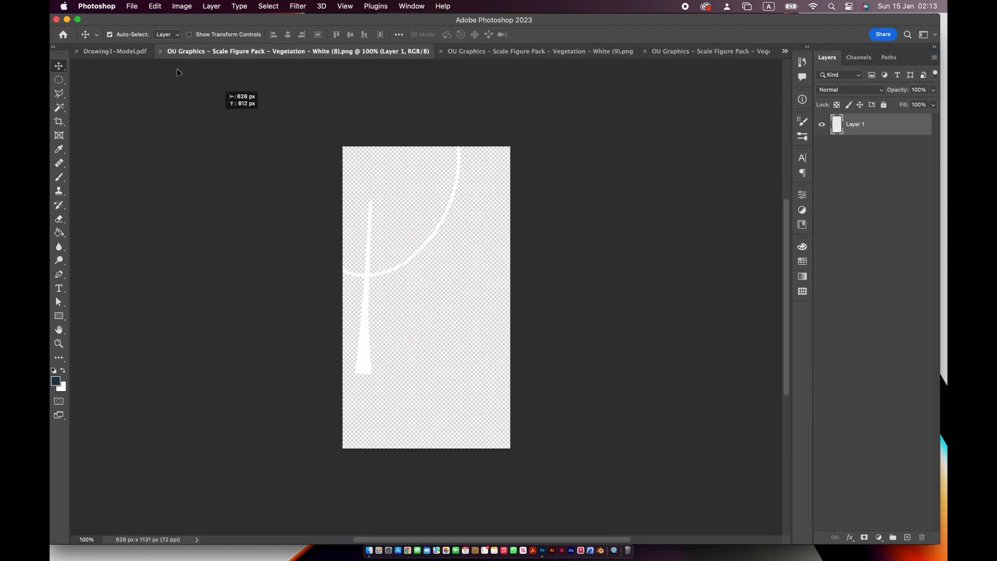
{"action": "left_click_drag", "start_coordinate": [178, 70], "coordinate": [328, 282]}
{"action": "key", "text": "super+t"}
{"action": "left_click_drag", "start_coordinate": [245, 131], "coordinate": [420, 358]}
{"action": "left_click_drag", "start_coordinate": [404, 405], "coordinate": [569, 312]}
{"action": "key", "text": "Return"}
{"action": "left_click", "coordinate": [239, 51]}
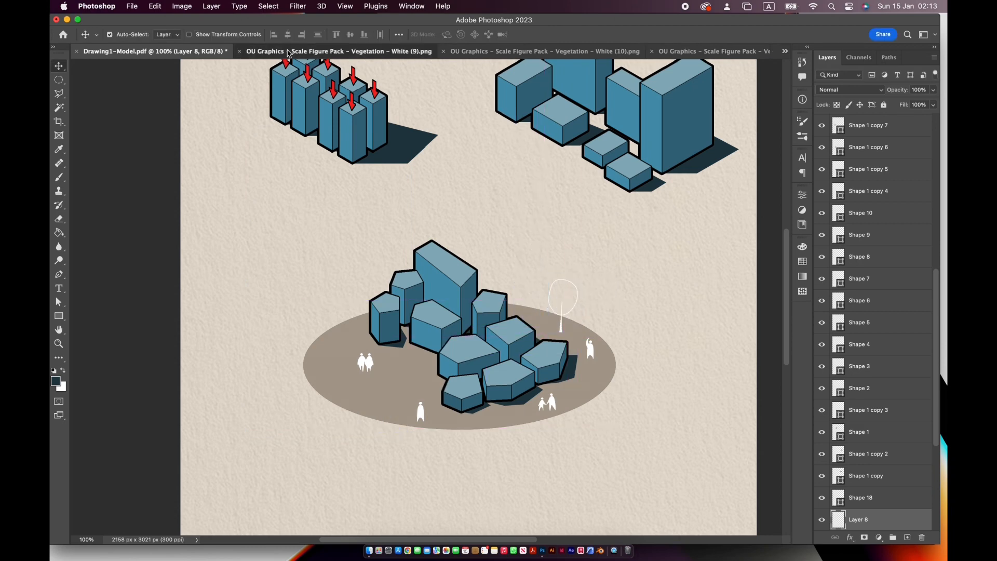
- Add the branching Vegetation White (9) tree, scaled down, near the ellipse's left edge, and close the White (10) file without saving
{"action": "left_click", "coordinate": [180, 51]}
{"action": "left_click_drag", "start_coordinate": [441, 314], "coordinate": [400, 367]}
{"action": "key", "text": "super+t"}
{"action": "left_click_drag", "start_coordinate": [466, 167], "coordinate": [370, 425]}
{"action": "left_click_drag", "start_coordinate": [347, 457], "coordinate": [340, 366]}
{"action": "key", "text": "Return"}
{"action": "left_click", "coordinate": [239, 52]}
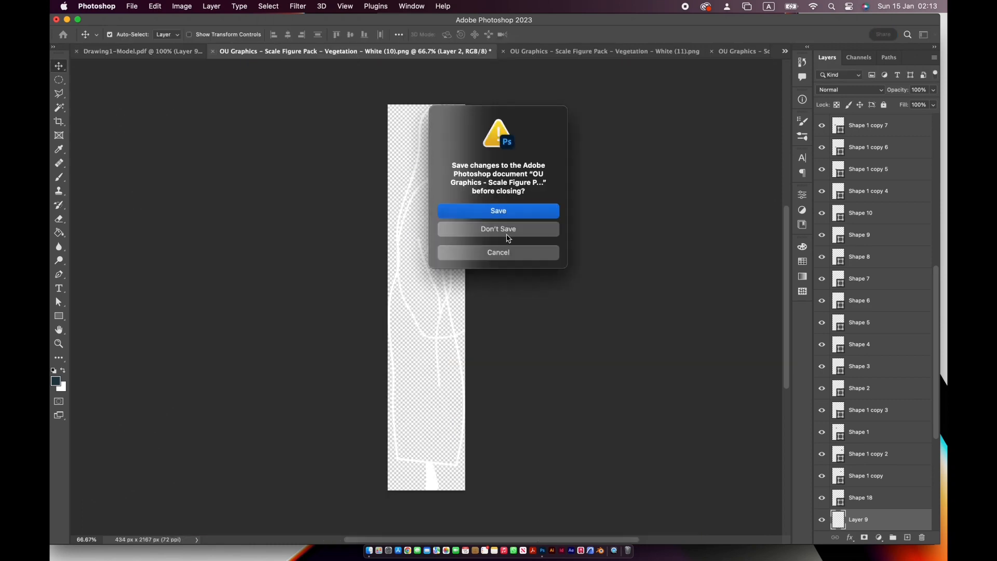
{"action": "left_click", "coordinate": [499, 229]}
- Add the square-crowned tree to the massing drawing, scaled down, near the ellipse's front left
{"action": "left_click_drag", "start_coordinate": [433, 141], "coordinate": [382, 256]}
{"action": "key", "text": "super+t"}
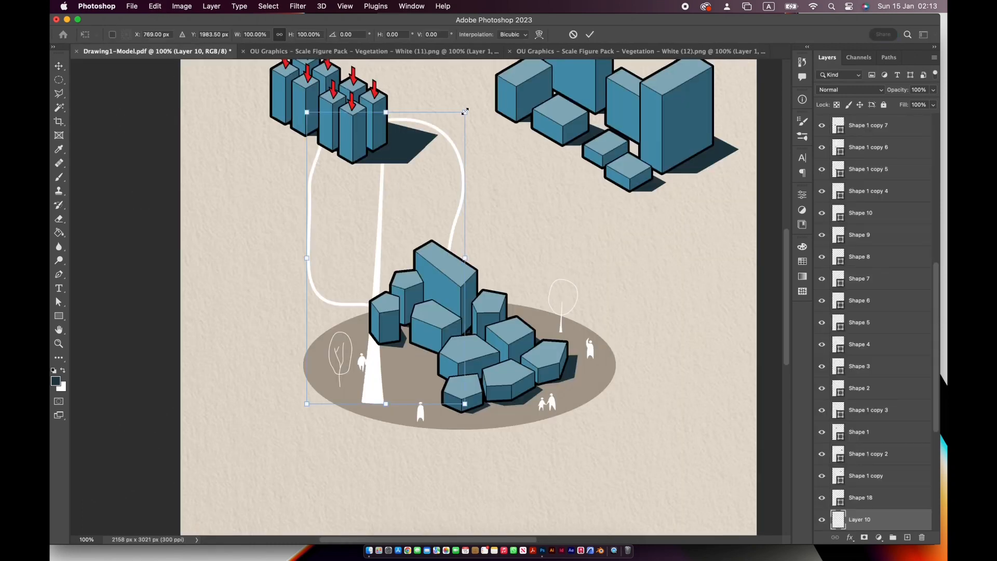
{"action": "left_click_drag", "start_coordinate": [464, 113], "coordinate": [392, 404]}
{"action": "key", "text": "Return"}
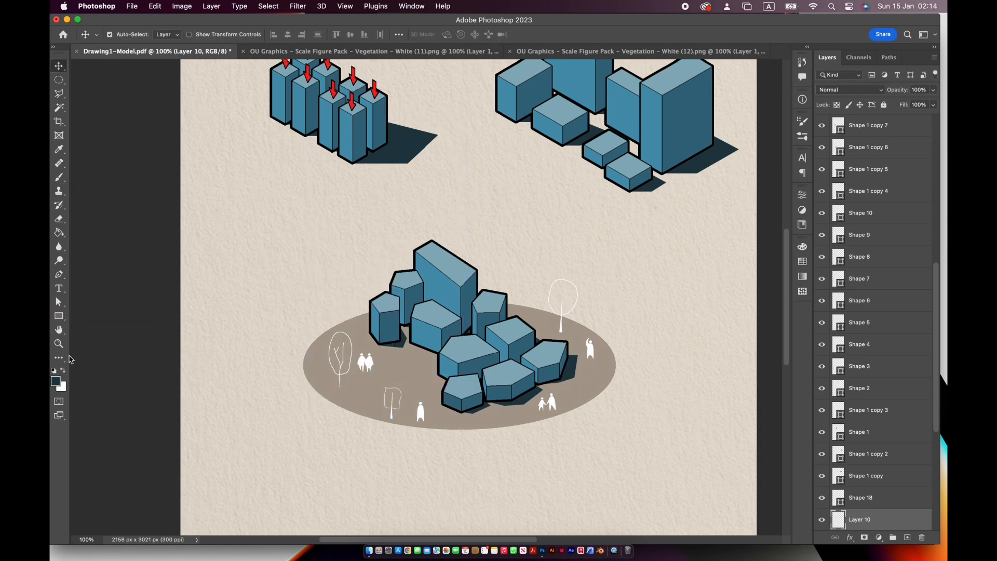
- Add a "Solid form" text label in 24 pt Avenir Next Bold beneath the first massing stage
{"action": "double_click", "coordinate": [58, 331]}
{"action": "key", "text": "t"}
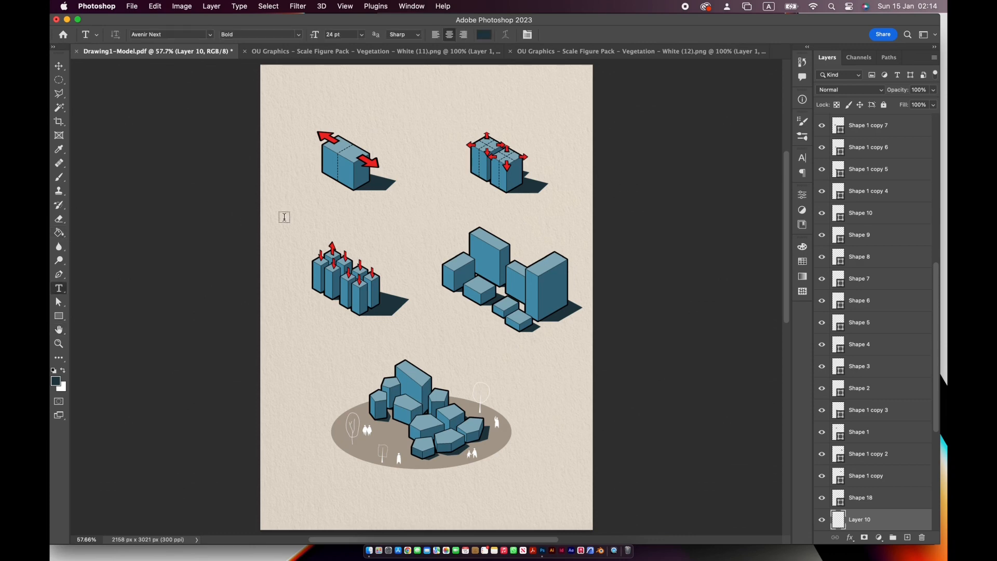
{"action": "left_click", "coordinate": [270, 208]}
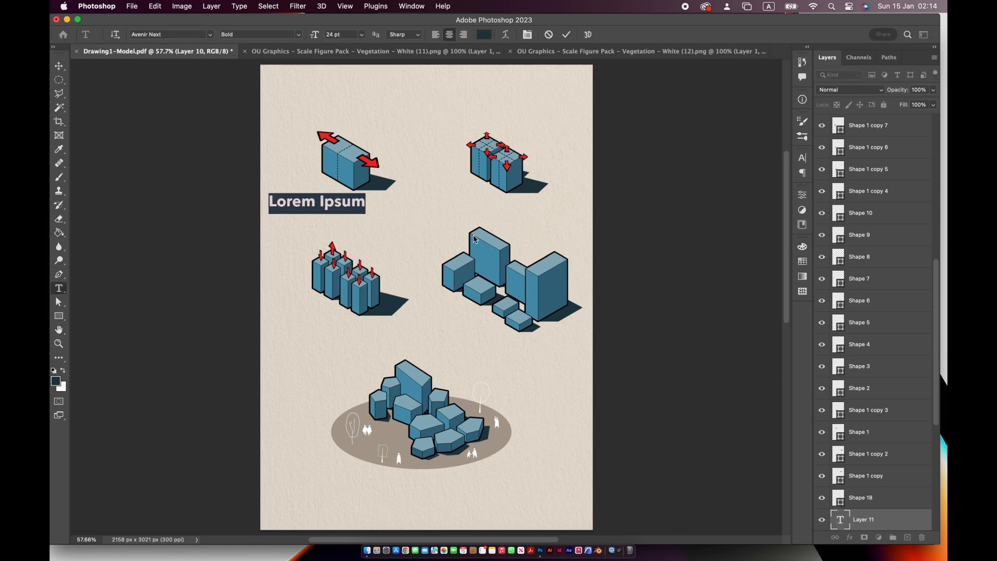
{"action": "type", "text": "1"}
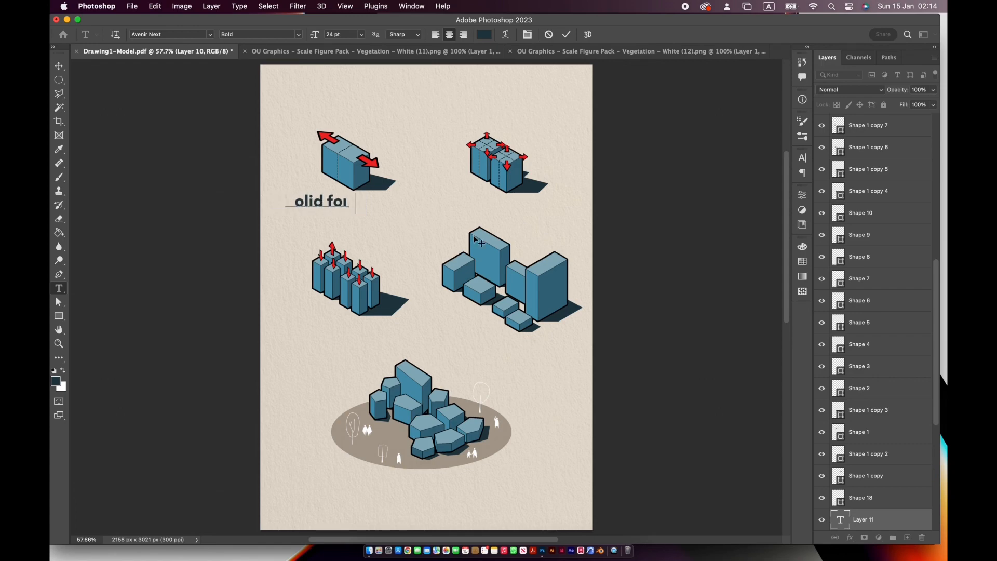
{"action": "key", "text": "Escape"}
{"action": "key", "text": "v"}
- Scale the "Solid form" label down to 16.57 pt under stage one and copy it beneath stage two
{"action": "key", "text": "super+equal"}
{"action": "key", "text": "super+equal"}
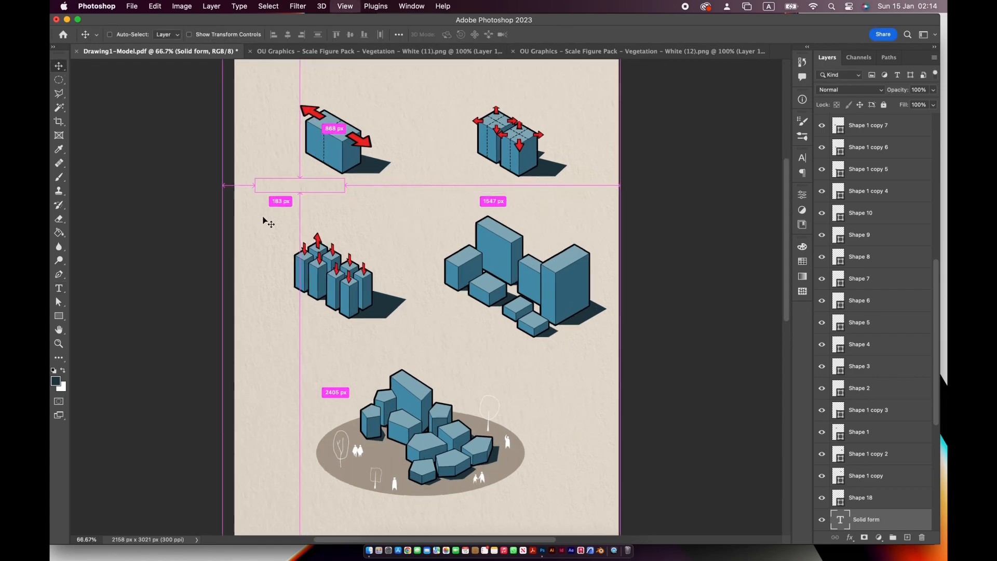
{"action": "left_click_drag", "start_coordinate": [298, 274], "coordinate": [299, 285]}
{"action": "key", "text": "super+t"}
{"action": "left_click_drag", "start_coordinate": [253, 226], "coordinate": [585, 239]}
{"action": "key", "text": "Return"}
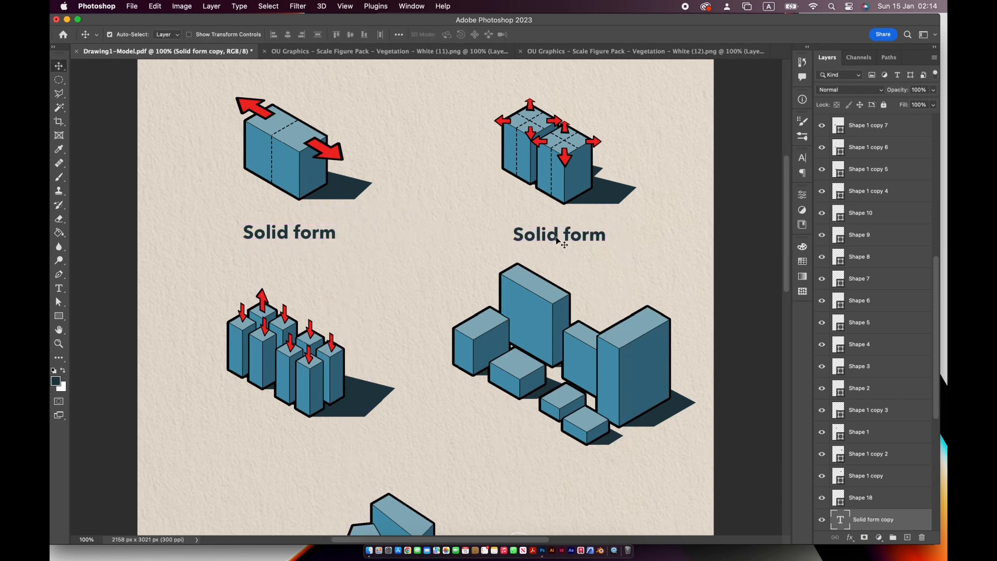
- Change the stage-two label to DIVISION and rewrite the stage-one label in capitals as SOLID FORM
{"action": "double_click", "coordinate": [557, 235]}
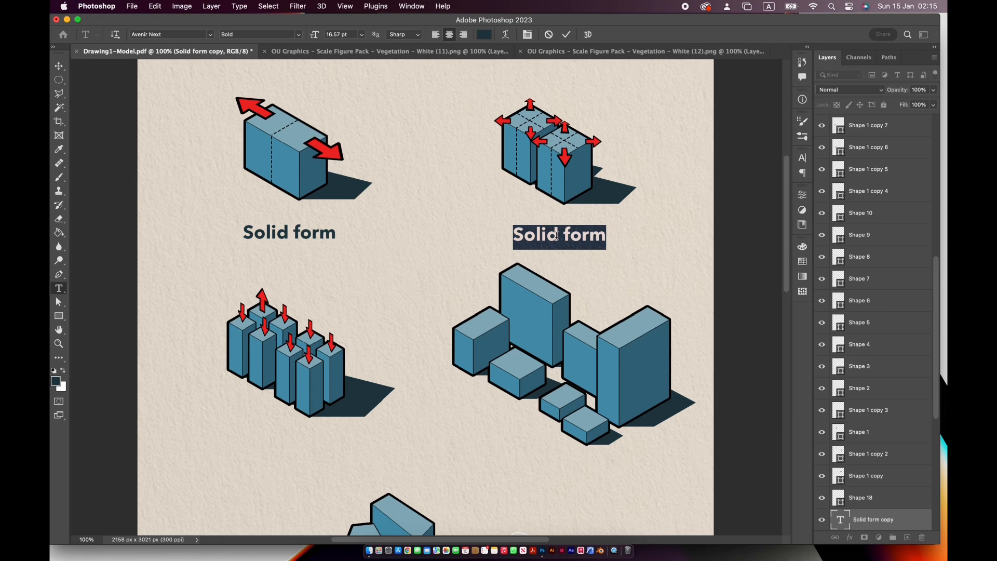
{"action": "type", "text": "div"}
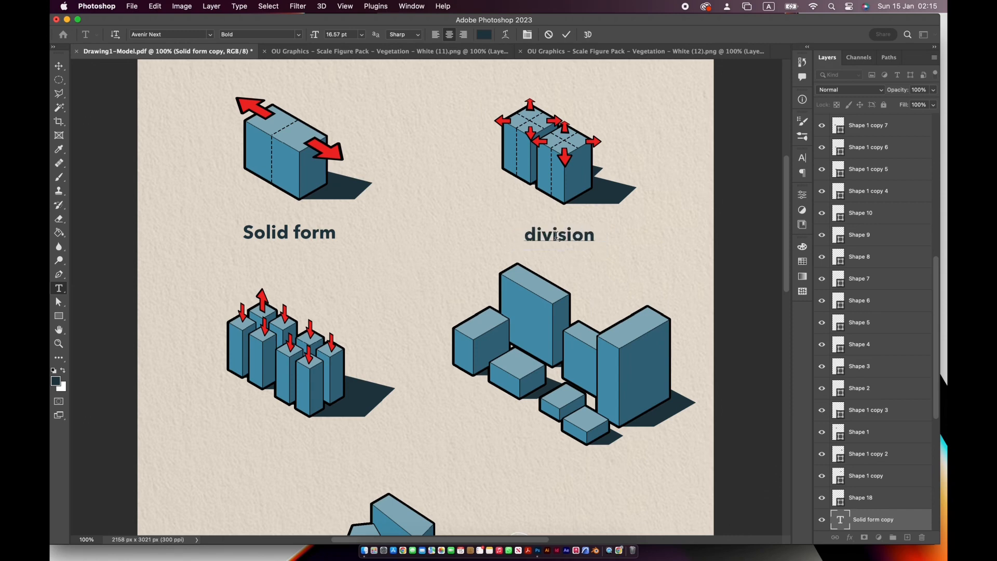
{"action": "type", "text": "ision"}
{"action": "double_click", "coordinate": [568, 238]}
{"action": "type", "text": "DIVISION"}
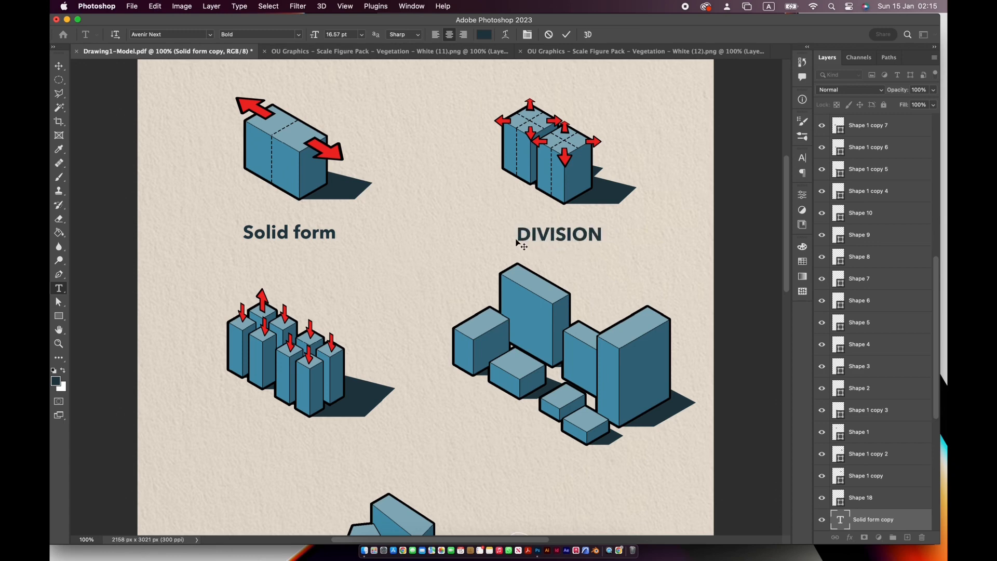
{"action": "double_click", "coordinate": [290, 233]}
{"action": "type", "text": "SOLID FORM"}
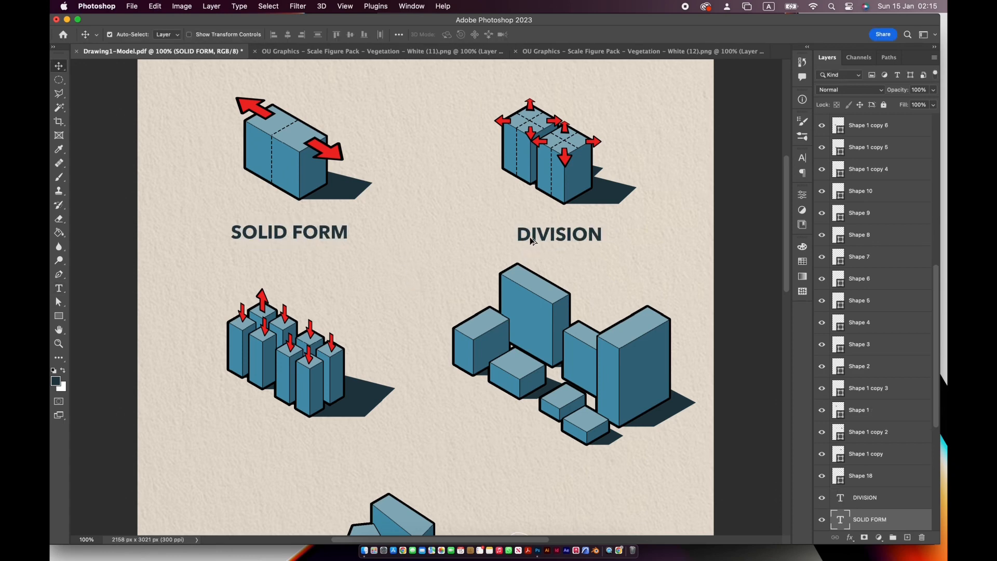
- Copy the label beneath stages three and four, change the copies to PUSH and SCALE, and align PUSH level with SCALE
{"action": "left_click_drag", "start_coordinate": [529, 242], "coordinate": [260, 459], "text": "alt+super"}
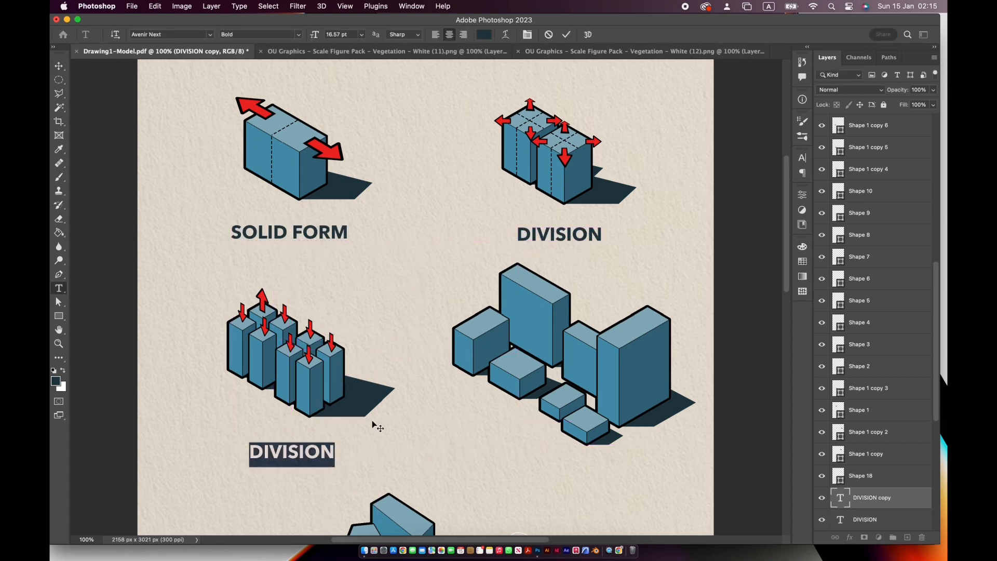
{"action": "type", "text": "E"}
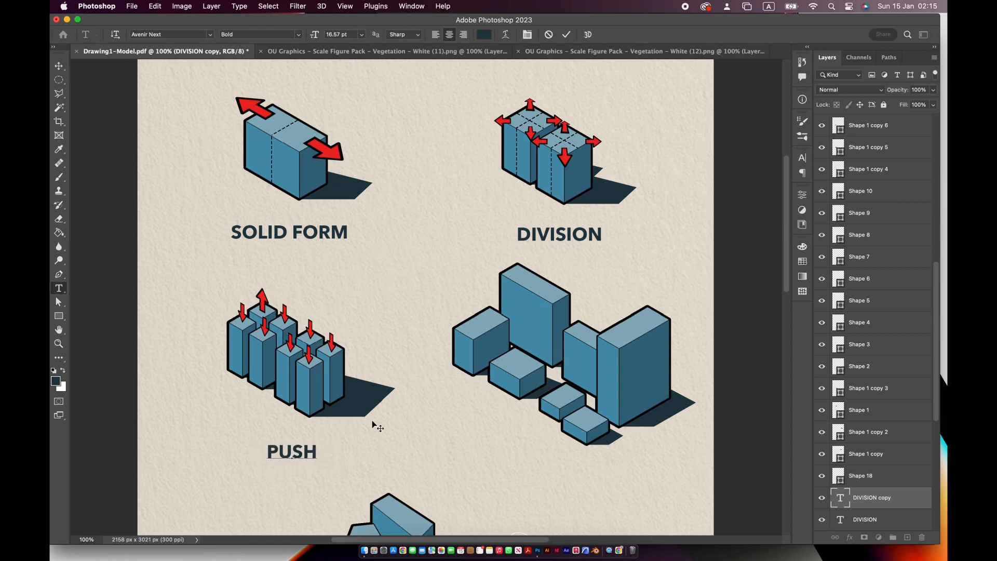
{"action": "left_click_drag", "start_coordinate": [304, 456], "coordinate": [580, 485], "text": "alt+super"}
{"action": "double_click", "coordinate": [579, 465]}
{"action": "type", "text": "CALE"}
{"action": "left_click_drag", "start_coordinate": [296, 459], "coordinate": [307, 476]}
- Copy the SCALE label beneath the ellipse of the last stage and change it to FINAL
{"action": "scroll", "coordinate": [540, 281], "scroll_direction": "down", "scroll_amount": 5}
{"action": "scroll", "coordinate": [543, 283], "scroll_direction": "down", "scroll_amount": 2}
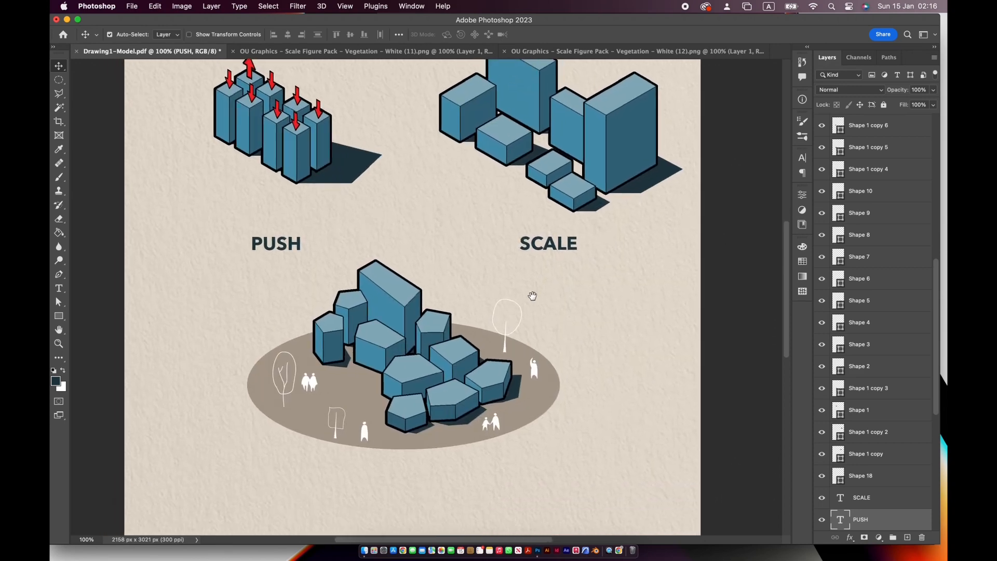
{"action": "left_click", "coordinate": [556, 251]}
{"action": "double_click", "coordinate": [405, 479]}
{"action": "left_click_drag", "start_coordinate": [433, 454], "coordinate": [429, 491], "text": "alt"}
{"action": "key", "text": "super+Return"}
{"action": "key", "text": "super+z"}
{"action": "double_click", "coordinate": [58, 330]}
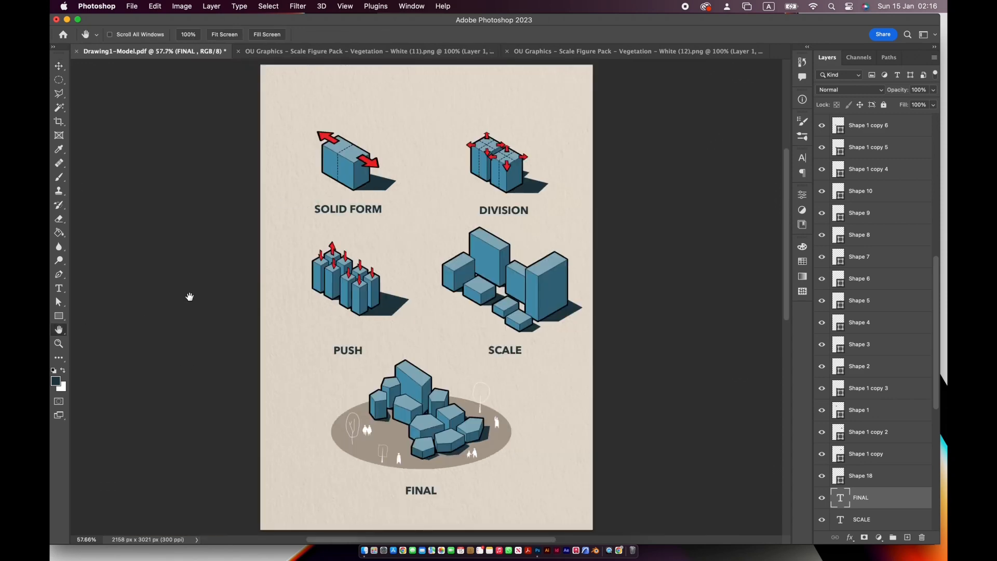